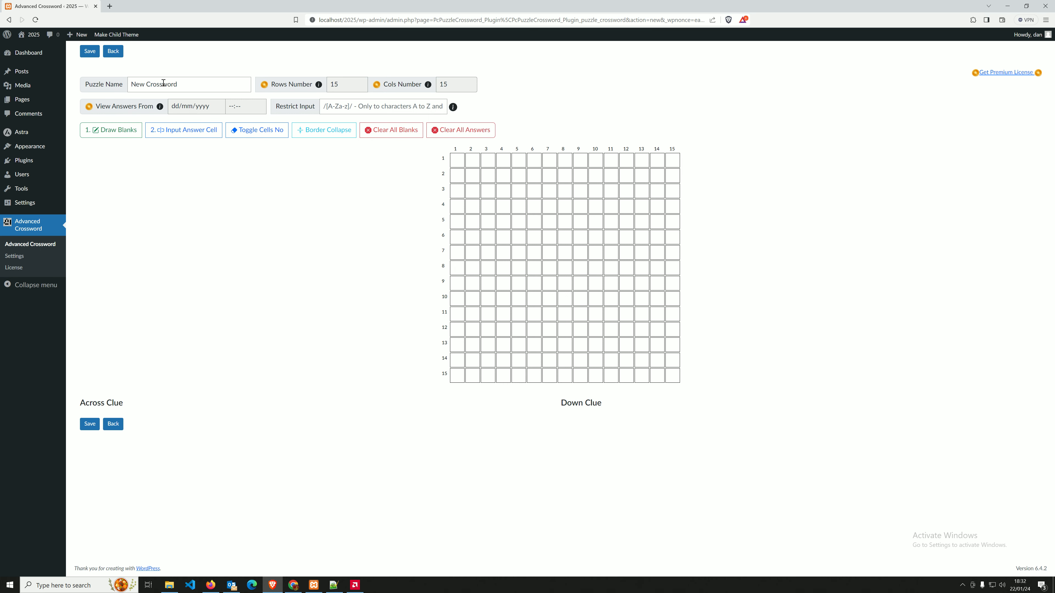
Restrict the puzzle's answer input to letters only using the /[A-Za-z]/ pattern.
left_click(199, 88)
left_click(153, 215)
left_click(385, 110)
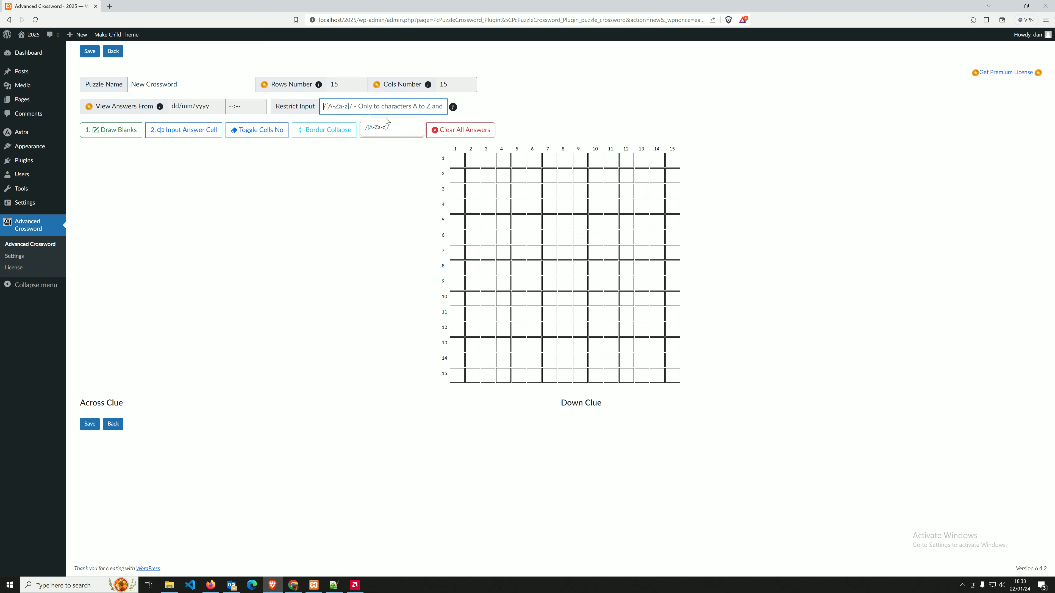
left_click(367, 131)
left_click(522, 187)
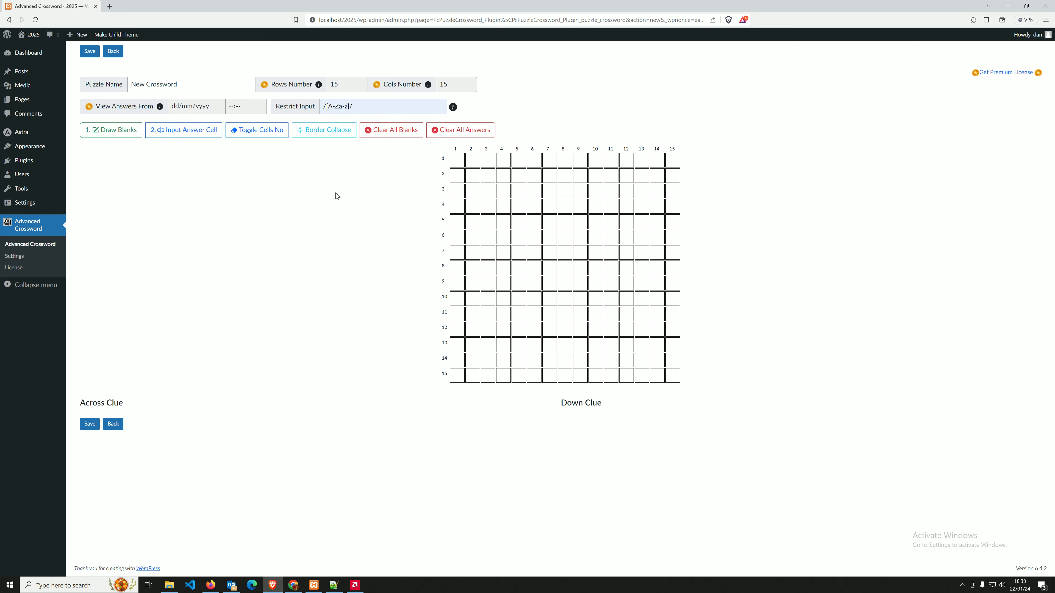
Black out squares across the grid, e.g. row 3 column 5, row 8 columns 3–4, row 7 columns 7–8.
left_click(114, 136)
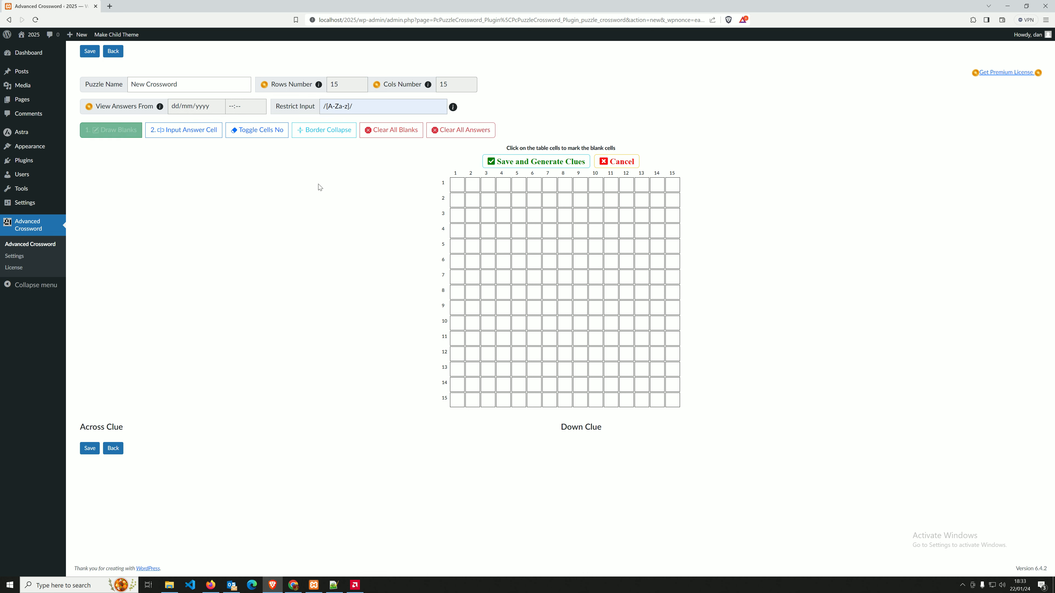
left_click(515, 220)
left_click(503, 231)
left_click(518, 261)
left_click(519, 277)
left_click(503, 292)
left_click(488, 292)
left_click(596, 307)
left_click(595, 277)
left_click(580, 246)
left_click(565, 292)
left_click(549, 291)
left_click(549, 277)
left_click(565, 277)
left_click(549, 215)
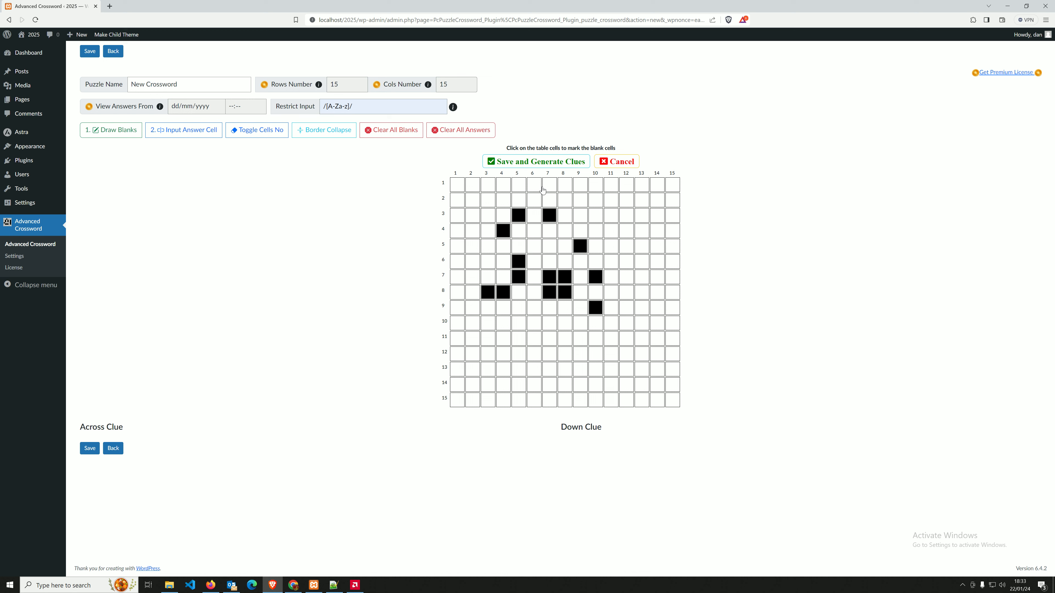
Generate the 23 across and 25 down clue slots, review the across entries, and save.
left_click(532, 166)
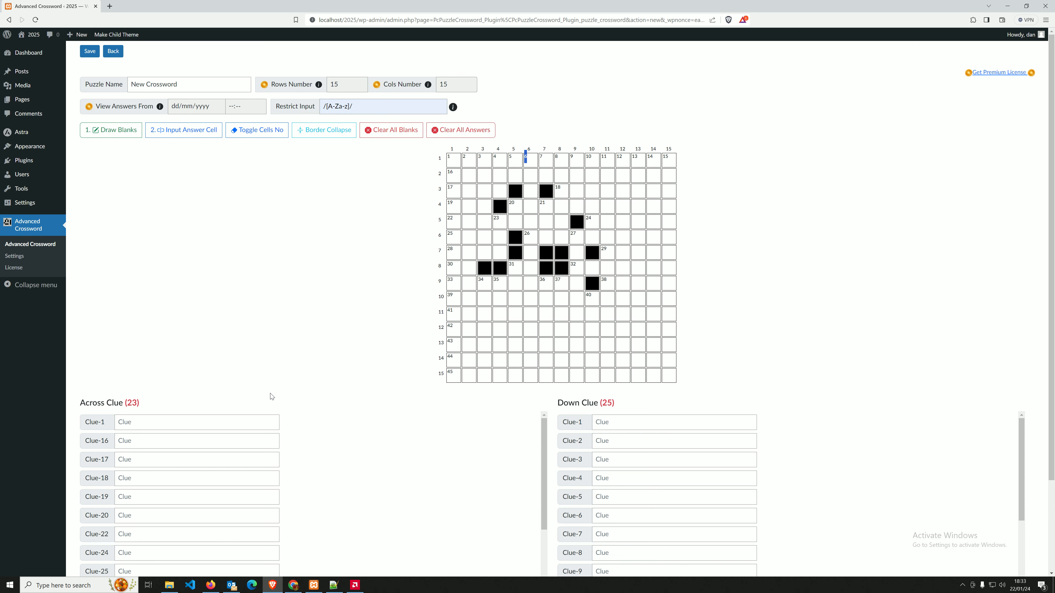
left_click(189, 421)
left_click(189, 441)
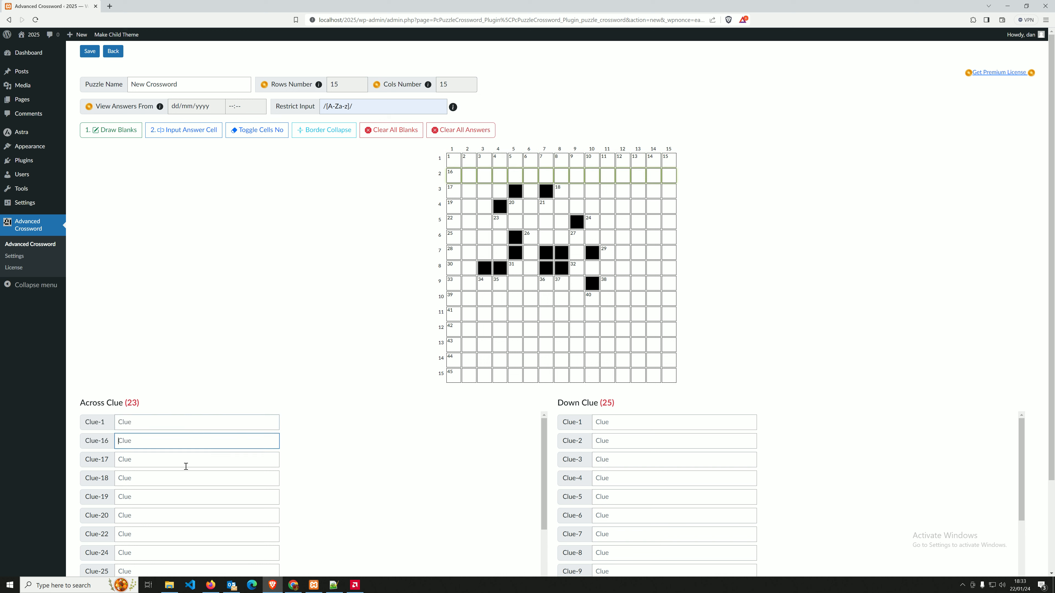
left_click(184, 464)
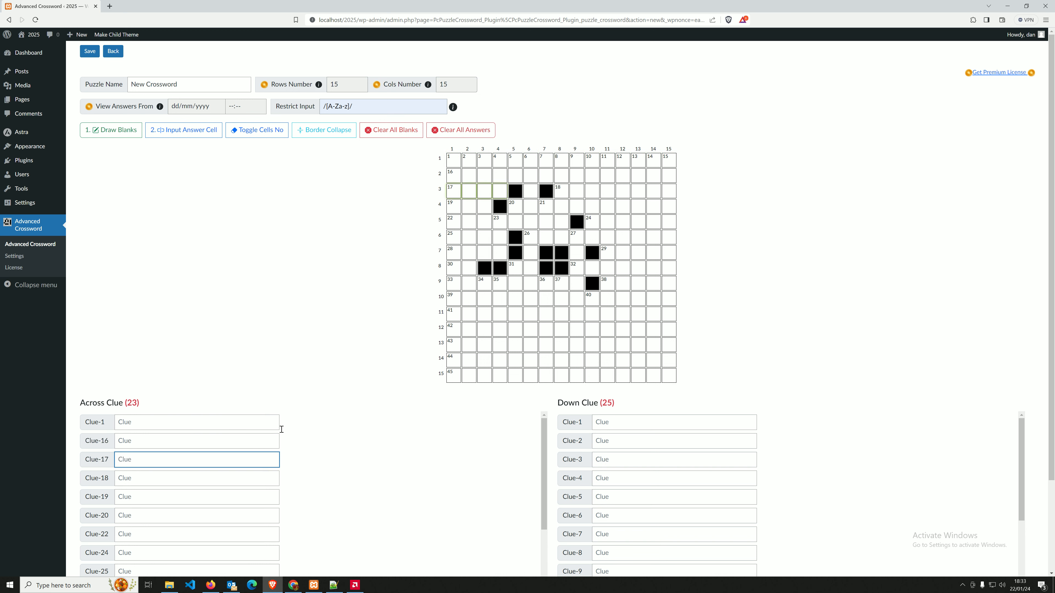
left_click(165, 422)
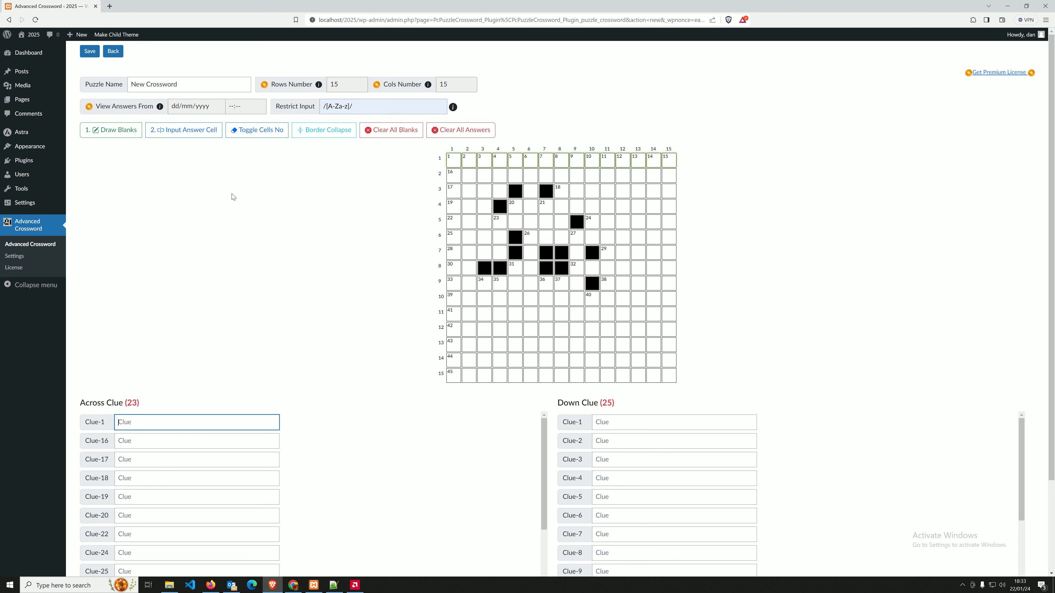
left_click(90, 52)
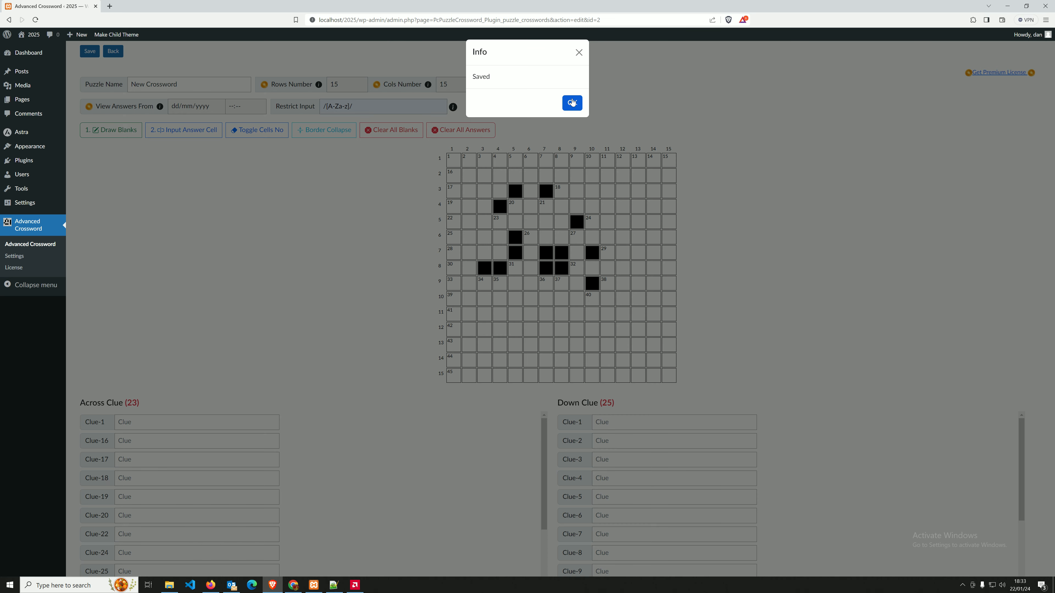
left_click(572, 102)
Try answer entry in grid cells with arrow keys and show row-column labels on cells.
left_click(185, 130)
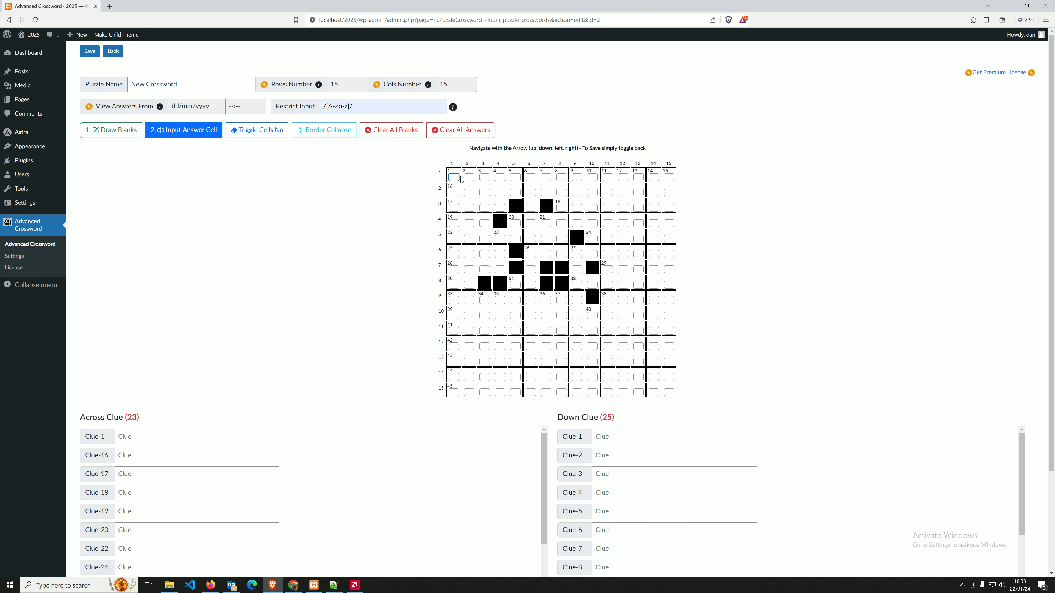
key("Right")
key("Left")
left_click(258, 134)
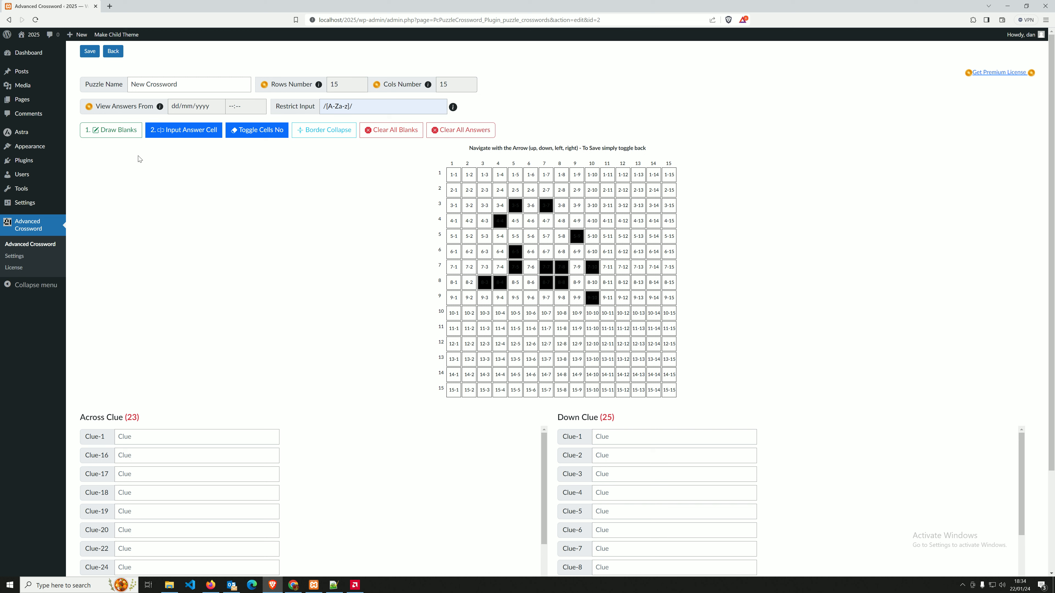
Mark cells 13-7 and 11-11 as blanks, then discard those new blanks.
left_click(110, 130)
left_click(546, 383)
left_click(607, 352)
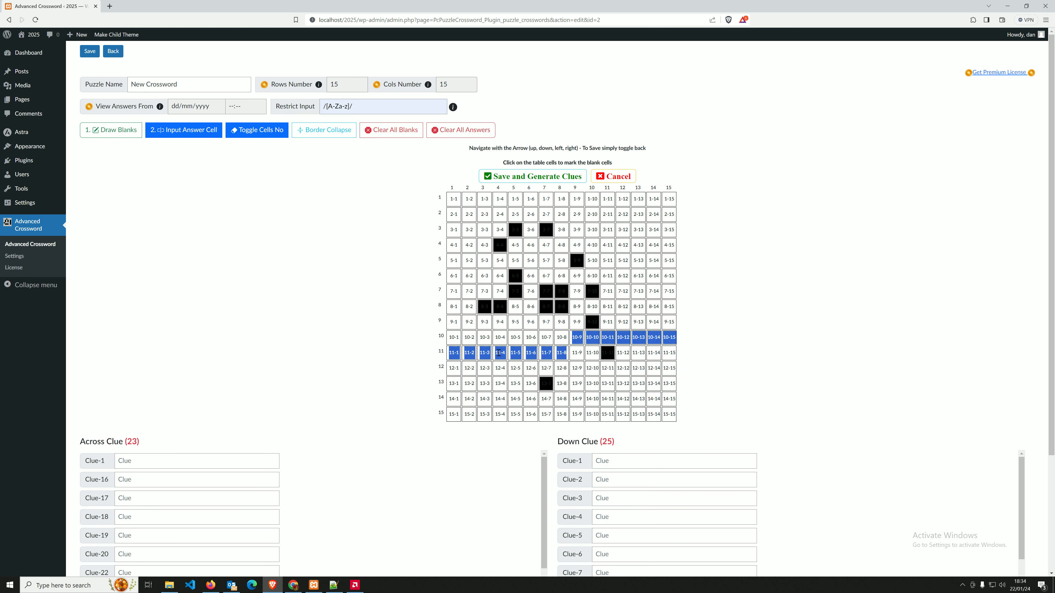
left_click(613, 176)
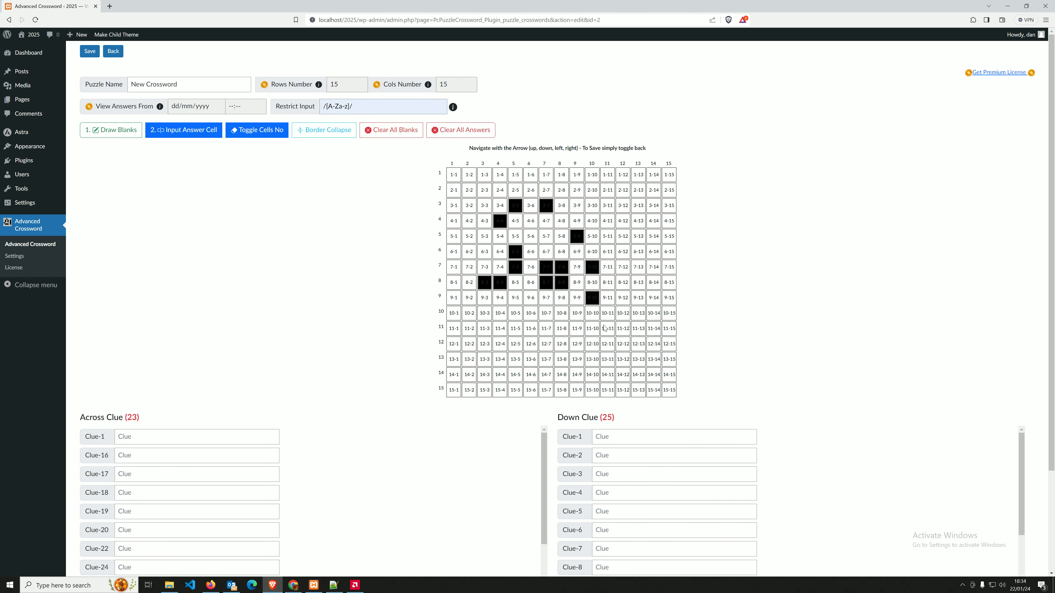
Hide the cell labels, turn off answer entry, and collapse the grid's cell borders.
left_click(268, 130)
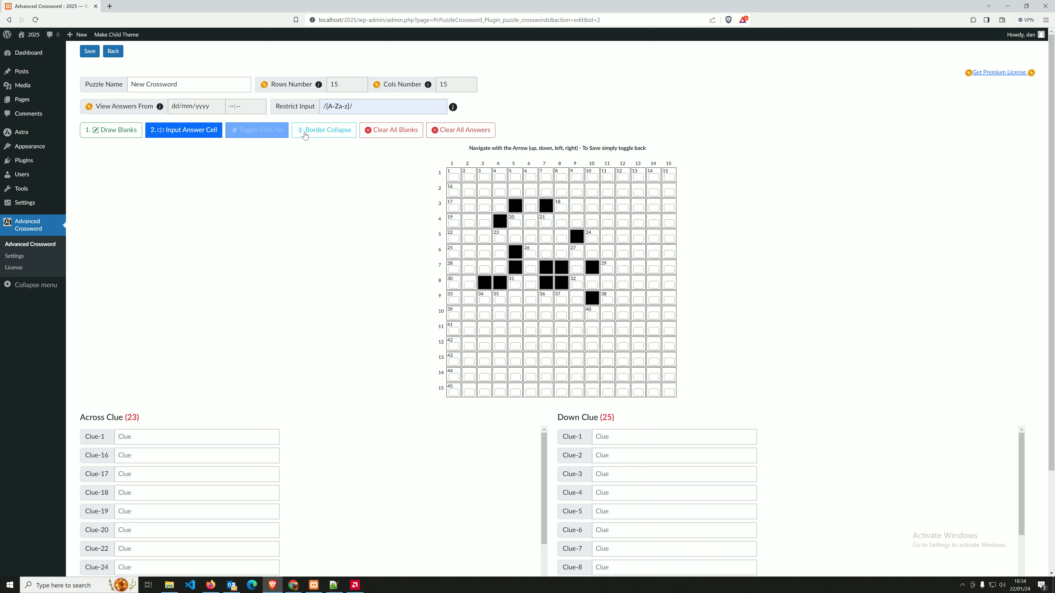
left_click(222, 133)
left_click(319, 132)
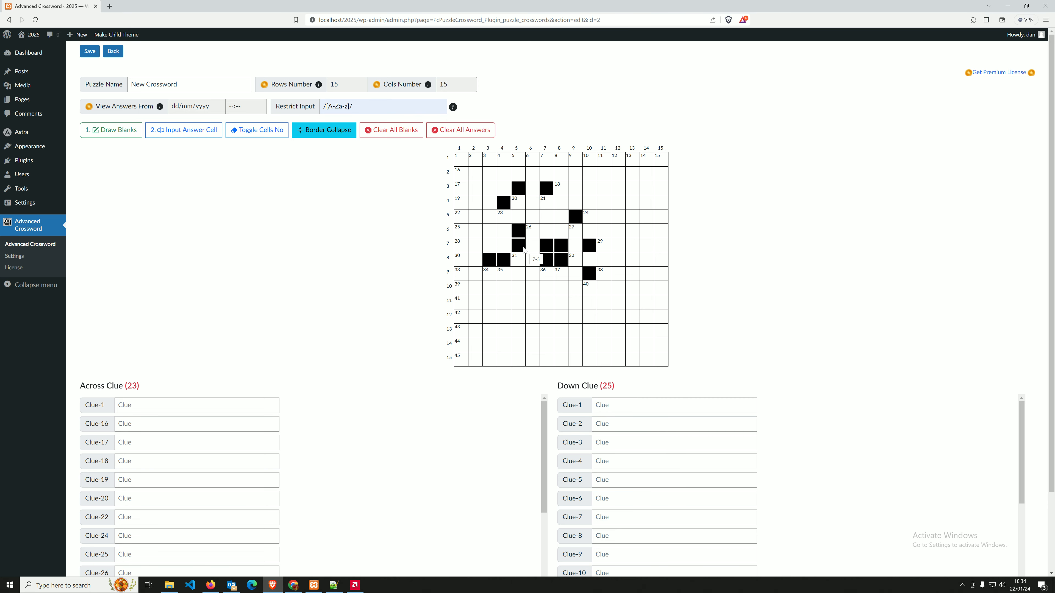
Bring up the clear-blanks and clear-answers prompts and cancel both.
left_click(398, 133)
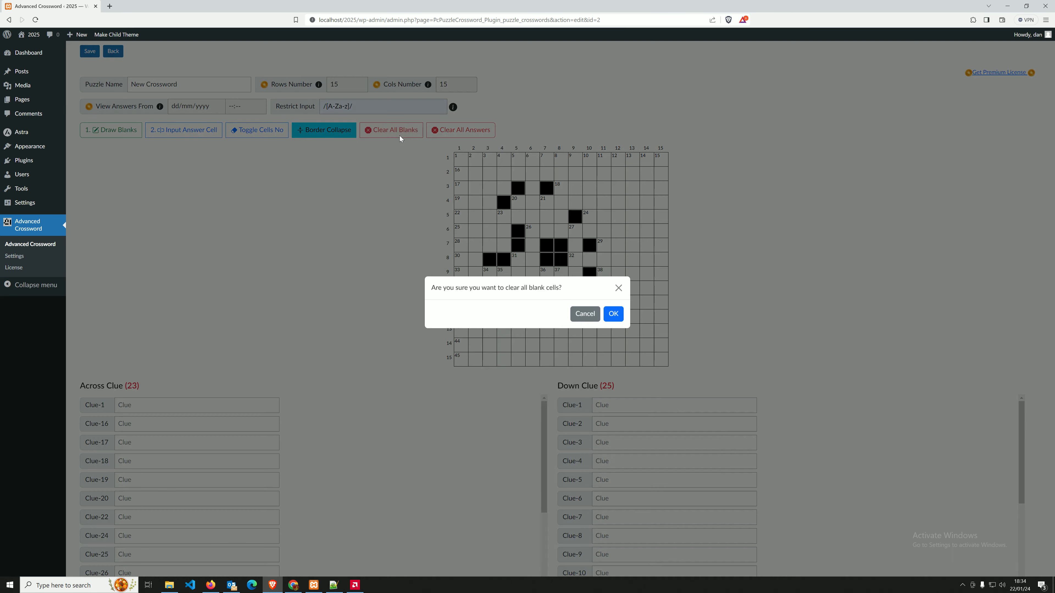
left_click(585, 314)
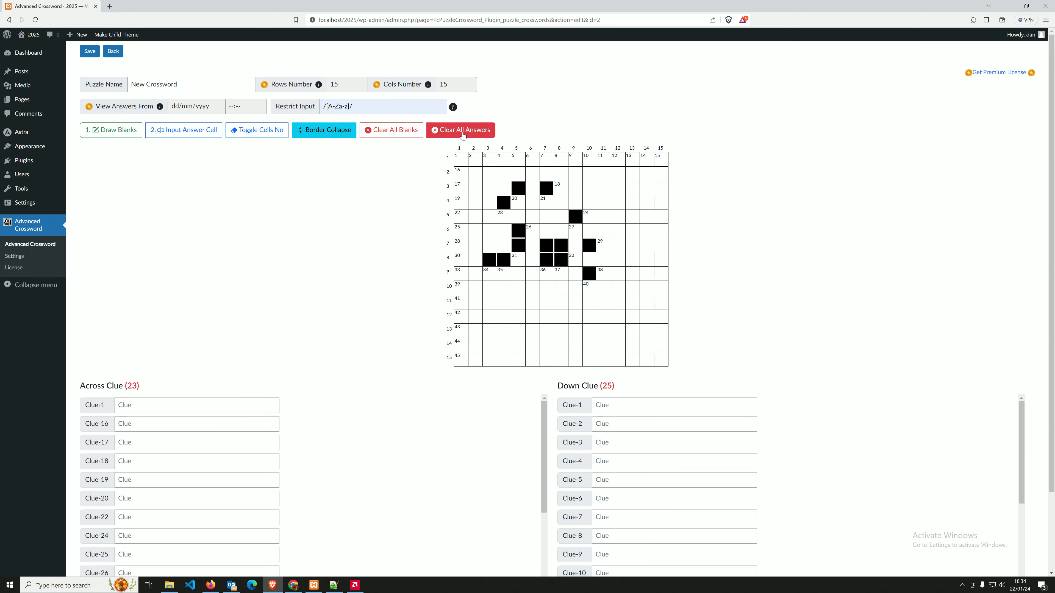
left_click(461, 130)
left_click(585, 313)
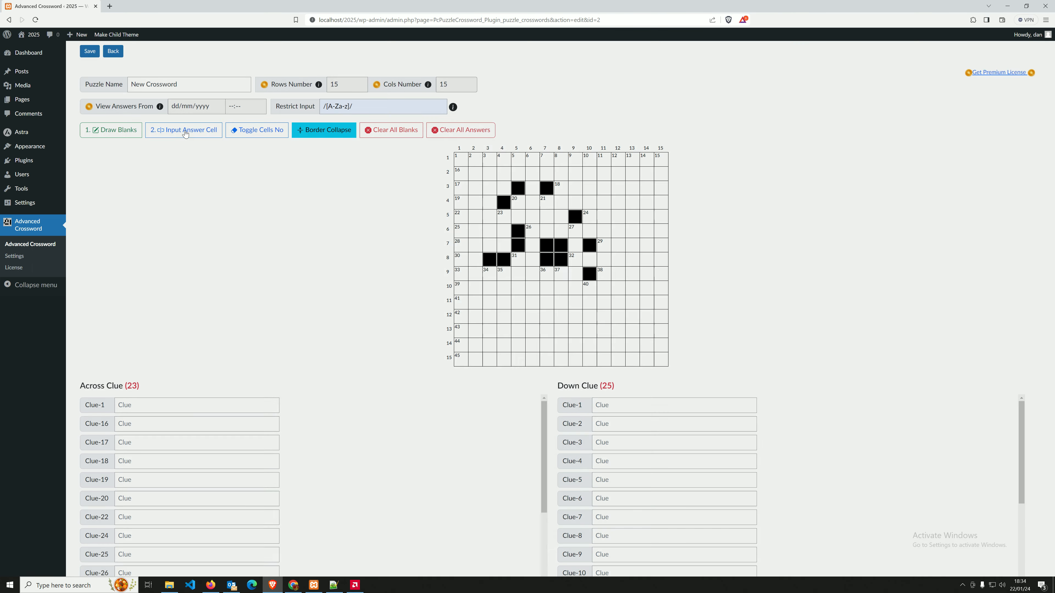
Enter the letters ABCDE into the first row with answer entry mode.
left_click(183, 130)
type("ABCDE")
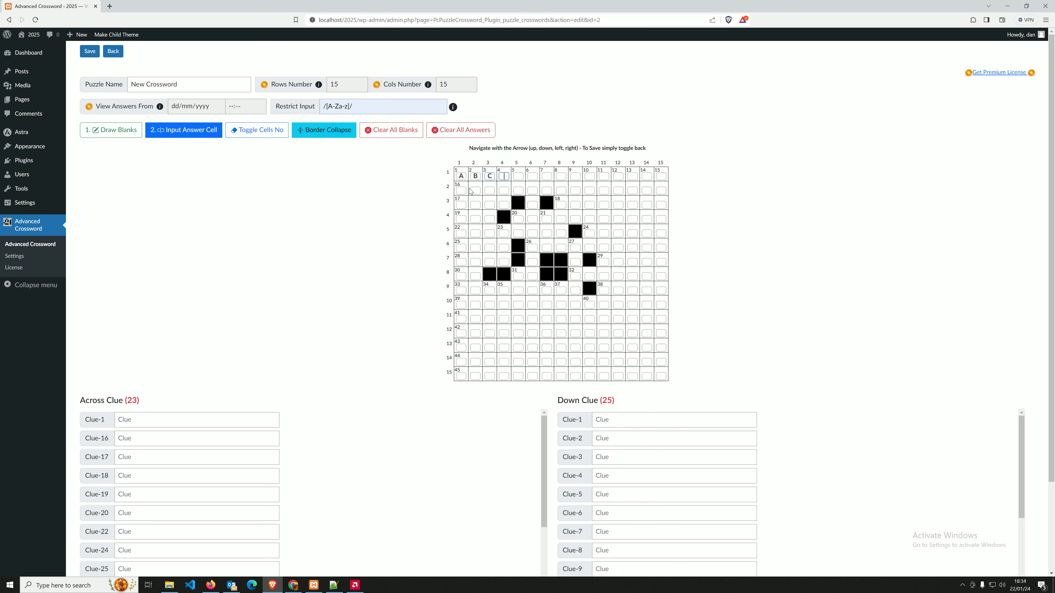
left_click(187, 130)
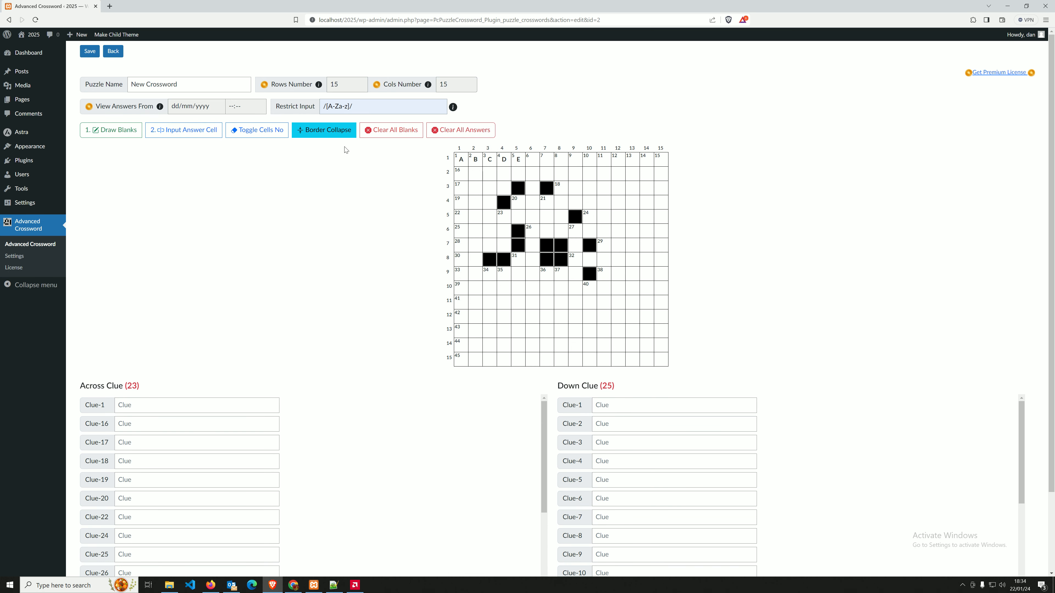
left_click(188, 130)
left_click(188, 131)
left_click(188, 131)
left_click(189, 131)
left_click(188, 131)
left_click(188, 131)
Toggle collapsed borders off and back on, then cancel another clear-answers prompt.
left_click(324, 130)
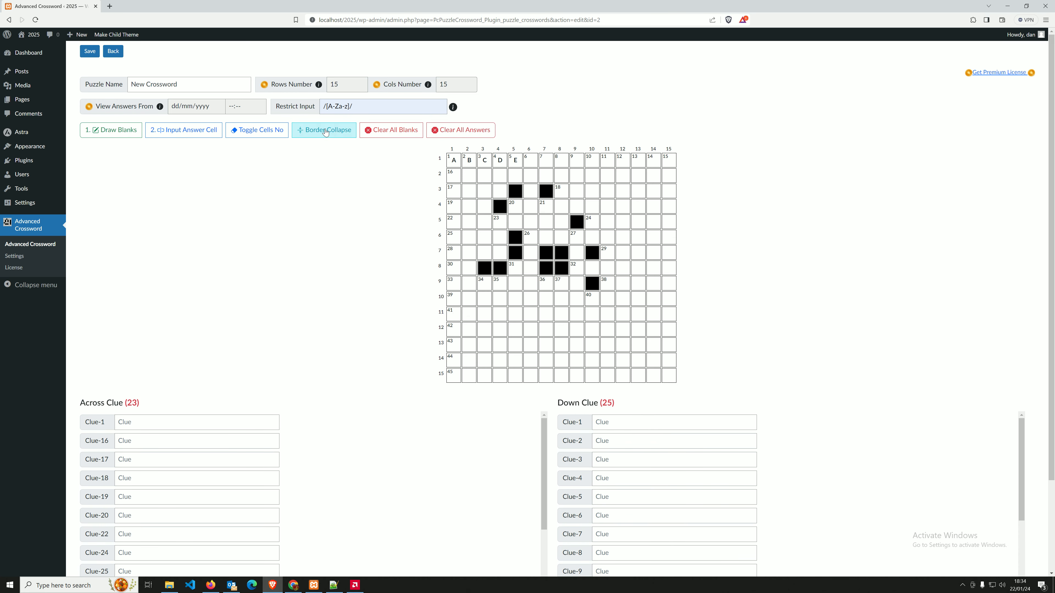
left_click(323, 130)
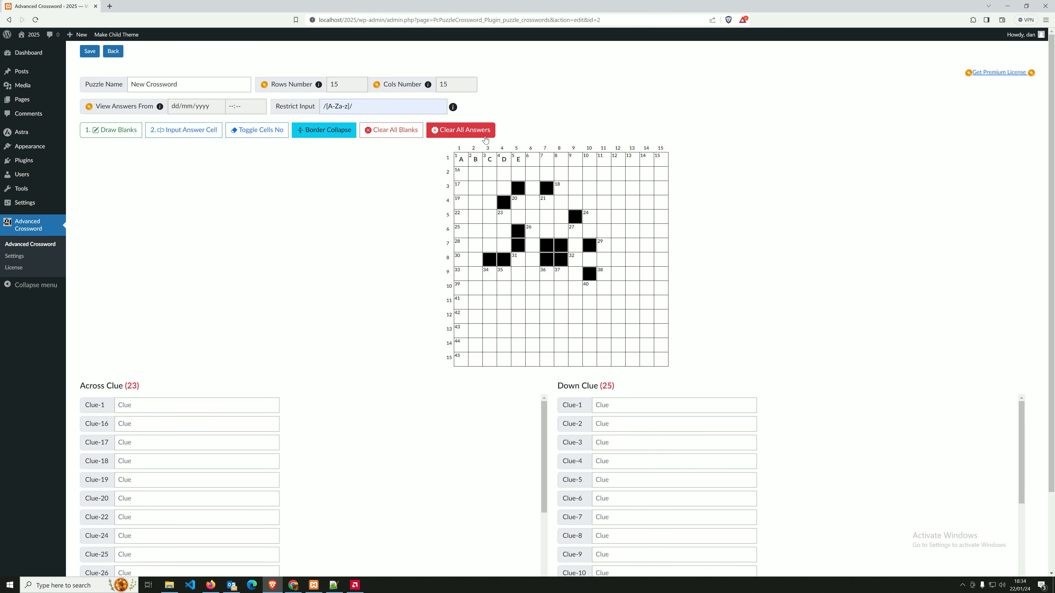
left_click(481, 133)
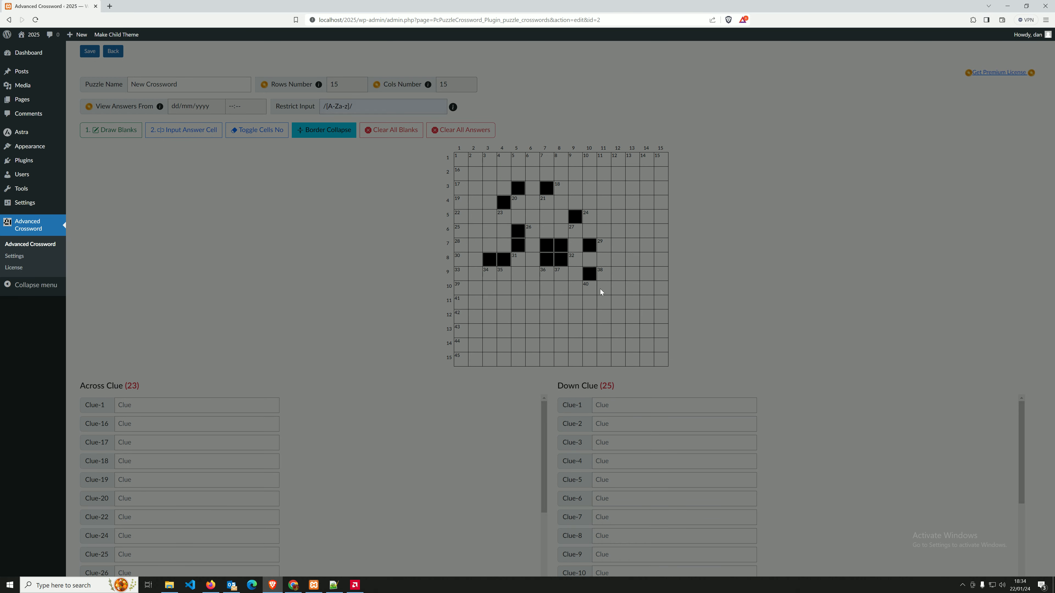
left_click(605, 299)
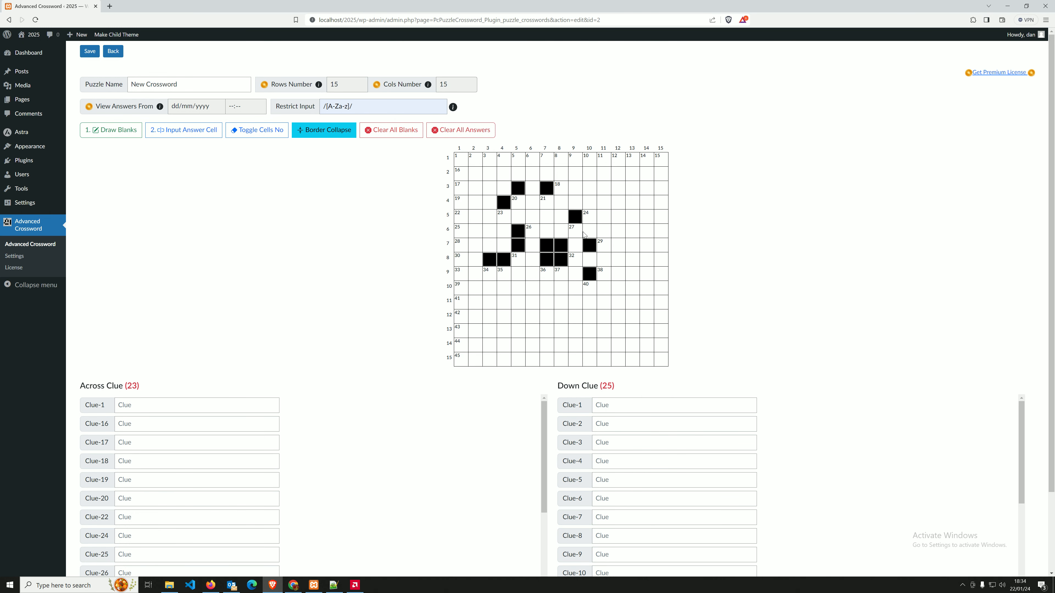
Save the crossword and return to the crossword list.
left_click(89, 51)
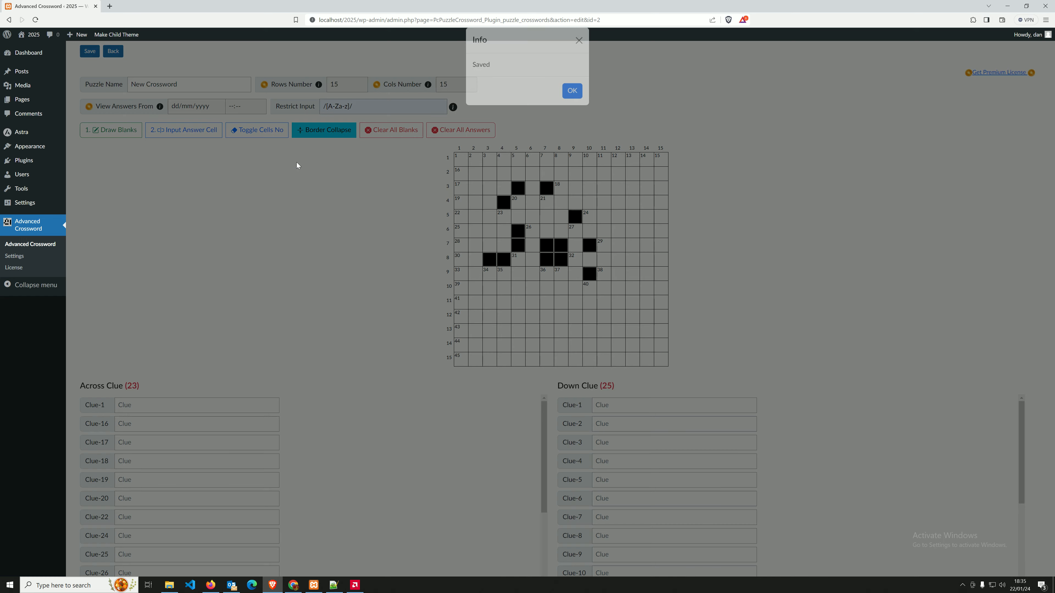
left_click(574, 100)
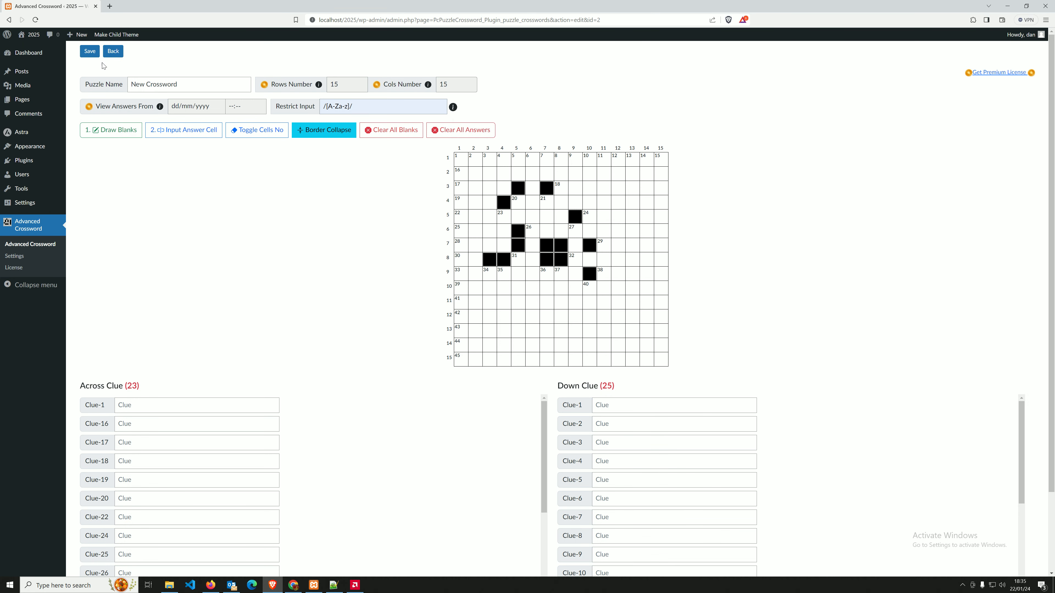
left_click(111, 53)
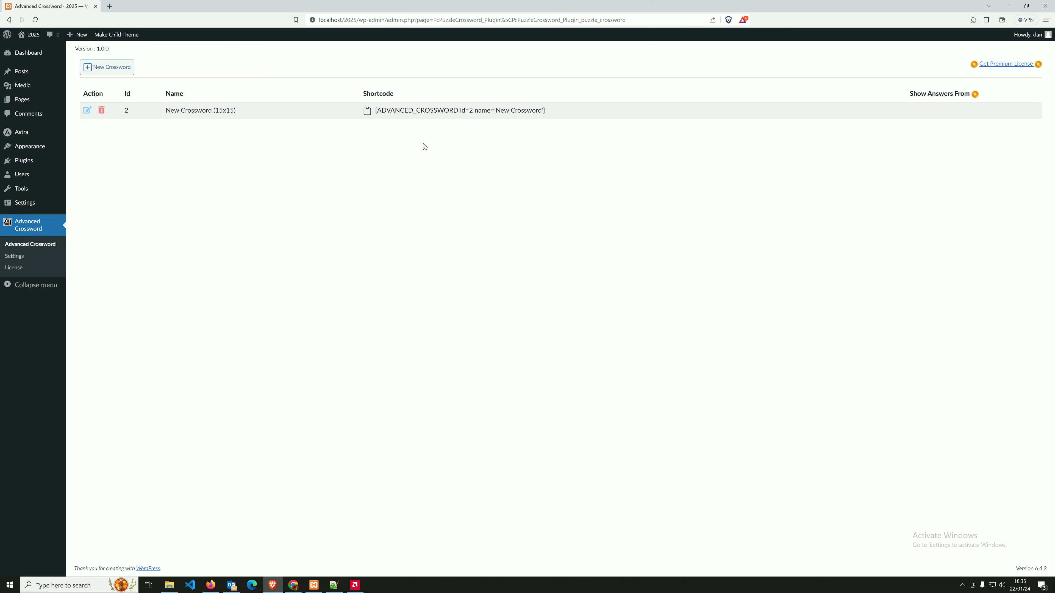
Copy the crossword's shortcode and start a new post titled 'Free crossword'.
left_click(368, 111)
left_click(28, 77)
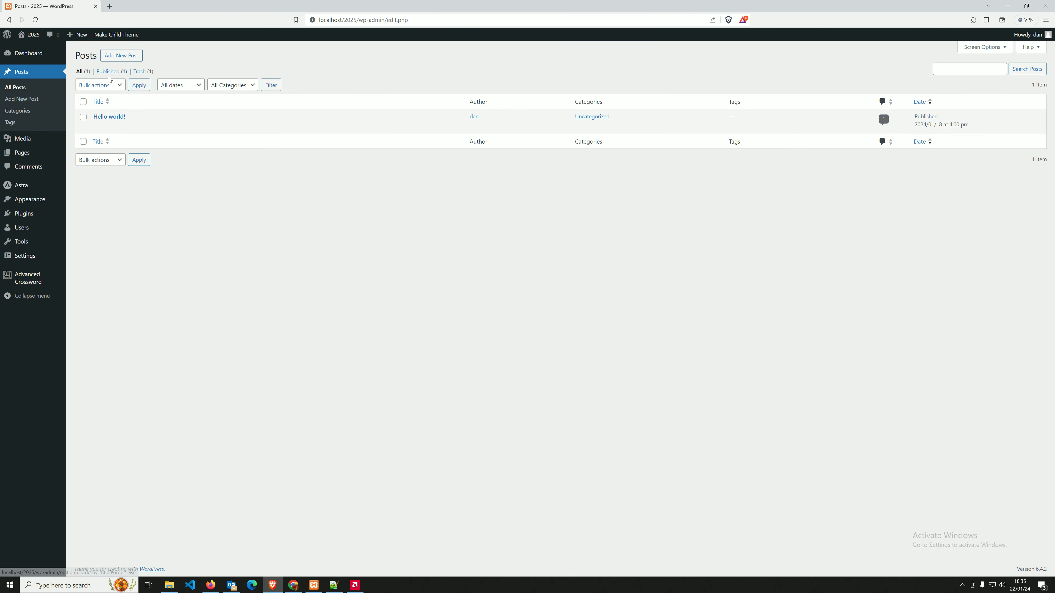
left_click(121, 55)
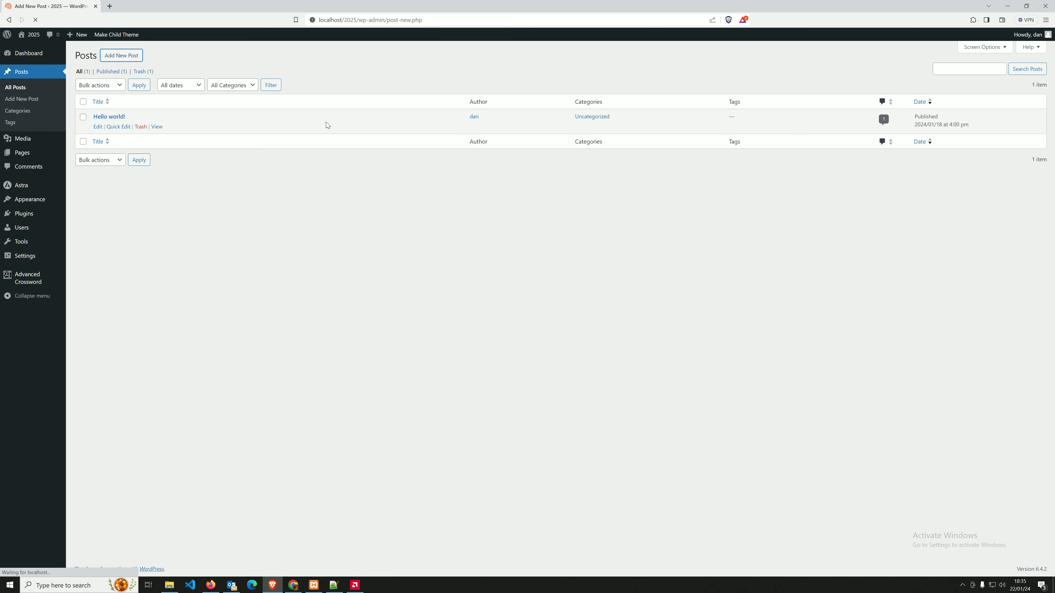
type("crossword")
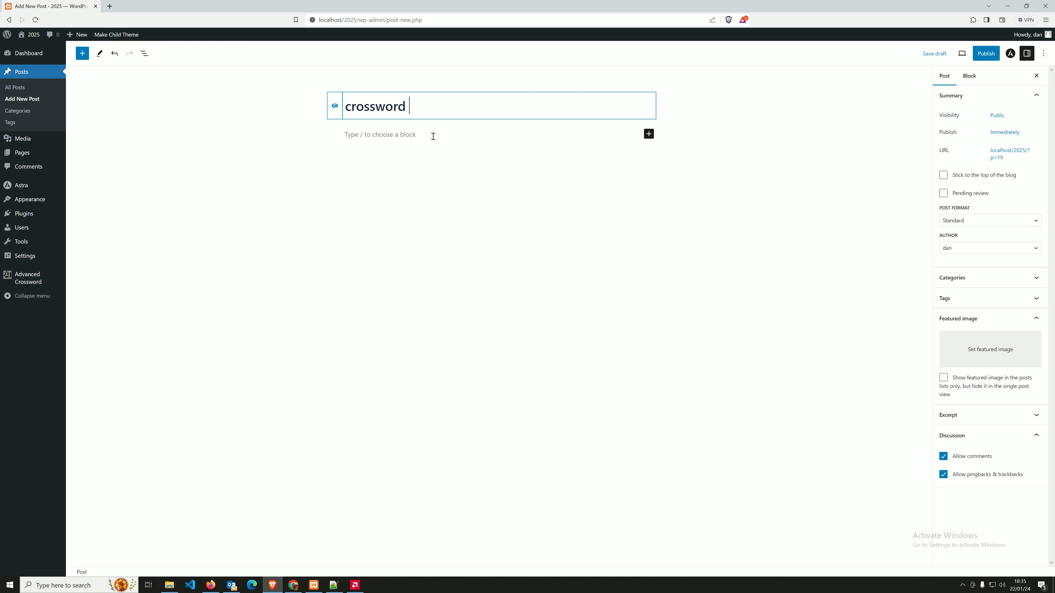
key("Home")
type("Free")
Add a Shortcode block holding the pasted crossword shortcode and publish the post.
left_click(648, 134)
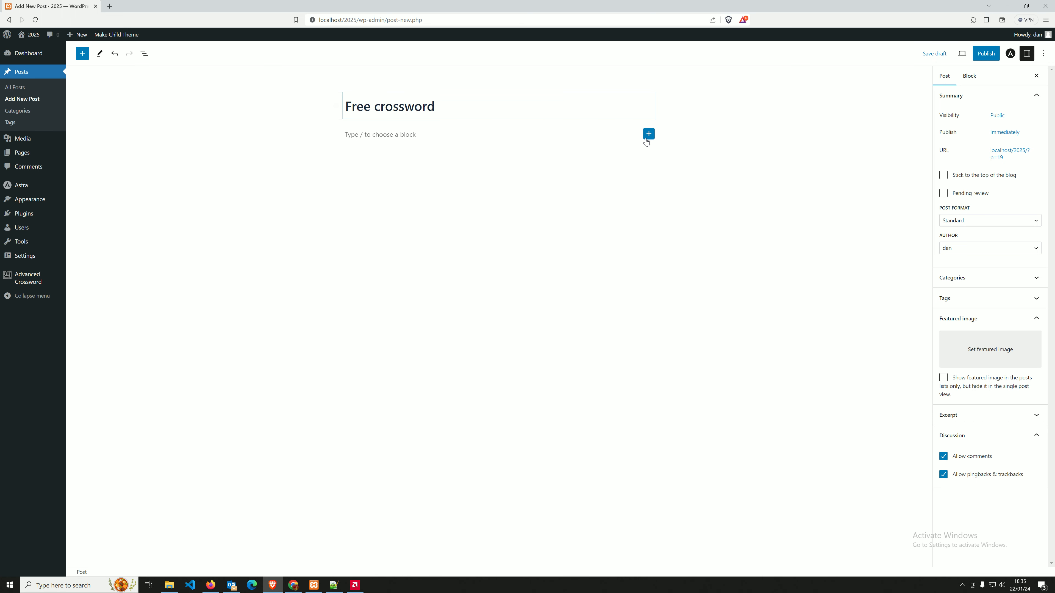
type("short")
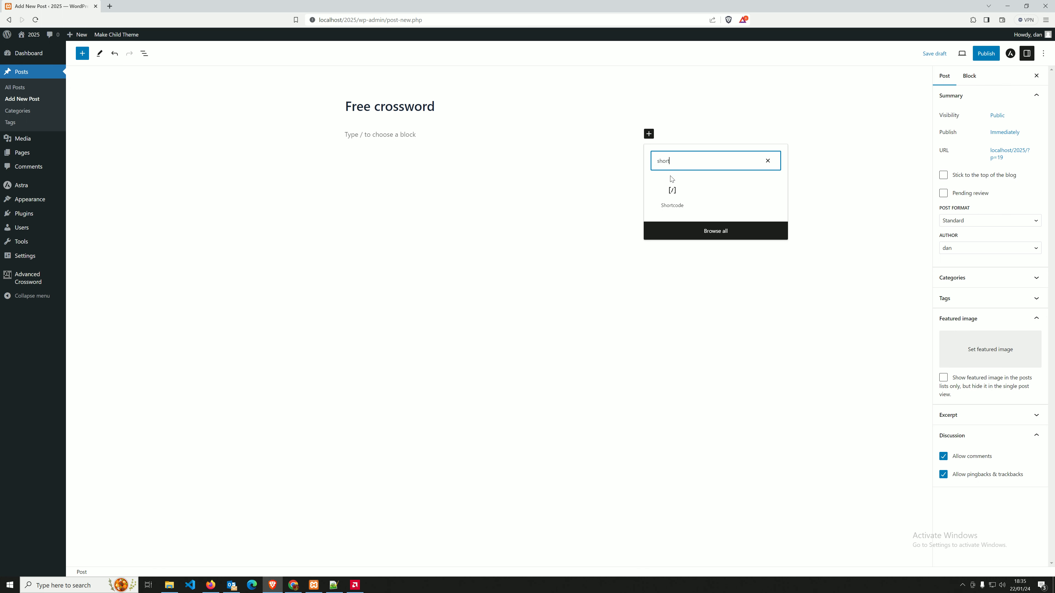
left_click(672, 194)
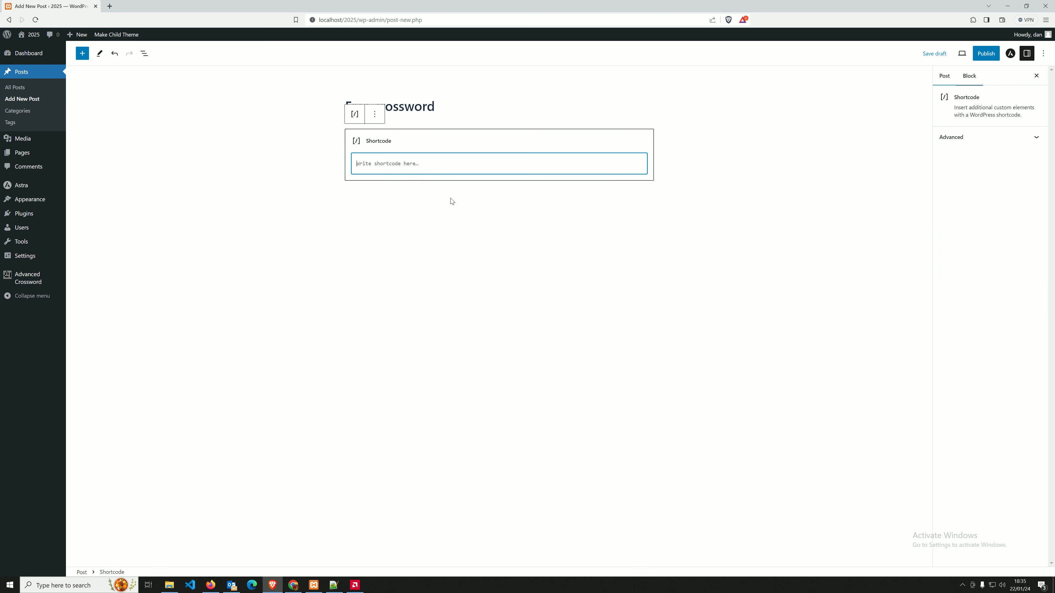
key("ctrl+v")
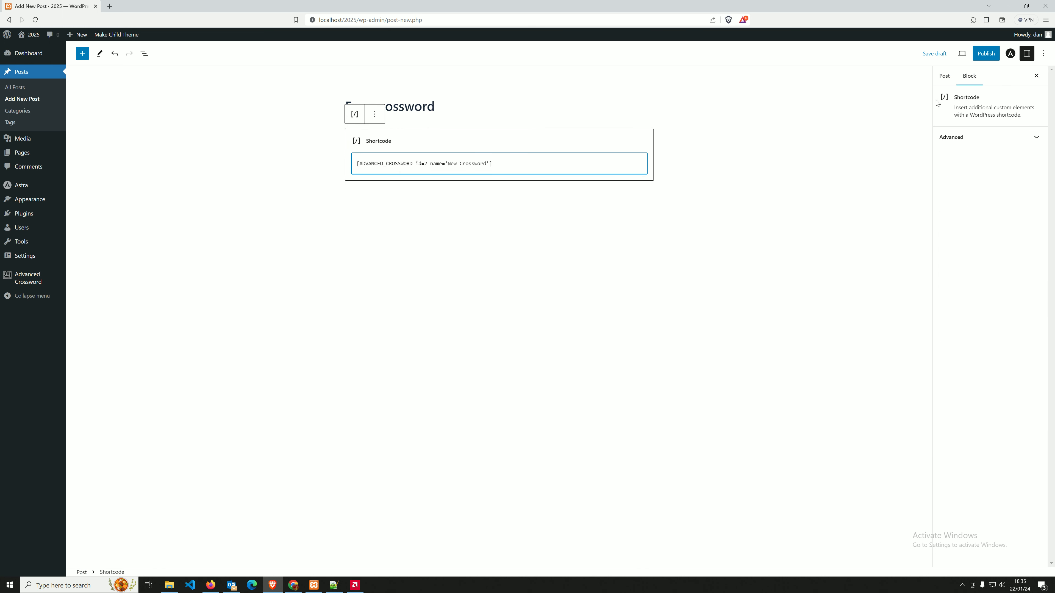
left_click(563, 234)
left_click(986, 54)
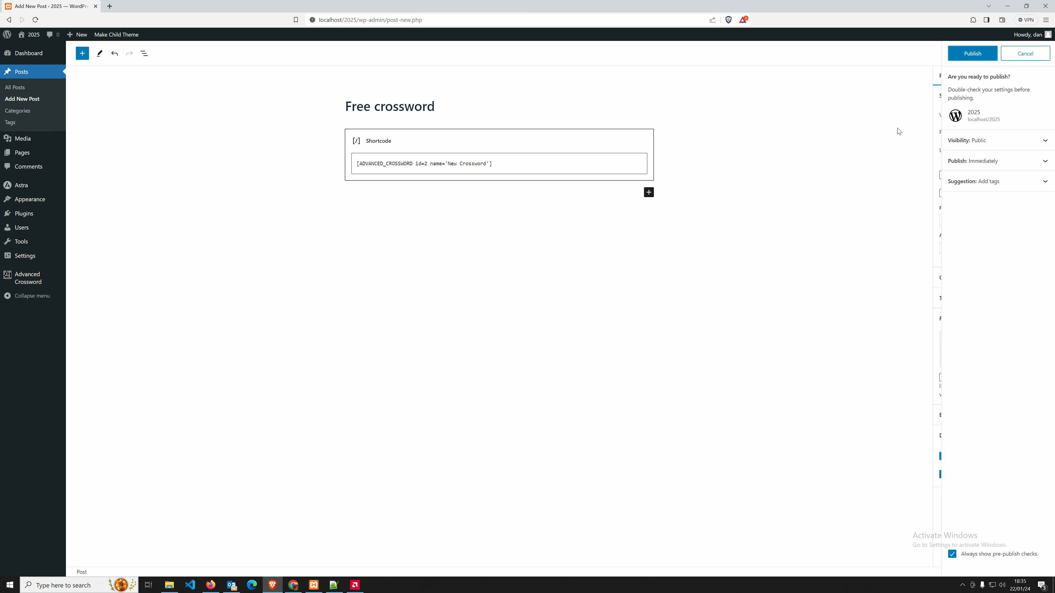
left_click(967, 55)
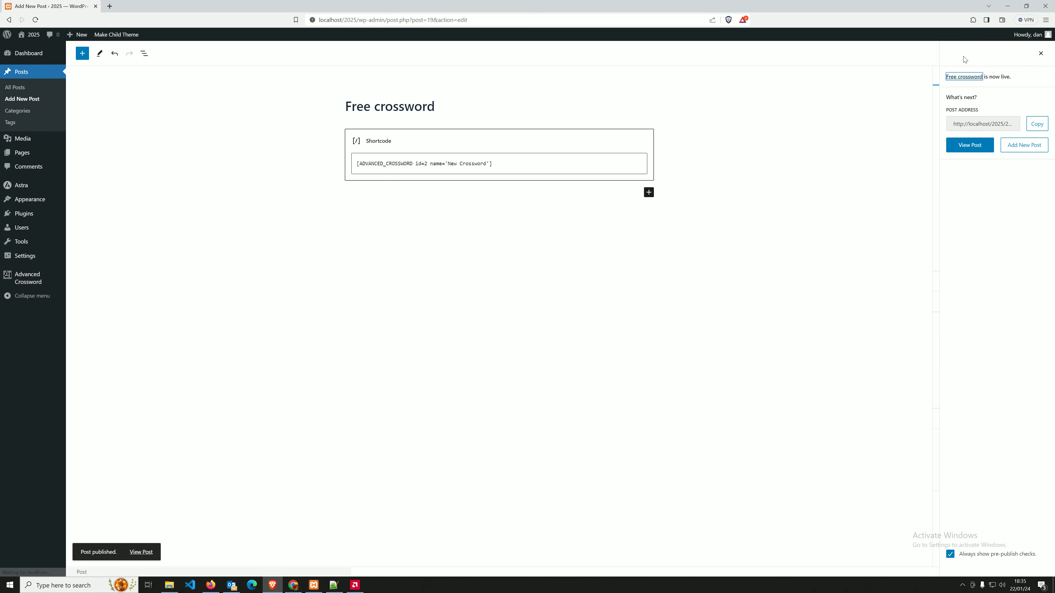
View the published post and click grid cells to highlight 16 across and 2 down.
left_click(976, 150)
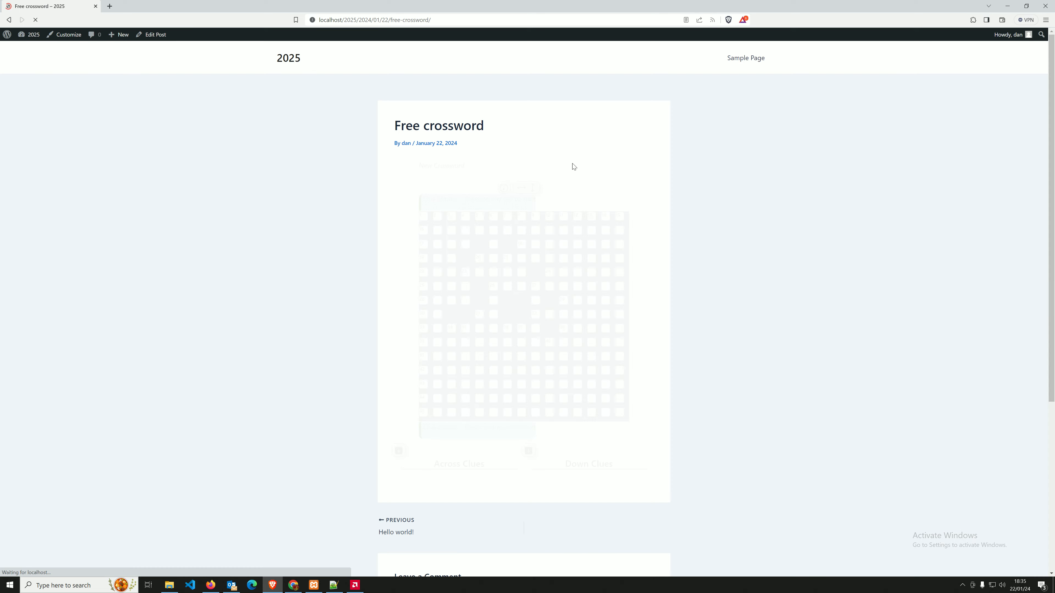
scroll(375, 297, "down", 2)
scroll(373, 288, "up", 1)
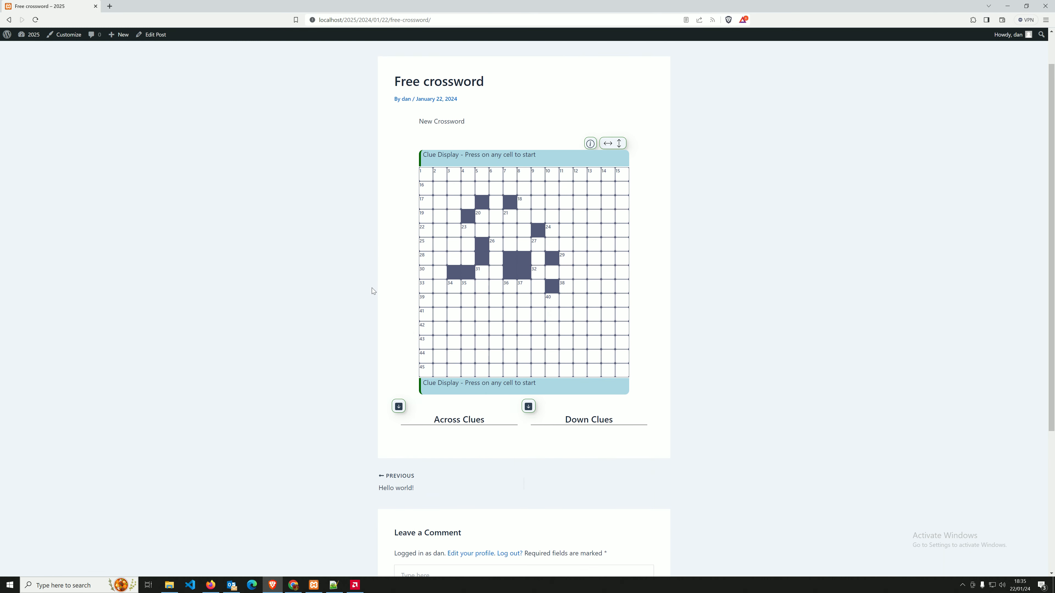
scroll(372, 287, "up", 1)
scroll(371, 288, "up", 1)
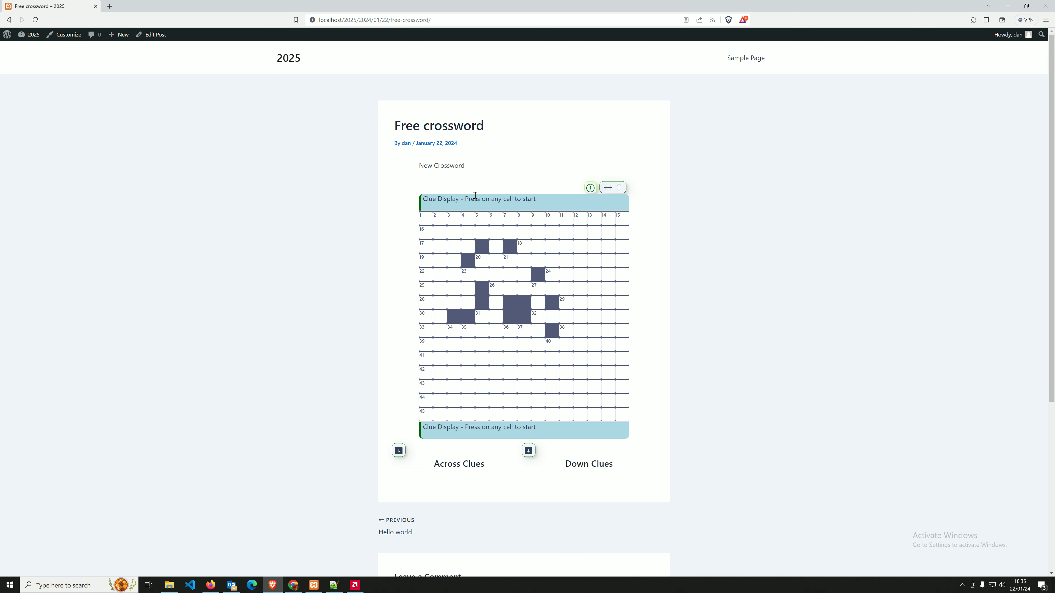
left_click(463, 245)
left_click(443, 229)
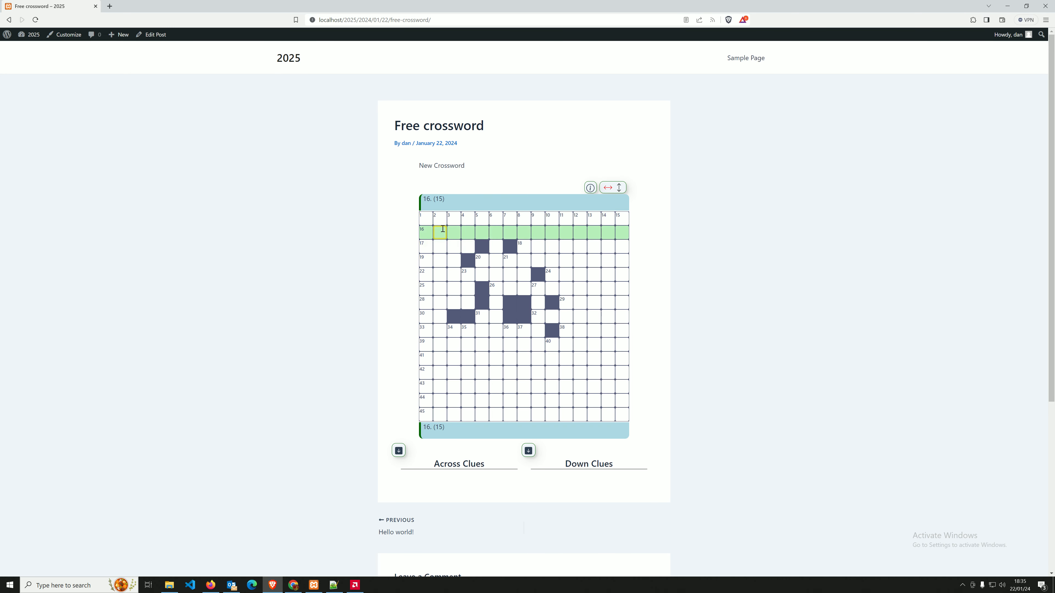
left_click(447, 229)
left_click(447, 230)
Toggle the entry direction between across and down, then highlight 1 across and 42 across.
left_click(618, 189)
left_click(618, 189)
left_click(618, 189)
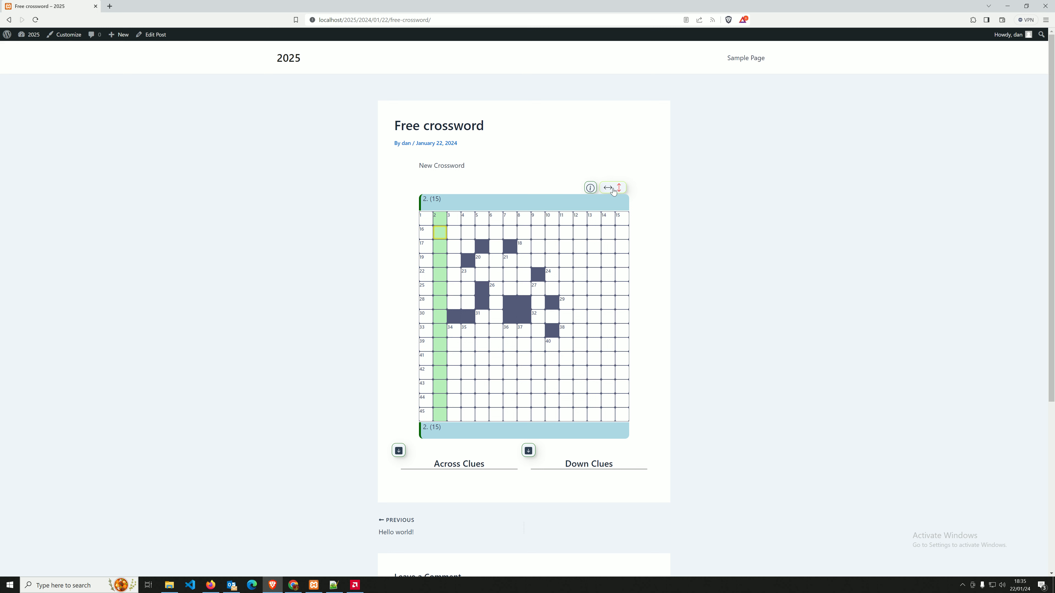
left_click(613, 191)
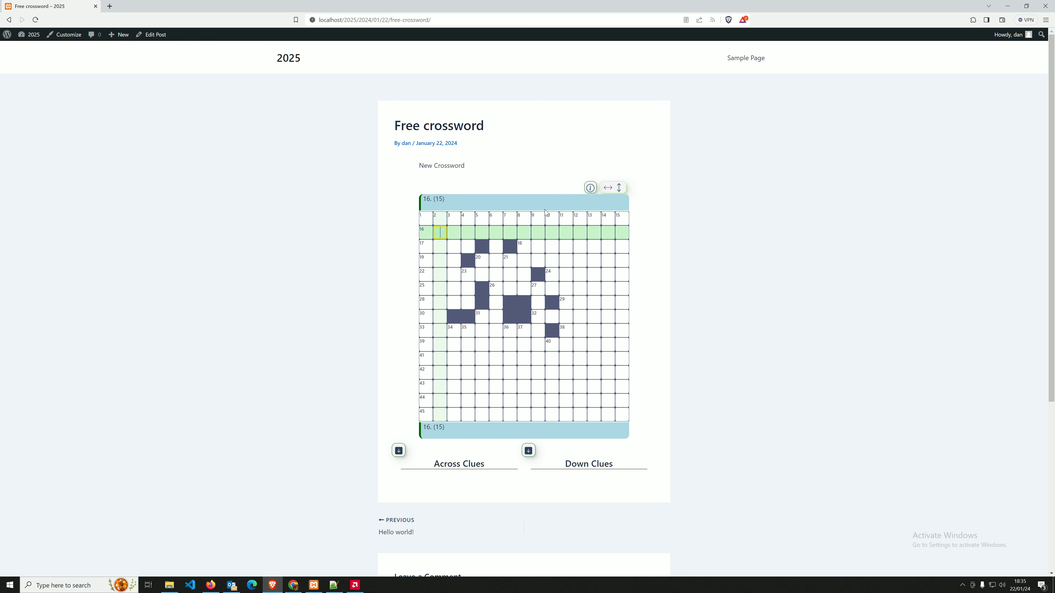
left_click(428, 211)
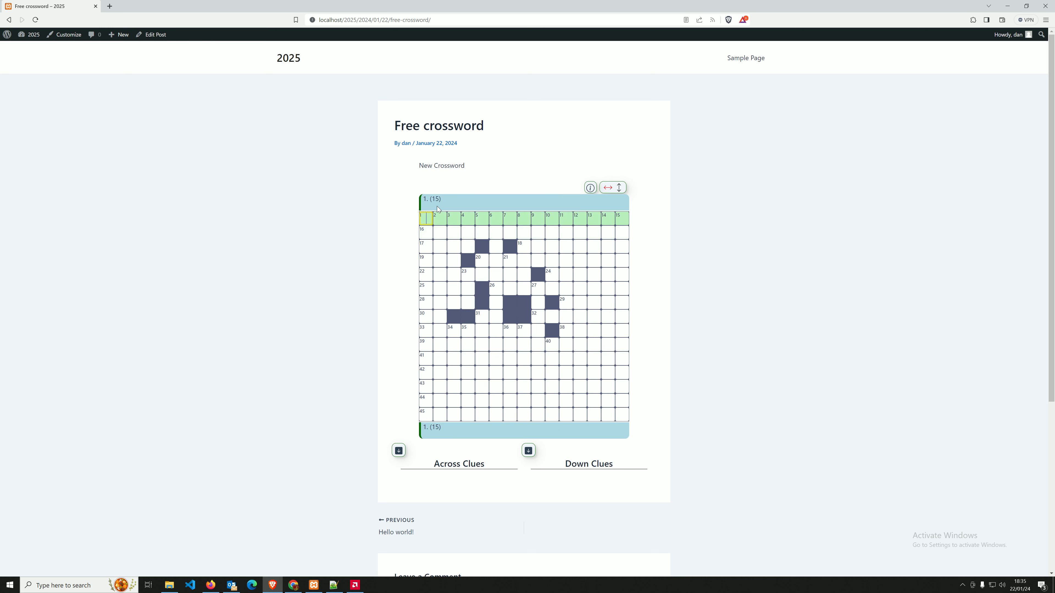
left_click_drag(431, 200, 442, 219)
left_click_drag(433, 437, 446, 429)
left_click(453, 370)
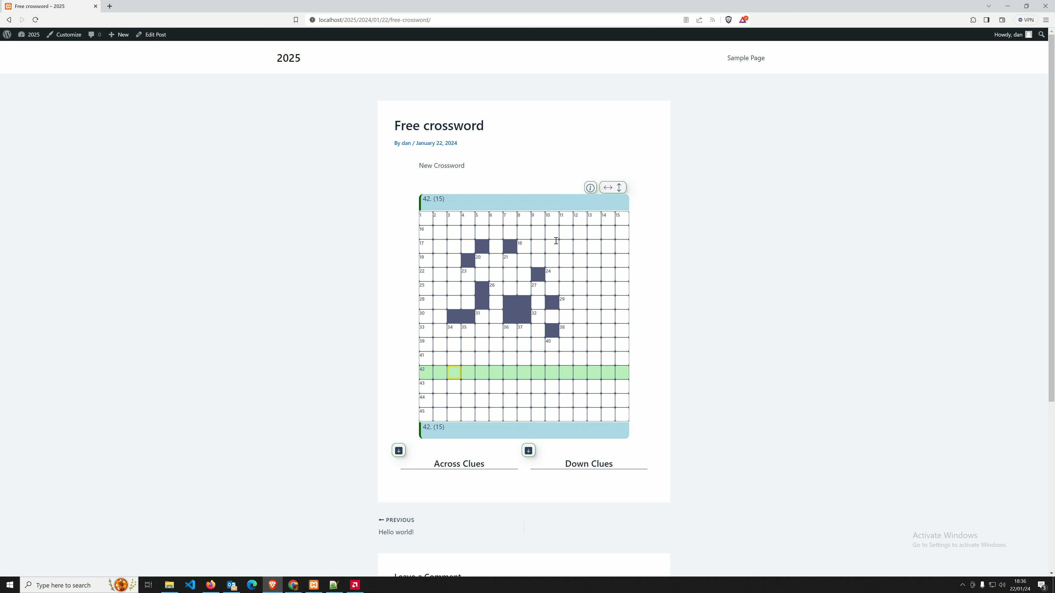
Open the how-to-play help, read the text on changing direction, and close it.
left_click(590, 188)
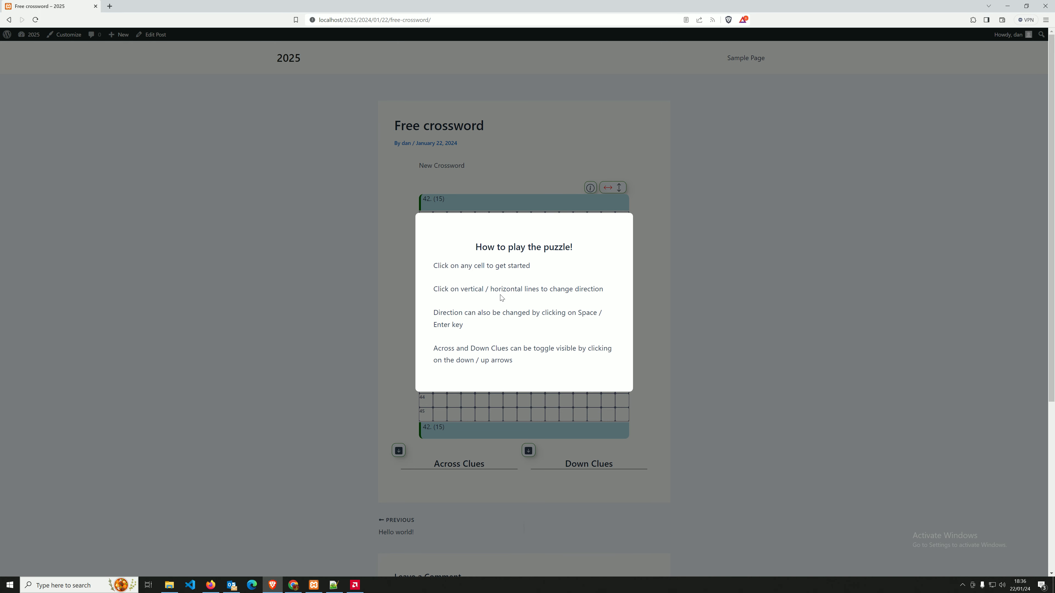
left_click(520, 201)
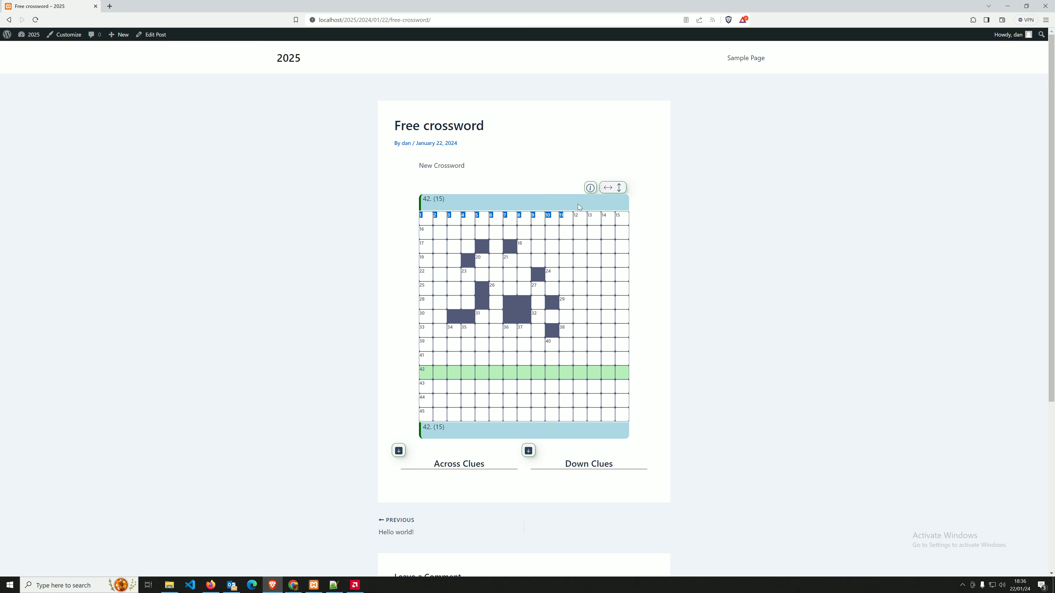
left_click(589, 189)
left_click_drag(464, 288, 513, 361)
left_click(524, 198)
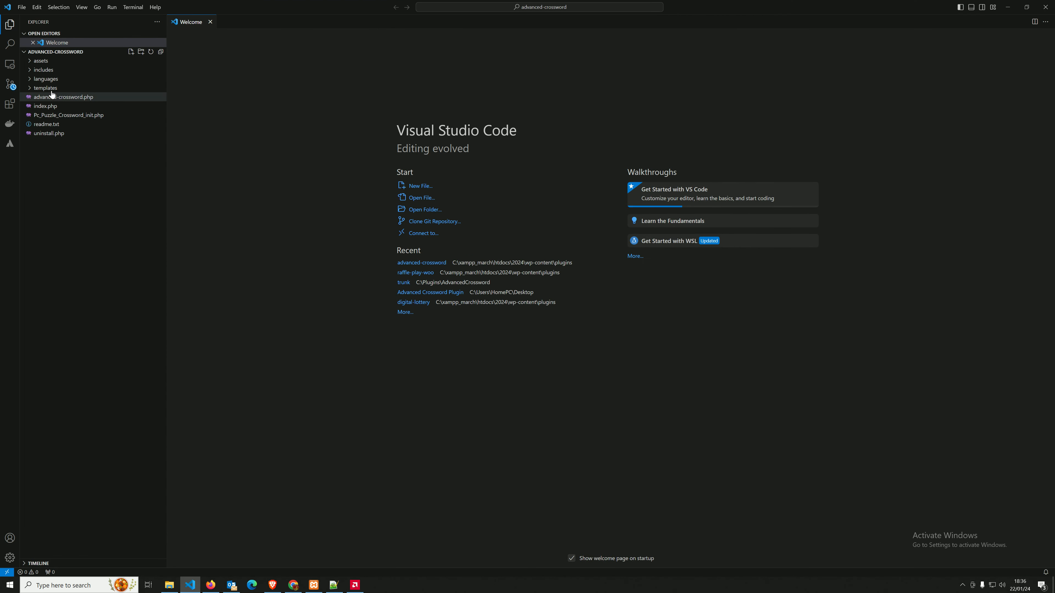
Open PcPuzzleCrosswordTemplate_Info.php from the templates folder, copy it, and reveal it in File Explorer.
left_click(46, 87)
left_click(109, 115)
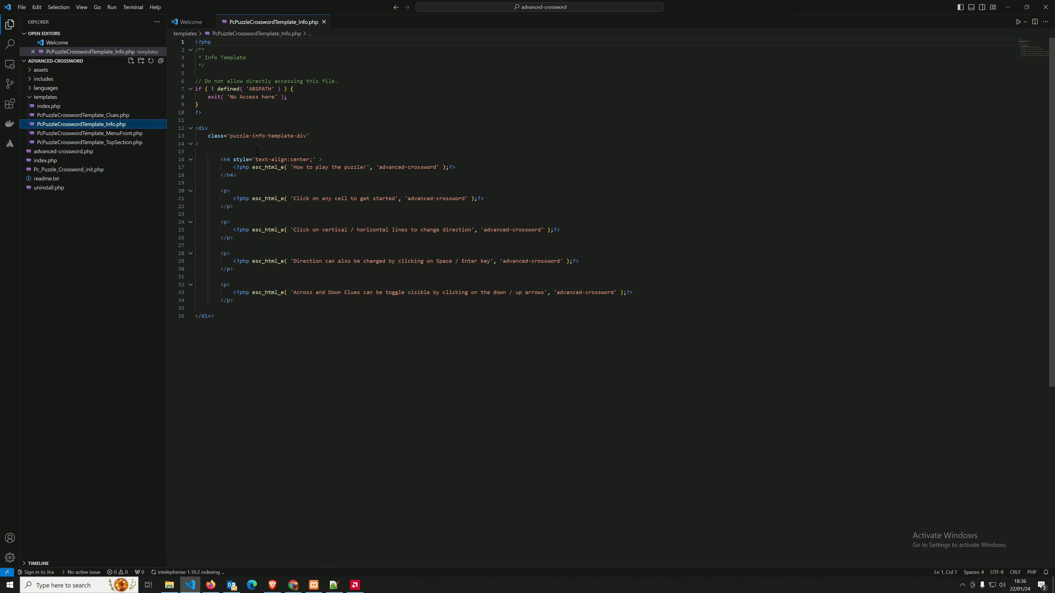
right_click(110, 125)
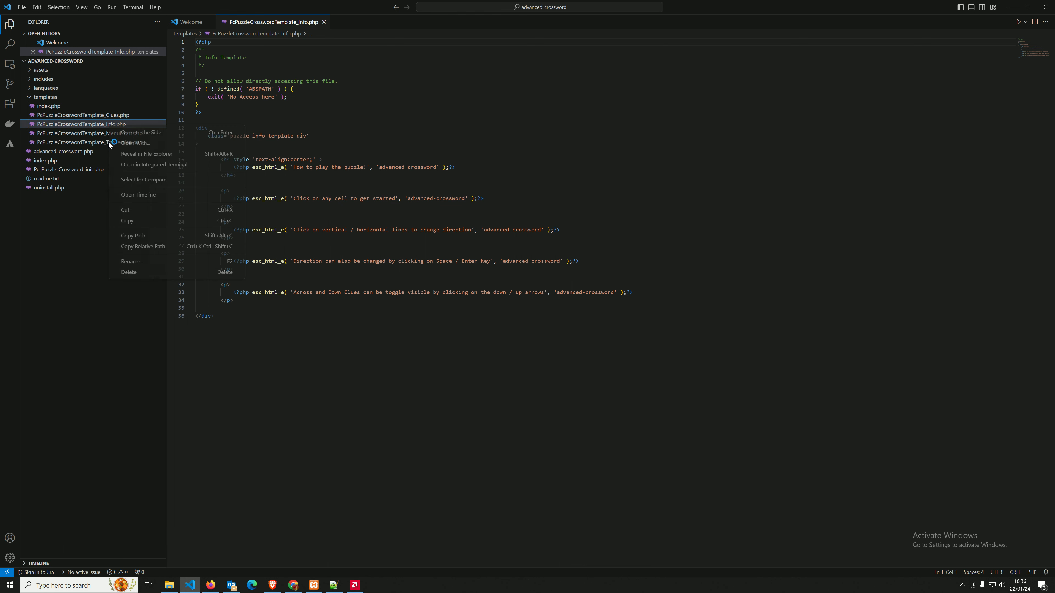
left_click(148, 220)
right_click(89, 125)
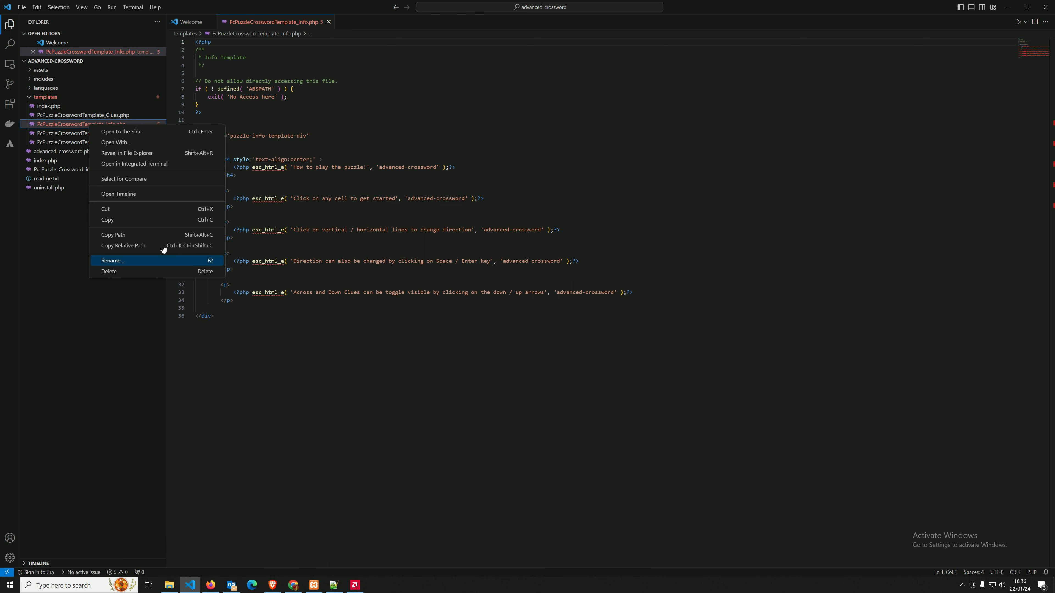
left_click(141, 158)
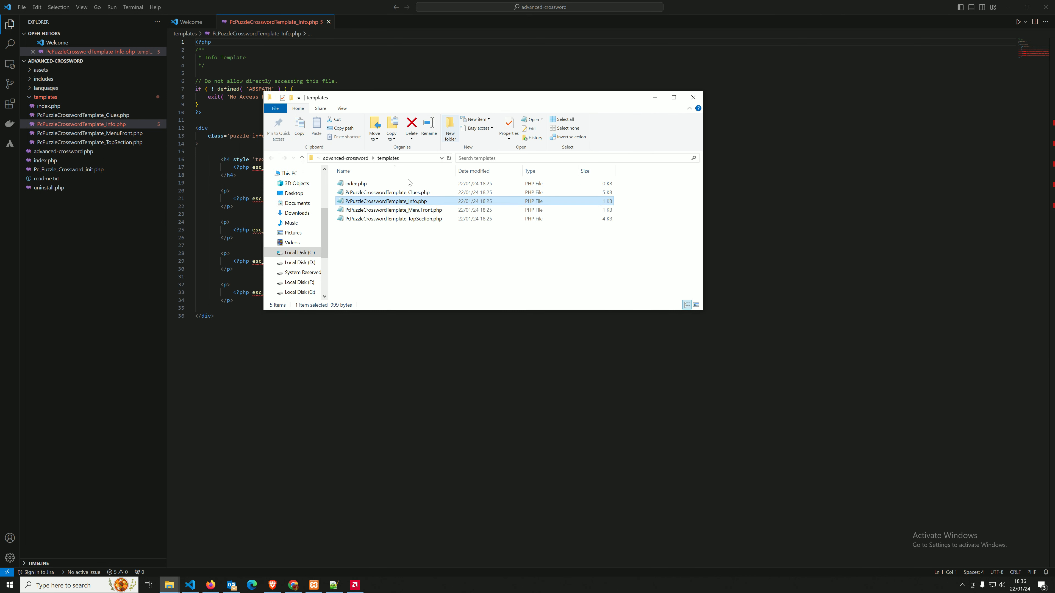
Copy the Info template and navigate up to wp-content > themes > astra-child.
right_click(389, 199)
left_click(377, 240)
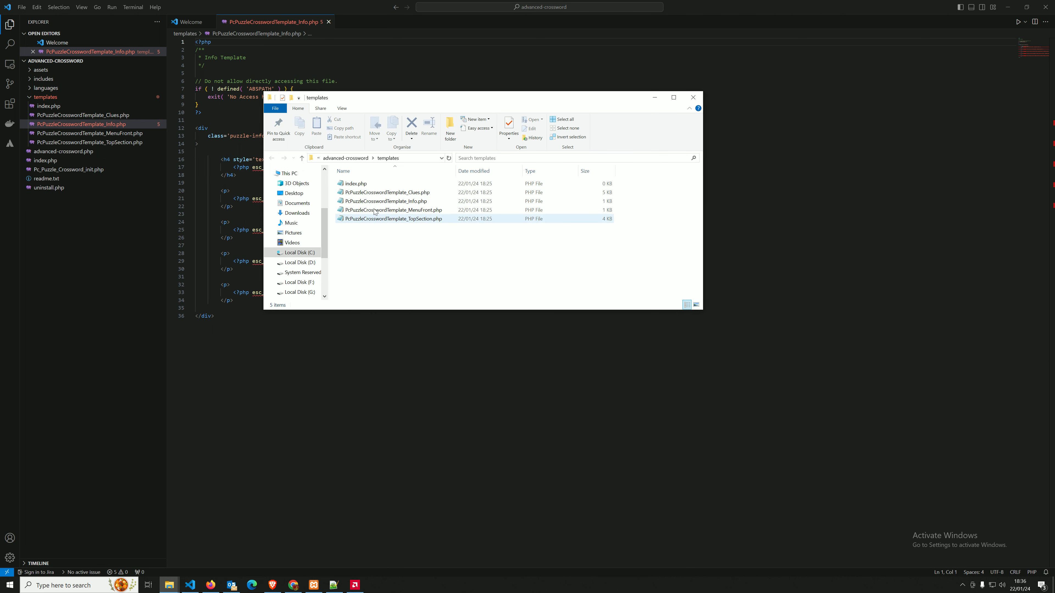
right_click(370, 201)
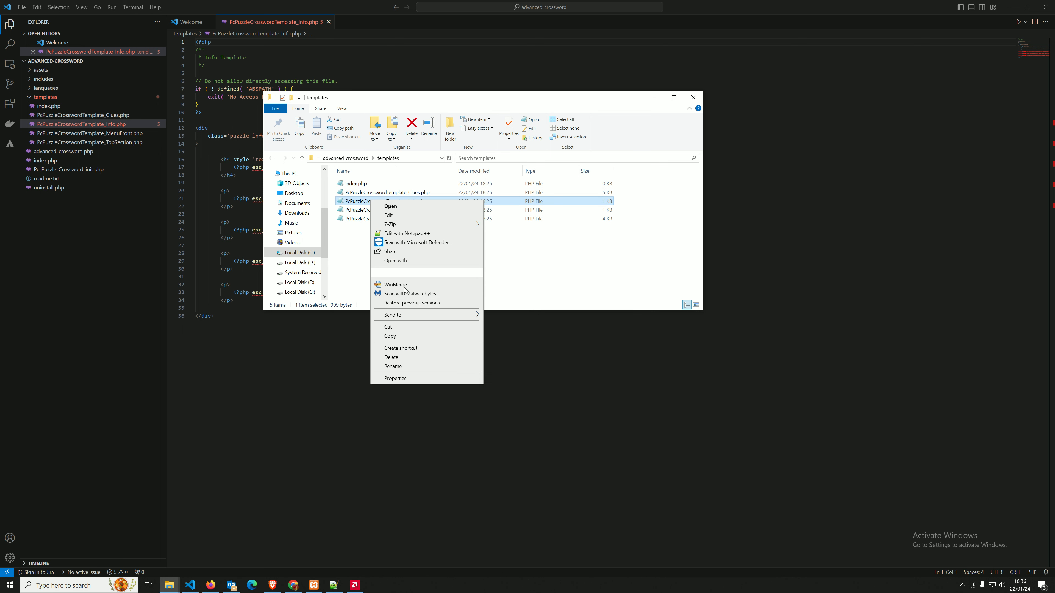
left_click(398, 336)
left_click(345, 160)
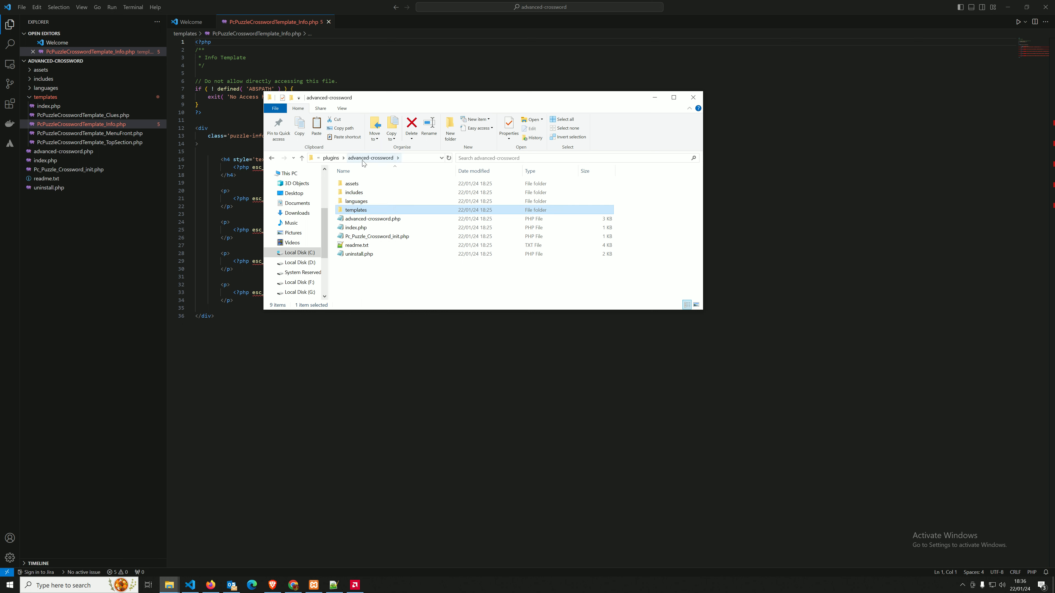
left_click(331, 158)
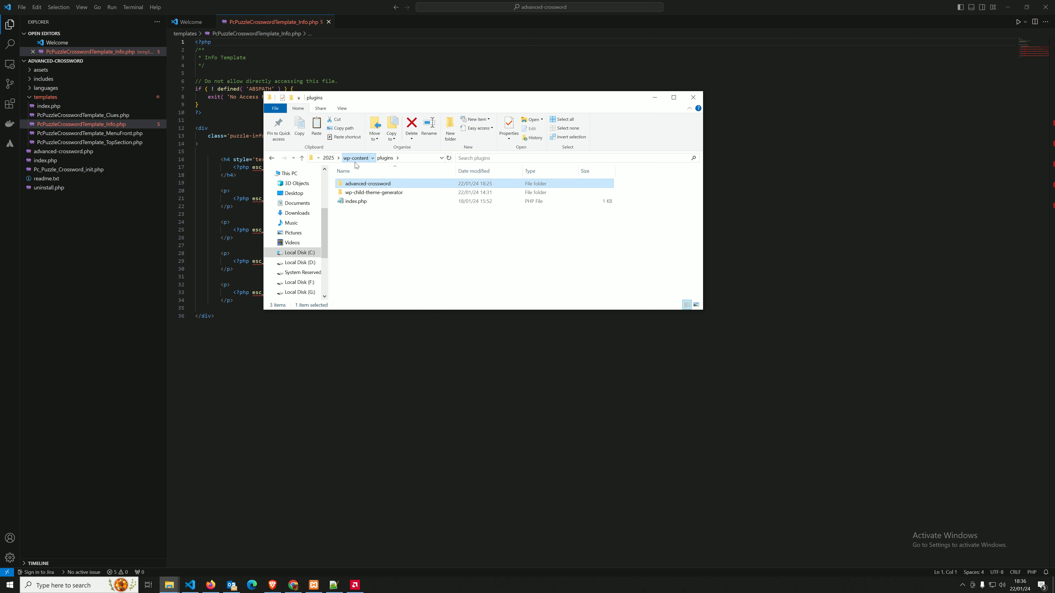
left_click(355, 163)
left_click(356, 201)
double_click(342, 202)
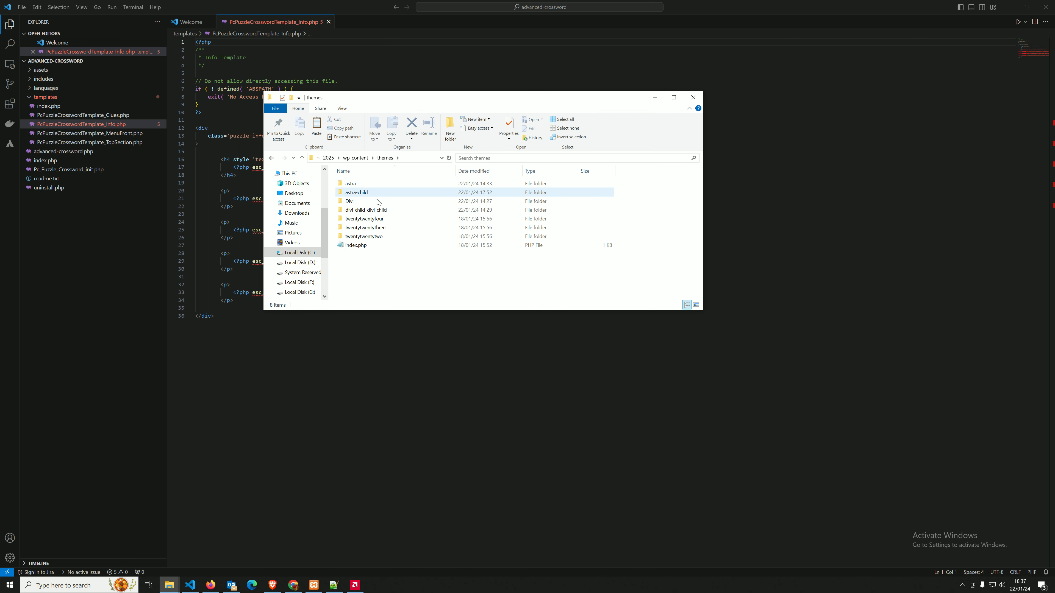
double_click(356, 192)
Paste the Info template into astra-child, replacing the existing file there.
right_click(365, 230)
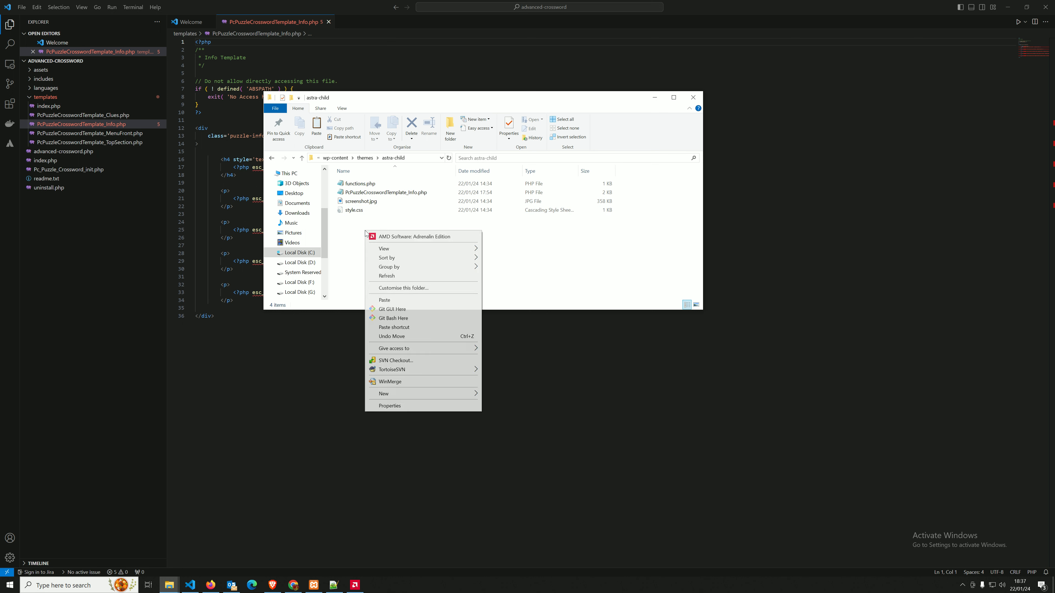
left_click(355, 210)
right_click(361, 236)
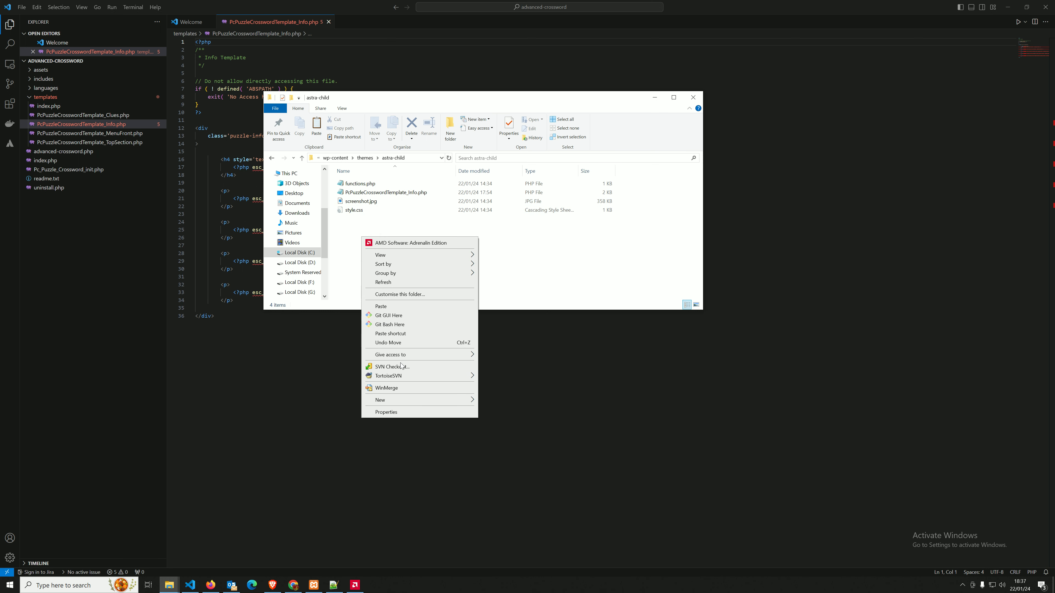
left_click(395, 308)
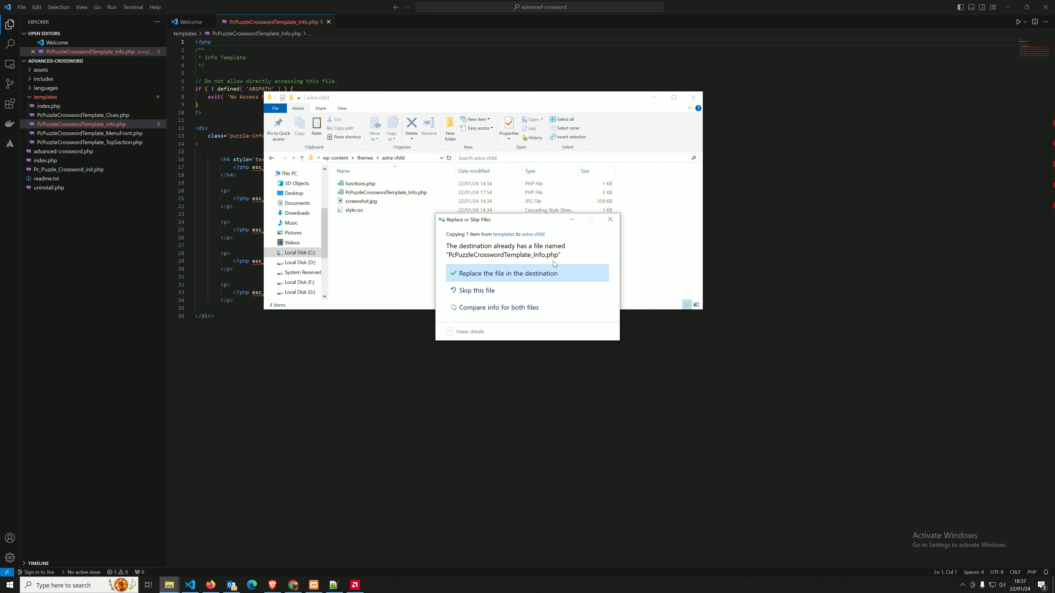
left_click(554, 273)
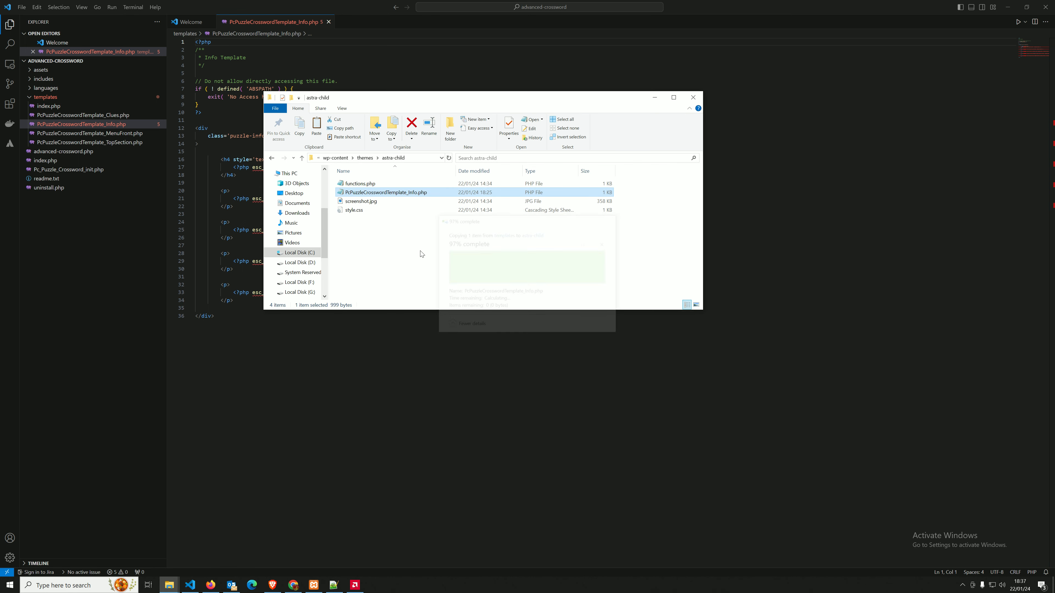
left_click(425, 29)
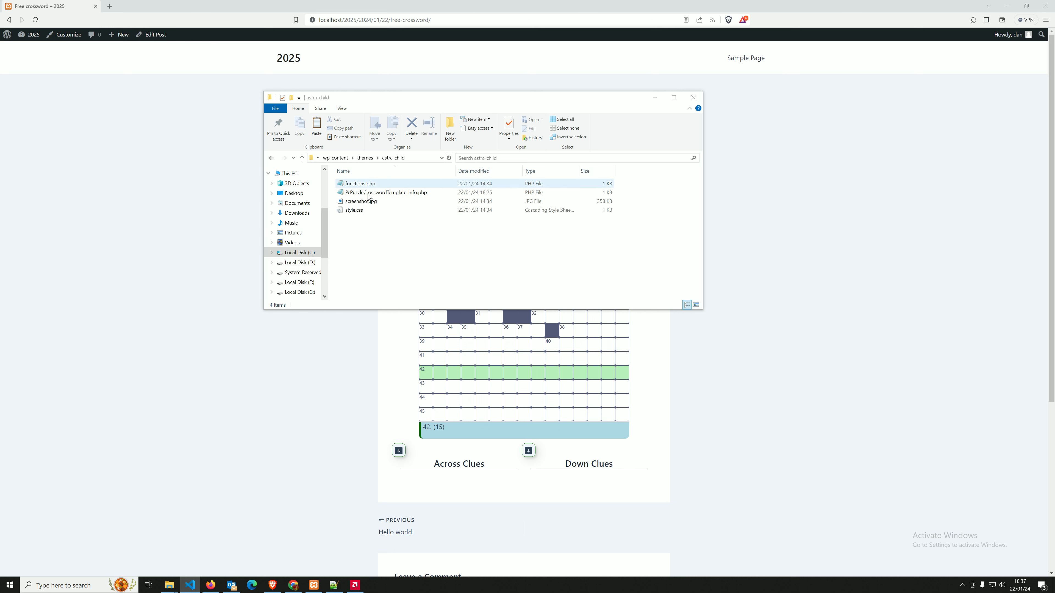
Reload the Free crossword post, then open the astra-child Info template in Notepad++.
left_click(256, 366)
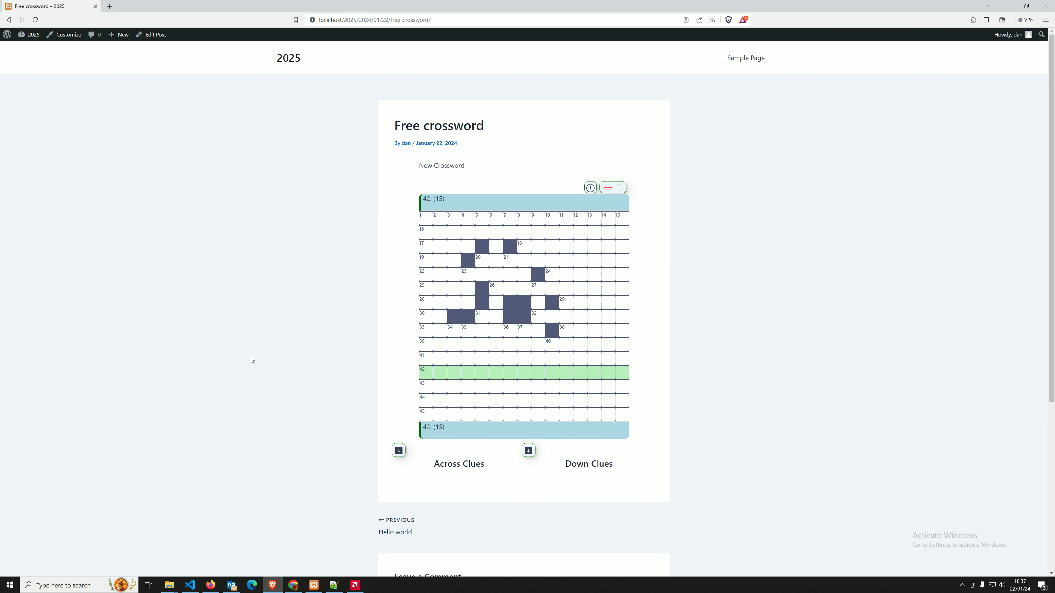
key("F5")
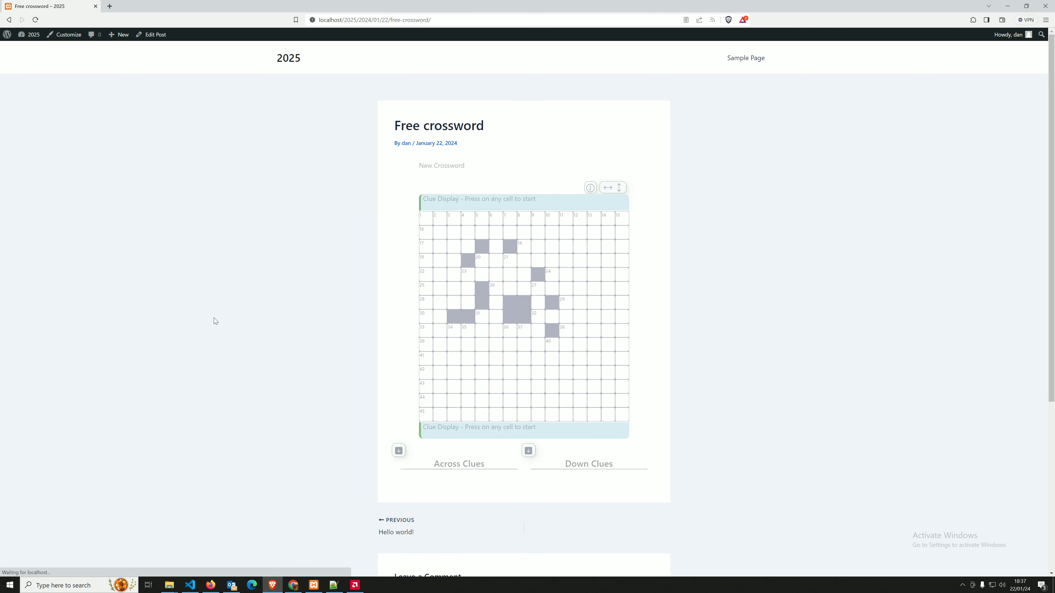
mouse_move(169, 585)
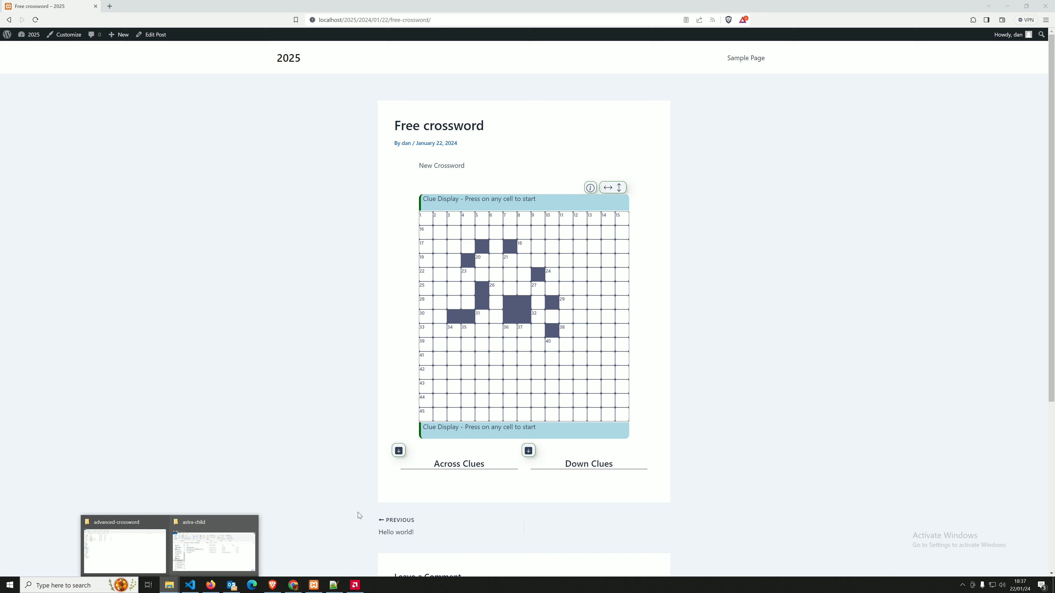
left_click(211, 542)
right_click(408, 194)
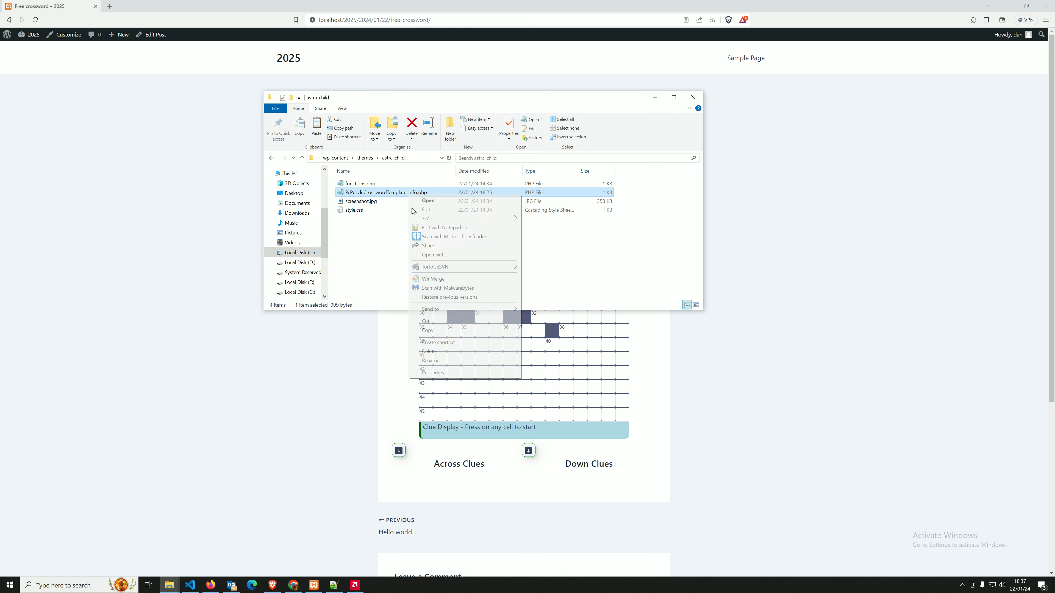
left_click(439, 228)
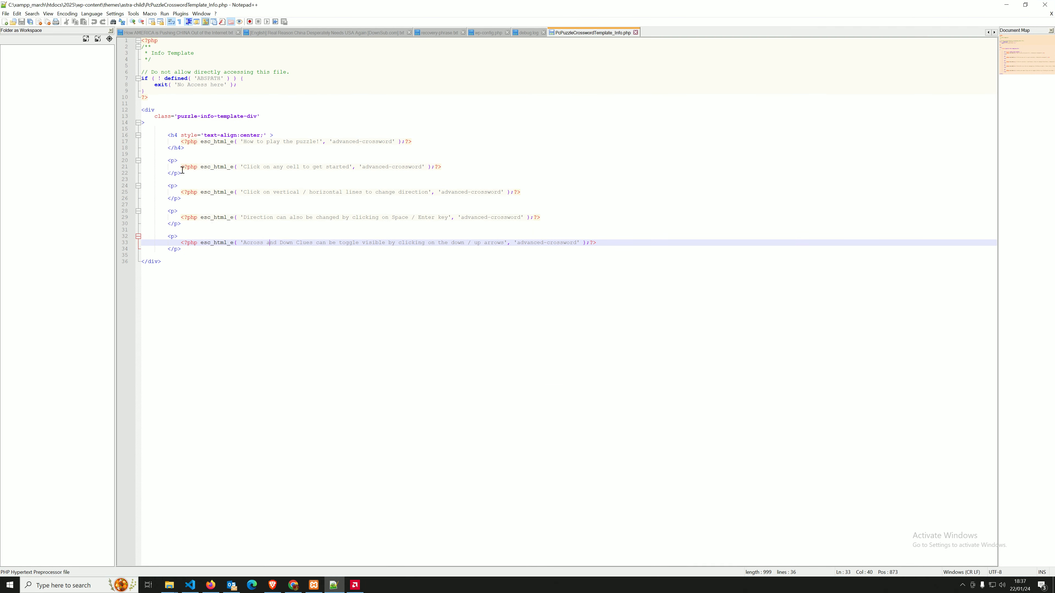
Duplicate the lines 20–22 paragraph block as a new <p> starting on line 24.
left_click_drag(182, 174, 138, 160)
key("ctrl+c")
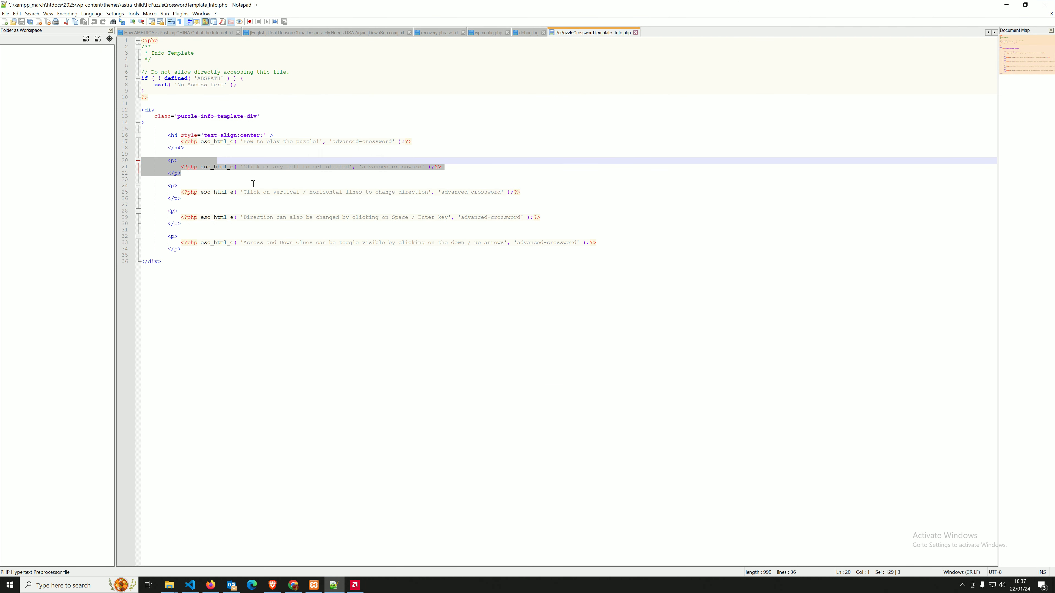
left_click(202, 176)
key("Return")
key("Return")
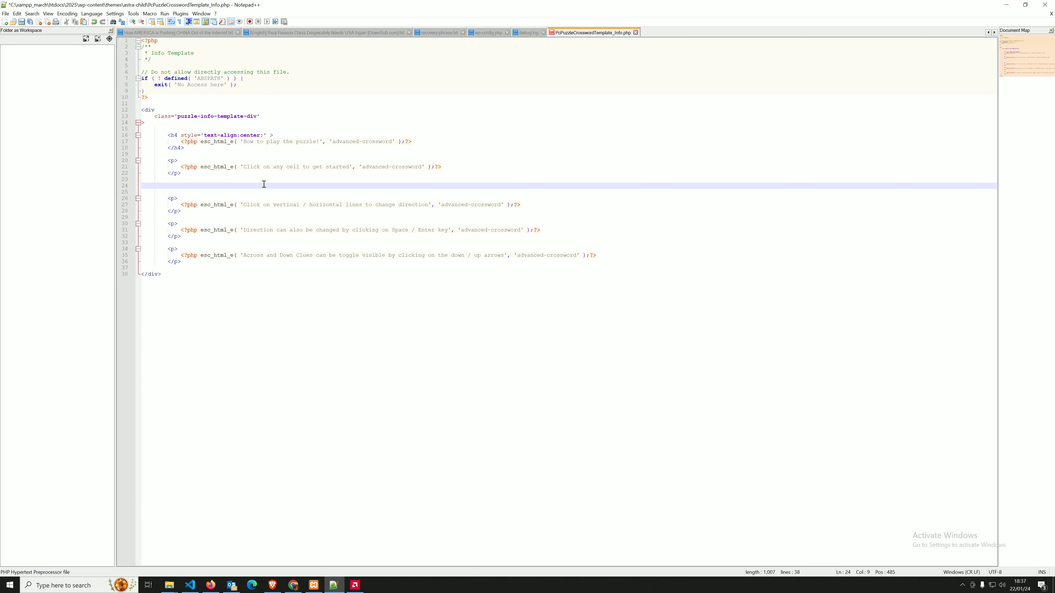
key("ctrl+v")
left_click(198, 185)
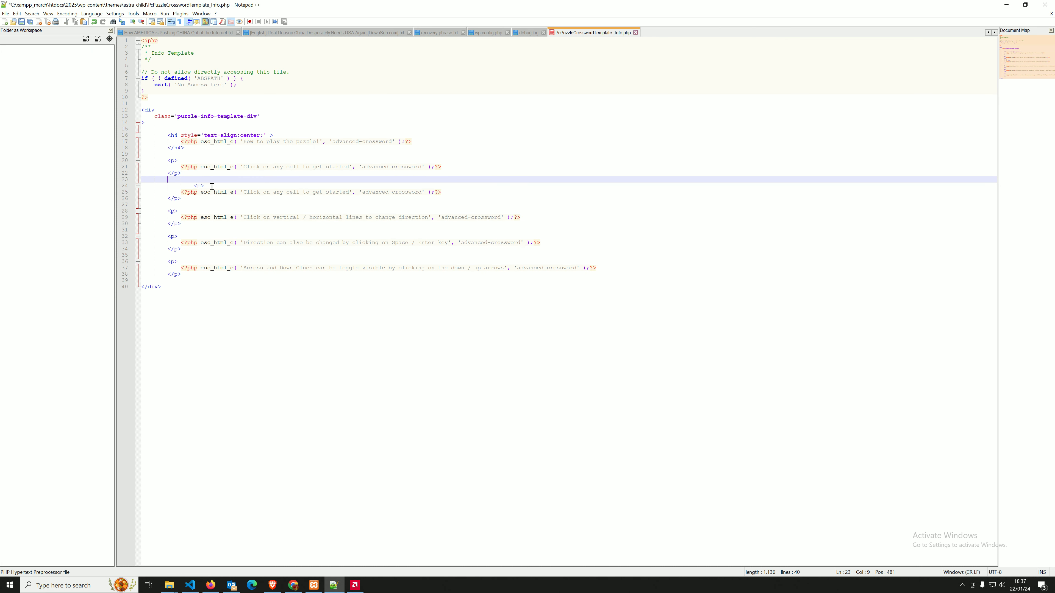
key("BackSpace")
key("BackSpace")
key("BackSpace")
key("BackSpace")
key("BackSpace")
key("BackSpace")
key("BackSpace")
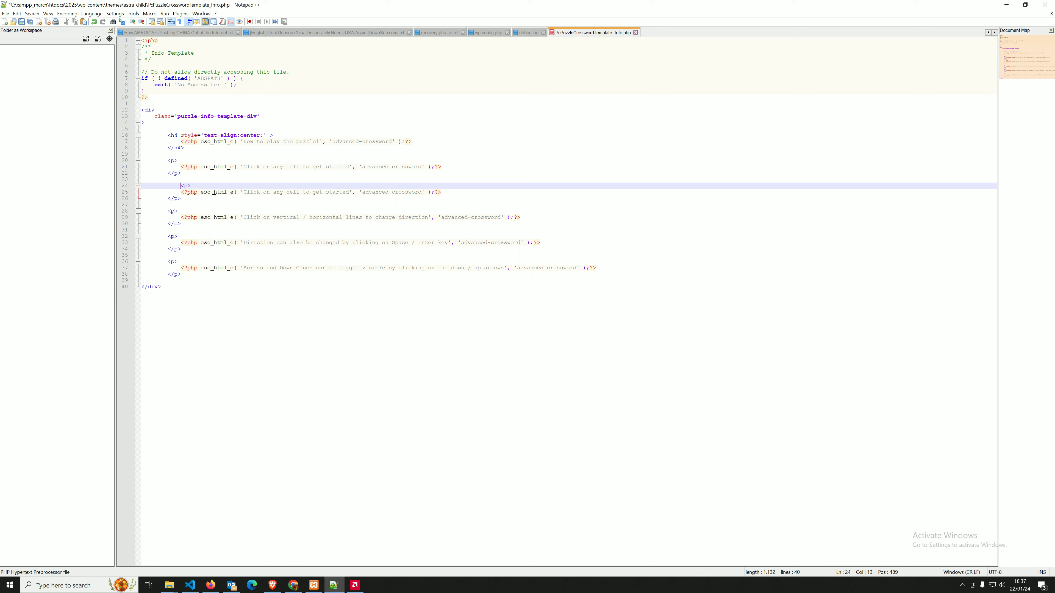
Replace the copied paragraph's text with 'Custom text', save, and reload the post.
left_click_drag(352, 192, 255, 199)
type("ustom txt")
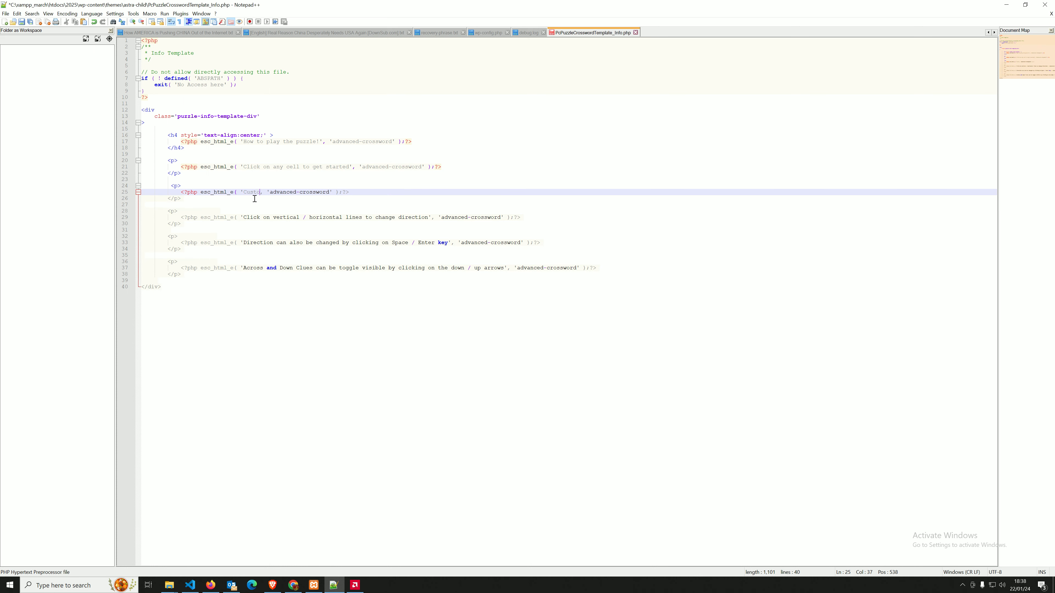
key("BackSpace")
key("BackSpace")
type("ext")
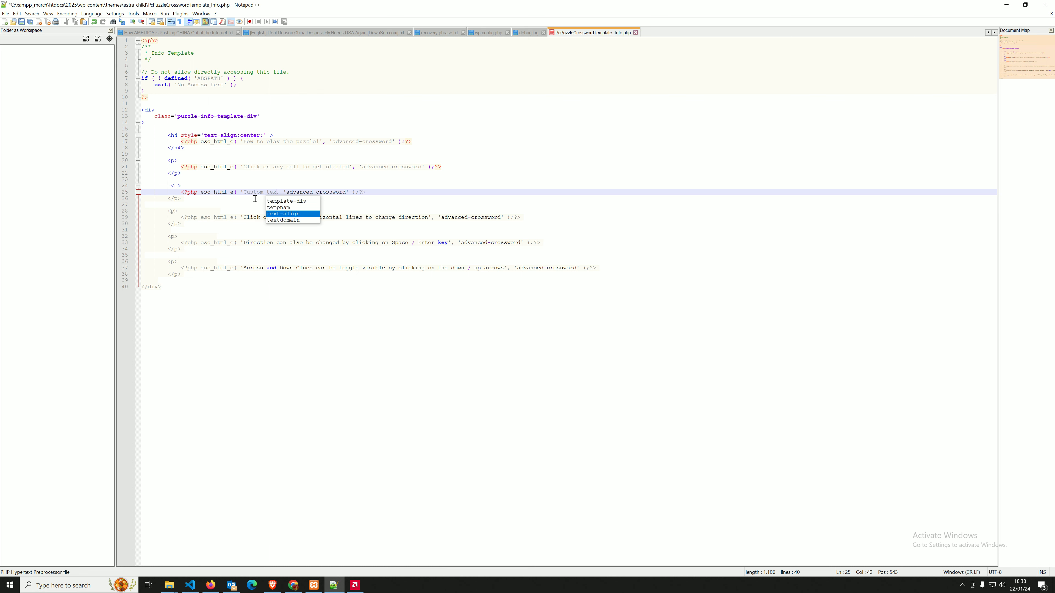
key("ctrl+s")
left_click(1009, 4)
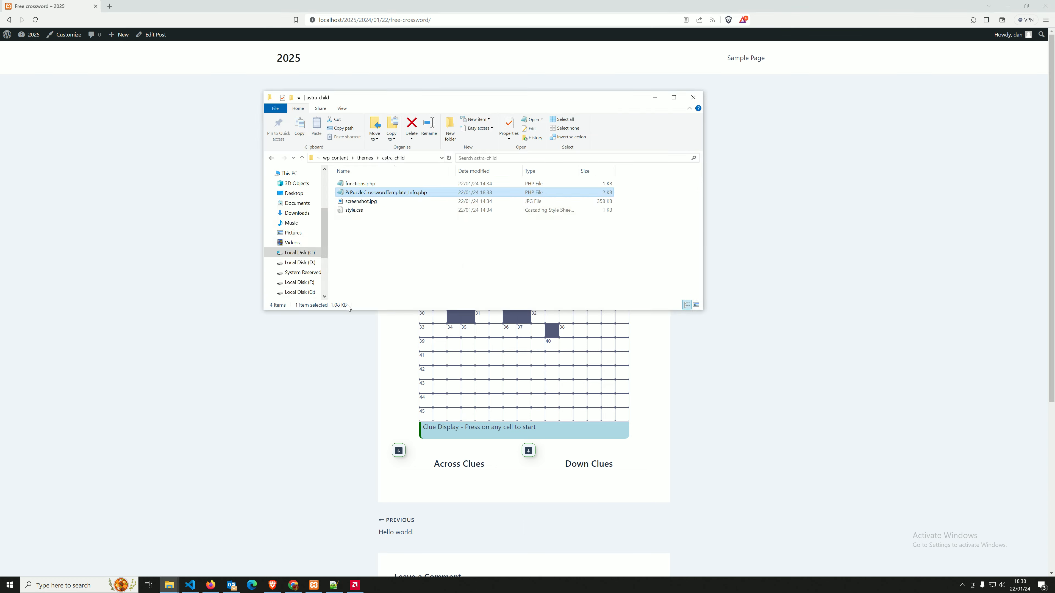
left_click(141, 331)
key("F5")
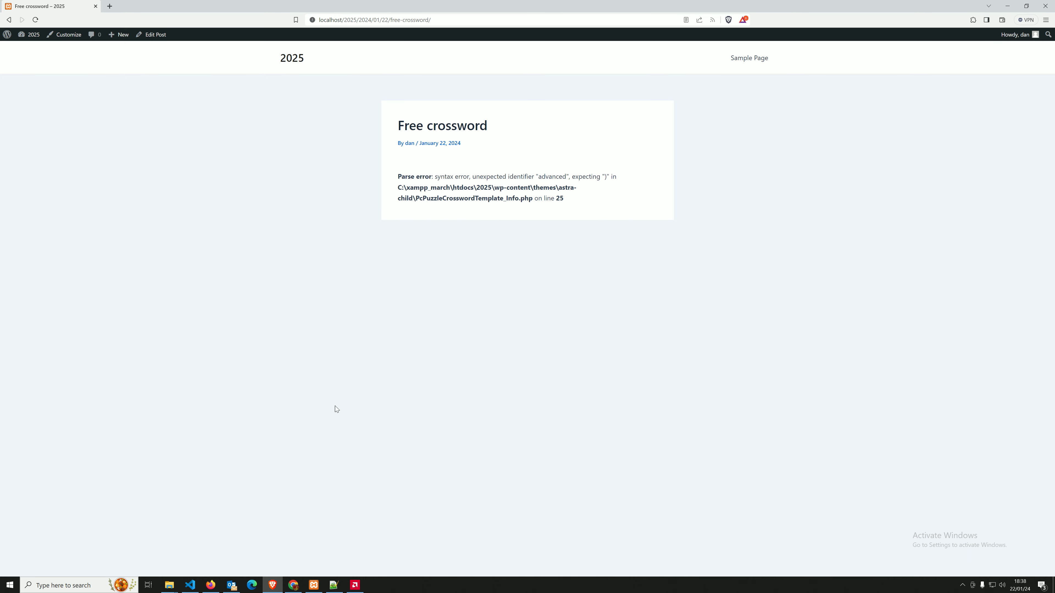
In the template, close the quote after Custom text and add an 'Any text Display' line after the <p> tag.
left_click(334, 585)
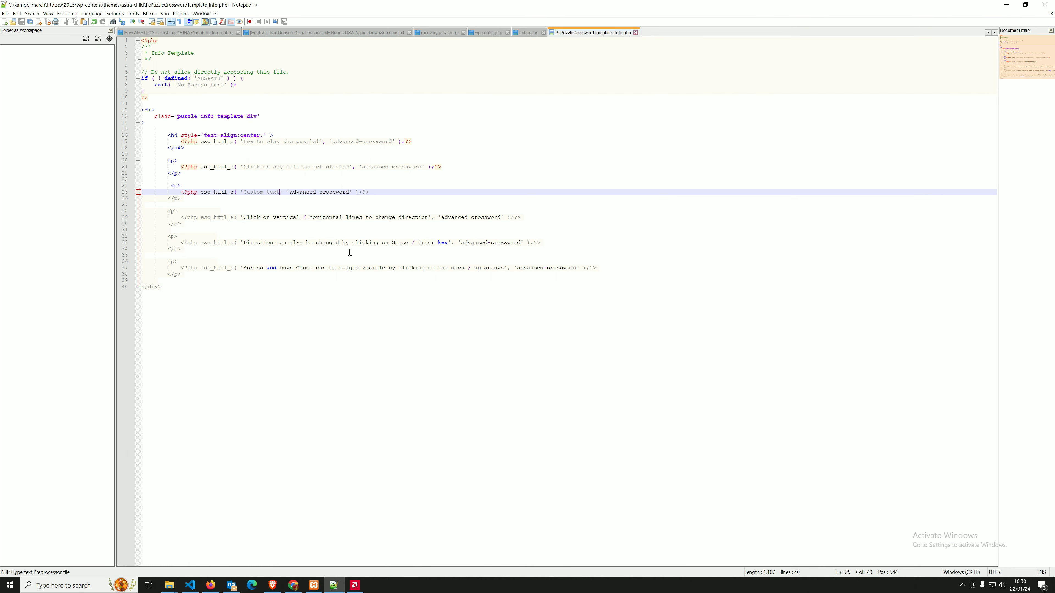
type("'")
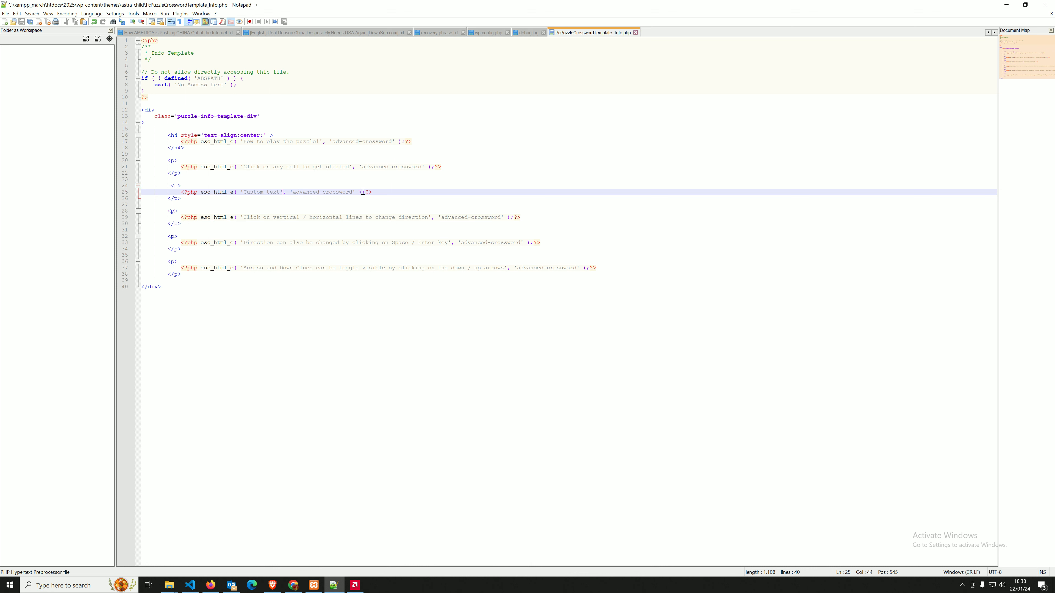
left_click(228, 186)
key("Return")
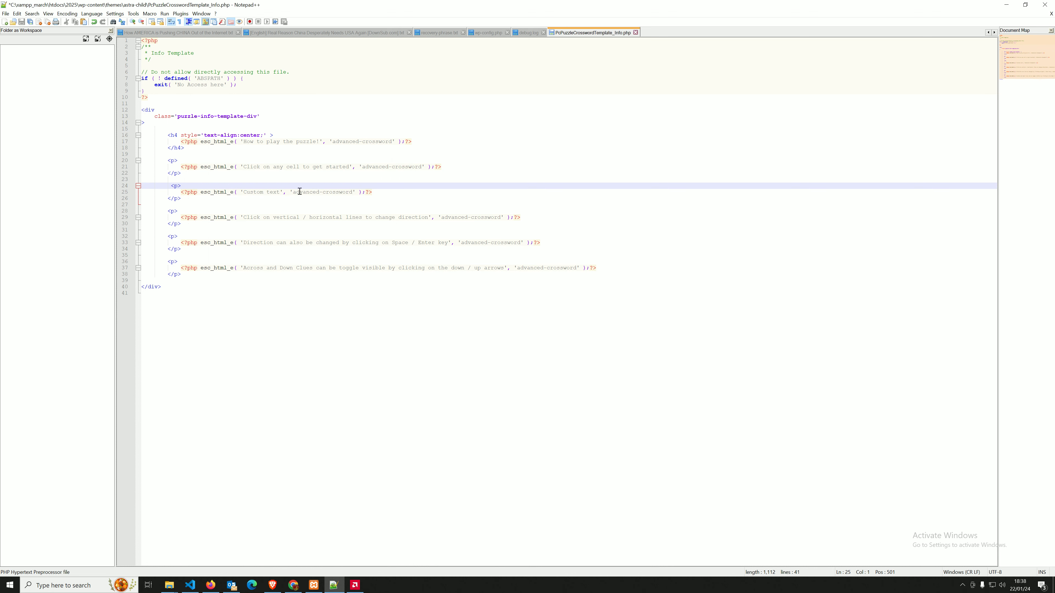
key("Home")
key("End")
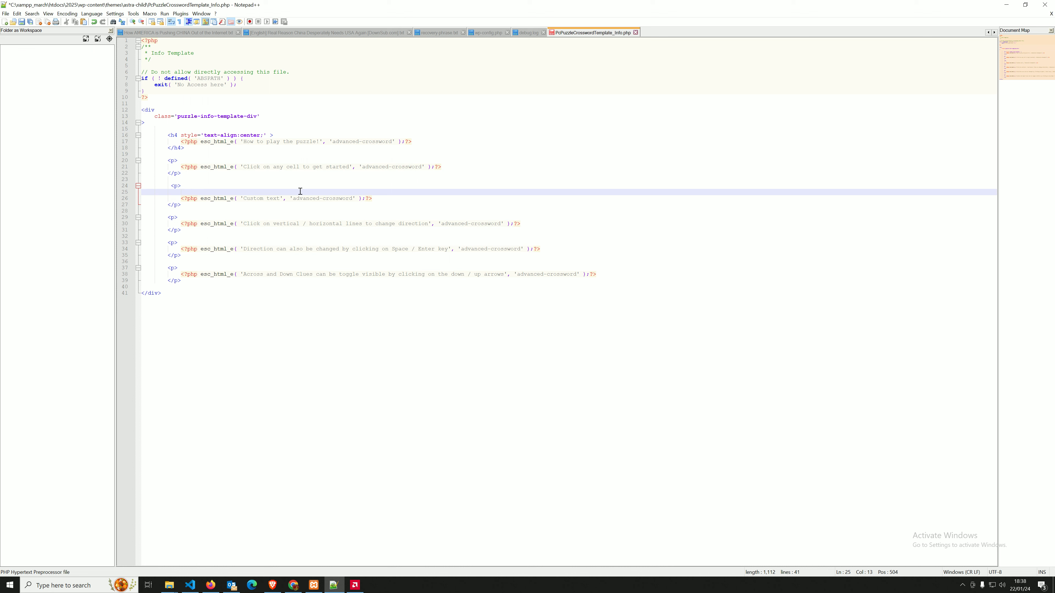
type("A")
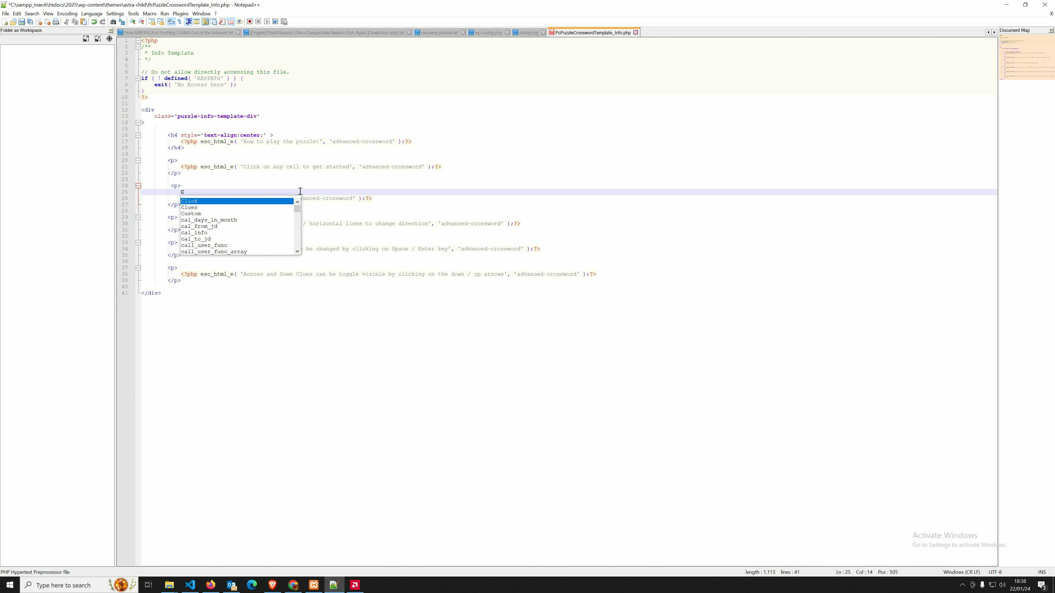
type("ny ")
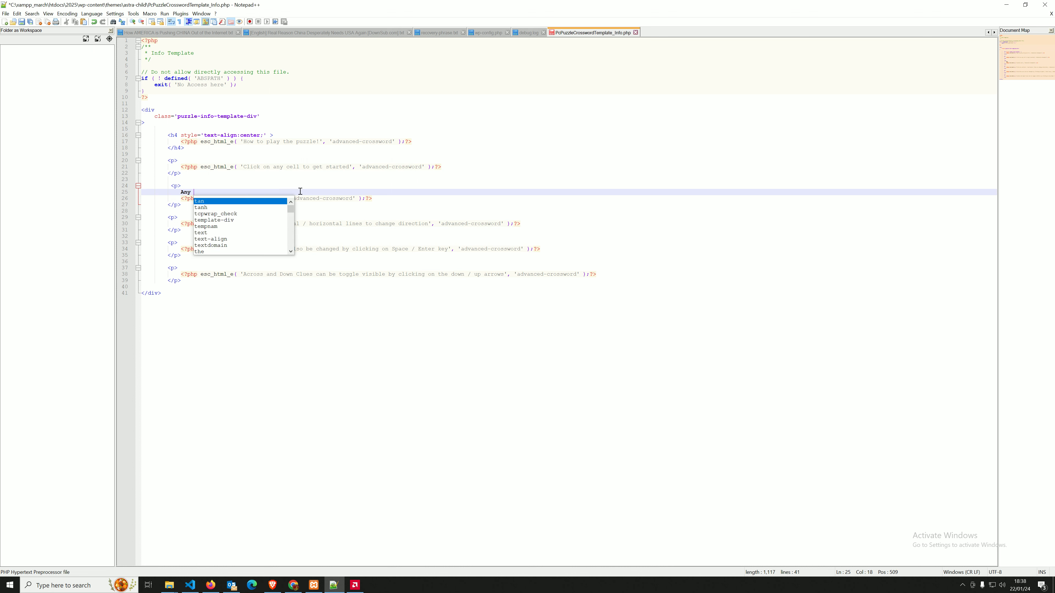
type("text Display")
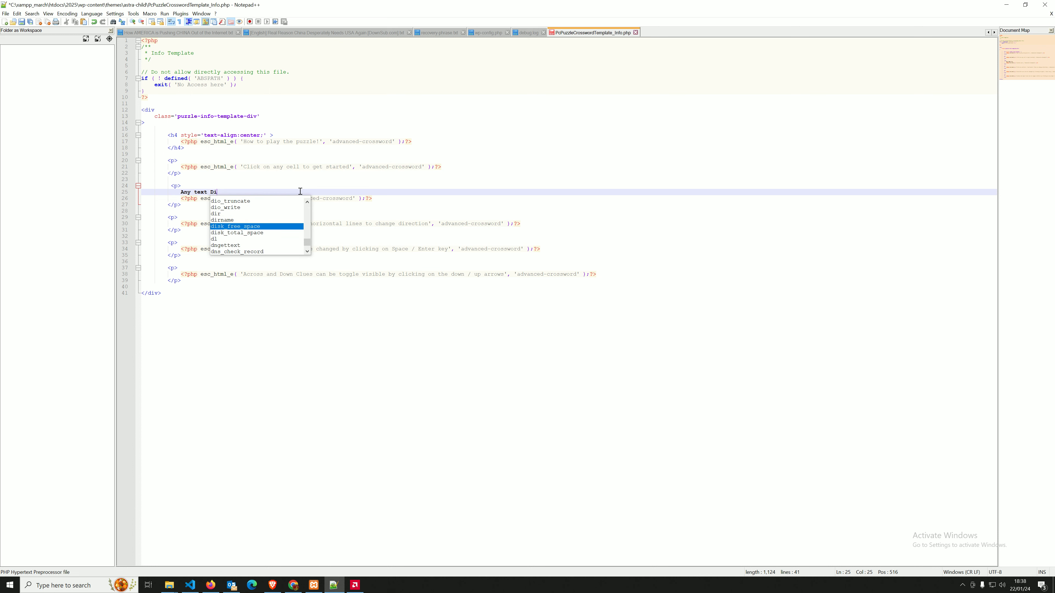
Save the template in Notepad++ and reload the post in the browser.
key("ctrl+s")
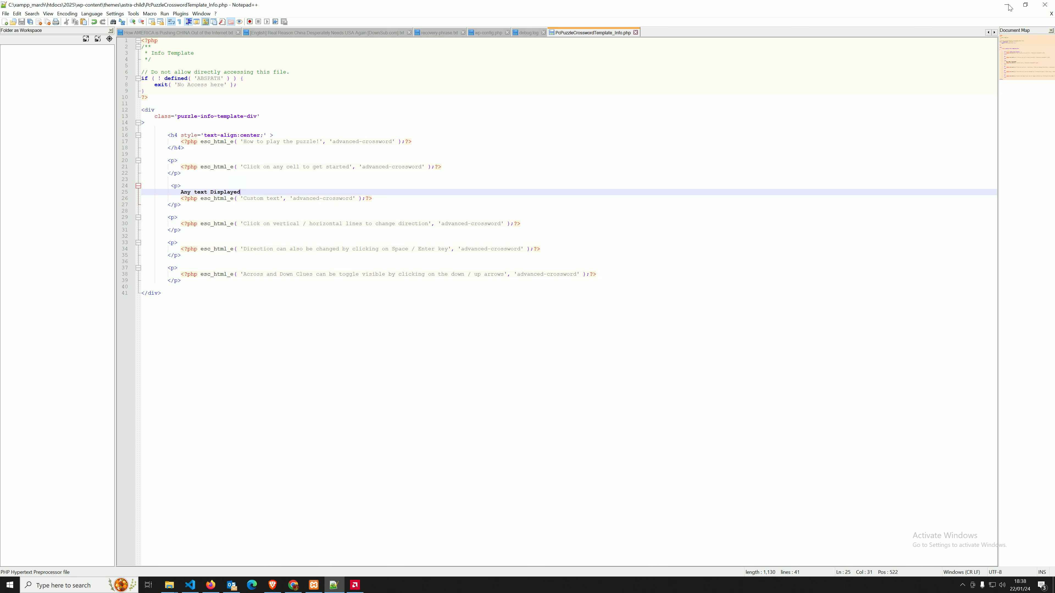
key("alt+Tab")
key("F5")
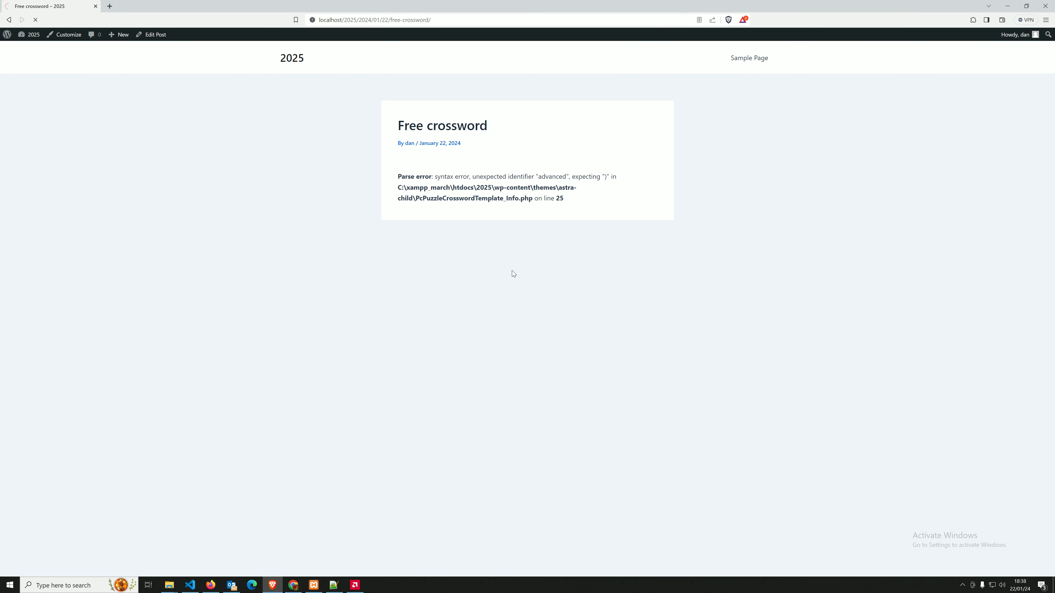
Open the how-to-play instructions, check the new Any text Displayed line, then close them.
left_click(590, 187)
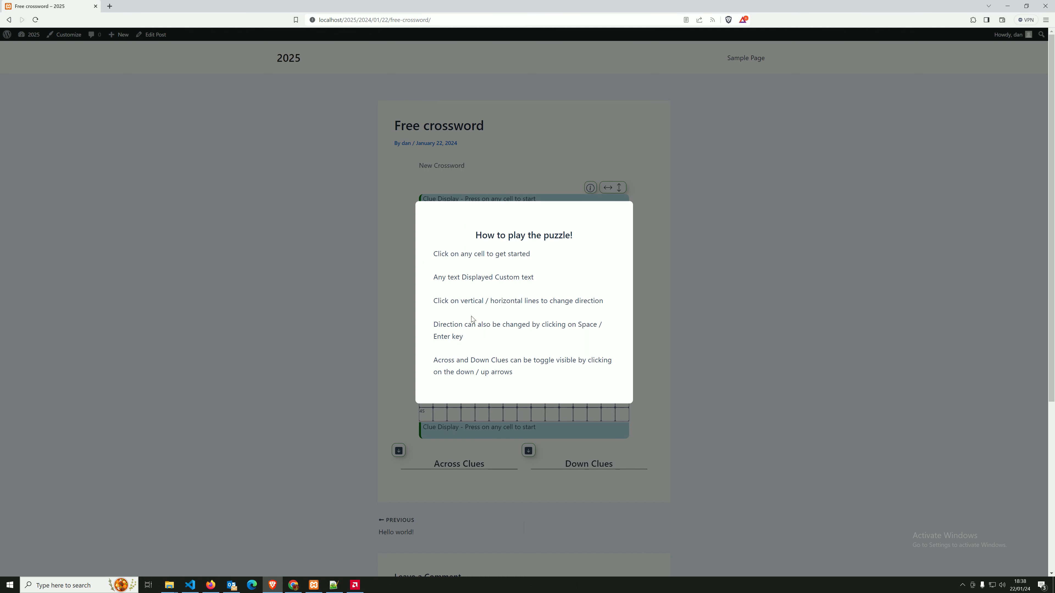
left_click_drag(438, 277, 541, 281)
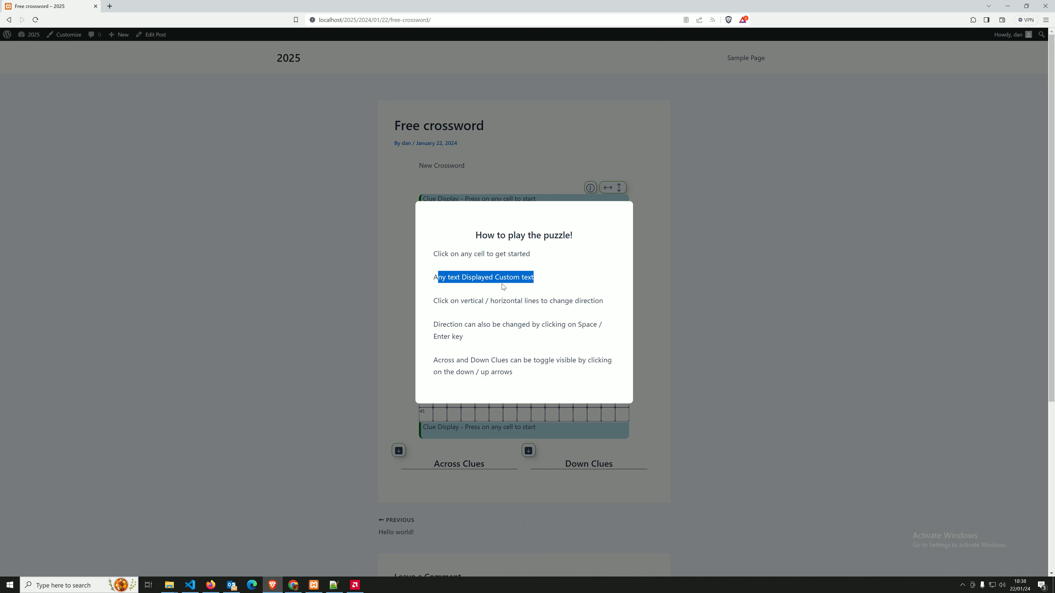
left_click(436, 302)
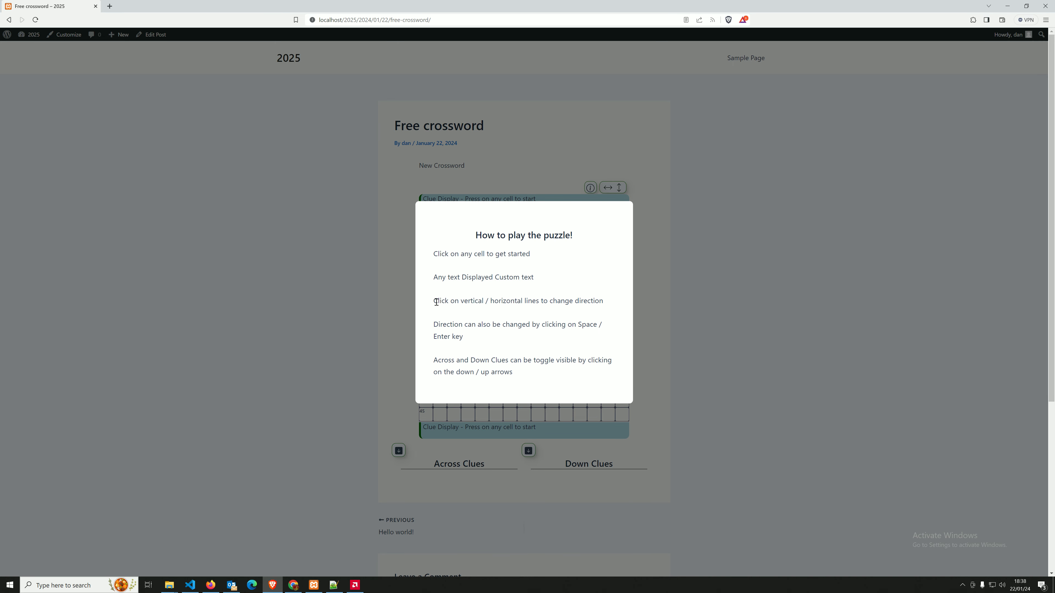
left_click(683, 244)
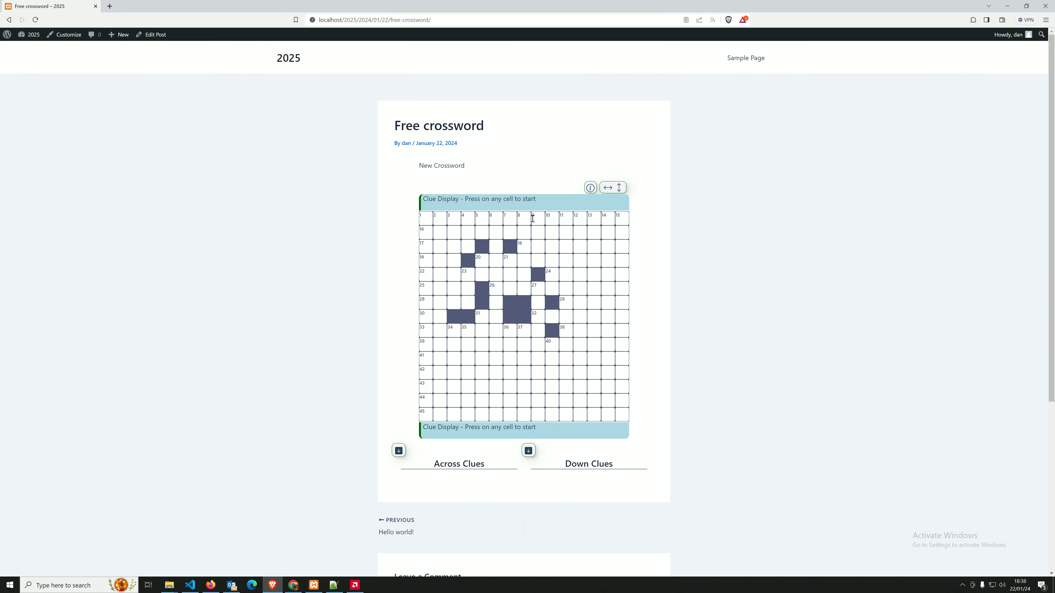
Expand the Across and Down clue lists, select across clue 1, then collapse both lists.
left_click(399, 451)
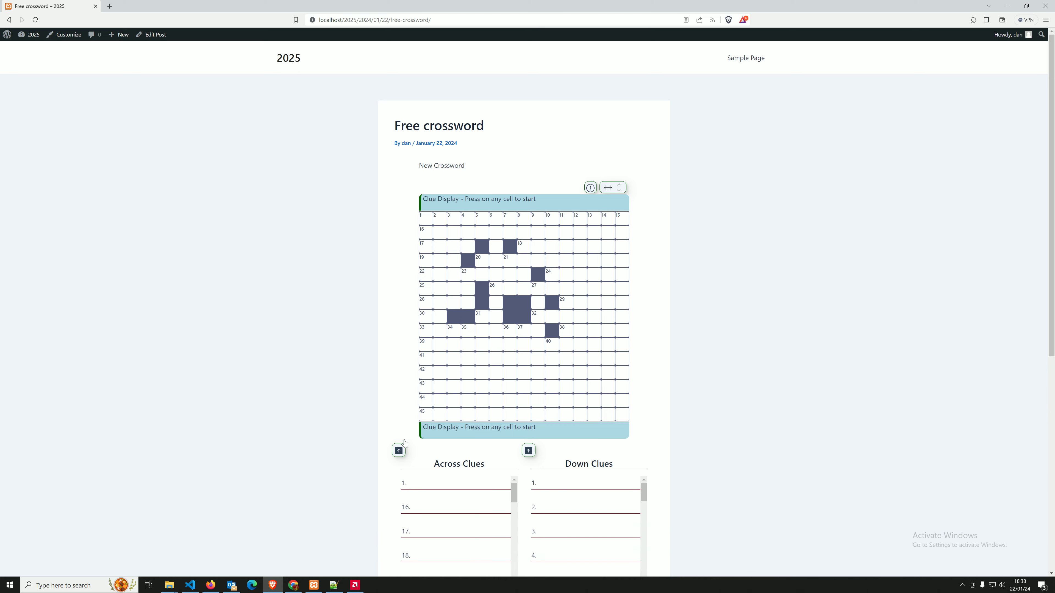
scroll(539, 363, "down", 4)
left_click(452, 317)
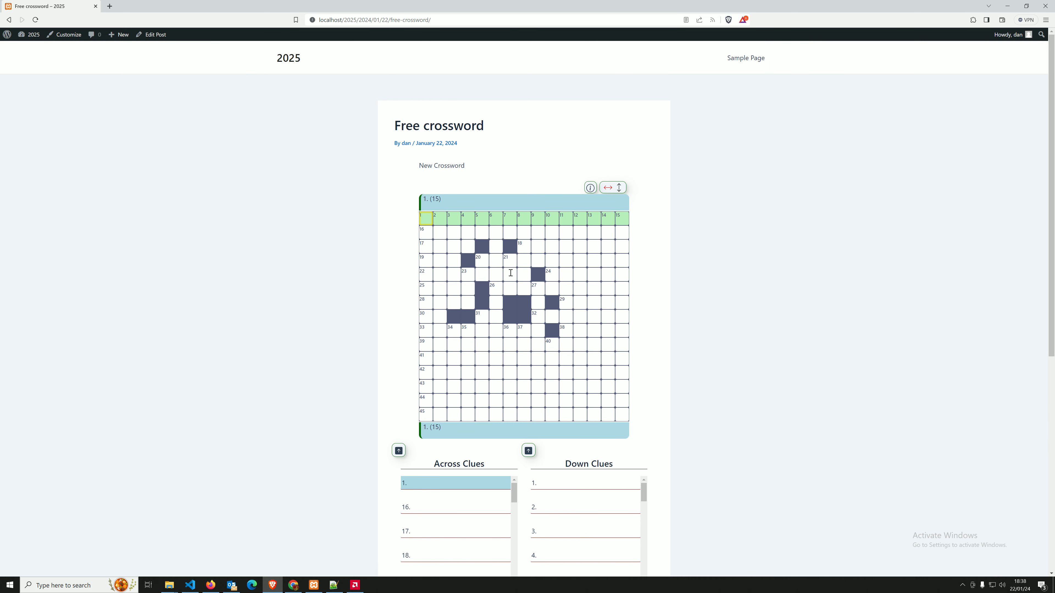
left_click(528, 451)
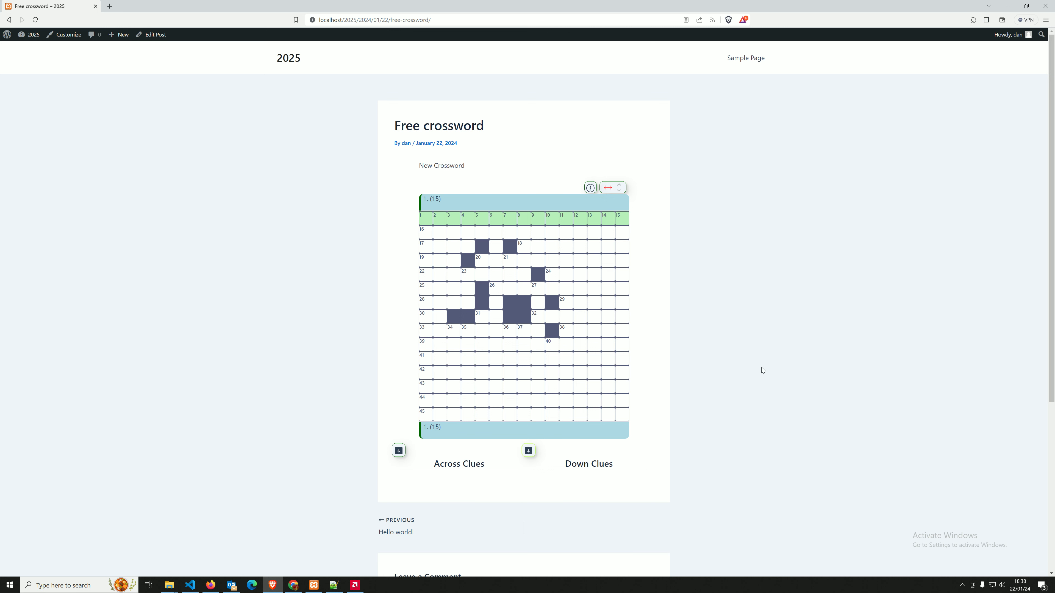
key("alt+Tab")
left_click_drag(1054, 100, 497, 95)
Maximize VS Code and open PcPuzzleCrosswordTemplate_Clues.php, scrolling through its code.
left_click(721, 101)
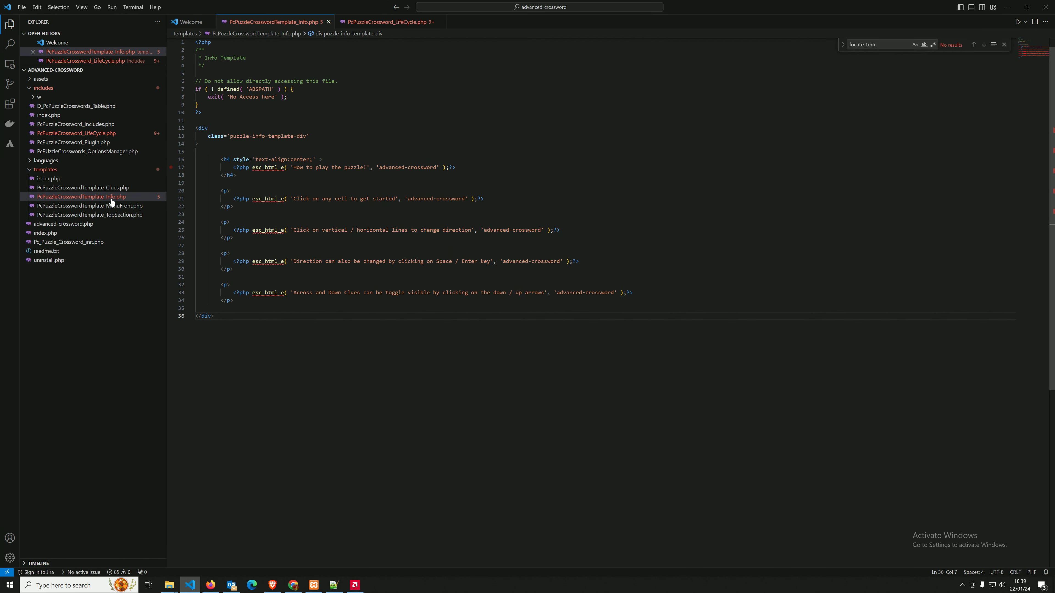
double_click(97, 189)
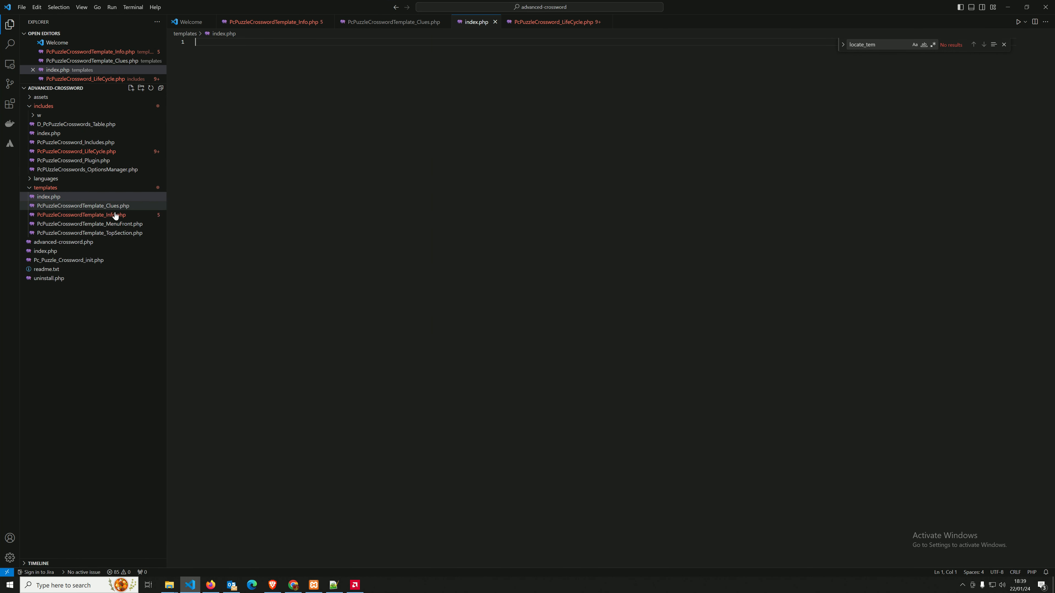
left_click(108, 206)
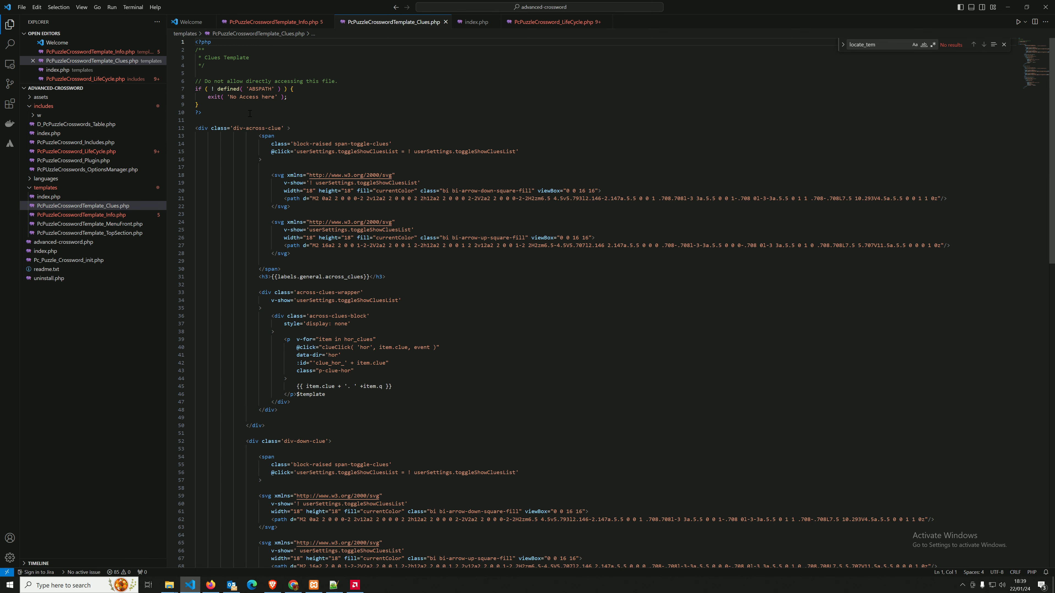
scroll(250, 116, "down", 10)
scroll(250, 128, "up", 10)
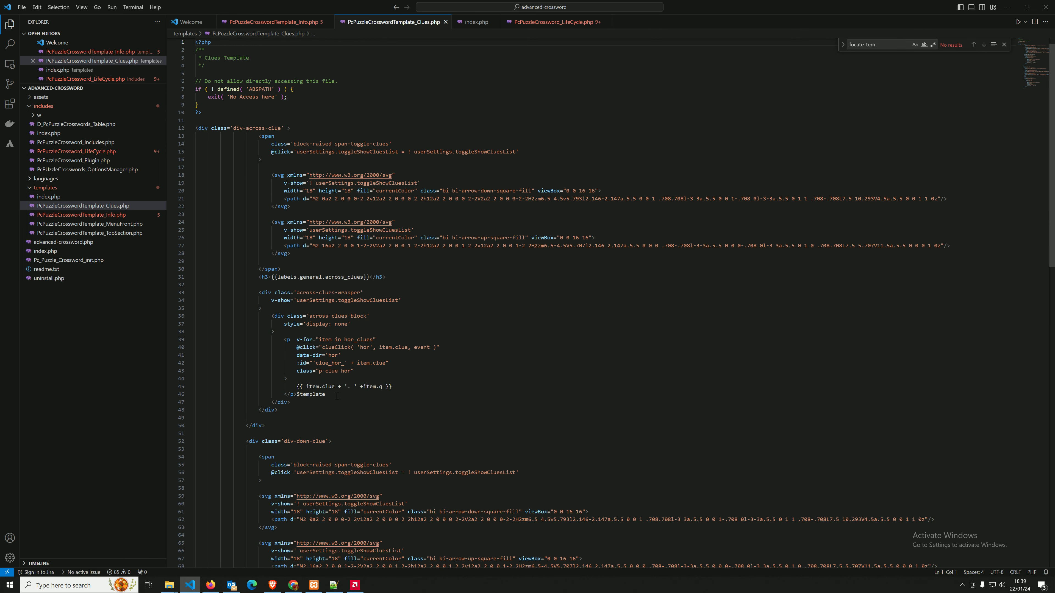
scroll(356, 397, "down", 4)
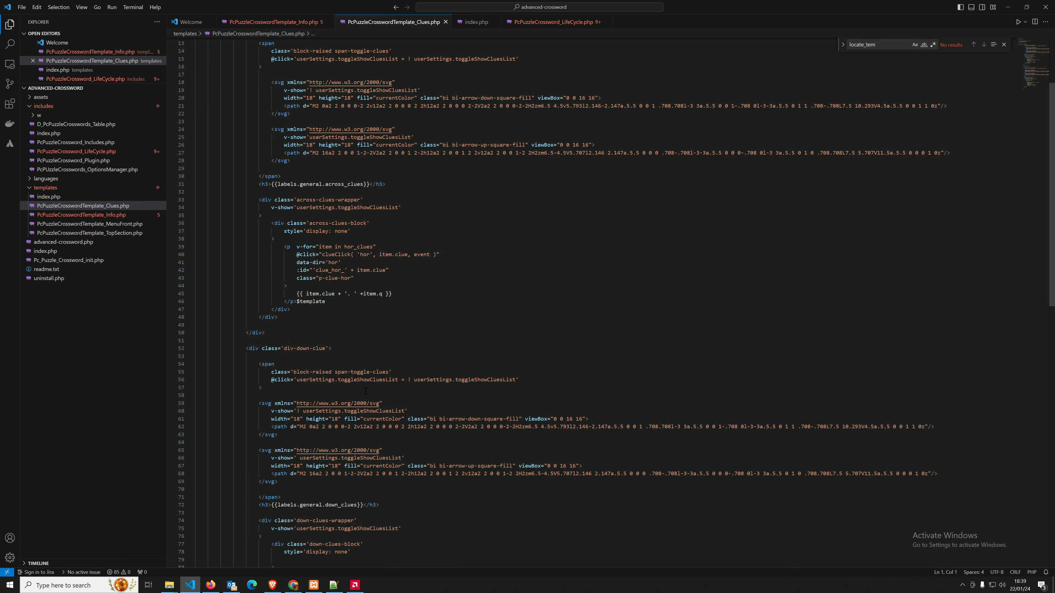
scroll(366, 390, "down", 4)
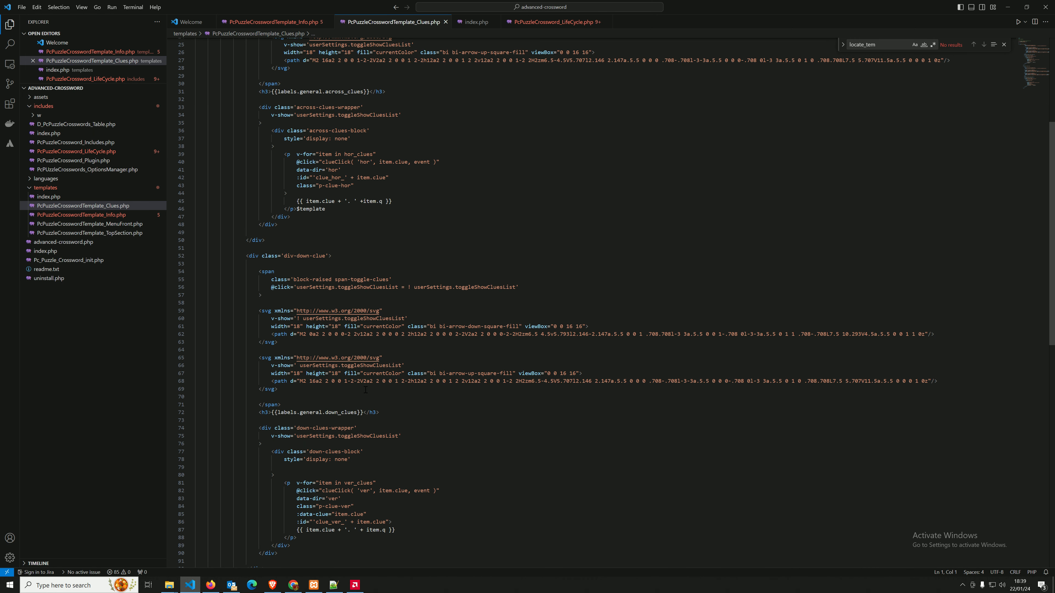
scroll(365, 390, "up", 2)
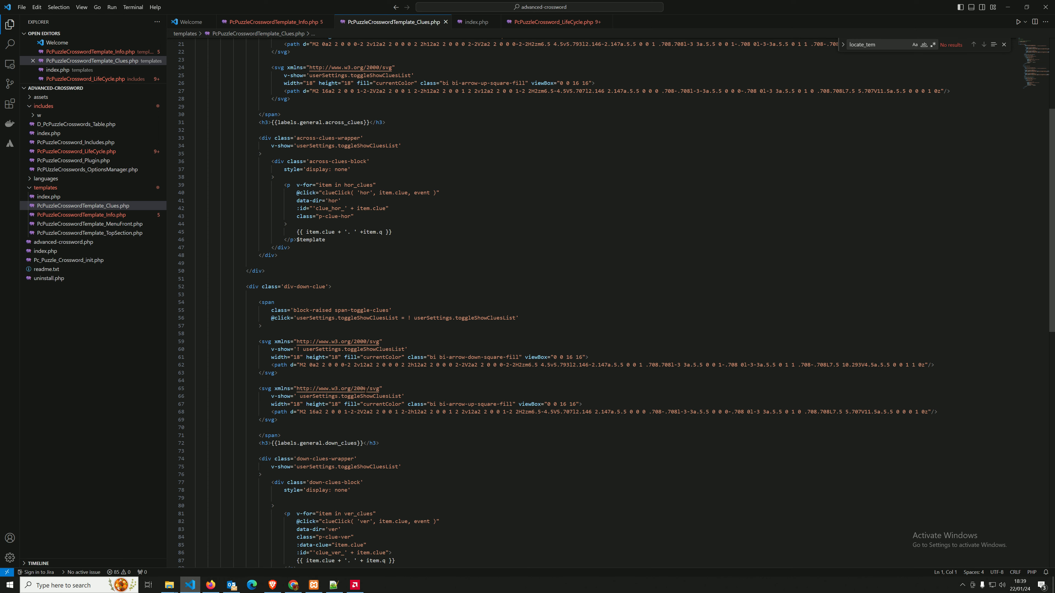
scroll(365, 390, "up", 7)
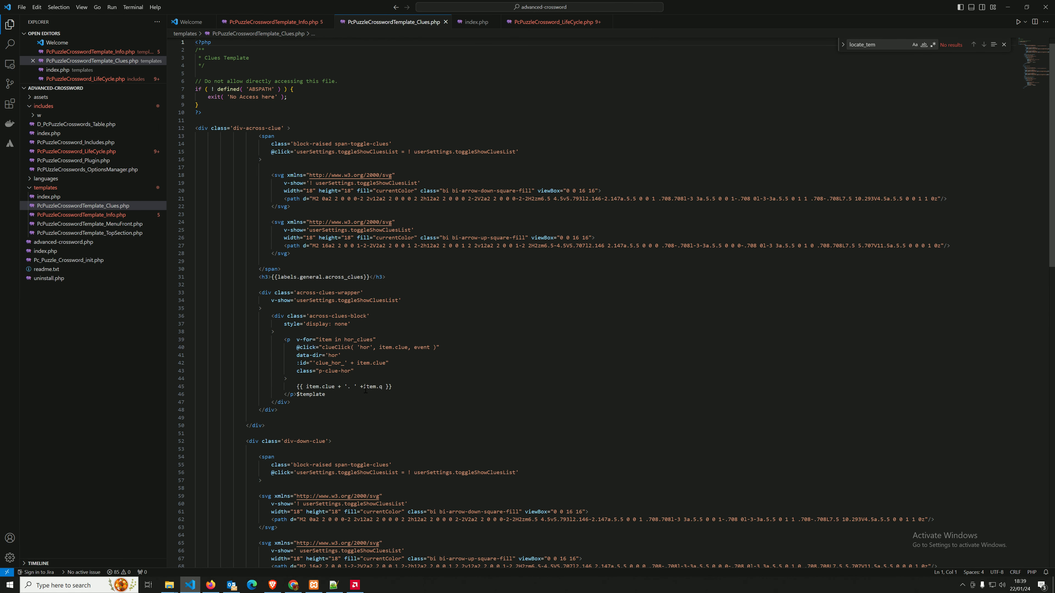
scroll(365, 390, "up", 1)
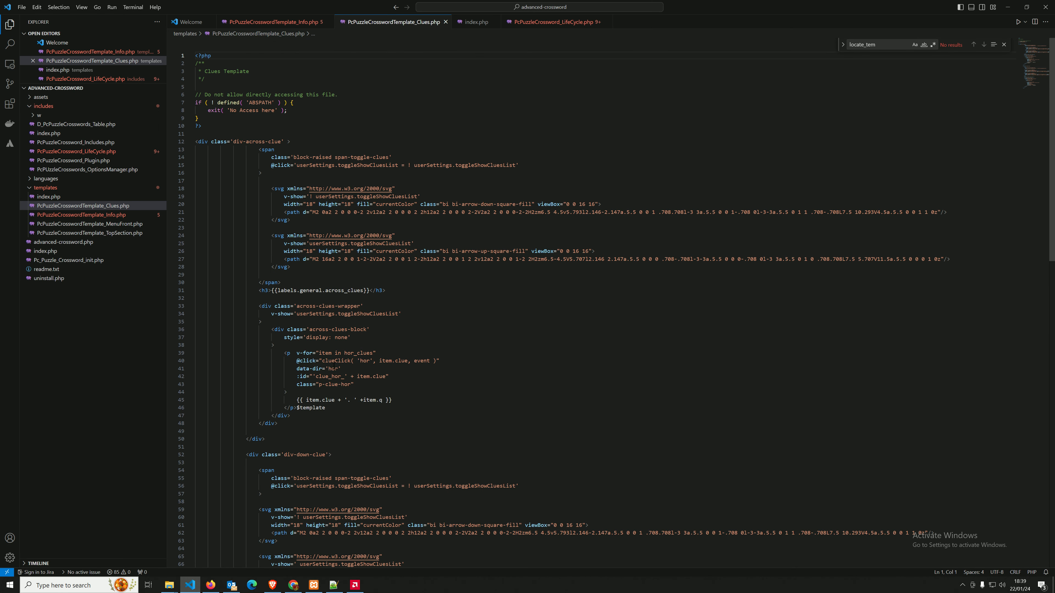
Inspect the clue text expression on line 45 and the down-arrow svg markup.
left_click_drag(400, 401, 291, 401)
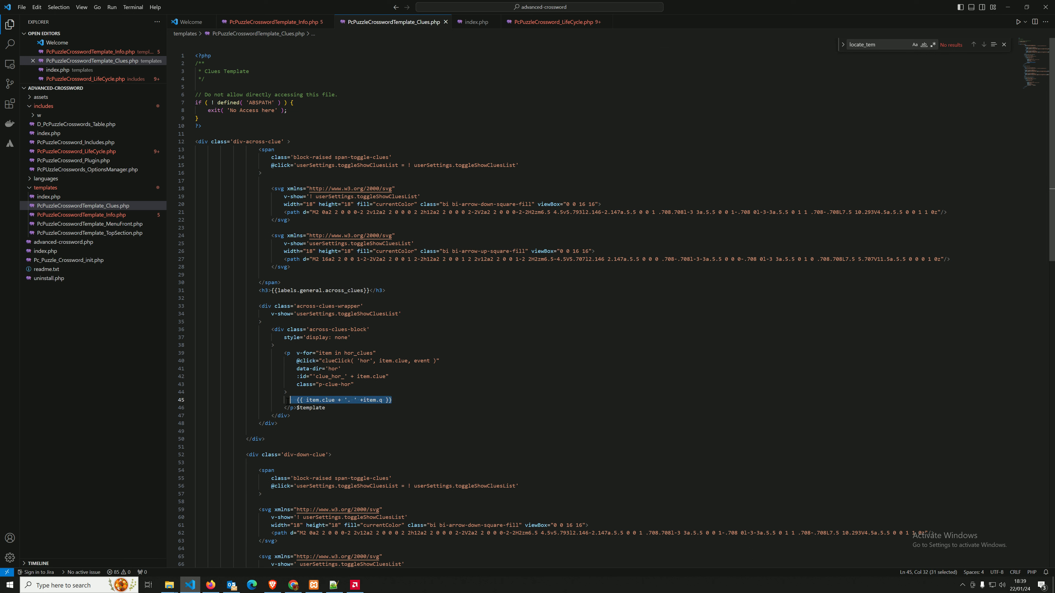
left_click(402, 398)
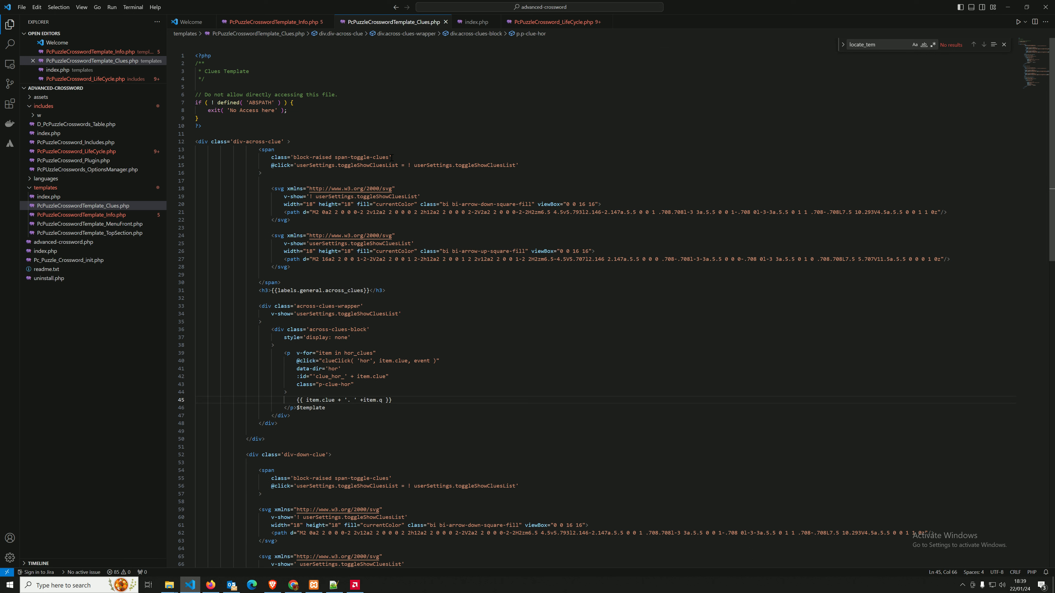
left_click_drag(290, 220, 171, 192)
left_click_drag(419, 198, 923, 219)
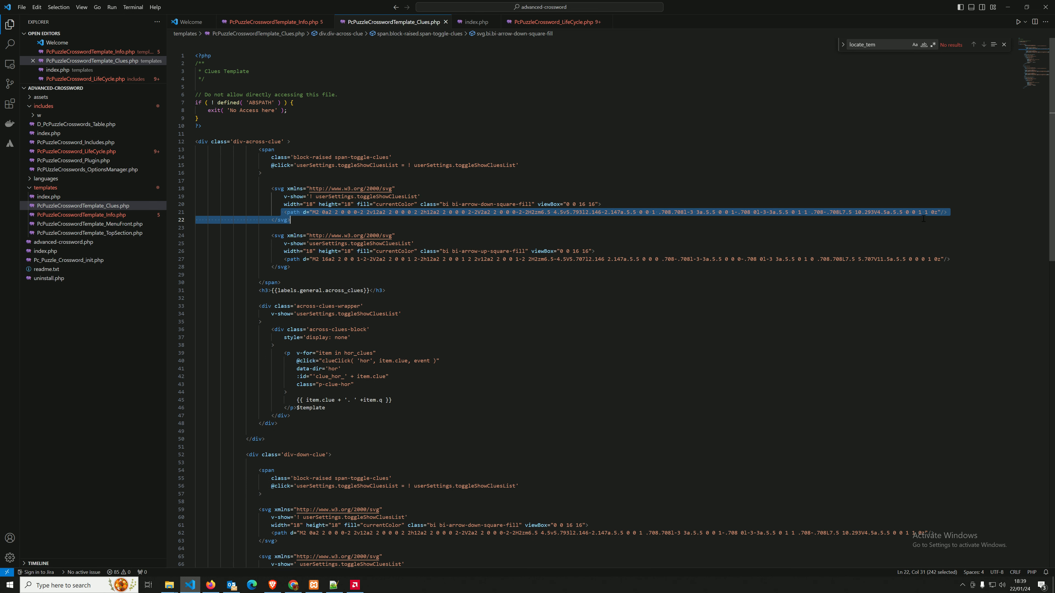
left_click(292, 275)
scroll(293, 275, "down", 5)
scroll(293, 275, "up", 5)
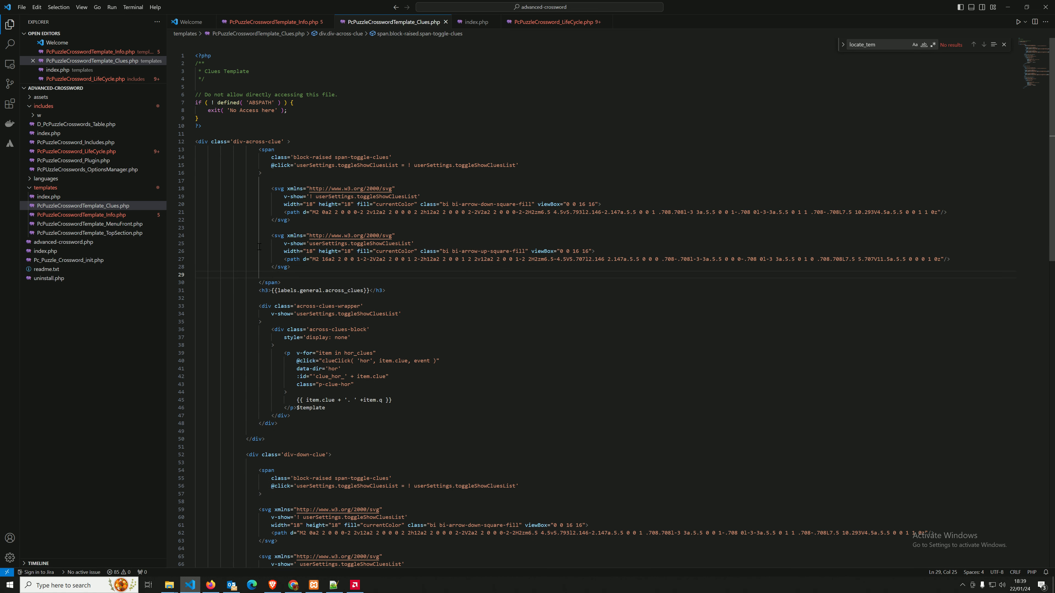
Open PcPuzzleCrosswordTemplate_MenuFront.php, then return to the Free crossword page in the browser.
left_click(129, 223)
left_click(126, 224)
left_click(119, 233)
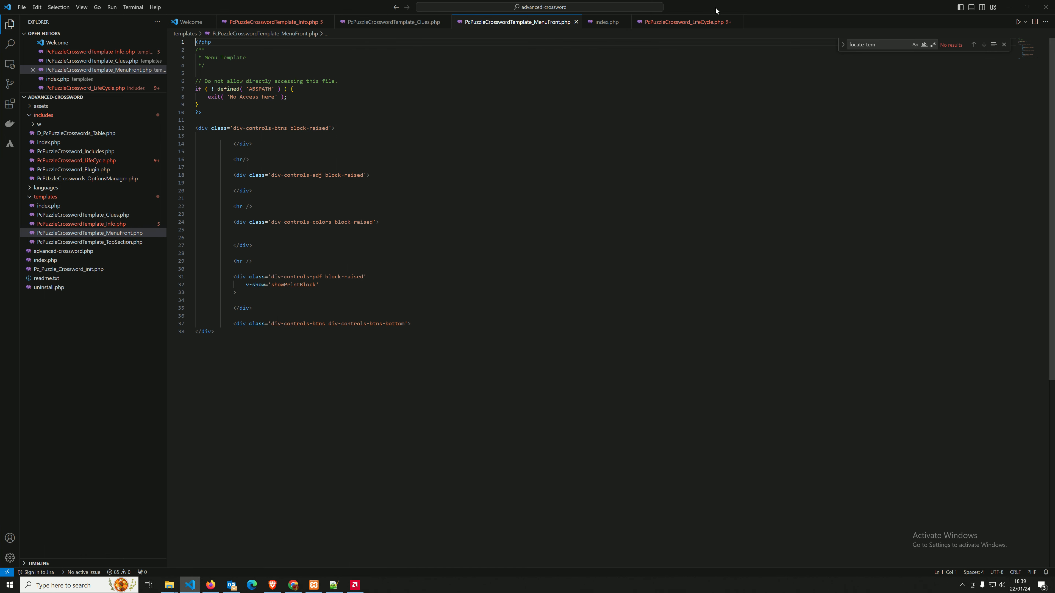
key("alt+Tab")
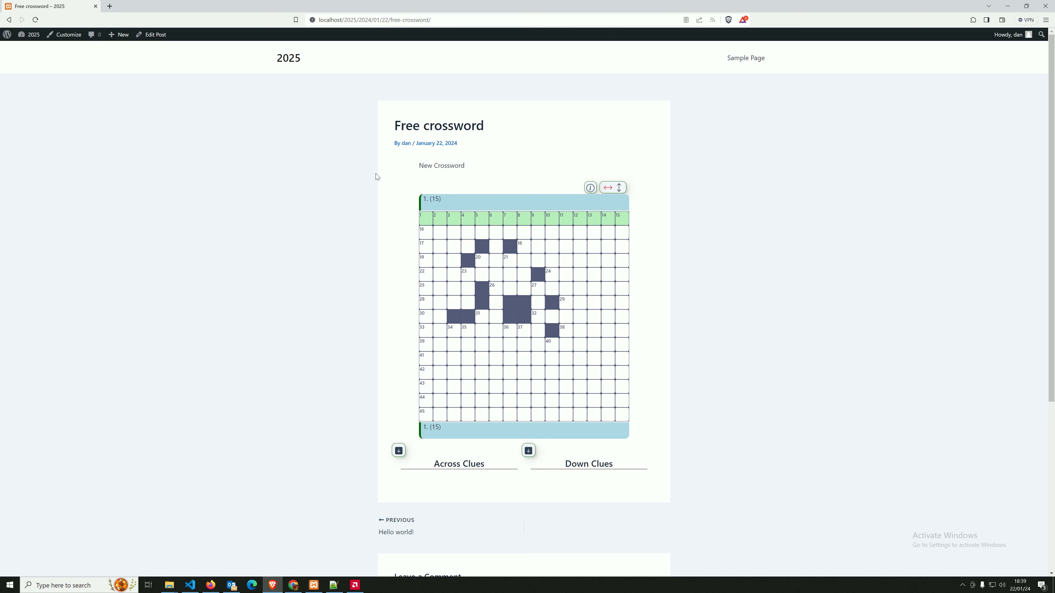
Go from the Dashboard through the Advanced Crossword list to Plugins > Installed Plugins.
left_click(28, 50)
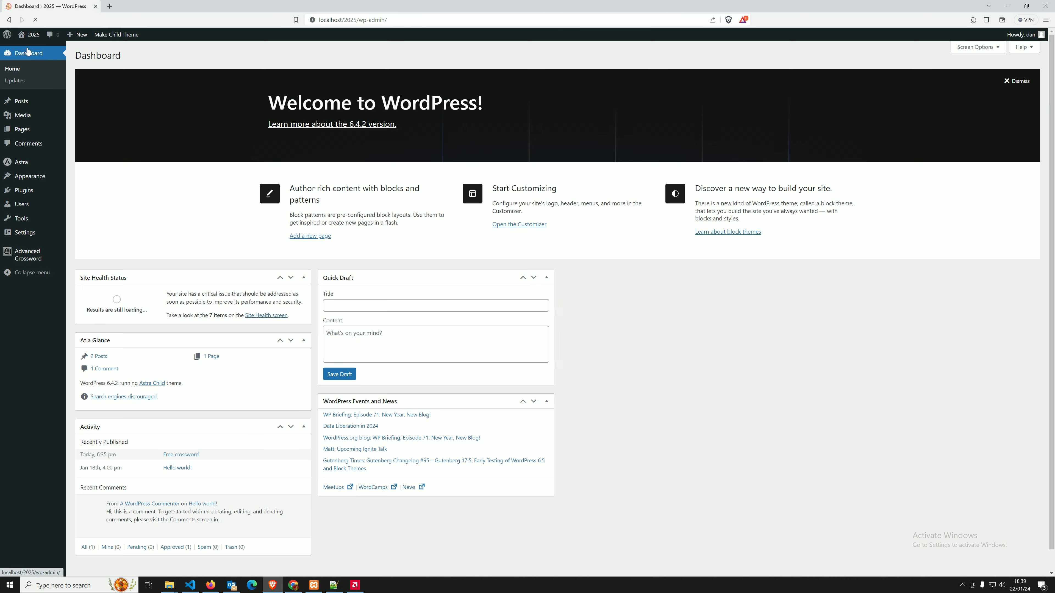
left_click(23, 254)
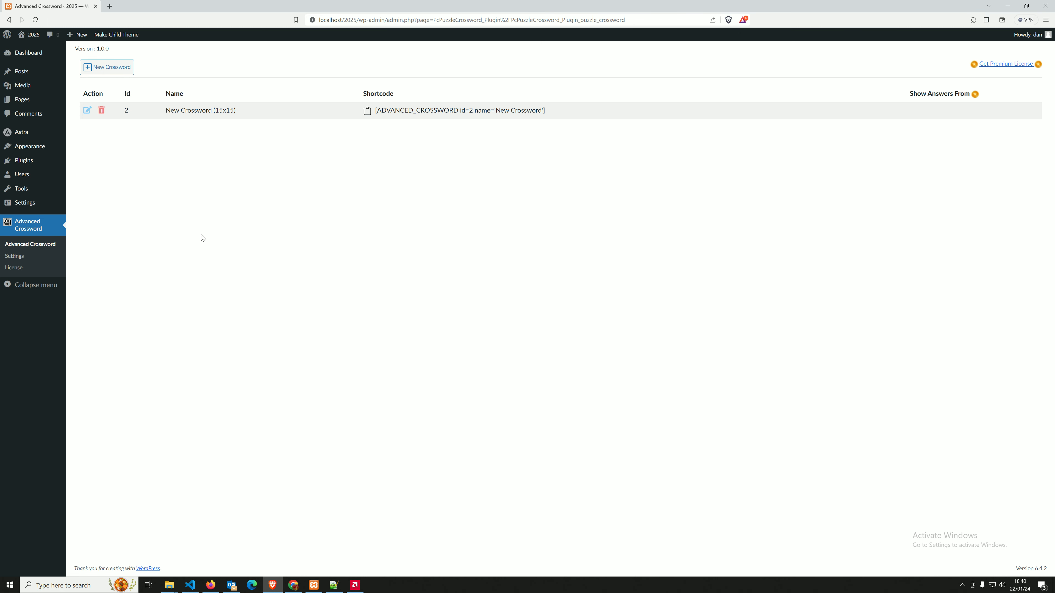
left_click(27, 165)
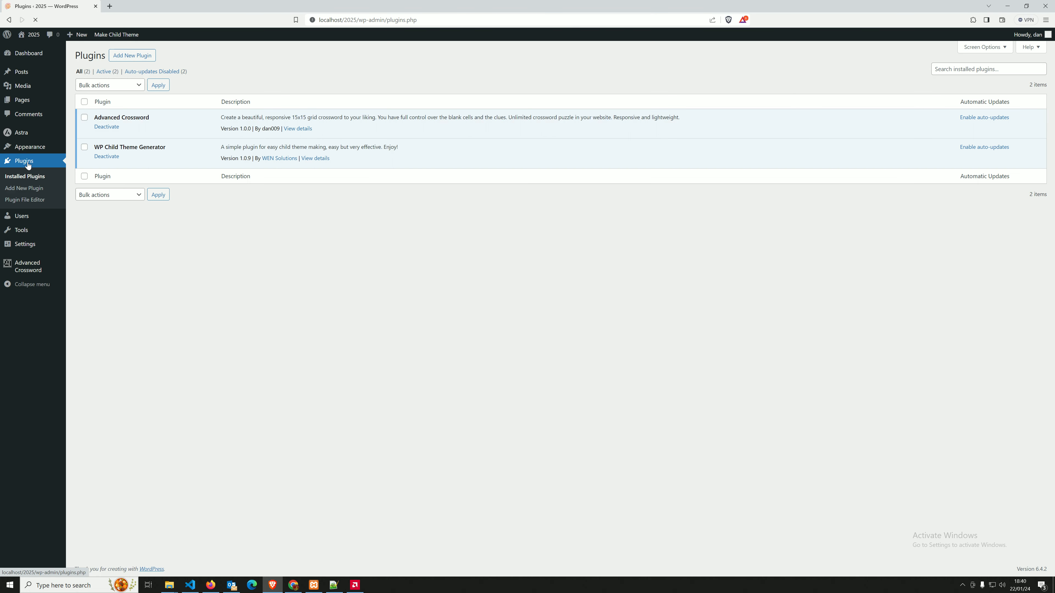
Deactivate Advanced Crossword and choose advanced-crossword.zip on the Upload Plugin form.
left_click(108, 127)
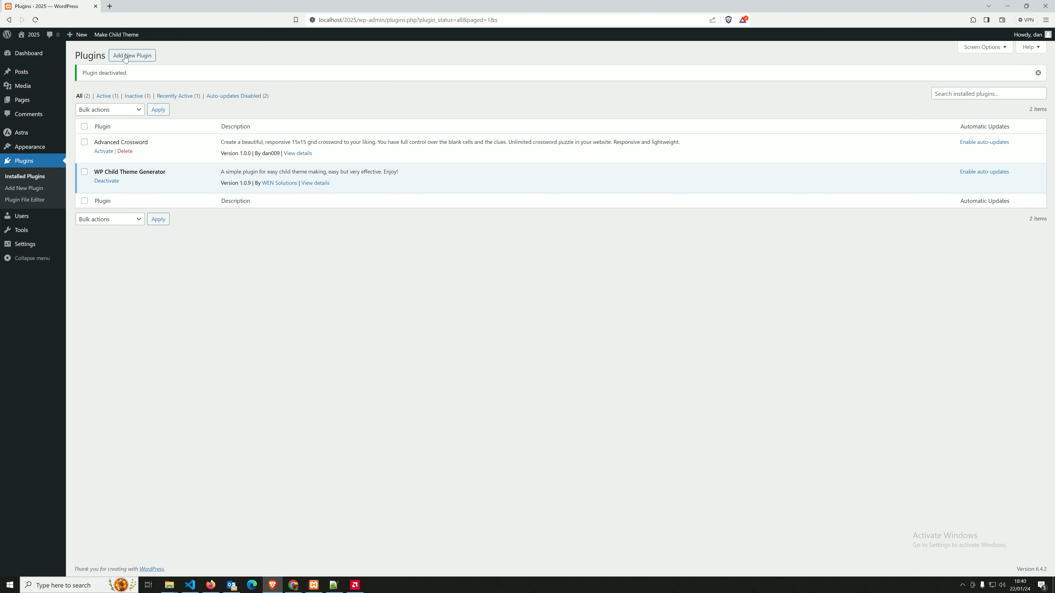
left_click(125, 58)
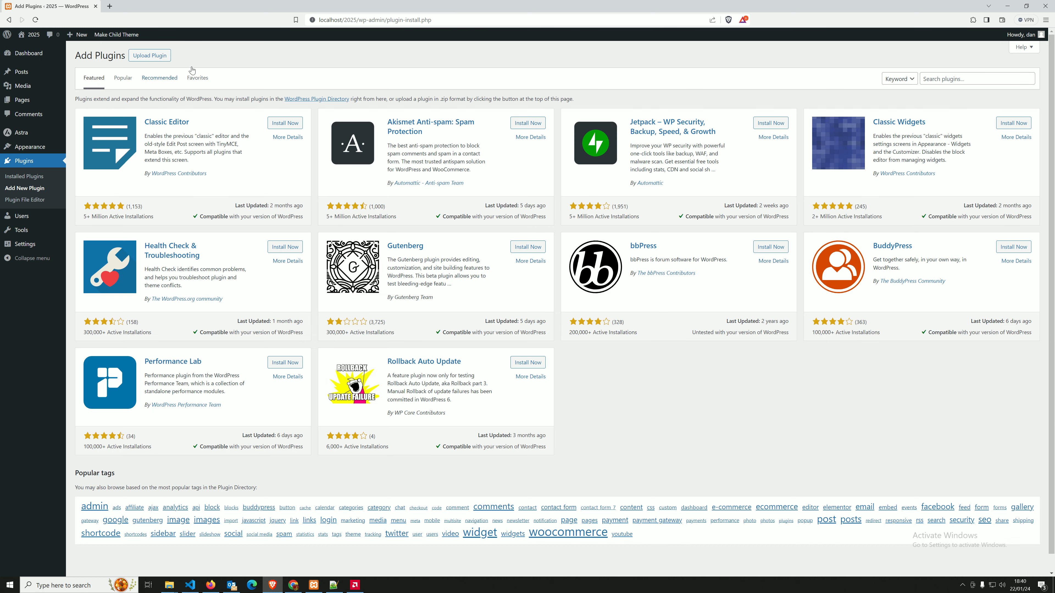
left_click(149, 56)
left_click(501, 130)
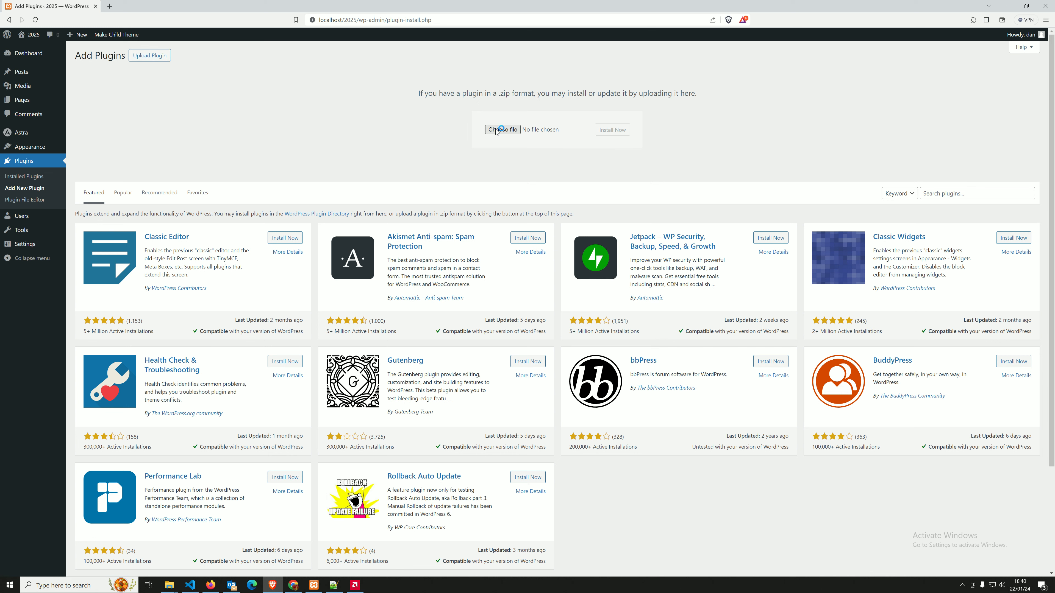
left_click(114, 62)
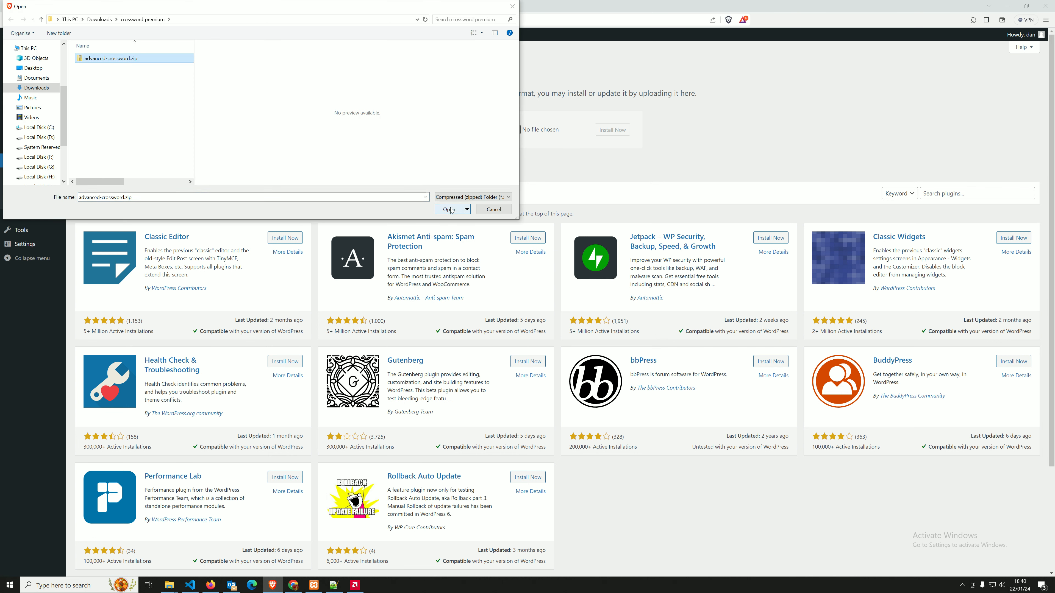
left_click(451, 210)
Install the zip, replace the current version with the uploaded 5.0.0, and activate it.
left_click(613, 133)
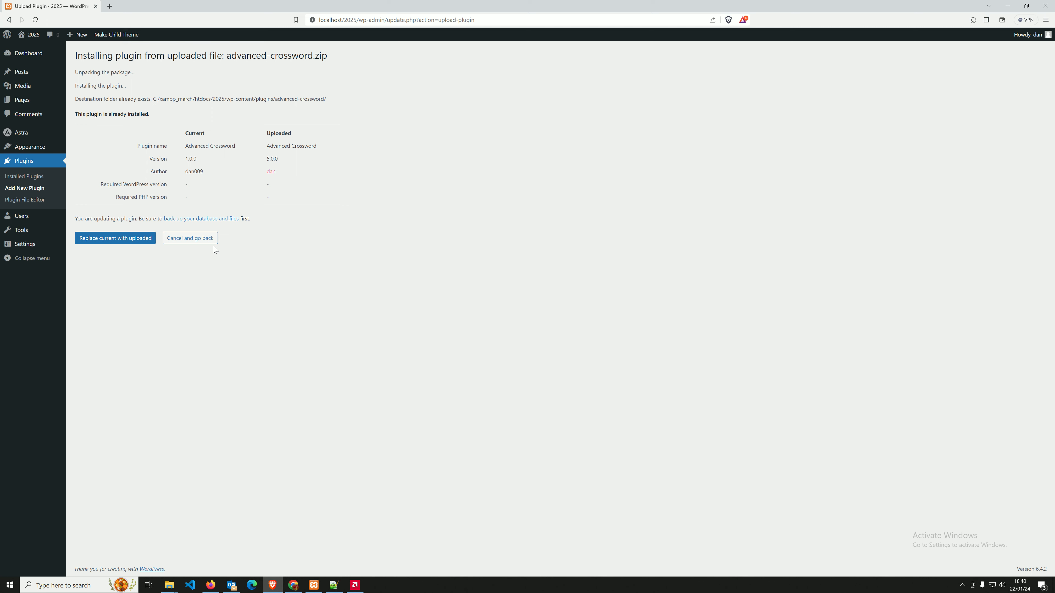
left_click(108, 244)
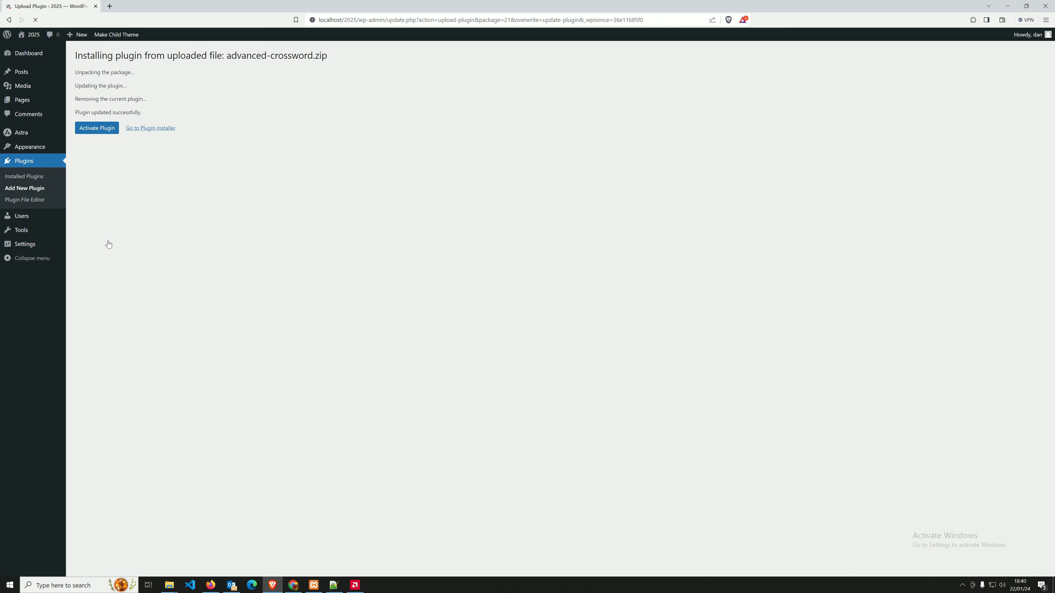
left_click(98, 128)
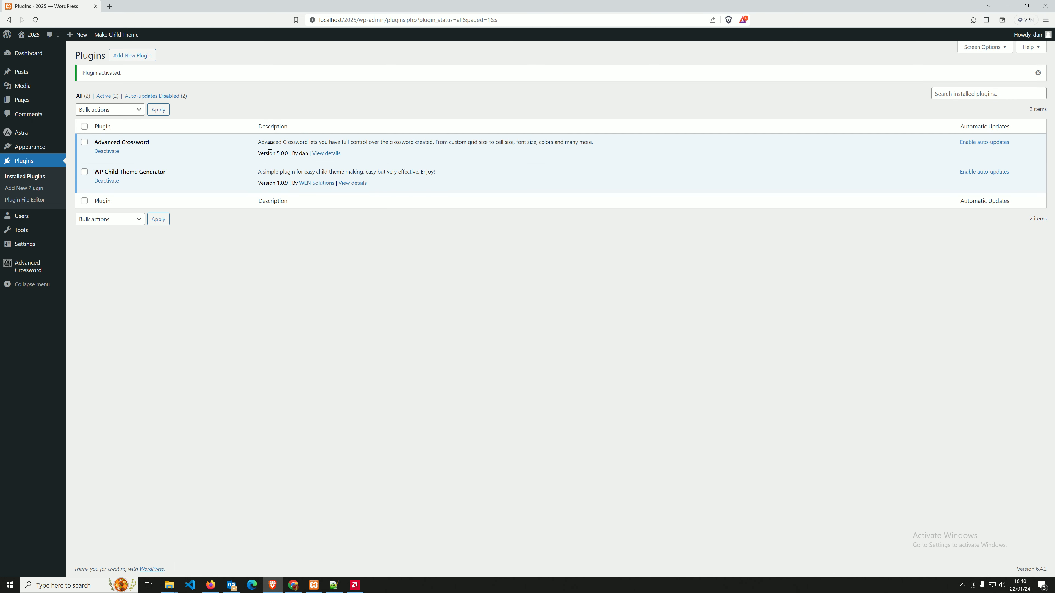
Open the Advanced Crossword License page and autofill the licence key field.
mouse_move(25, 266)
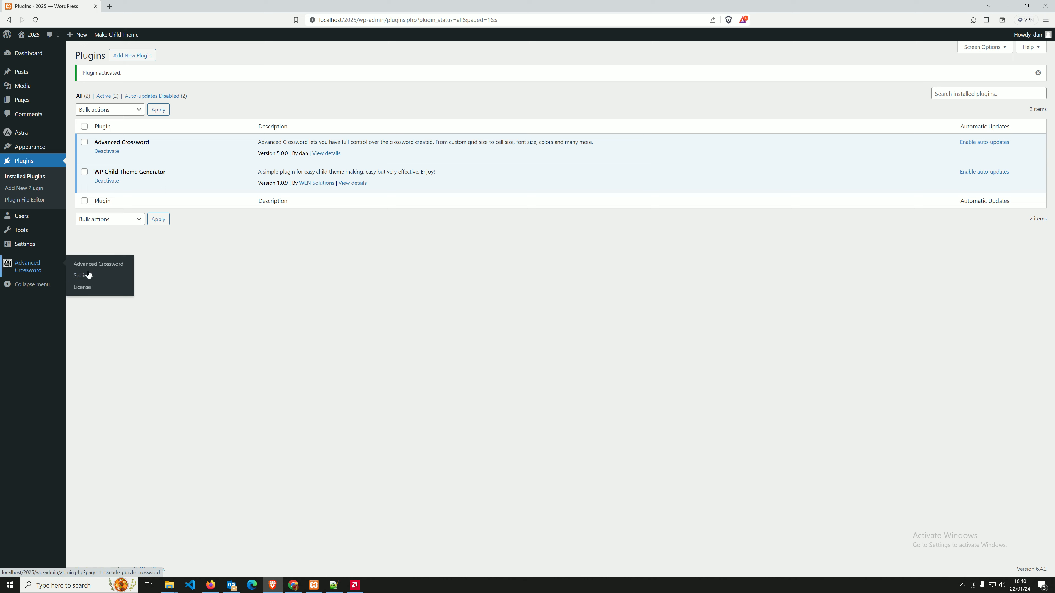
left_click(83, 288)
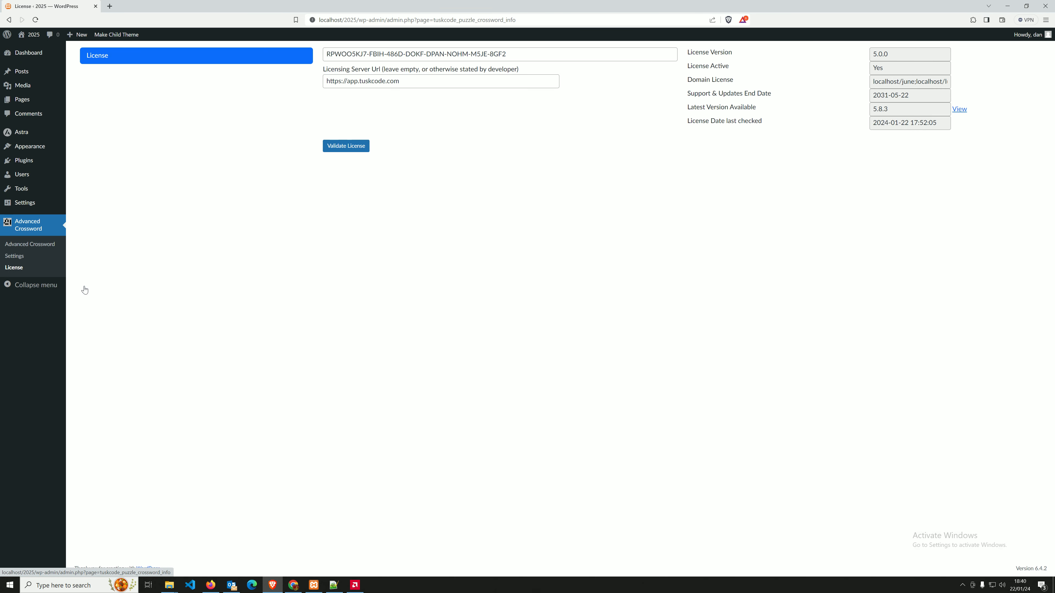
left_click(542, 57)
left_click(483, 74)
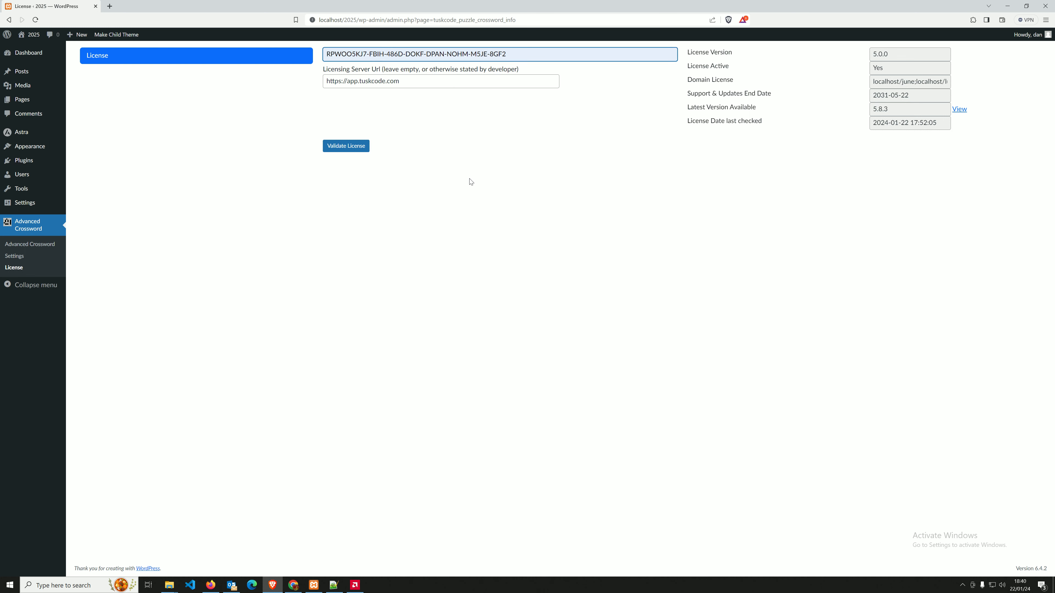
Check the licensing server URL, validate the licence, and open the crossword list.
left_click_drag(401, 82, 324, 88)
left_click(320, 94)
left_click_drag(420, 80, 323, 78)
left_click(317, 101)
left_click(408, 82)
left_click_drag(412, 81, 303, 88)
left_click(298, 98)
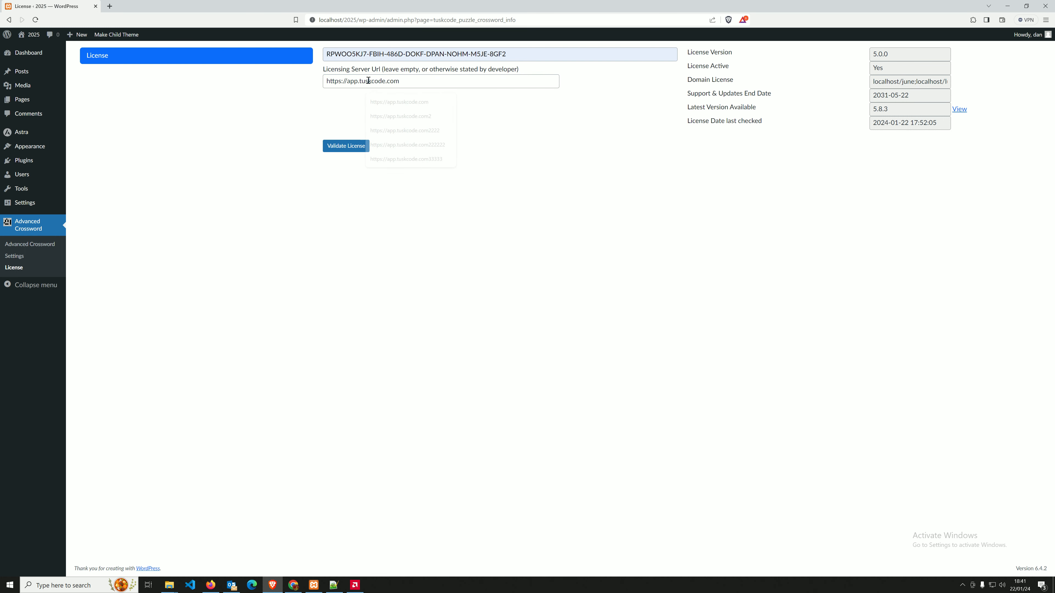
left_click(344, 147)
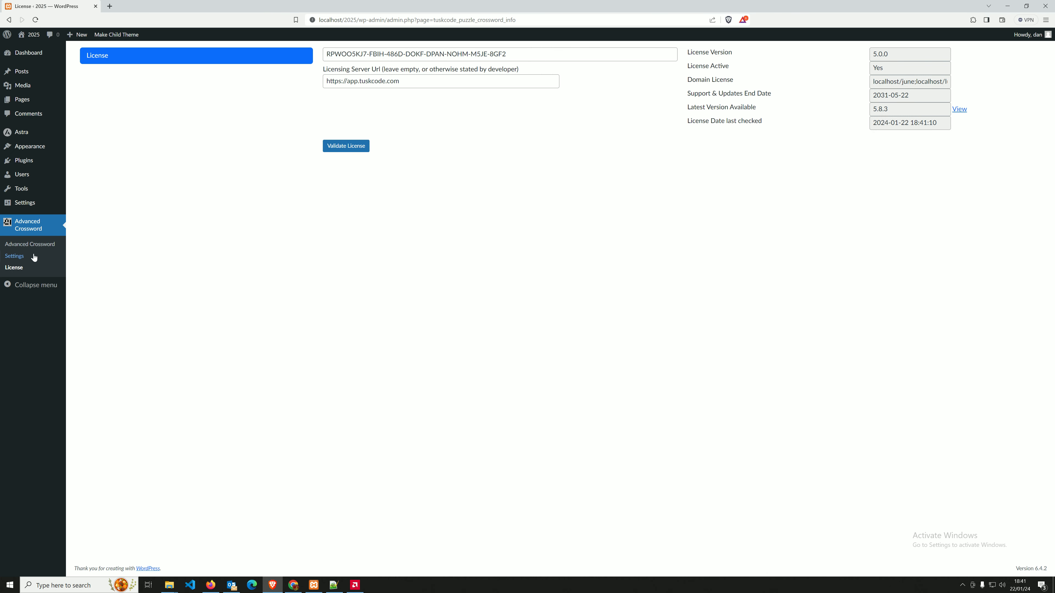
left_click(25, 252)
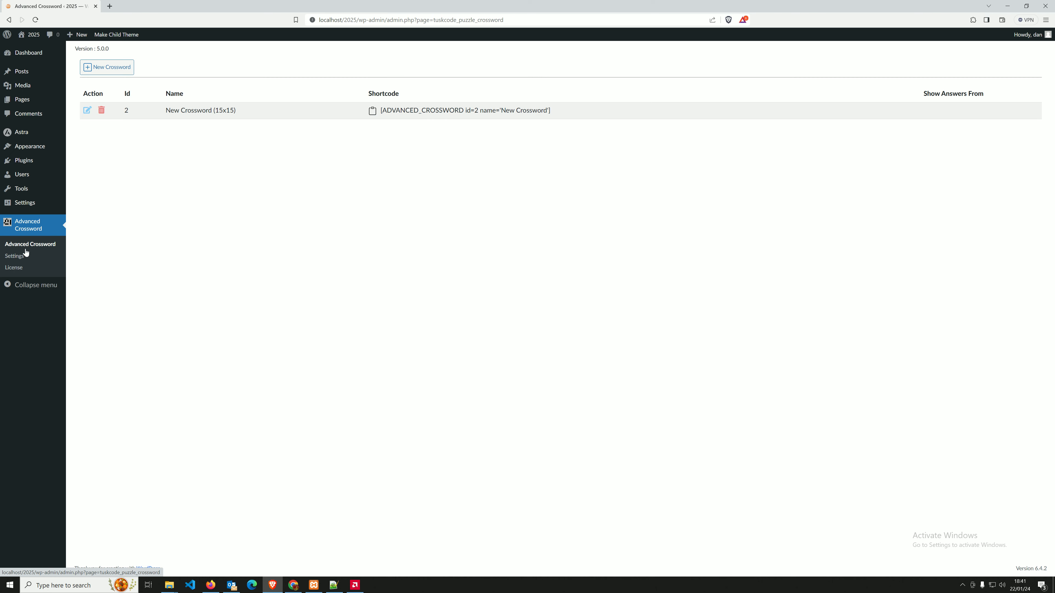
Open the existing crossword, then leave the editor without saving changes.
left_click(87, 110)
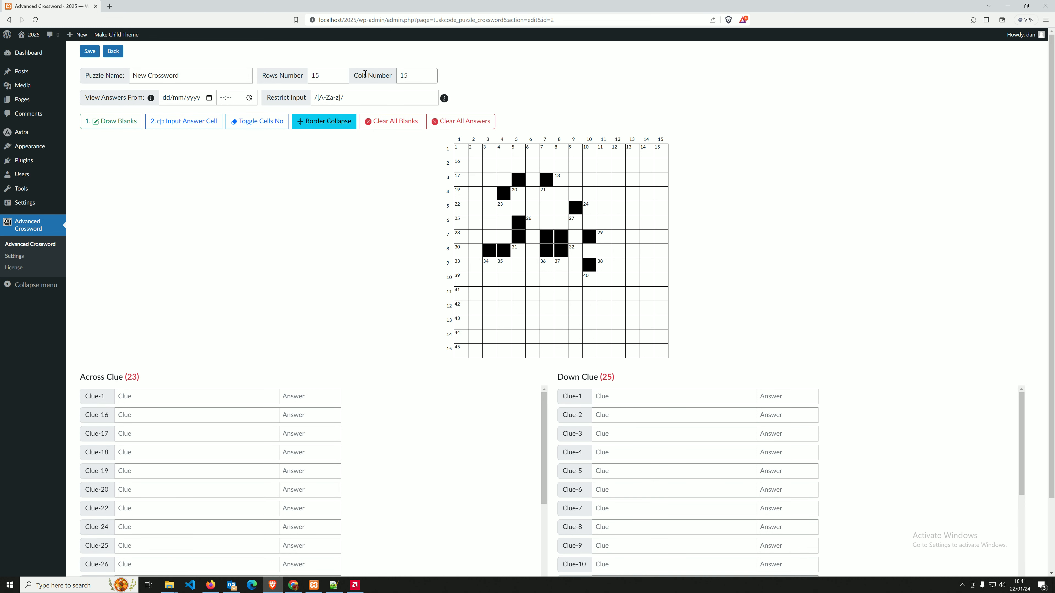
left_click(113, 51)
left_click(586, 316)
key("Return")
left_click(614, 318)
Start a new crossword named Advanced with 8 rows, 7 columns and Border Collapse enabled.
left_click(116, 72)
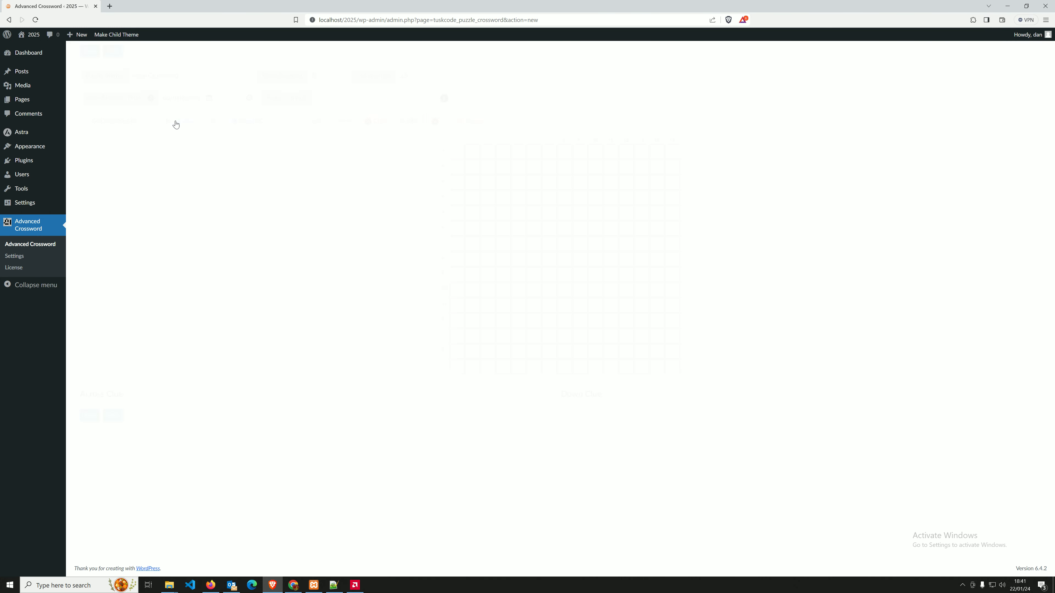
triple_click(190, 76)
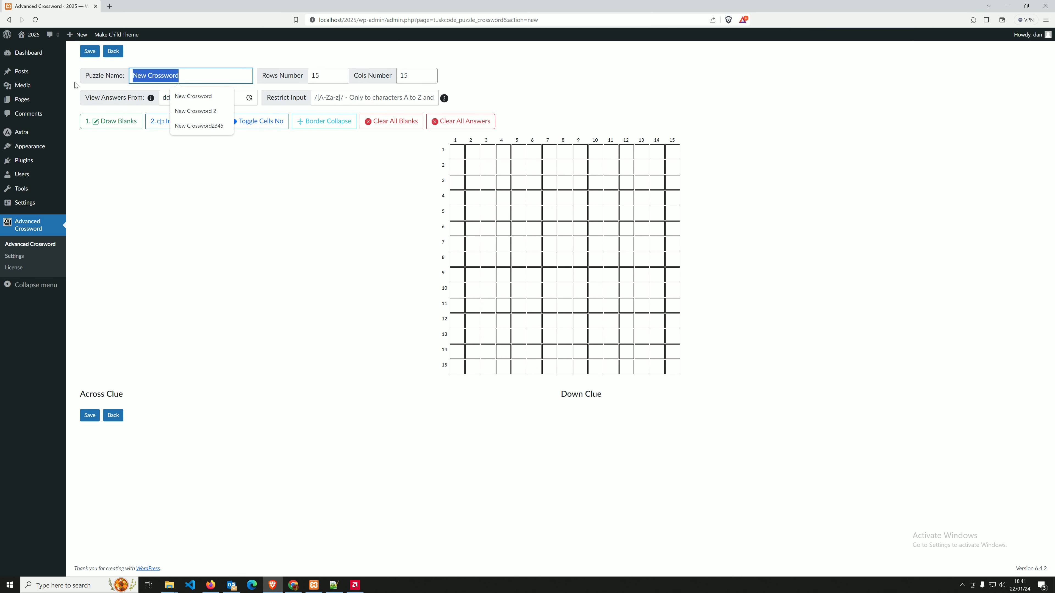
type("Advanced")
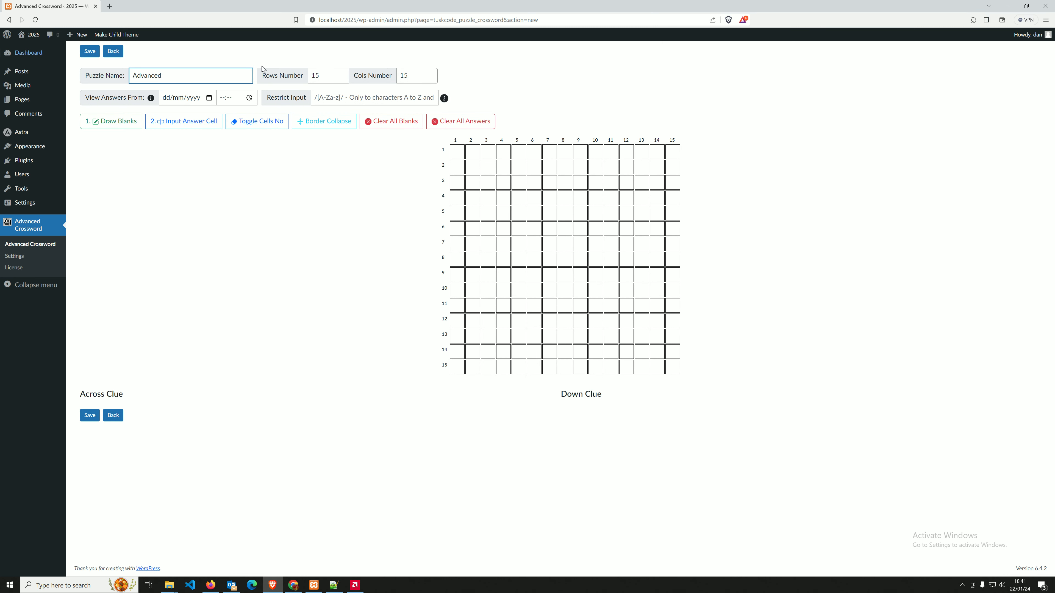
left_click(342, 79)
left_click(343, 79)
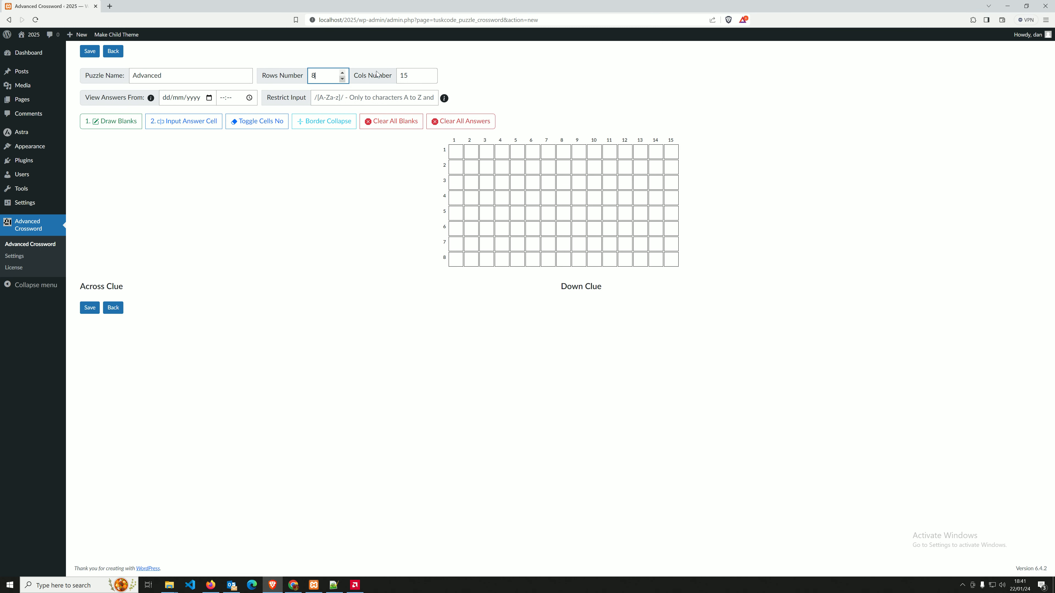
left_click(431, 79)
left_click(431, 79)
left_click(431, 79)
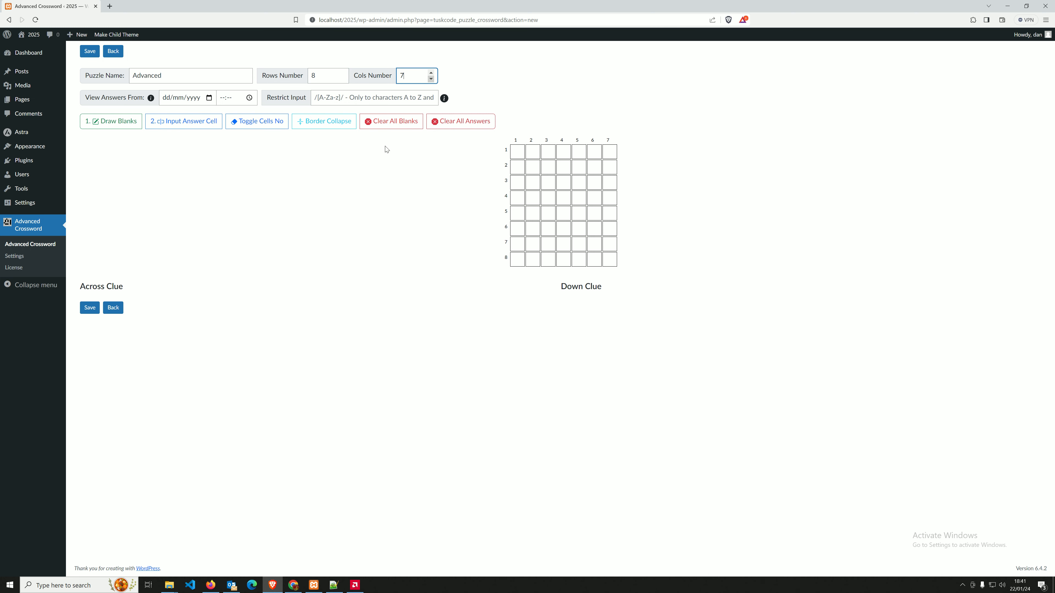
left_click(323, 125)
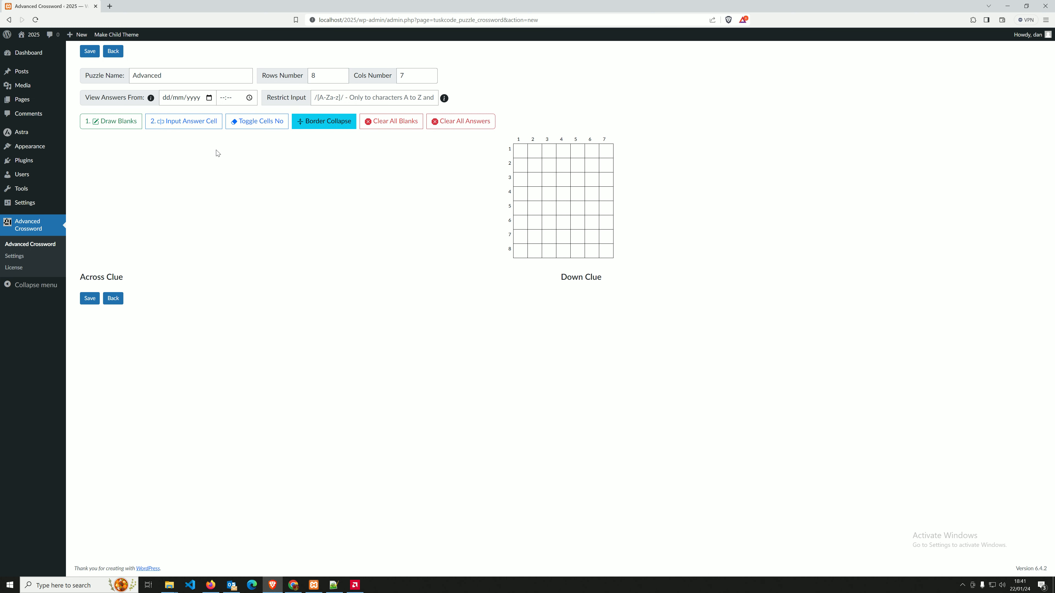
Mark 13 black squares in the grid, then save and generate 12 across and 10 down clues.
left_click(109, 123)
left_click(548, 204)
left_click(563, 218)
left_click(591, 204)
left_click(577, 232)
left_click(549, 247)
left_click(520, 261)
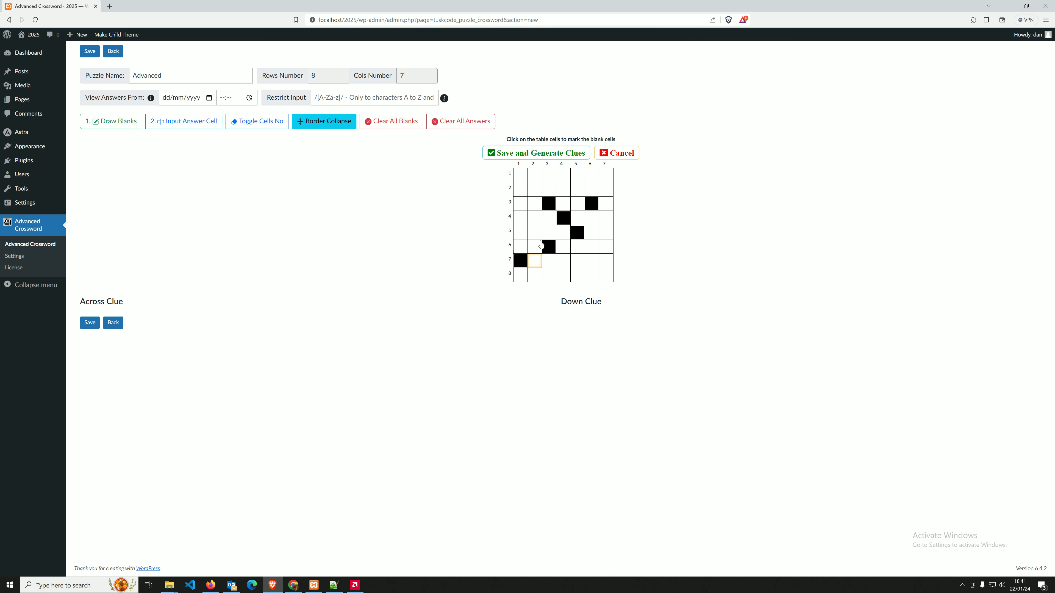
left_click(592, 175)
left_click(534, 175)
left_click(548, 175)
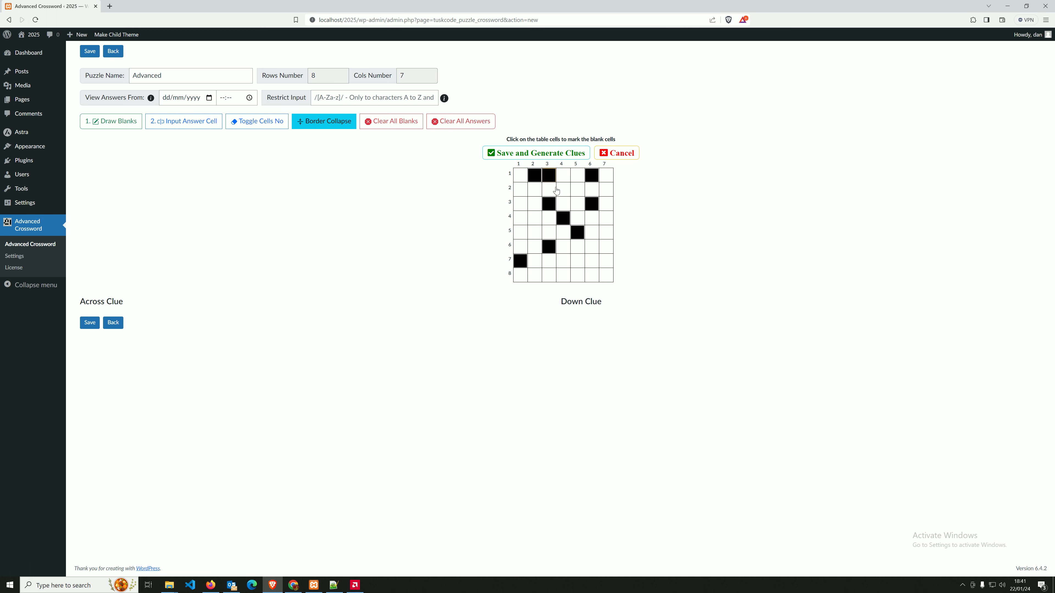
left_click(591, 275)
left_click(606, 275)
left_click(592, 261)
left_click(586, 248)
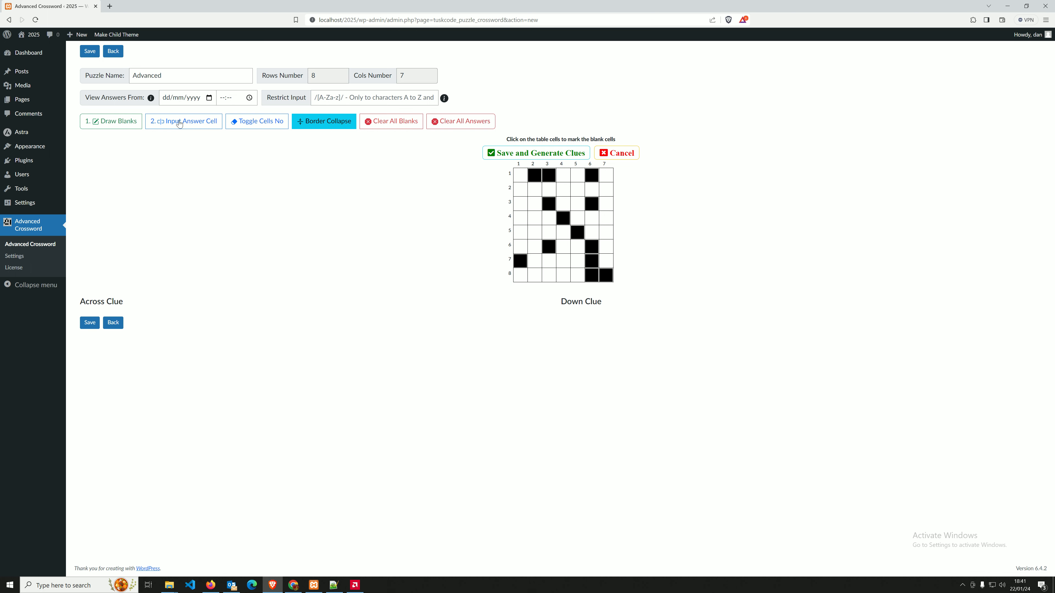
left_click(515, 154)
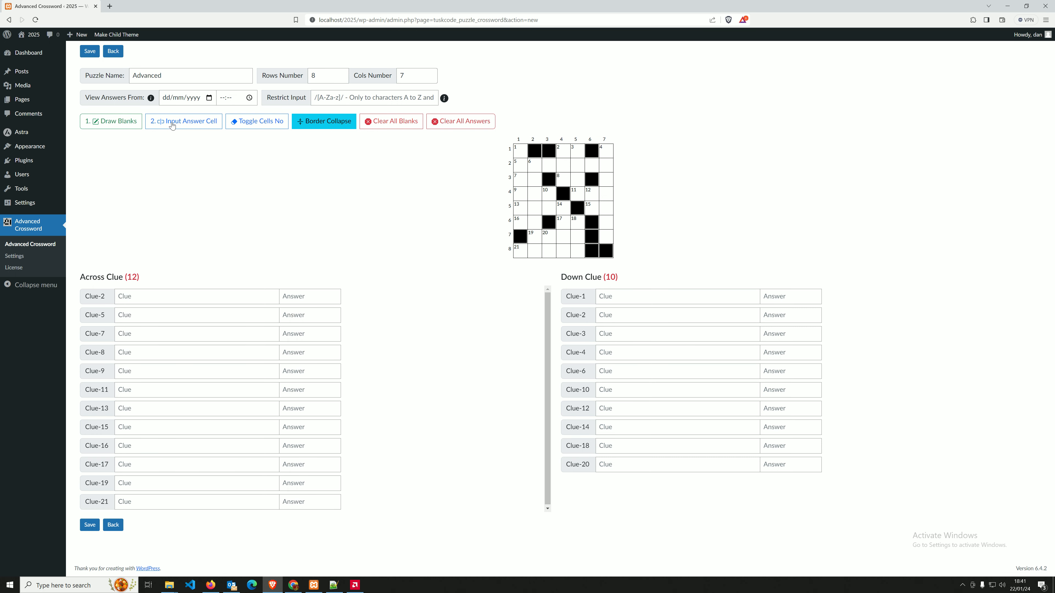
Enter Across 2 'Cl'/'a', Across 5 'Cuue 5'/'abdedfg' and Across 7 'Clue 7'/'ad'.
left_click(184, 295)
left_click(151, 317)
left_click(192, 293)
type("Clue 2")
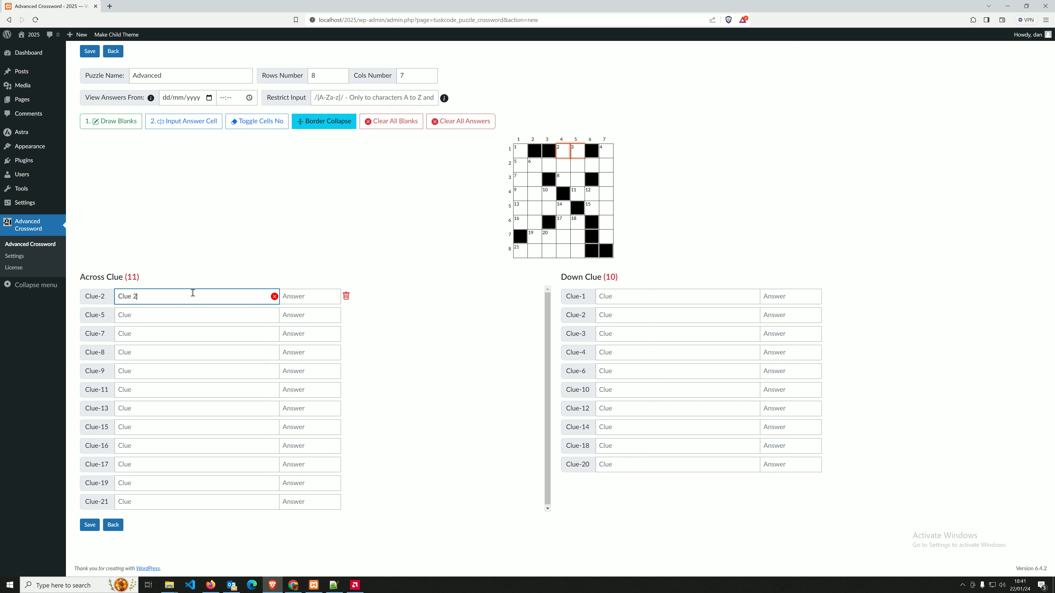
key("Tab")
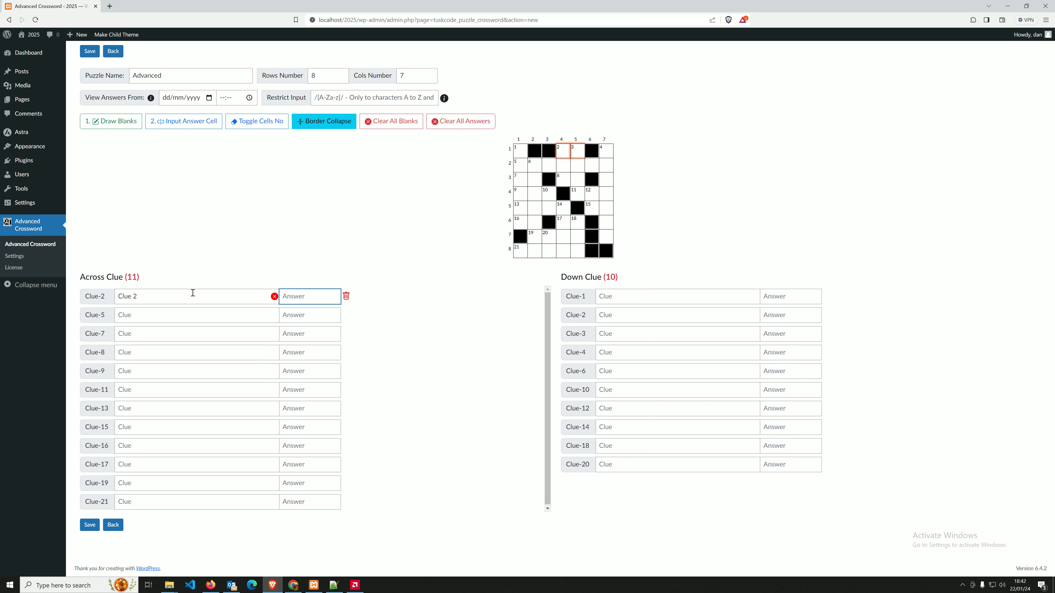
type("ab")
key("Tab")
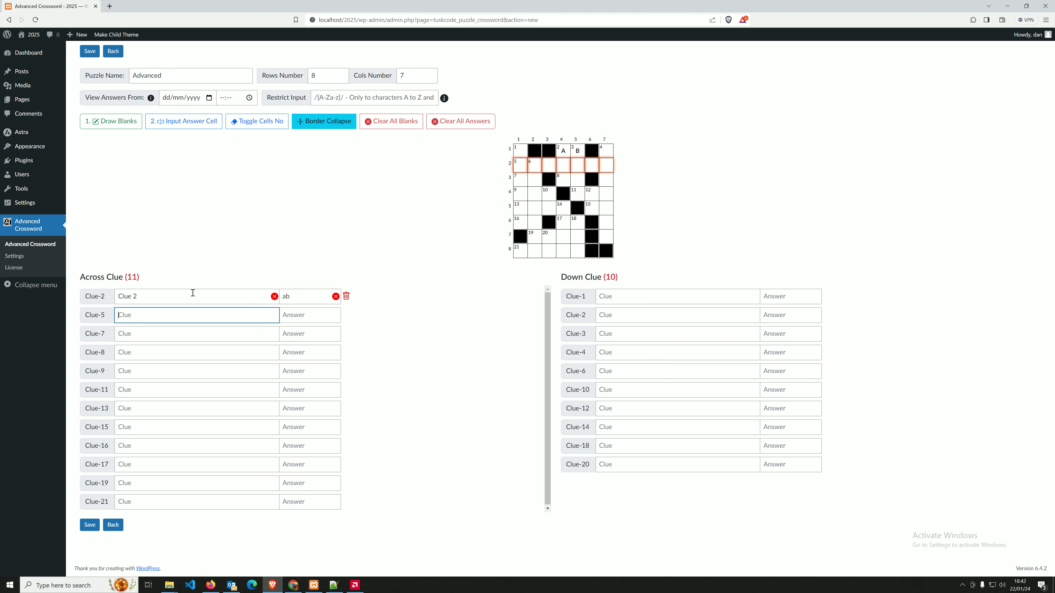
type("Cuue 5")
key("Tab")
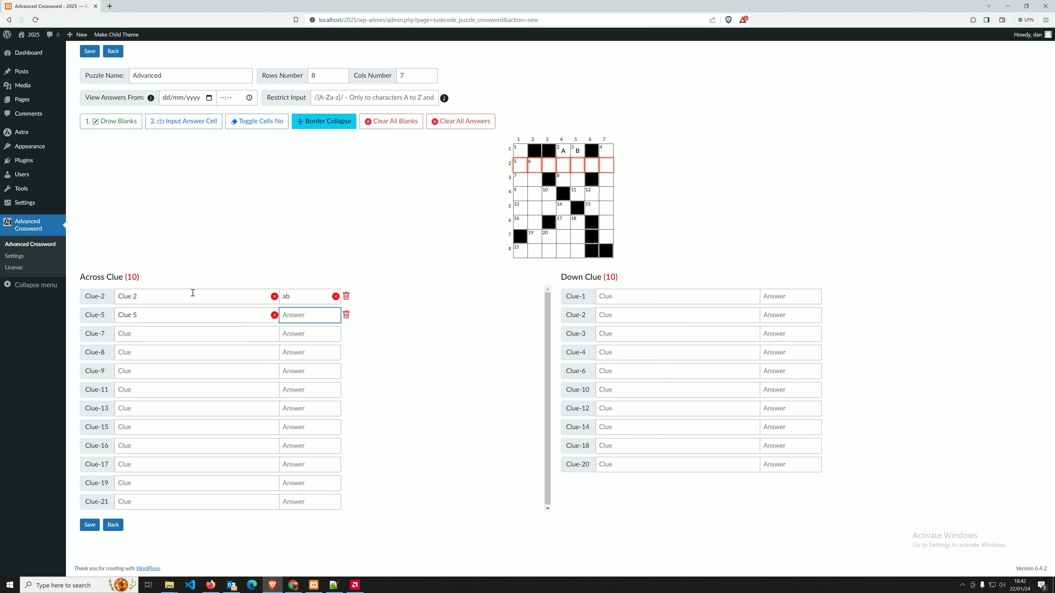
type("abdedfg")
key("Tab")
type("C")
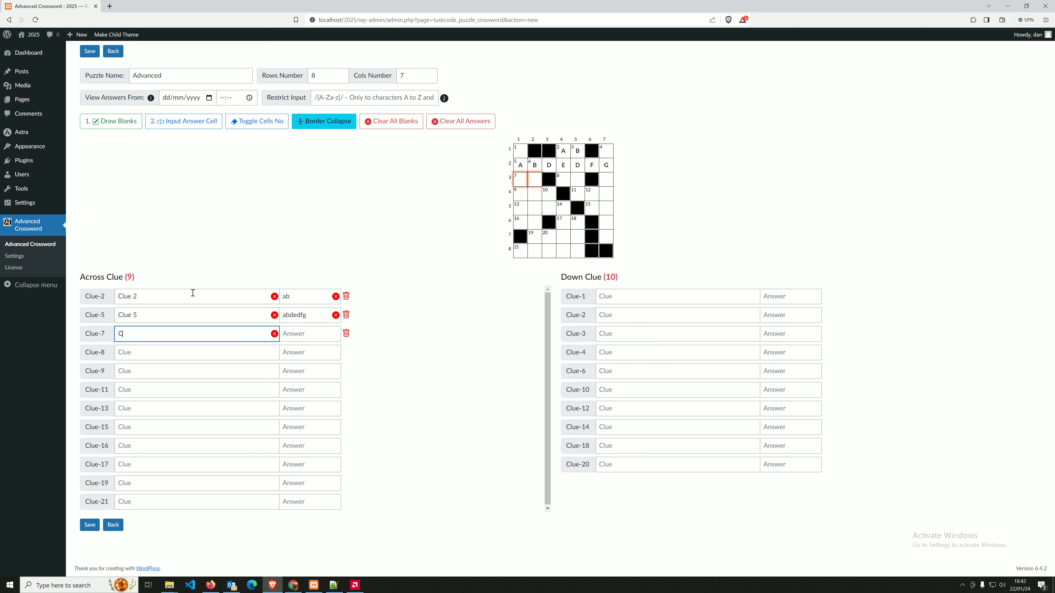
type("lue 7")
key("Tab")
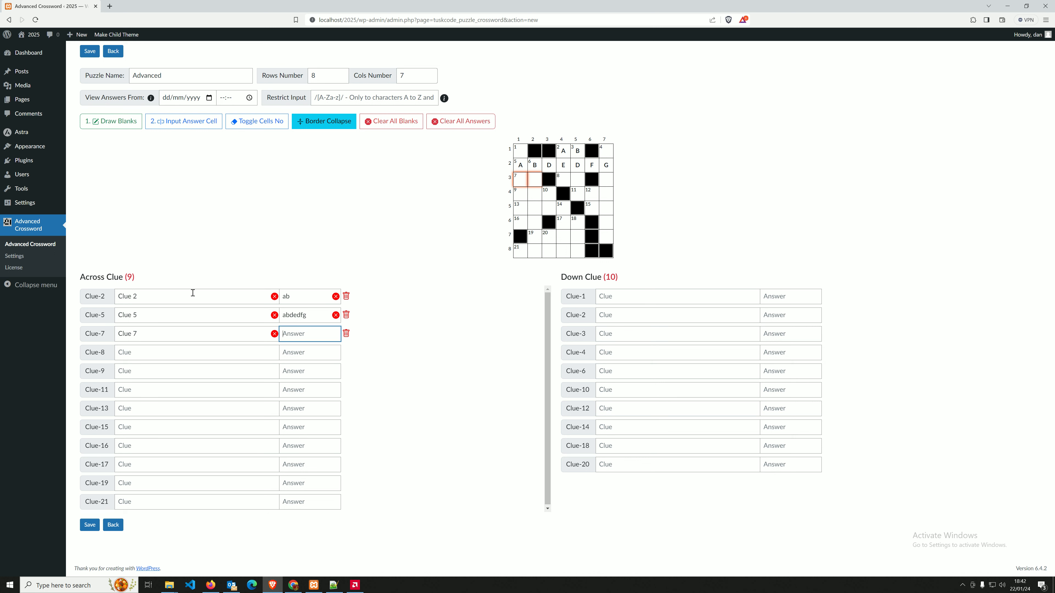
type("ad")
Enter Across 8 'Clu' with answer 'f' and Across 9 'Clue' with answer 'ABC'.
key("Tab")
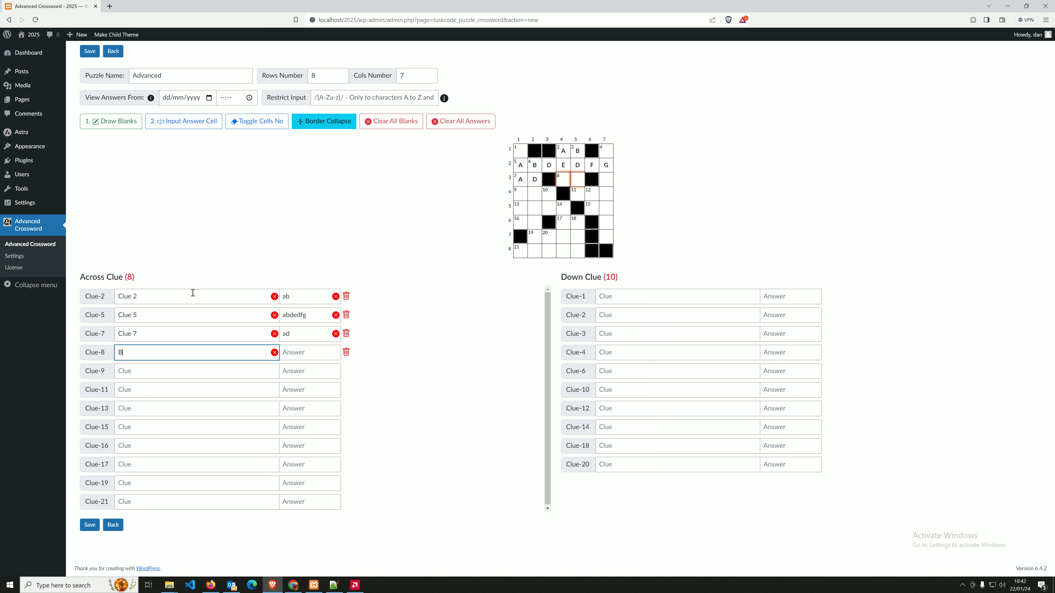
type("Clue 8")
key("Tab")
type("f")
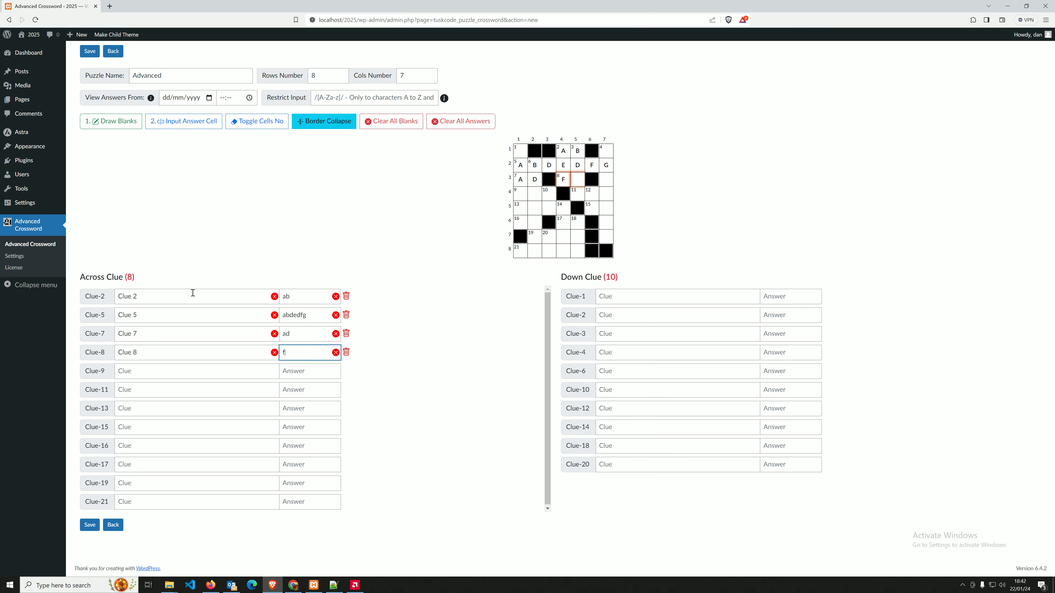
key("Tab")
type("Clue")
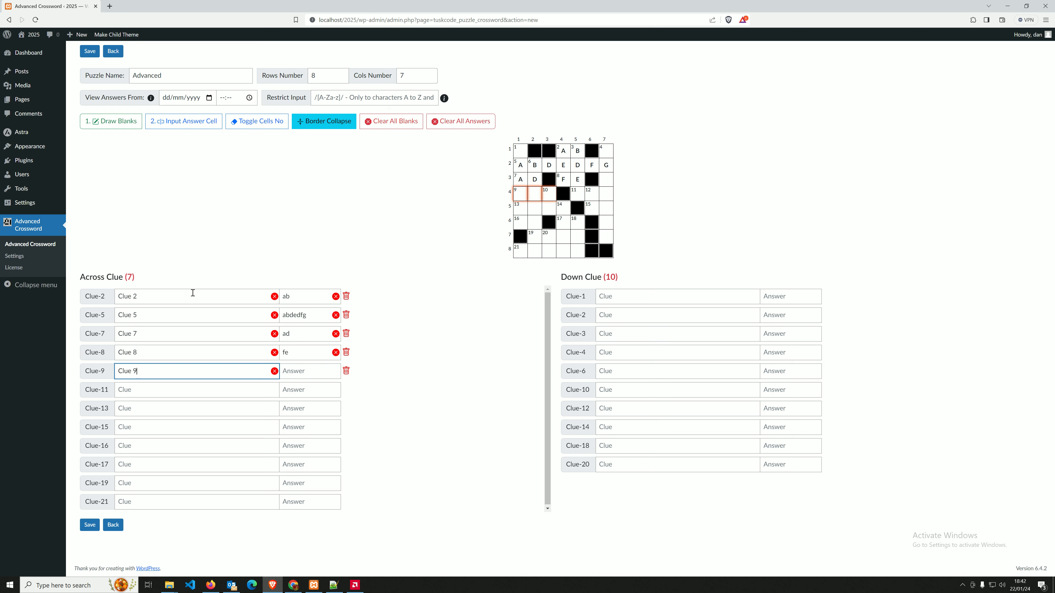
key("Tab")
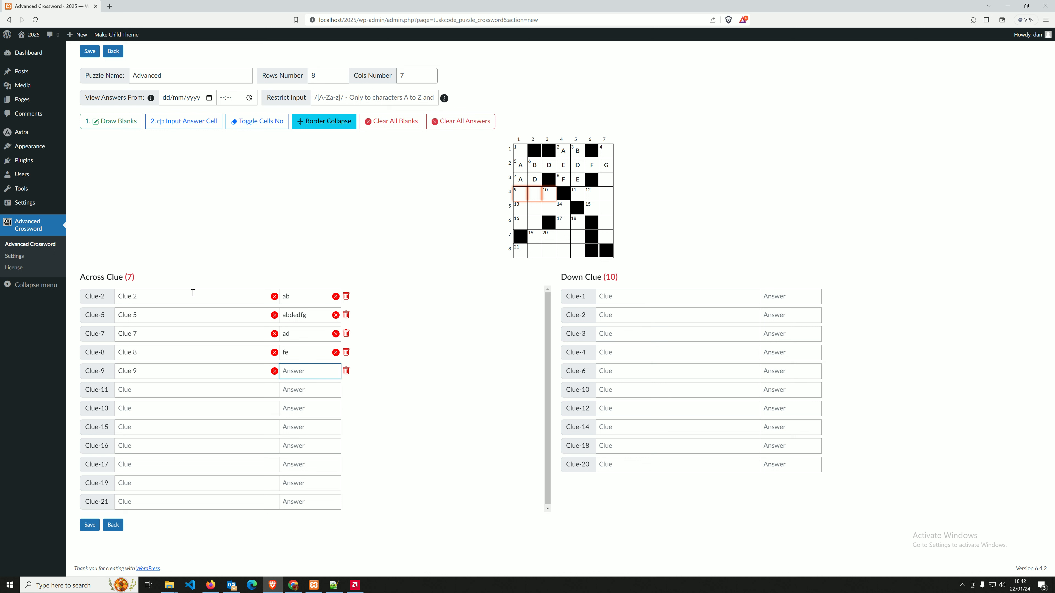
type("ABC")
key("Tab")
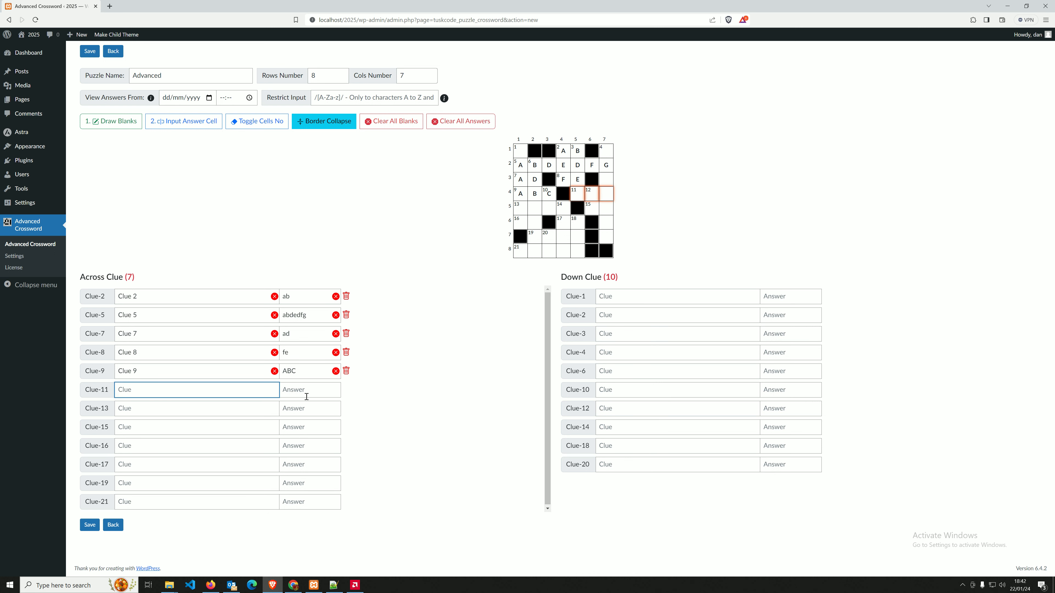
Try answer 'a' for Down clue 1, then clear it again.
left_click(607, 298)
left_click(779, 294)
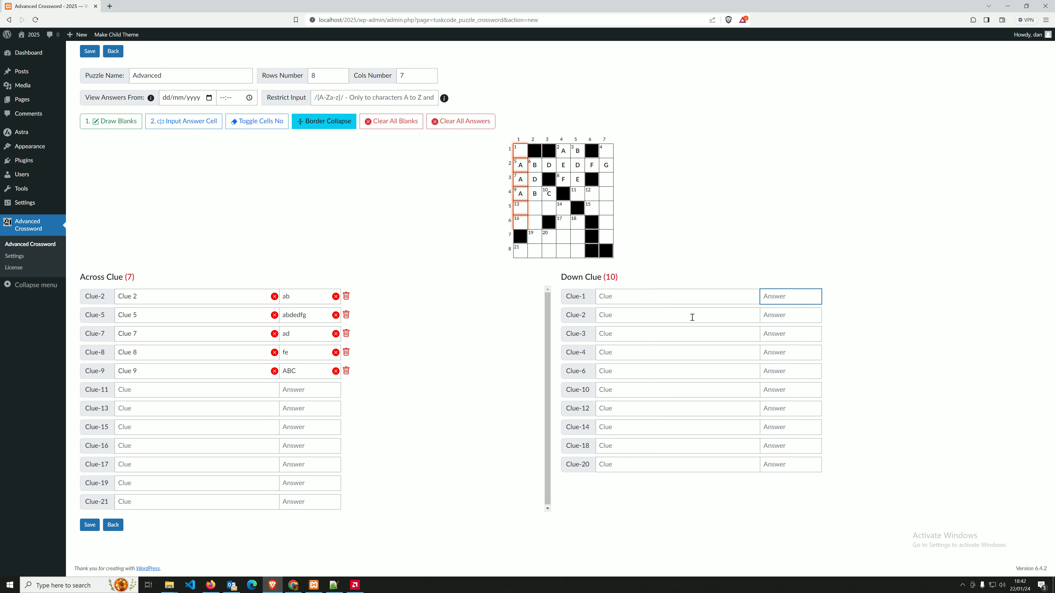
type("abcde")
left_click(816, 296)
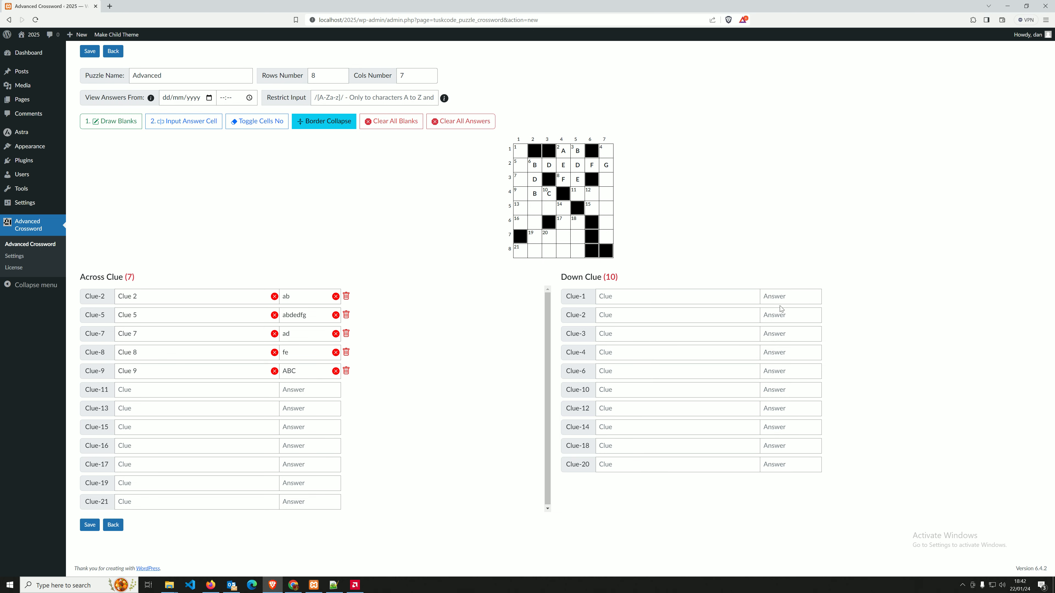
left_click(789, 296)
Check the Across 2, 5, 7, 8 and 9 answers as letters in the grid.
left_click(313, 319)
left_click(314, 333)
left_click(313, 347)
left_click(306, 369)
left_click(307, 349)
left_click(300, 334)
left_click(308, 314)
left_click(302, 300)
left_click(308, 316)
left_click(310, 336)
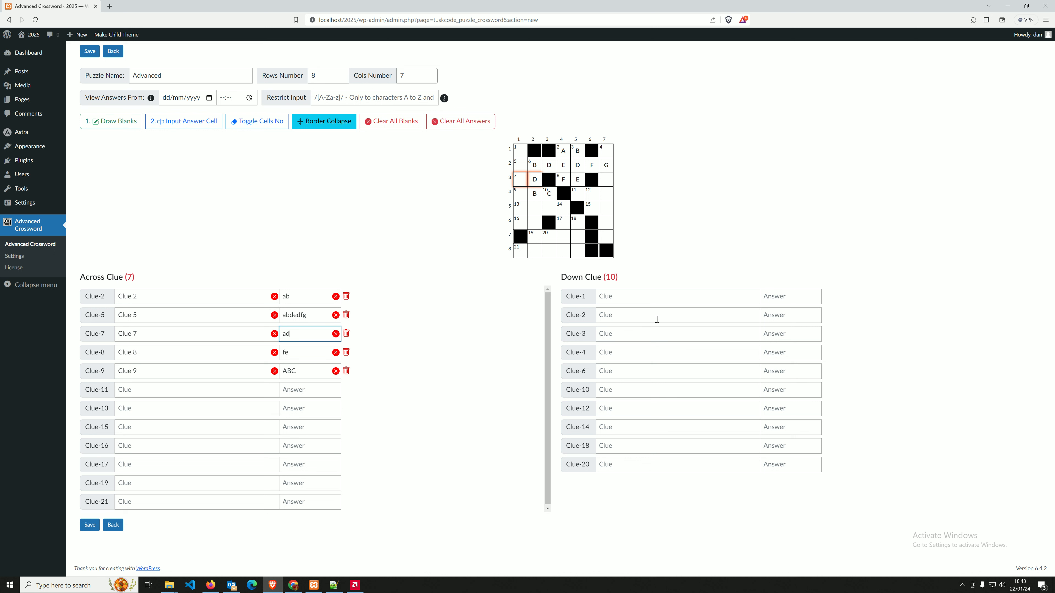
Write Down clue 1 'Clue One Vertical' with answer 'abded', then step through the empty down clues.
left_click(654, 296)
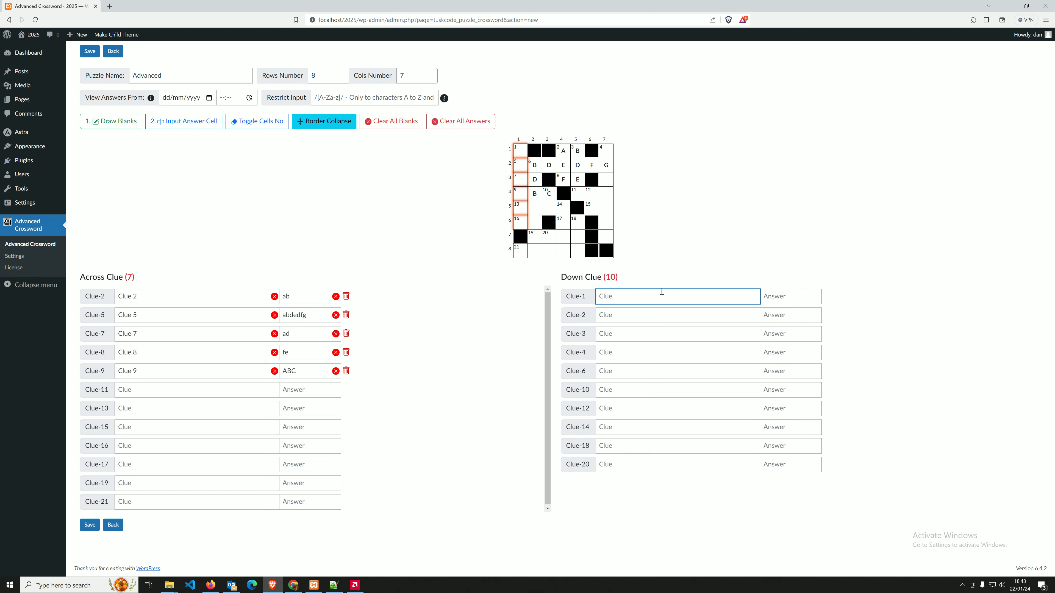
type("Clue One Vertical")
key("Tab")
type("abded")
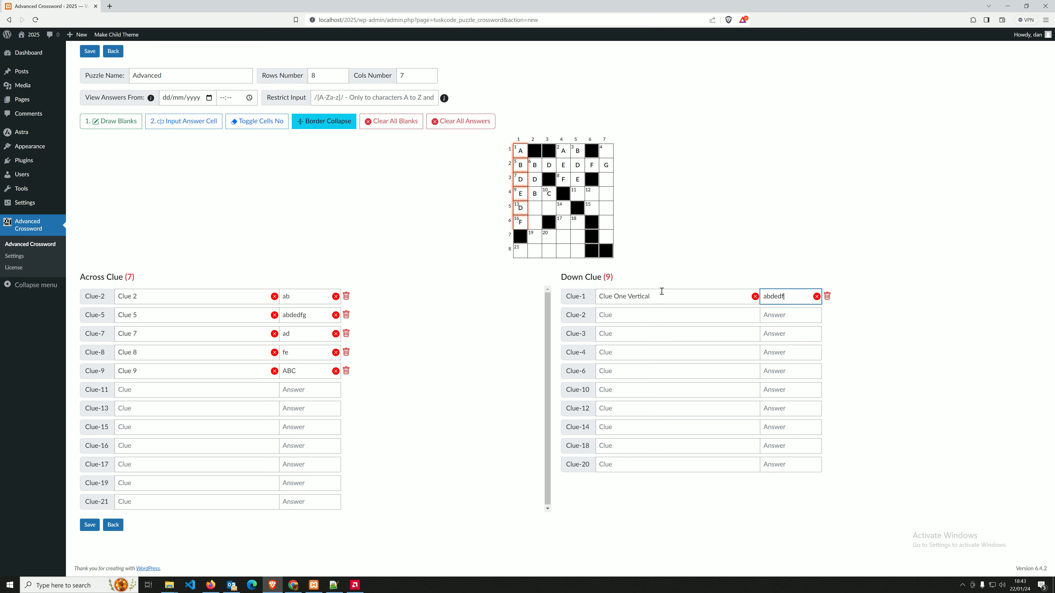
key("Tab")
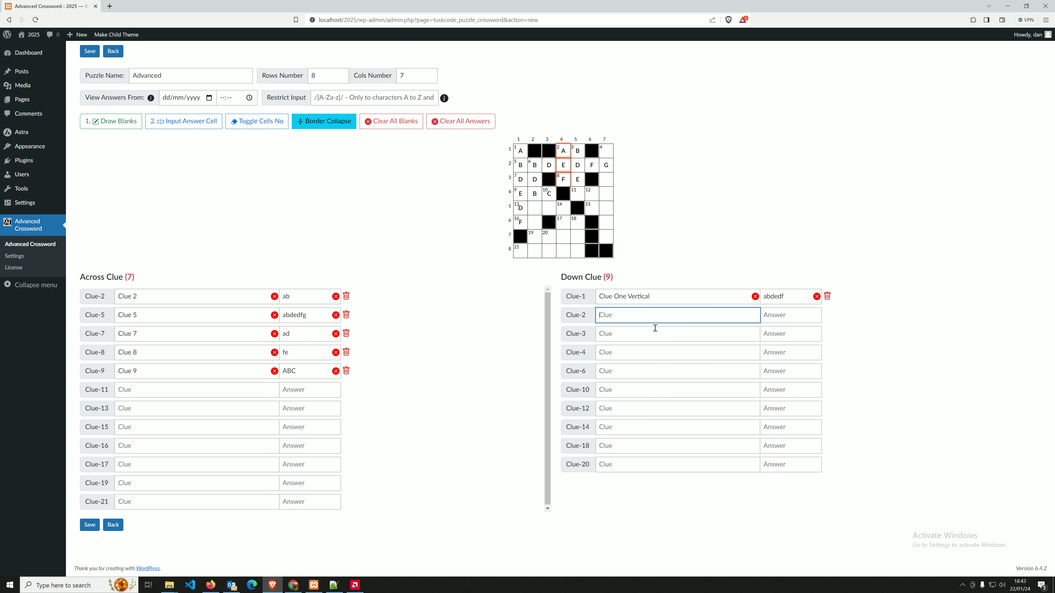
left_click(619, 342)
left_click(631, 352)
left_click(618, 376)
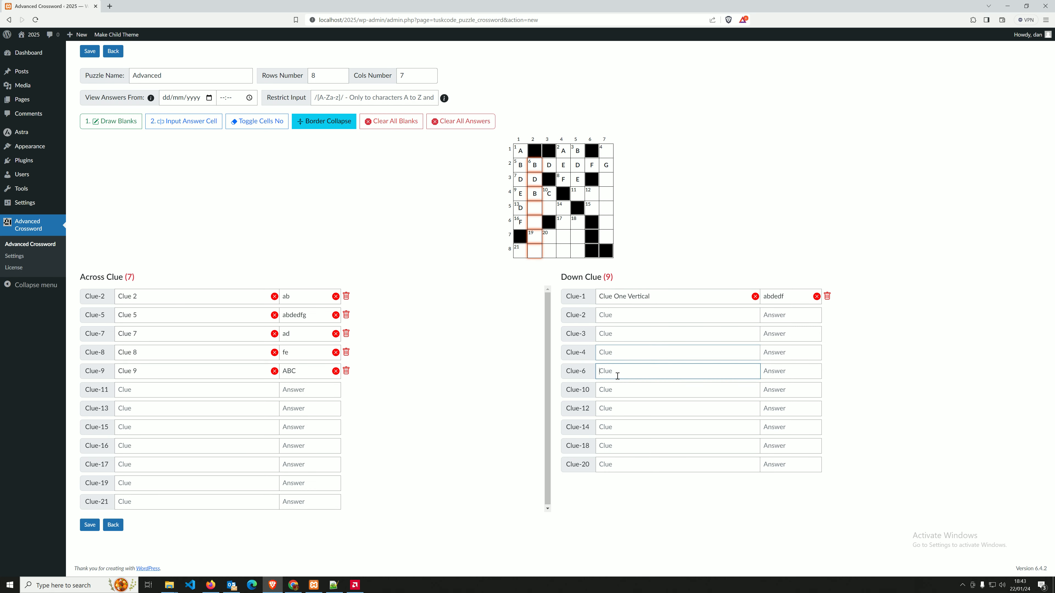
left_click(617, 388)
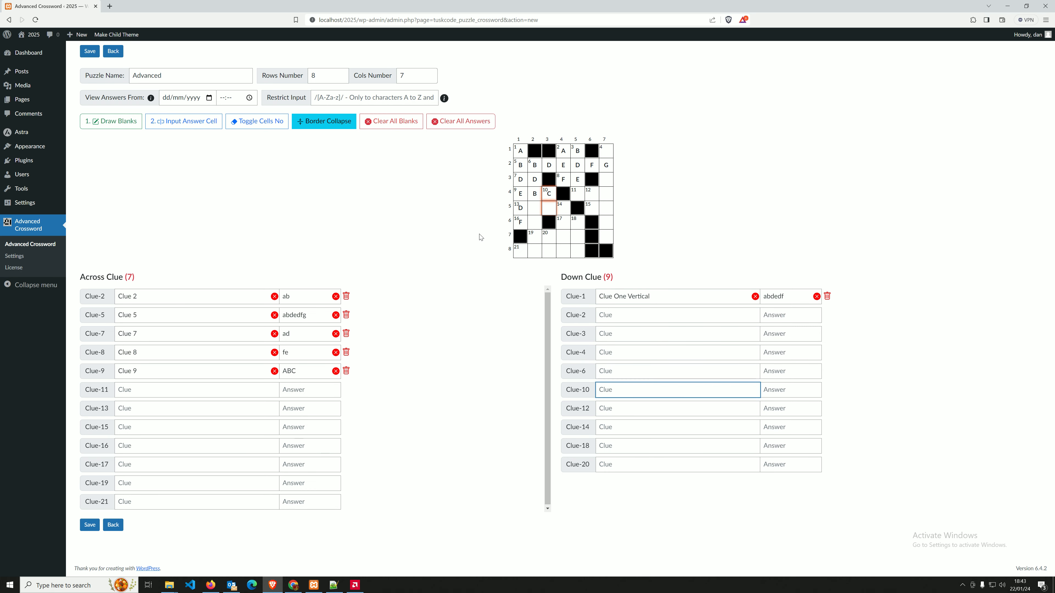
Save the crossword and restrict input to the letters-only /[A-Za-z]/ pattern.
left_click(89, 526)
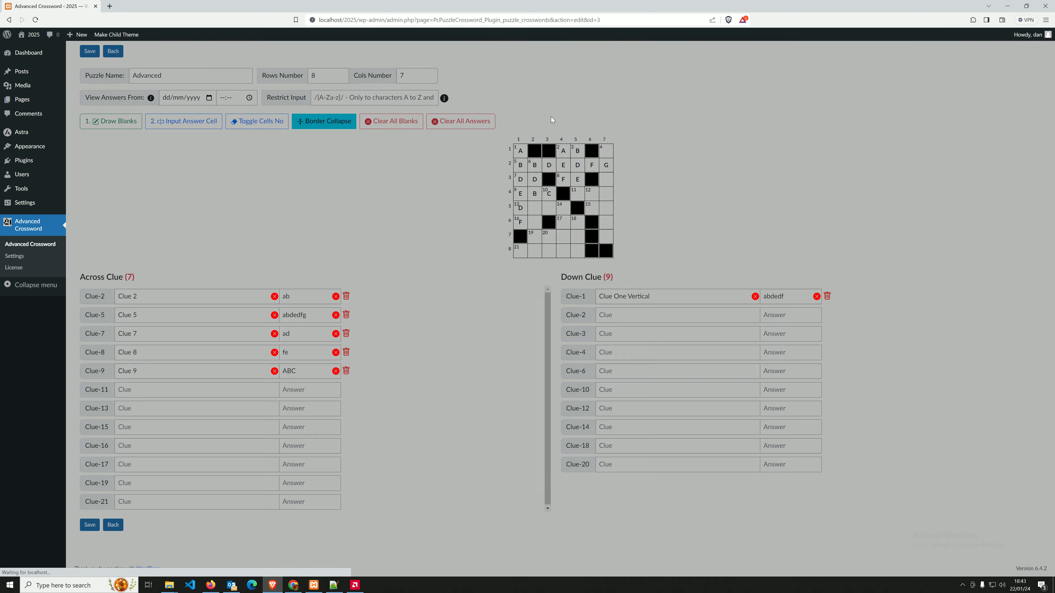
left_click(573, 103)
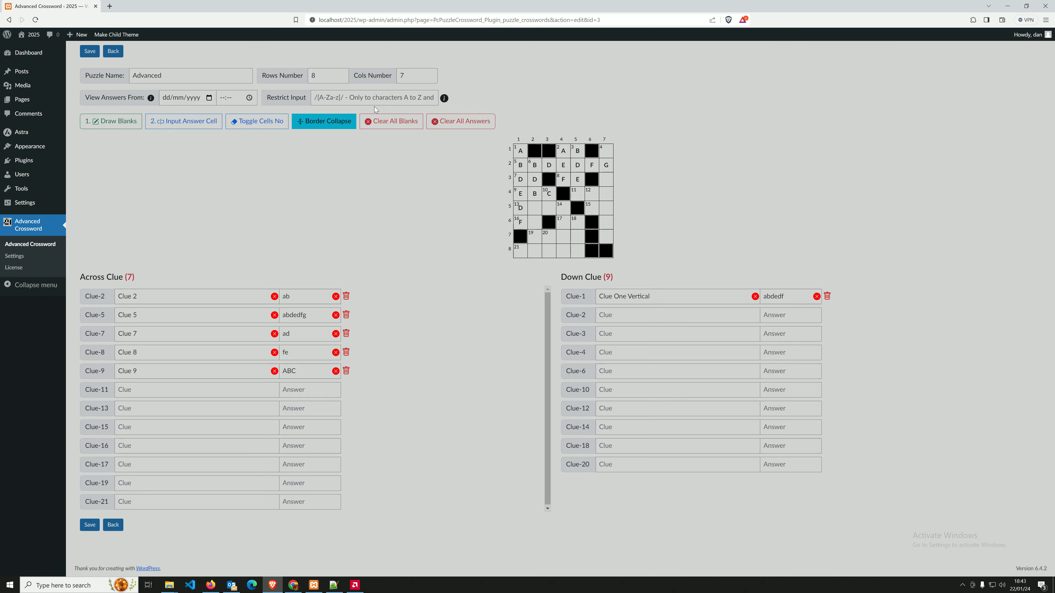
left_click(369, 98)
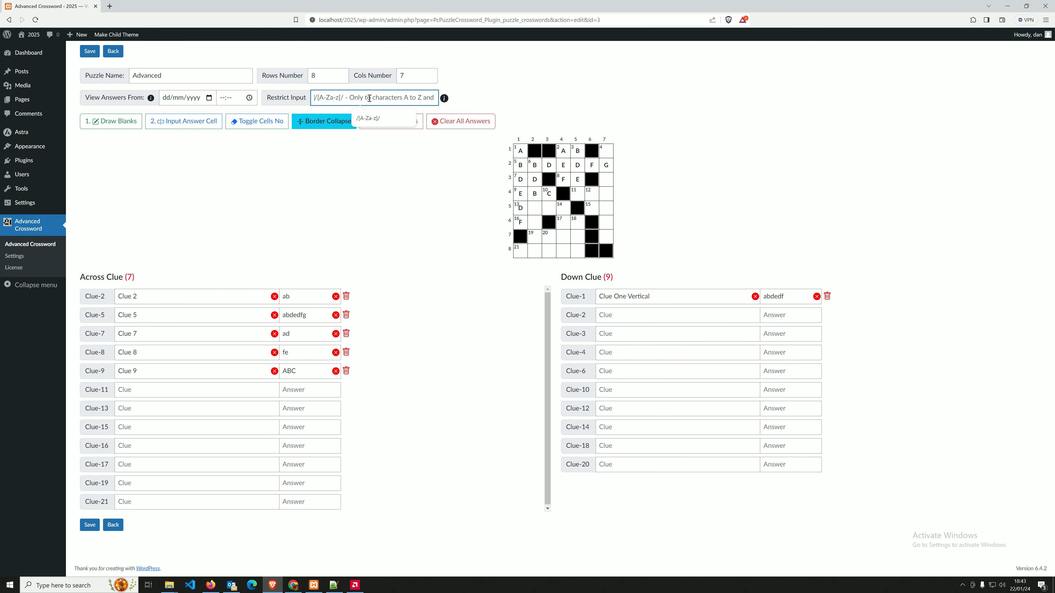
left_click(375, 121)
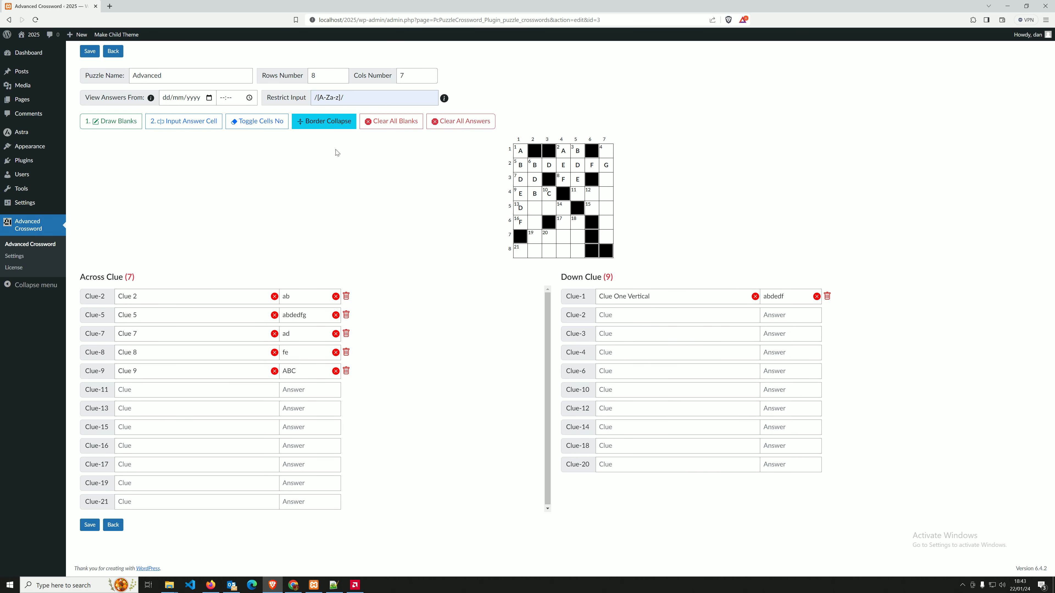
left_click(139, 120)
Make answers viewable from 26/01/2024 22:43, save, and return to the crossword list.
left_click(178, 97)
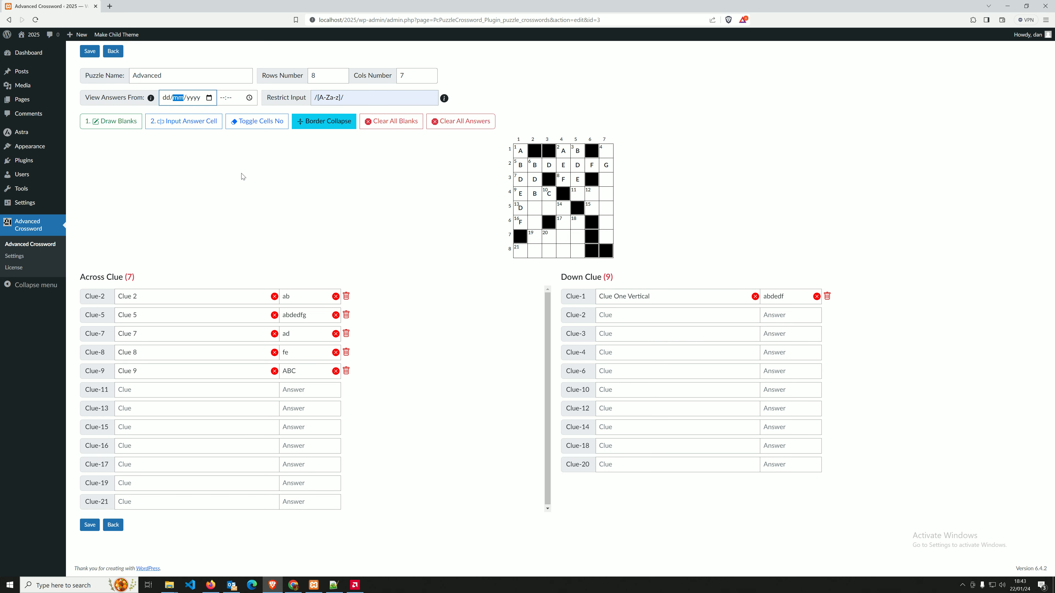
left_click(209, 97)
left_click(215, 176)
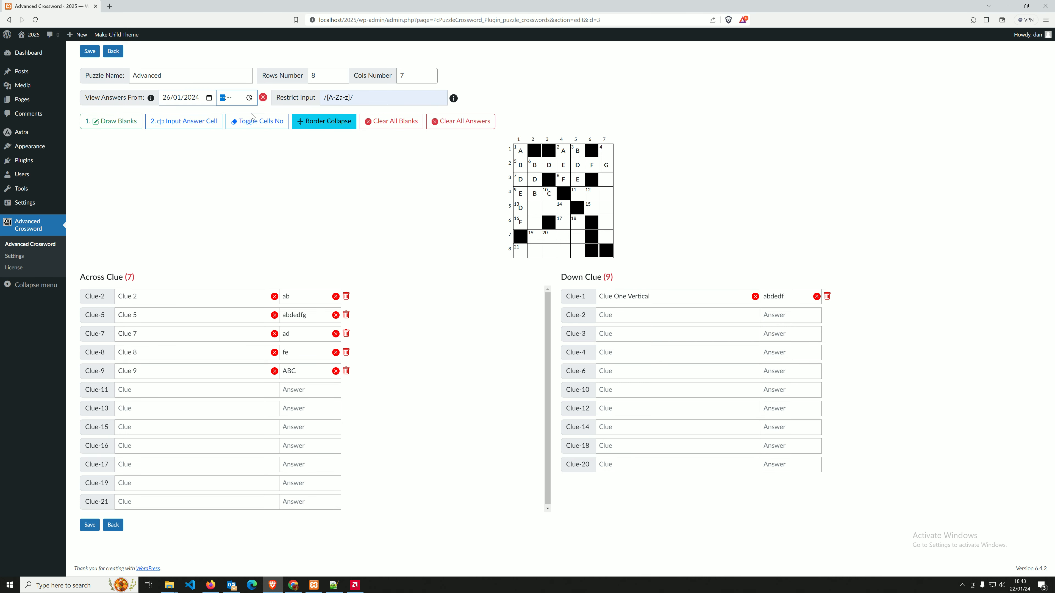
left_click(229, 174)
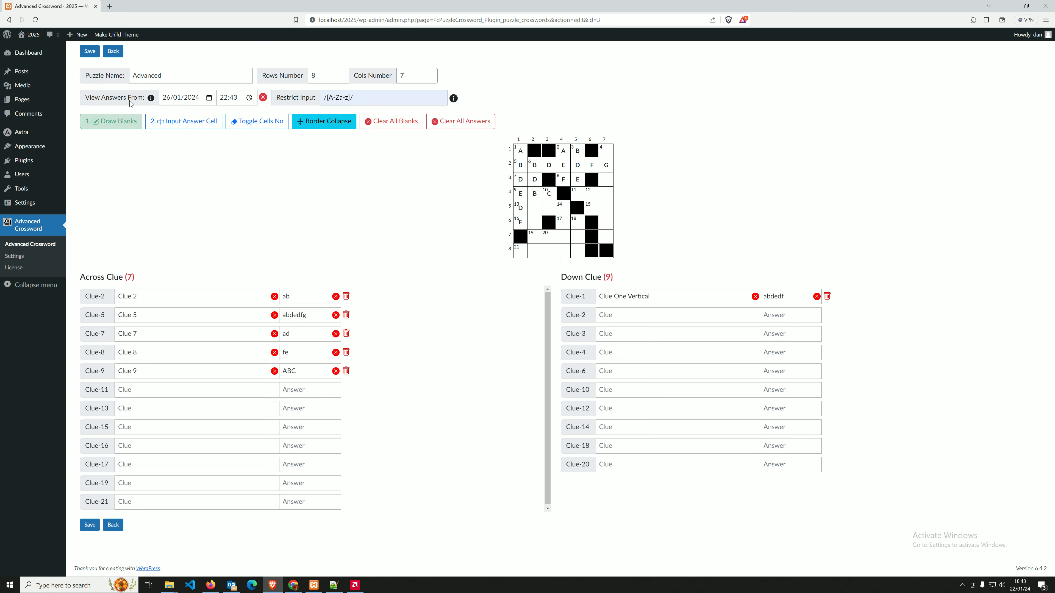
left_click(92, 51)
left_click(571, 97)
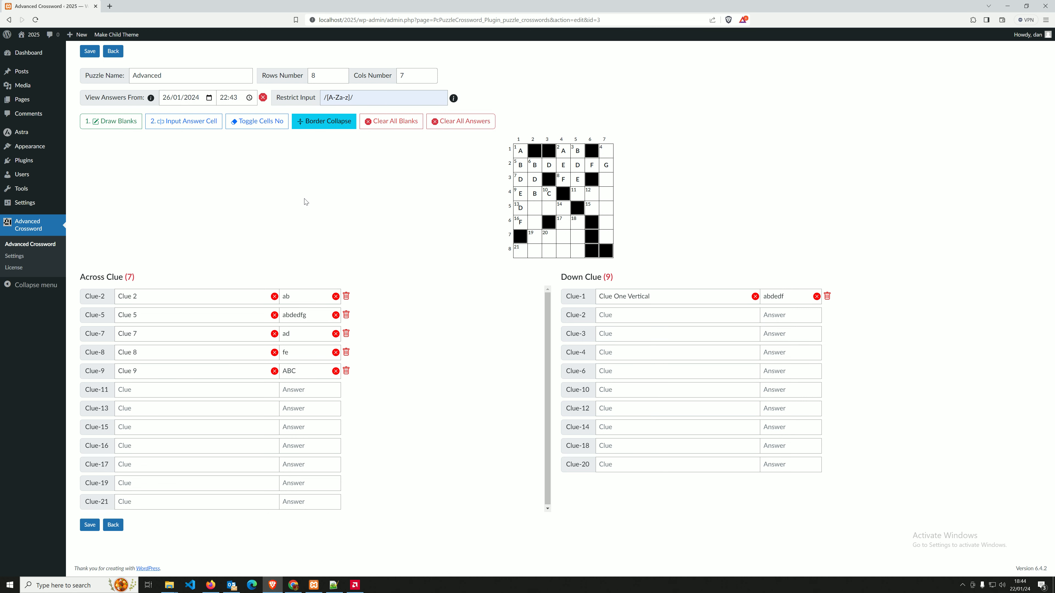
left_click(113, 51)
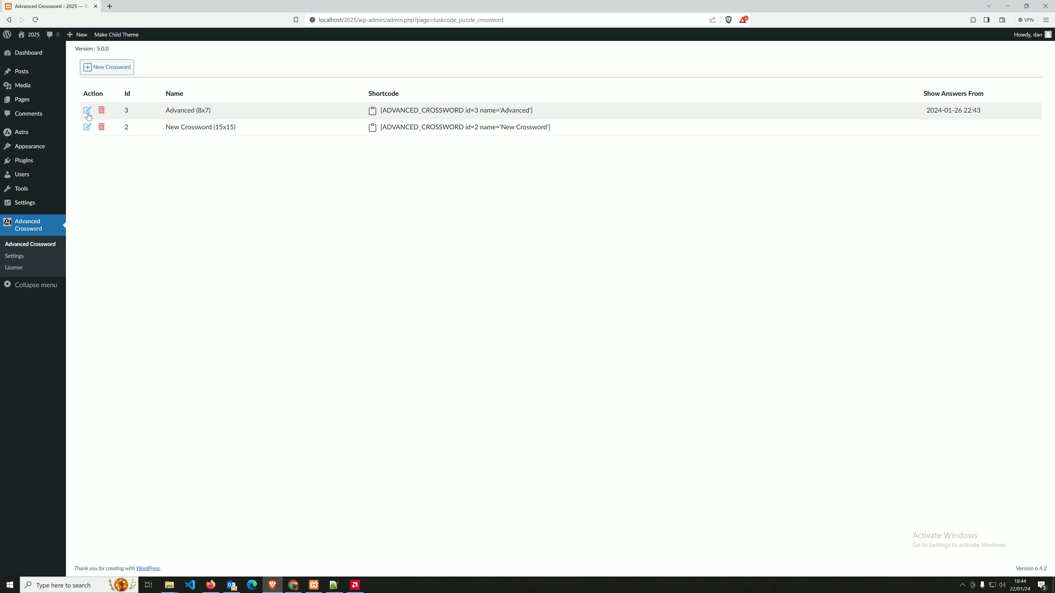
Copy the Advanced crossword shortcode and start a new post titled 'Advanced' in a new tab.
left_click(373, 113)
mouse_move(49, 72)
right_click(91, 87)
left_click(124, 92)
left_click(141, 6)
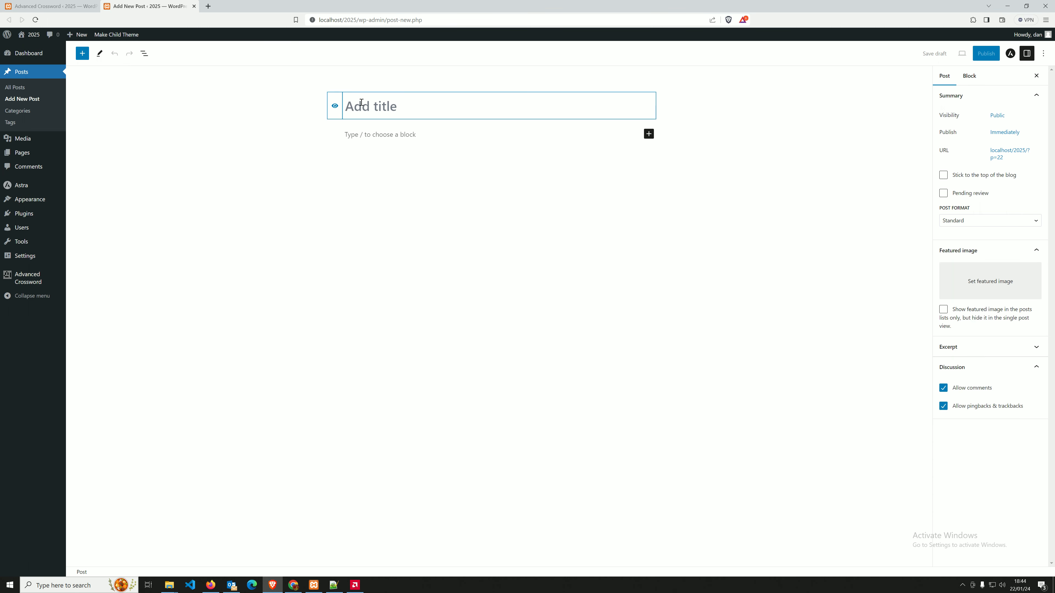
type("Adnva")
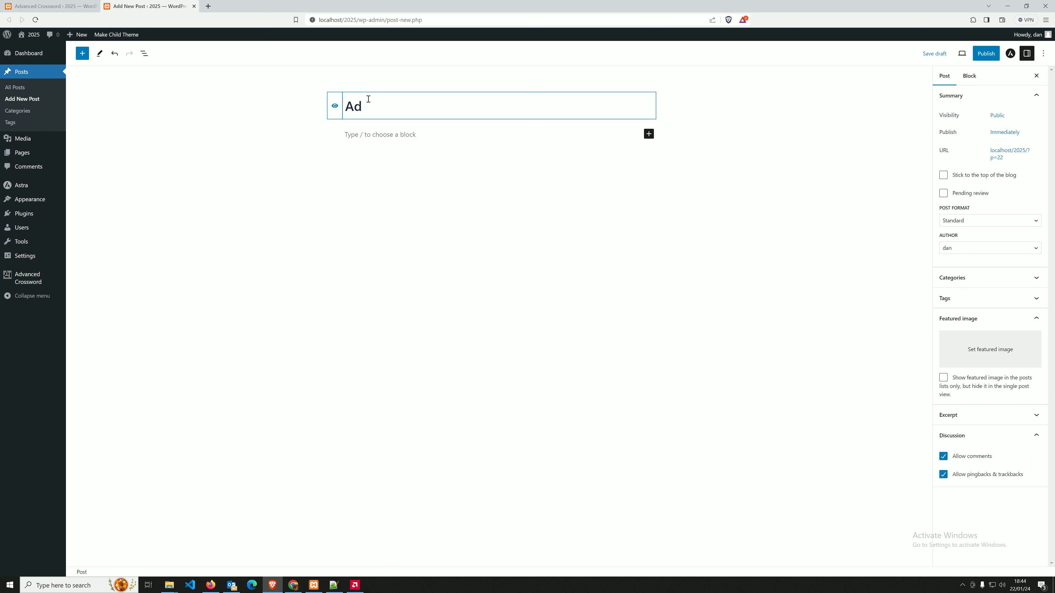
key("BackSpace")
key("BackSpace")
key("BackSpace")
type("vanced")
Paste the shortcode into a Shortcode block, publish the post, and view it.
left_click(648, 134)
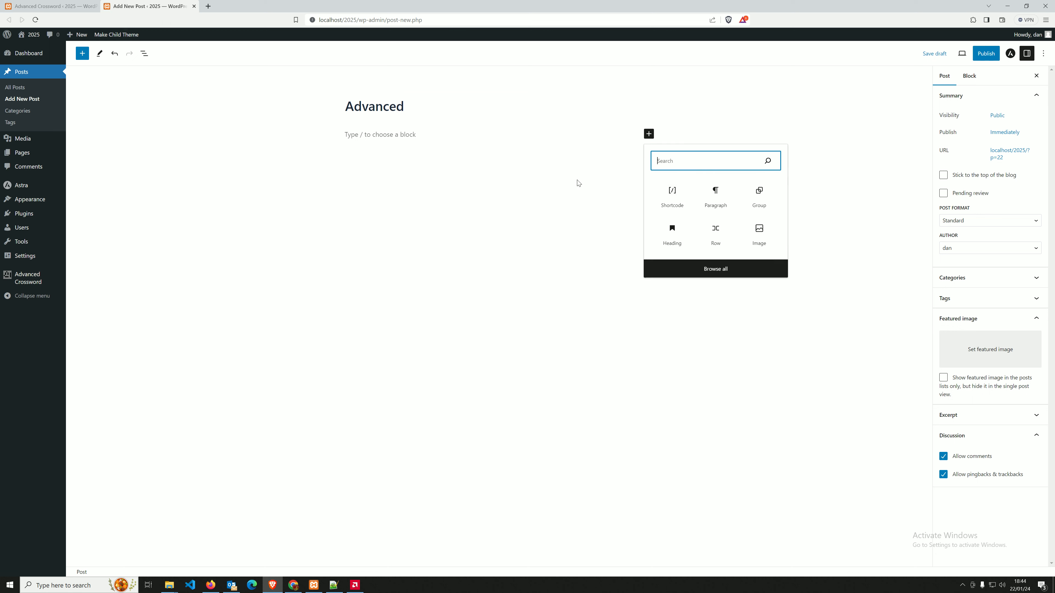
type("shortcode")
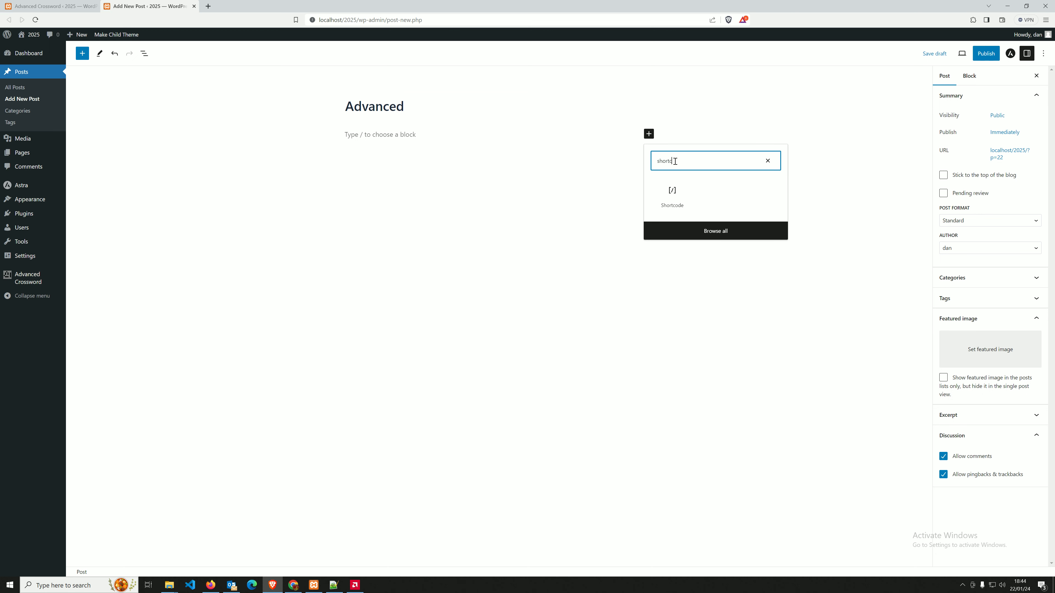
left_click(672, 194)
type("[ADVANCED_CROSSWORD id=3 name='Advanced']")
left_click(985, 53)
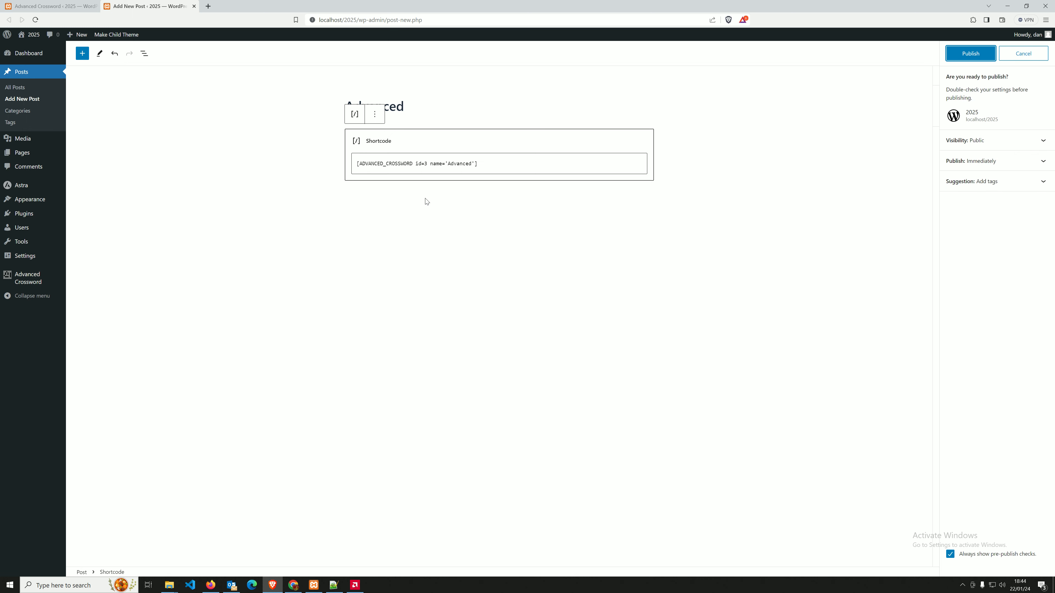
left_click(962, 59)
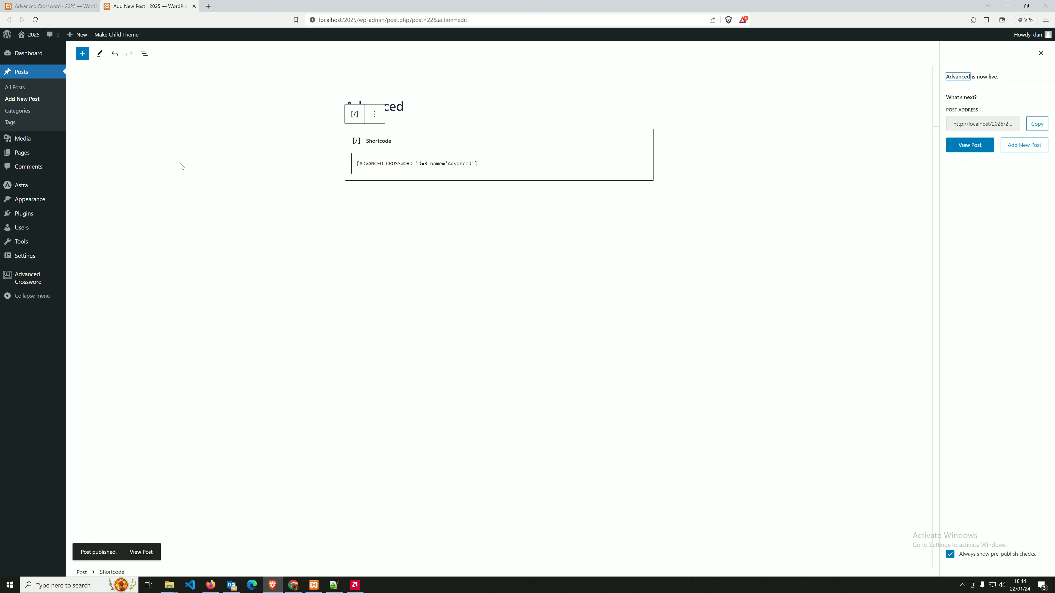
left_click(969, 146)
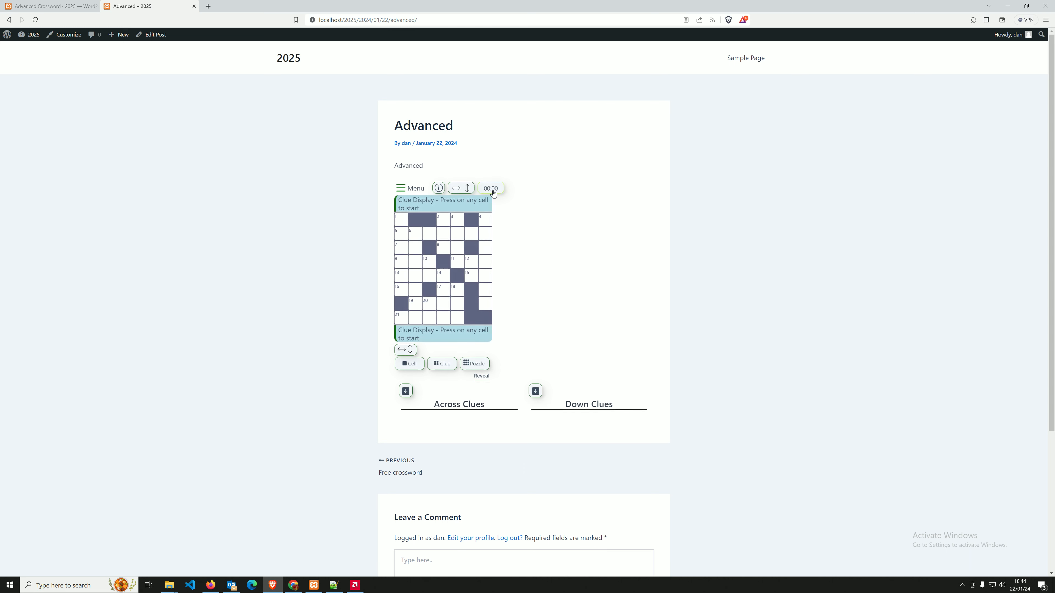
Open the Advanced crossword for editing, leaving the rows at 8.
left_click(52, 6)
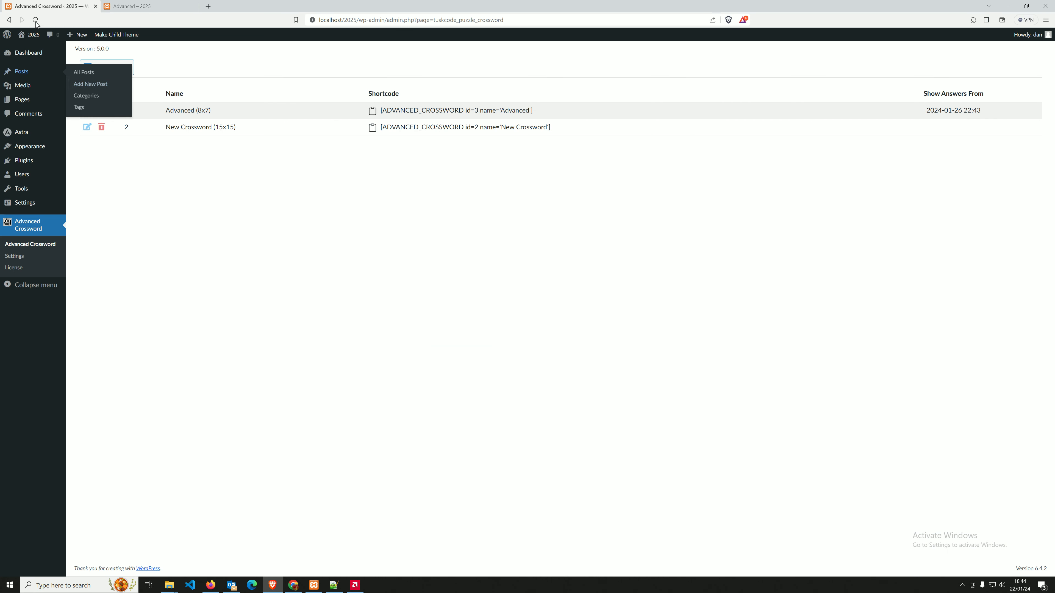
left_click(147, 6)
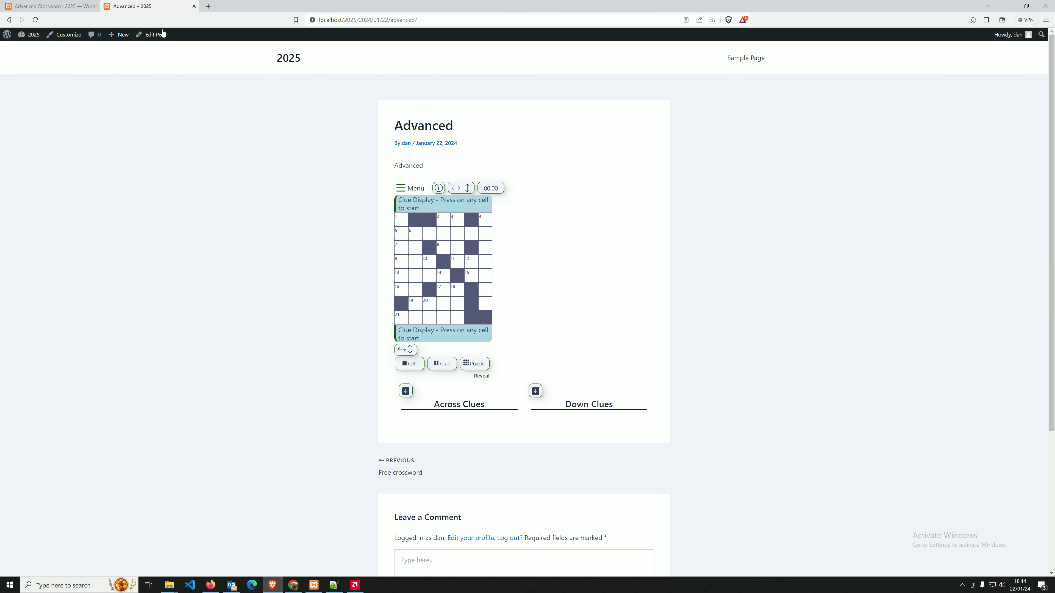
left_click(56, 6)
left_click(87, 111)
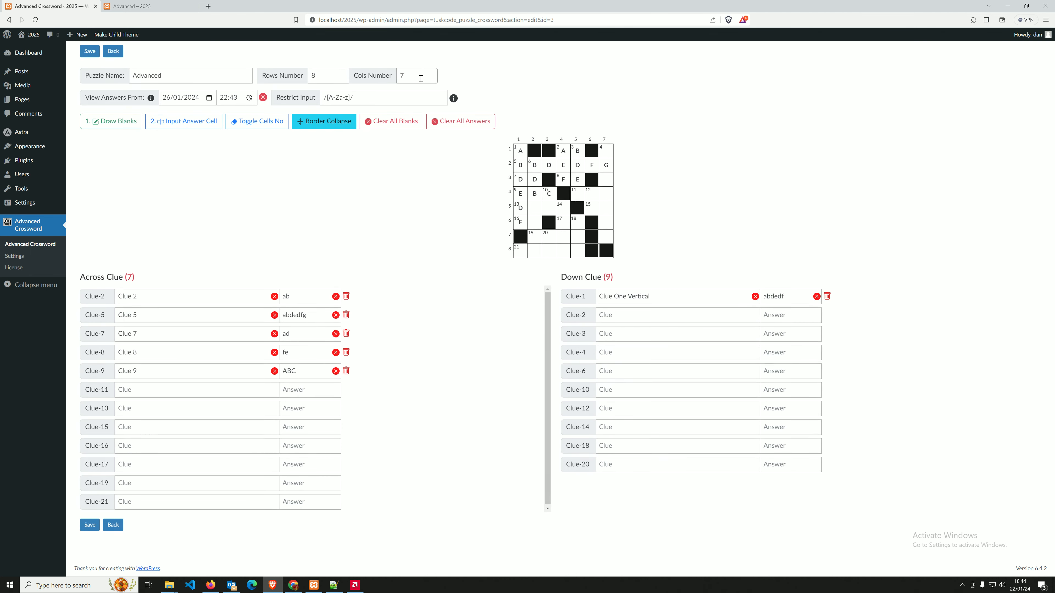
left_click(343, 73)
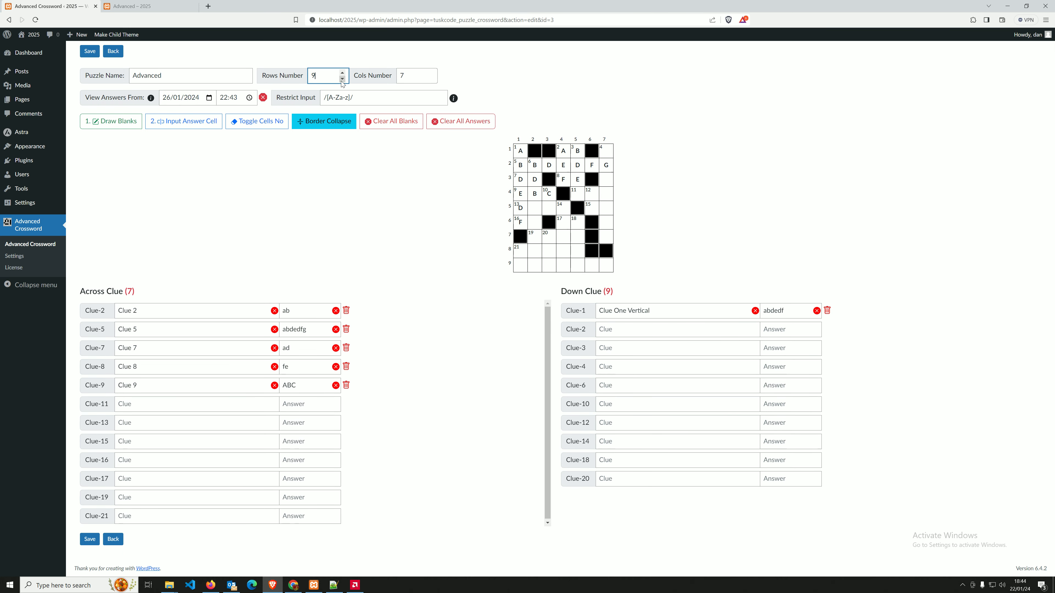
left_click(343, 79)
Widen the grid to 16 columns, save, and return to the crossword list.
left_click(431, 73)
left_click(431, 73)
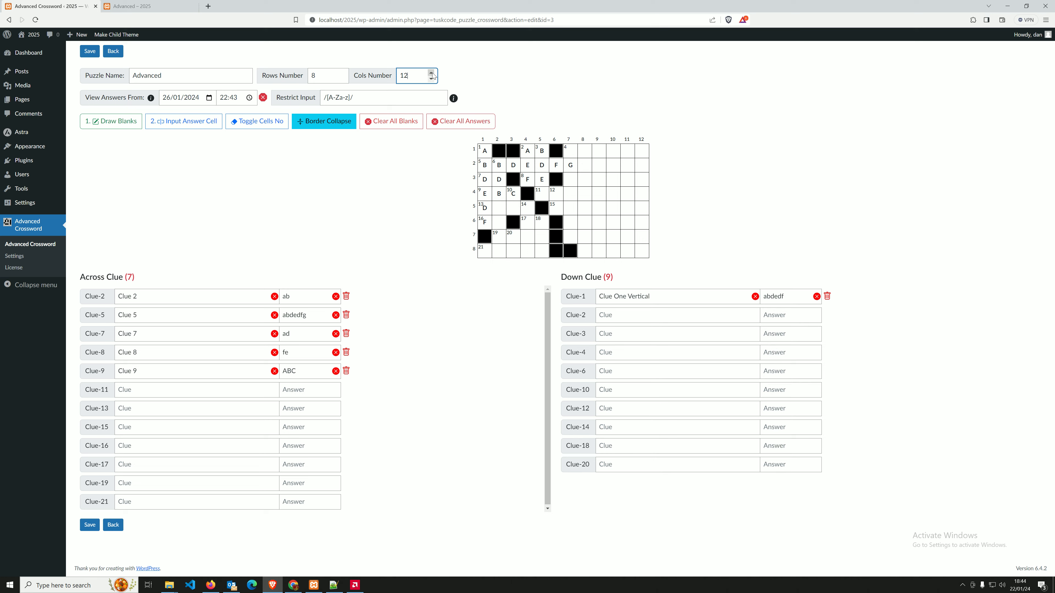
left_click(431, 73)
left_click(430, 73)
left_click(431, 73)
left_click(431, 73)
left_click(89, 52)
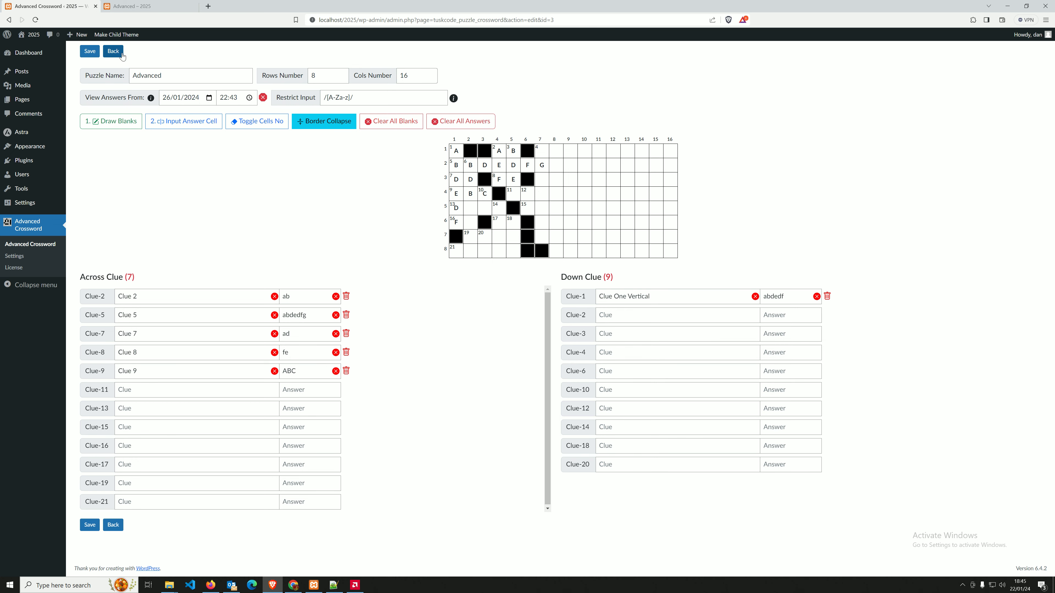
left_click(113, 51)
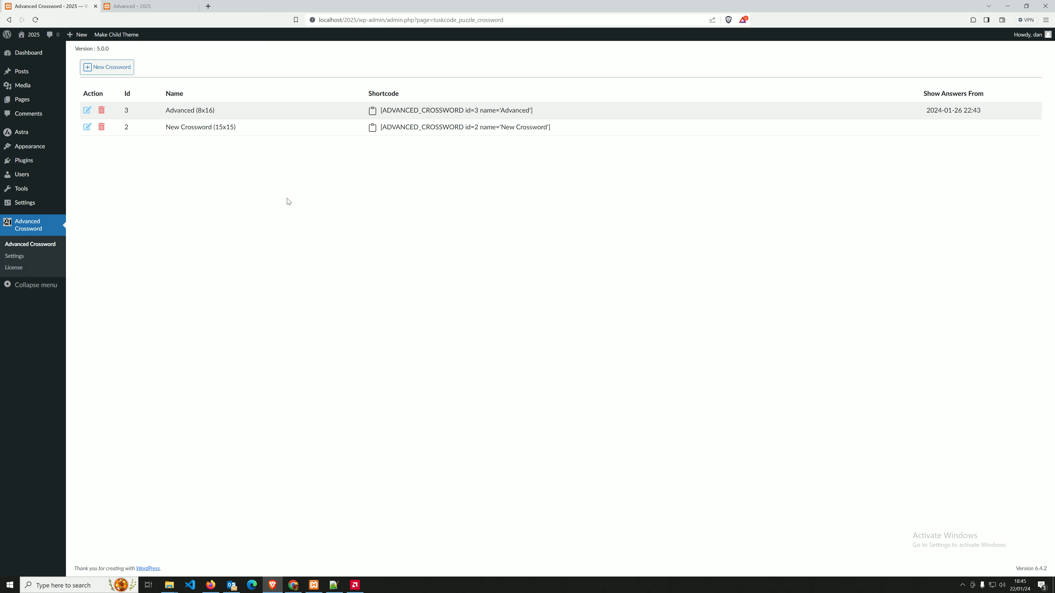
Reload the published Advanced post and open its address in a private window.
left_click(132, 5)
left_click(35, 20)
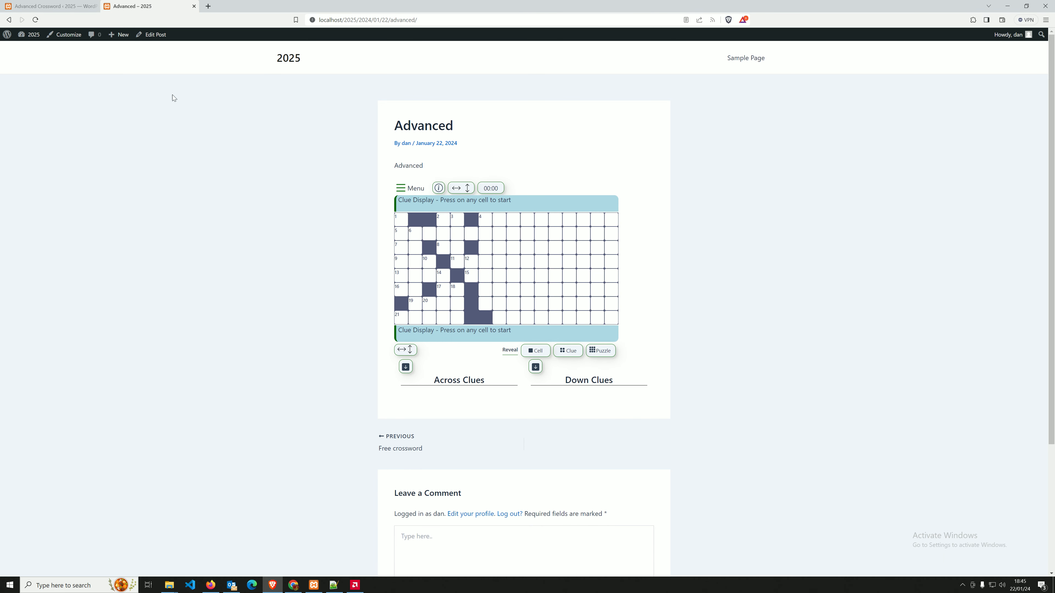
left_click(51, 6)
left_click(143, 6)
left_click(429, 20)
key("ctrl+c")
key("ctrl+shift+n")
key("ctrl+v")
key("Return")
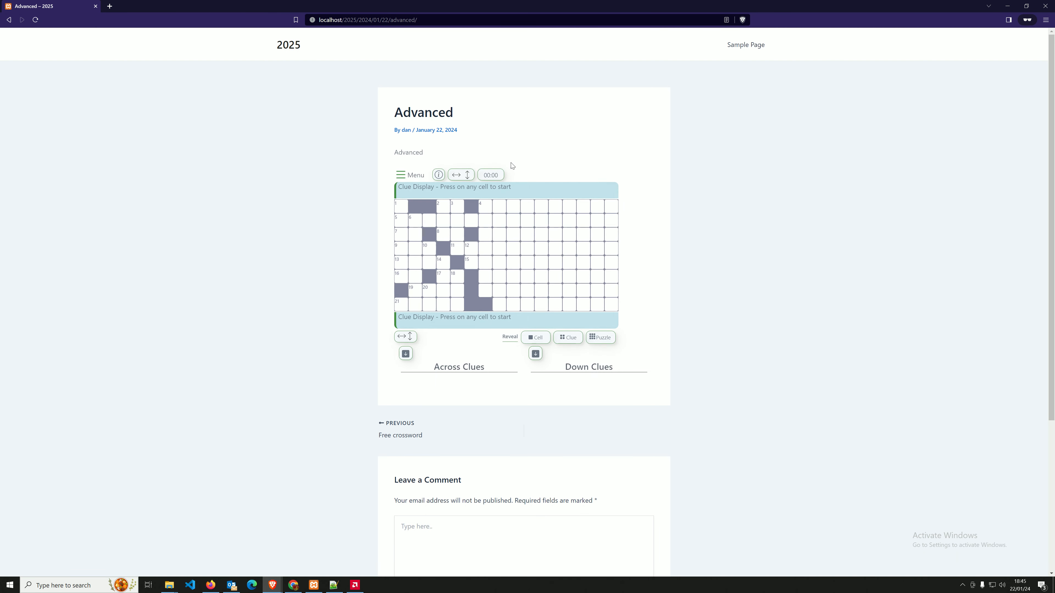
Type ABCDEF down from cell 1, save puzzle progress, and reload the page.
left_click(403, 176)
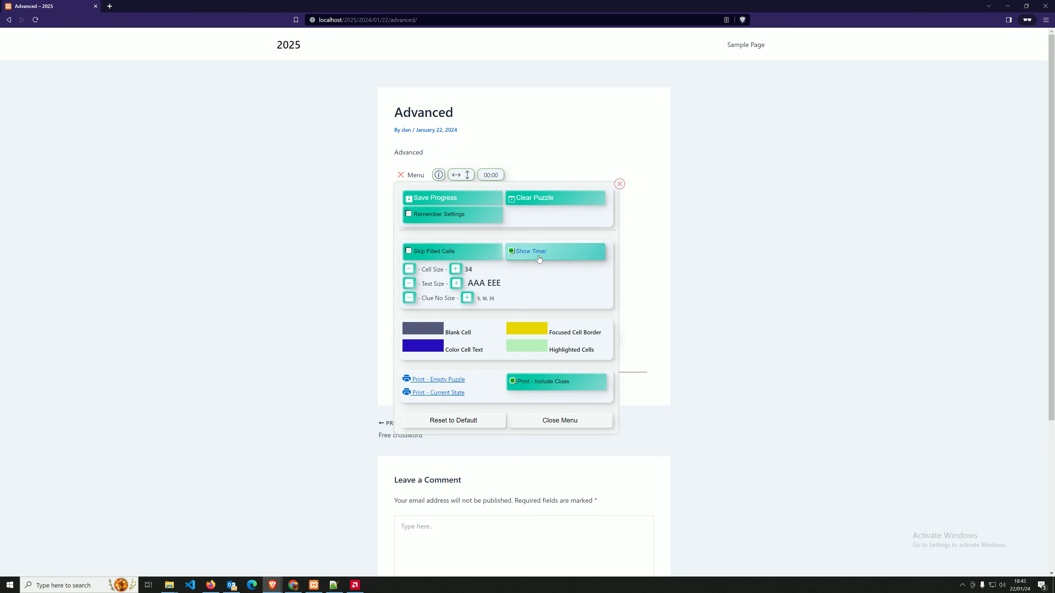
left_click(401, 177)
left_click(396, 207)
type("ABCDEF")
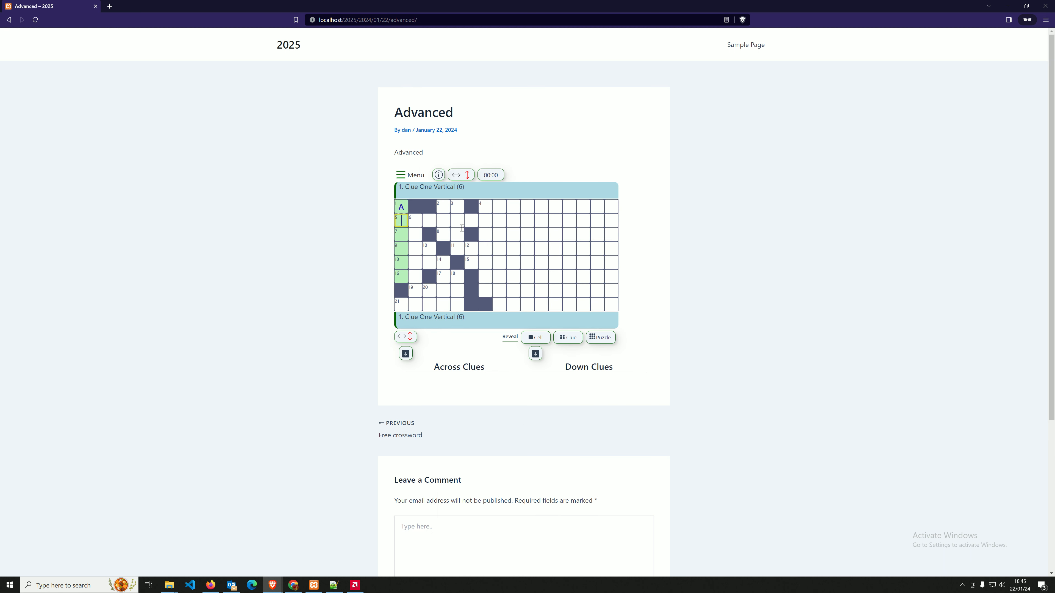
left_click(427, 176)
left_click(436, 198)
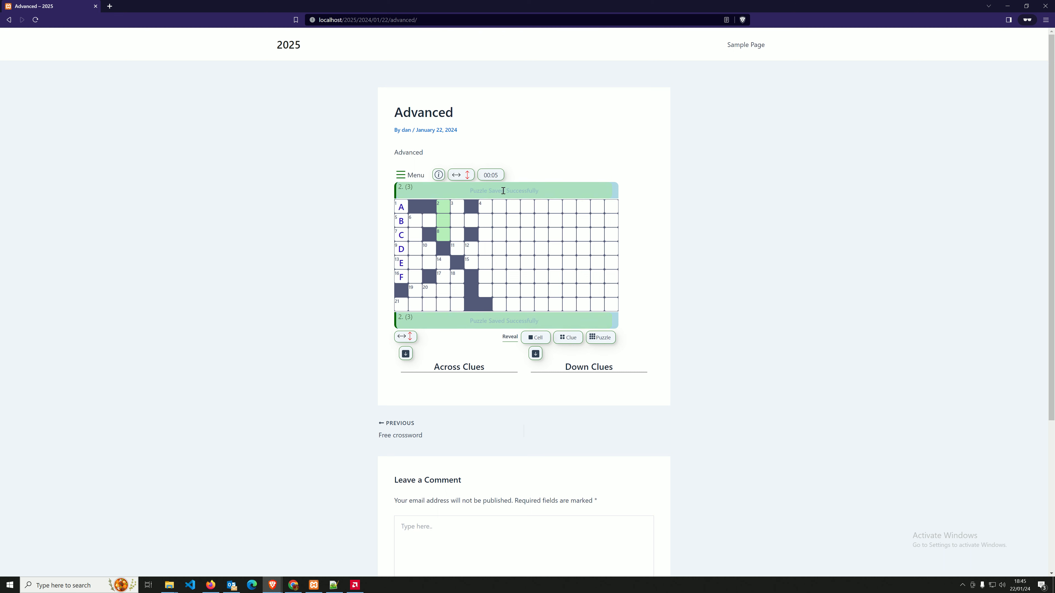
key("F5")
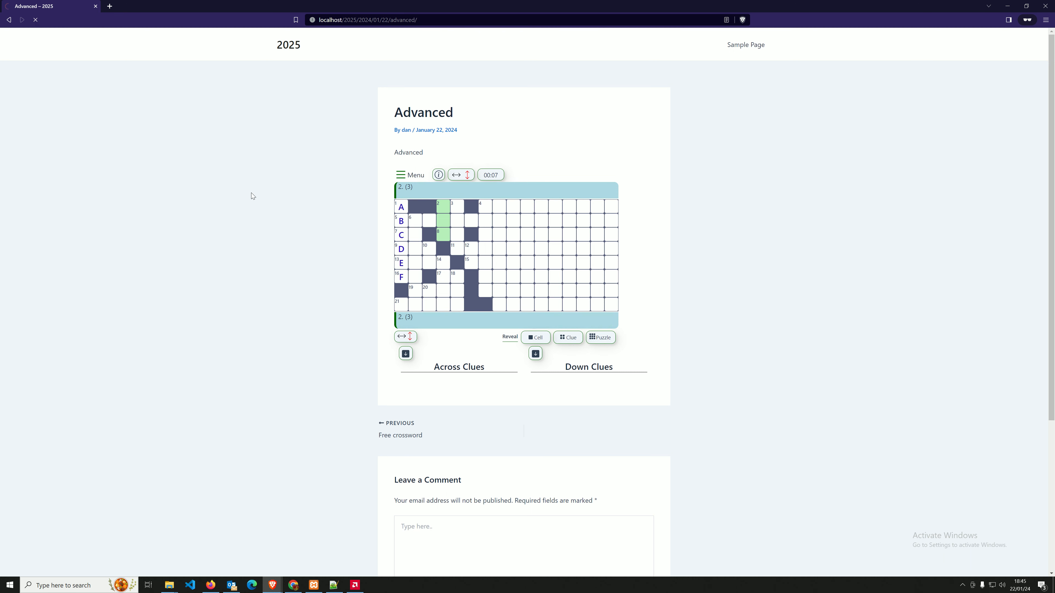
key("F5")
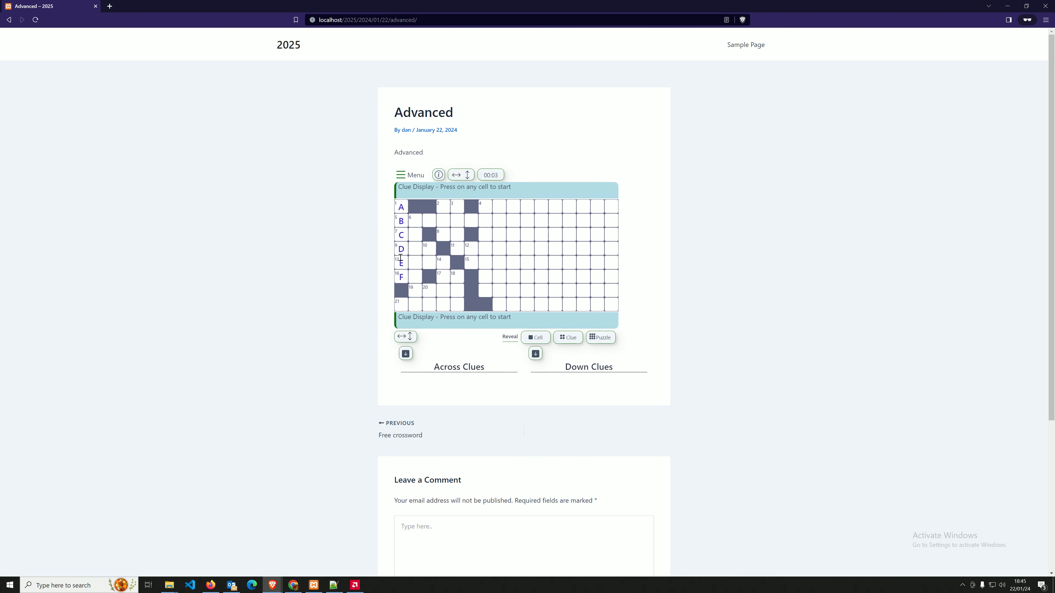
Clear the puzzle, turn on remembering settings, and type ABC into a top-row column.
left_click(410, 177)
left_click(538, 202)
left_click(502, 316)
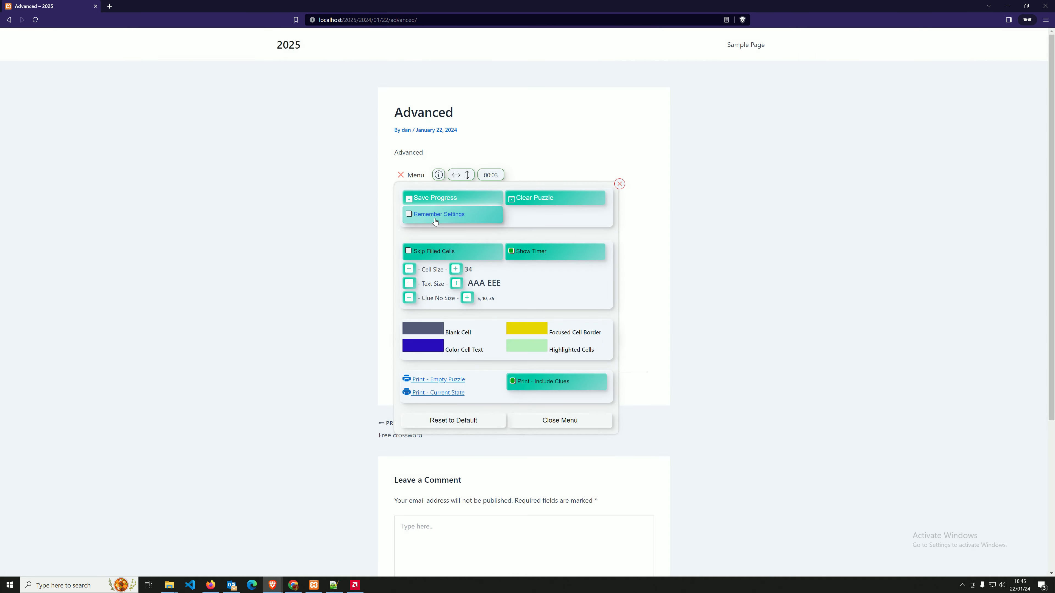
left_click(434, 221)
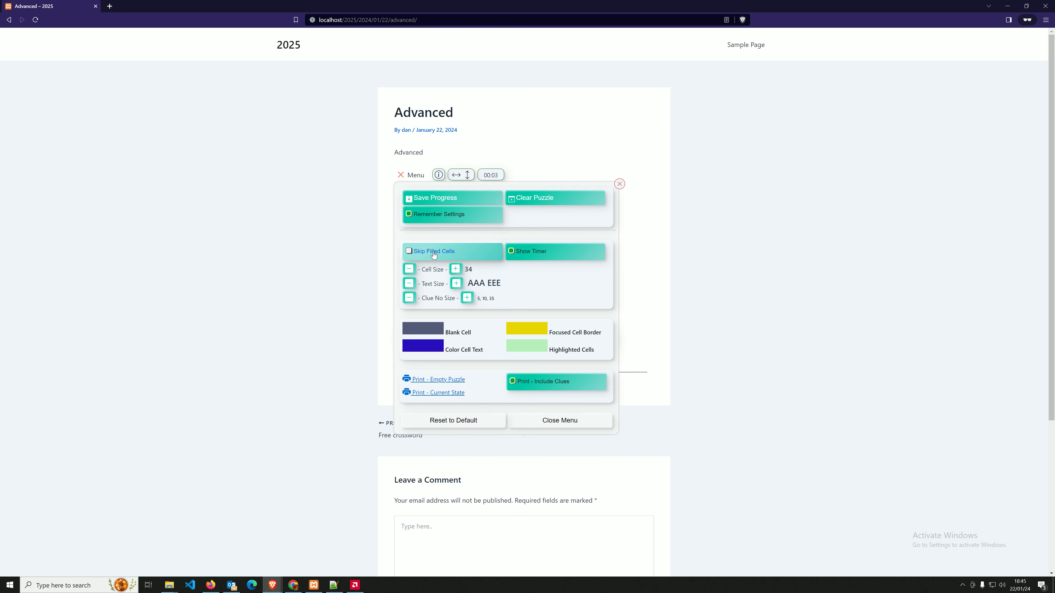
left_click(411, 176)
left_click(531, 207)
type("ABCDEF")
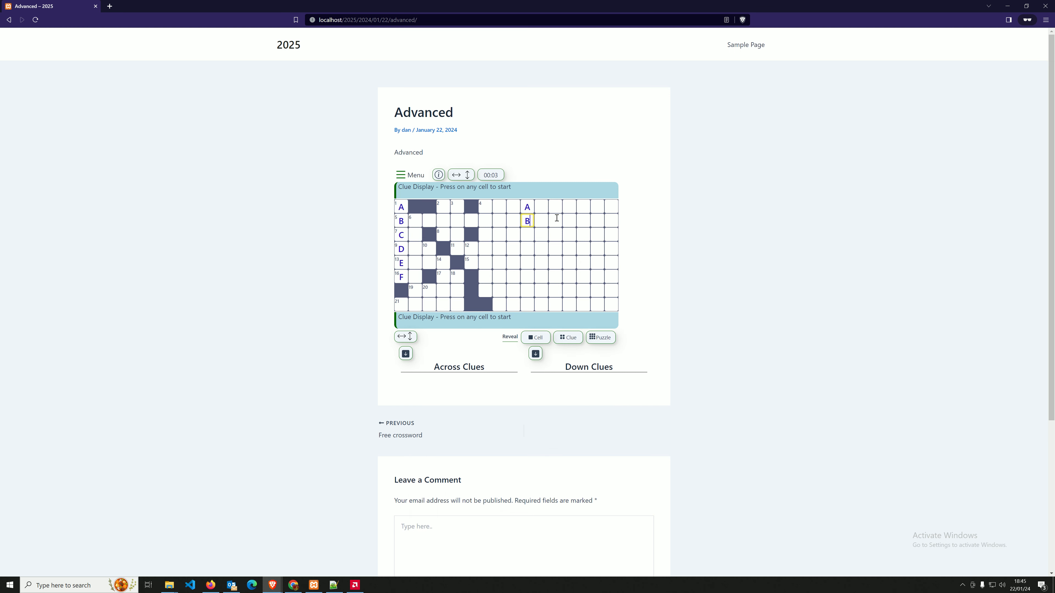
Move focus around the grid cells, then go back to the Advanced Crossword admin page.
left_click(527, 206)
left_click(508, 222)
left_click(503, 224)
key("Down")
key("Down")
left_click(567, 246)
left_click(540, 234)
left_click(503, 236)
left_click(530, 216)
left_click(293, 584)
left_click(272, 585)
left_click(231, 551)
left_click(56, 6)
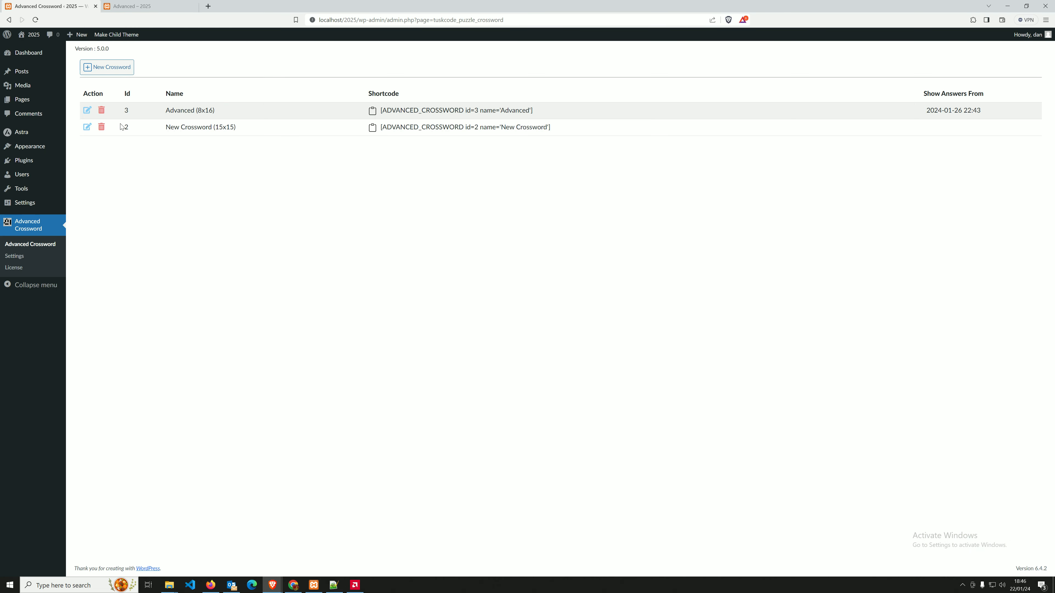
Edit Advanced (8x16), accept Save and Update Clue to regenerate clues, and save it.
left_click(87, 110)
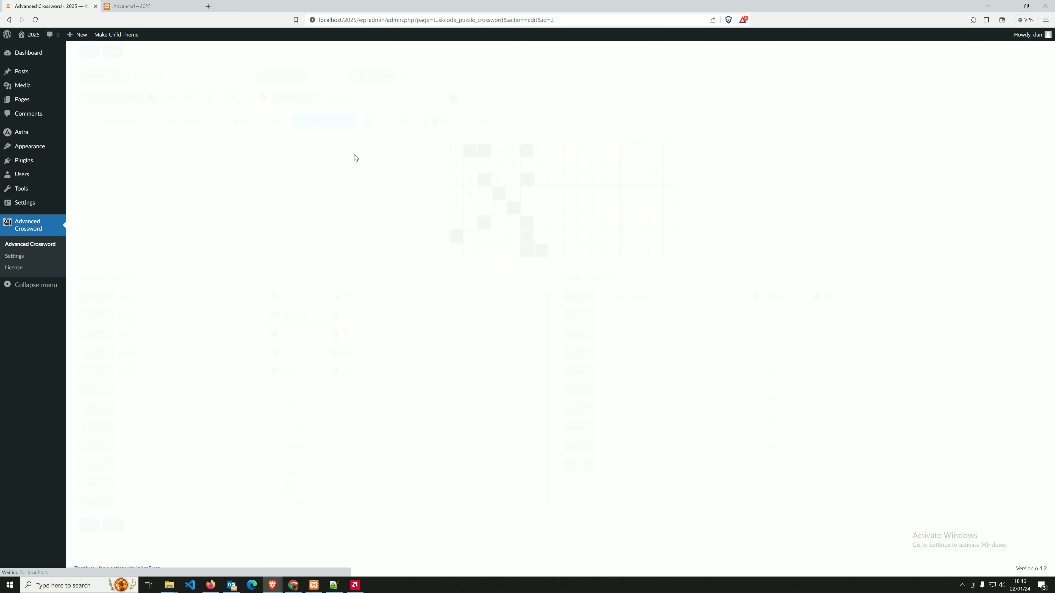
left_click(129, 132)
left_click(535, 155)
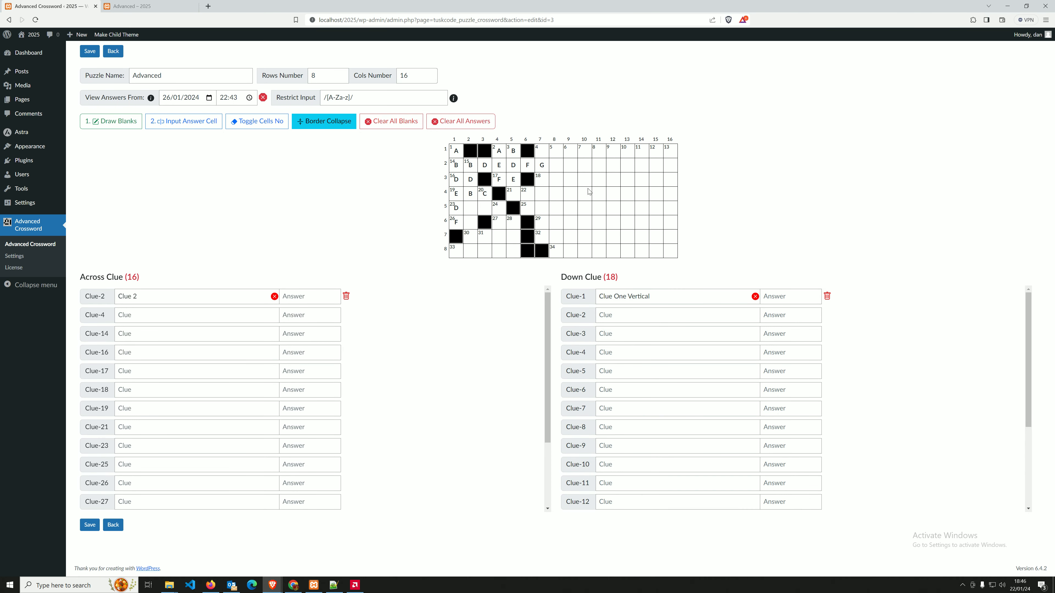
left_click(88, 54)
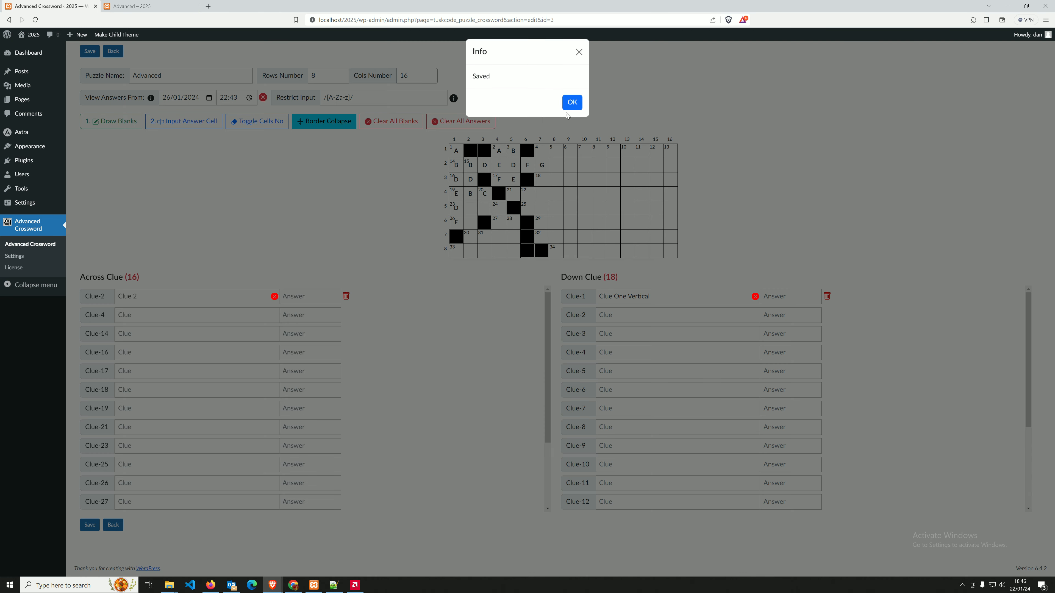
left_click(572, 102)
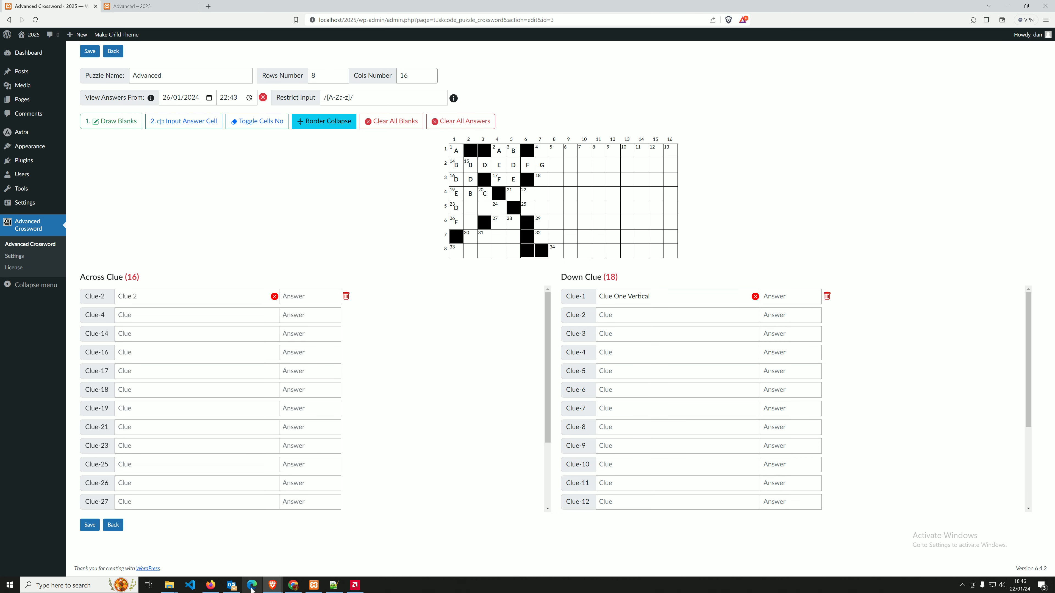
Reload the published Advanced crossword and enter ABC into 4-across.
mouse_move(279, 584)
left_click(318, 546)
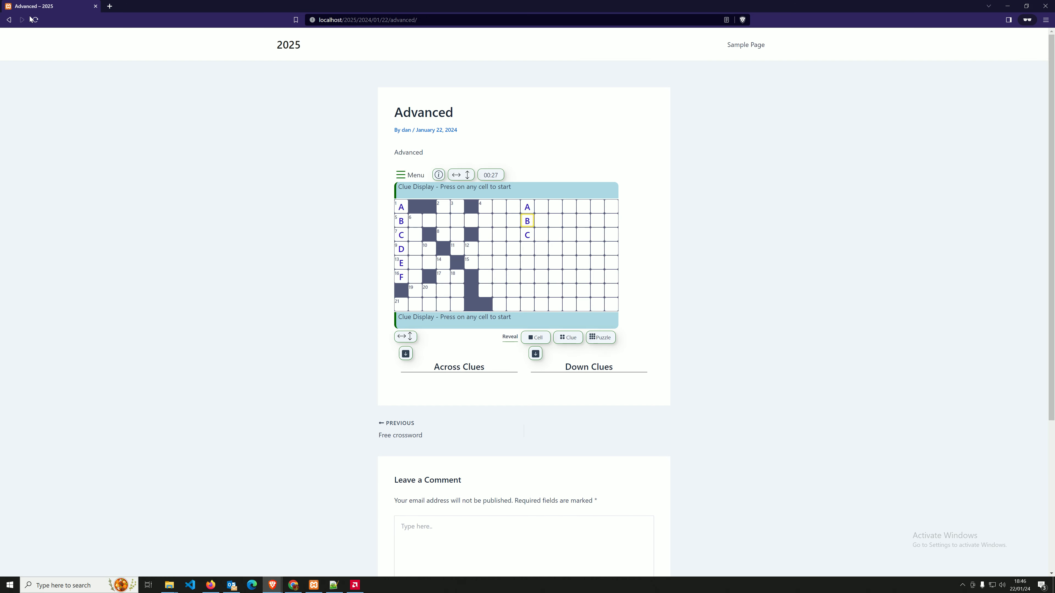
left_click(37, 22)
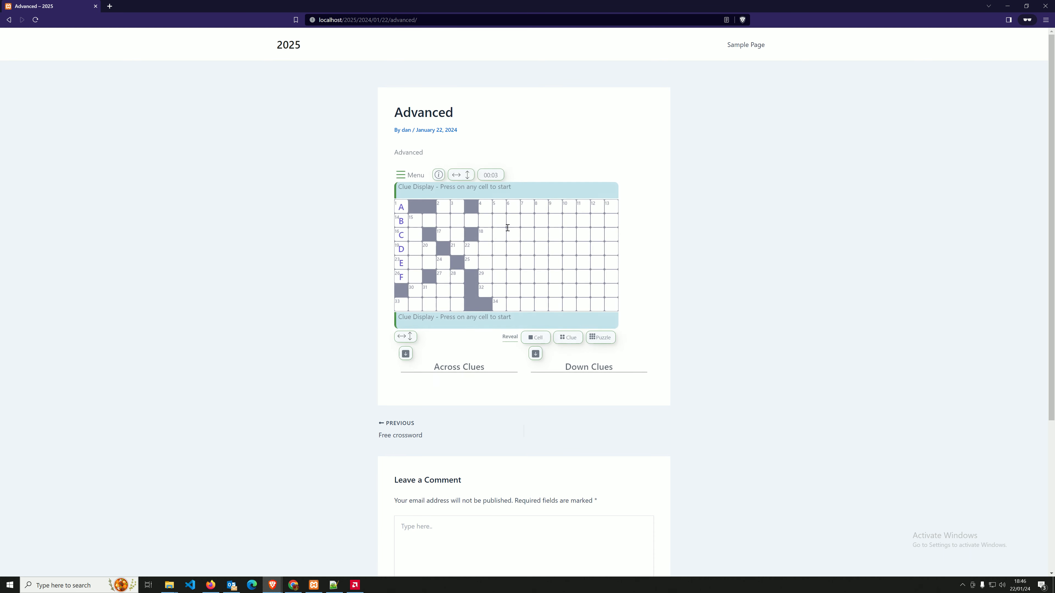
left_click(517, 206)
type("ABC")
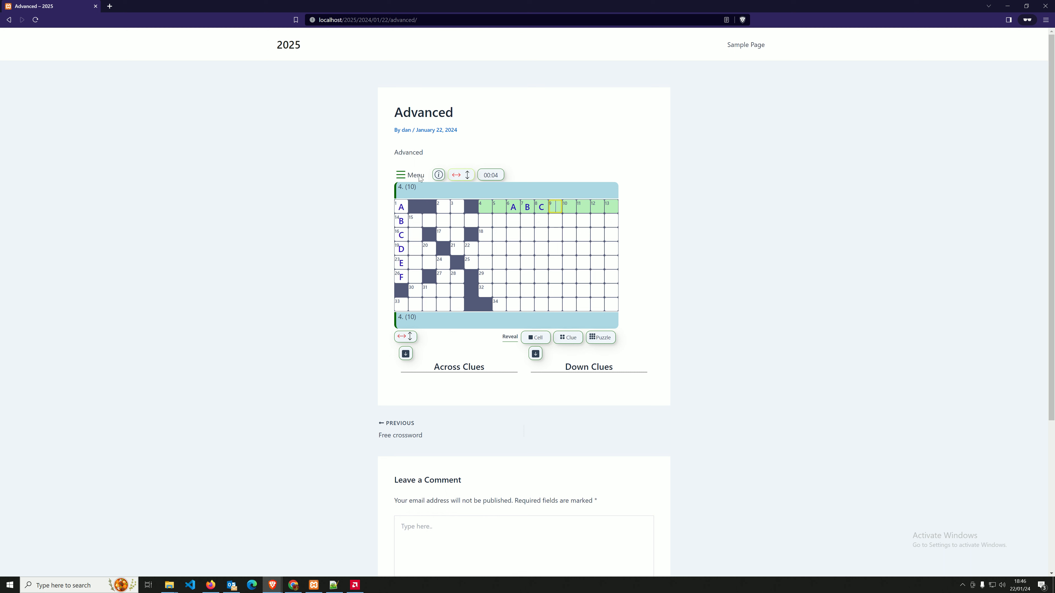
Add AA and E to the top across answer, trying the Menu and direction toggle along the way.
left_click(415, 175)
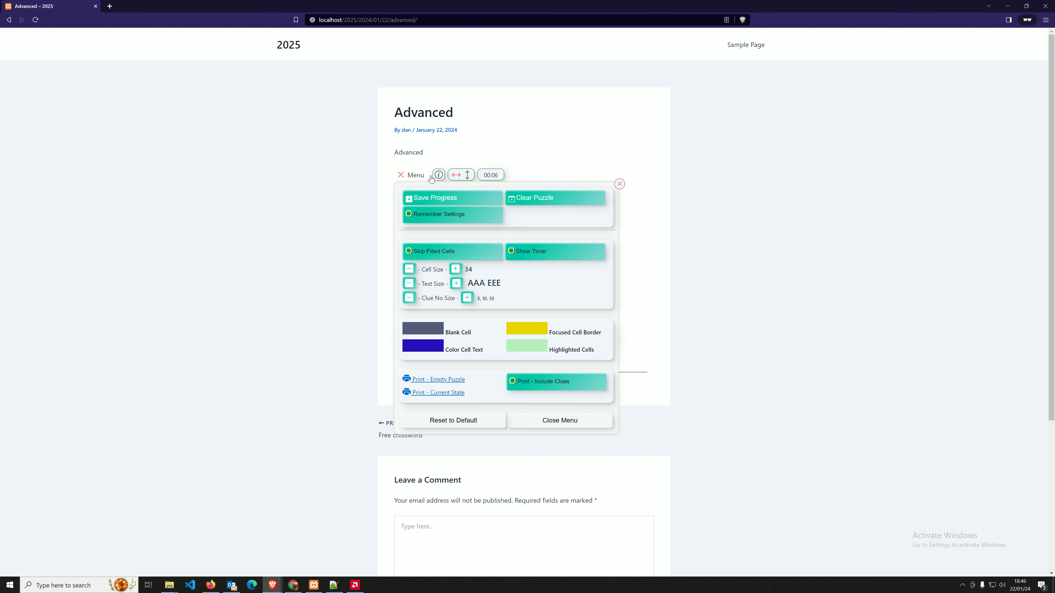
left_click(486, 202)
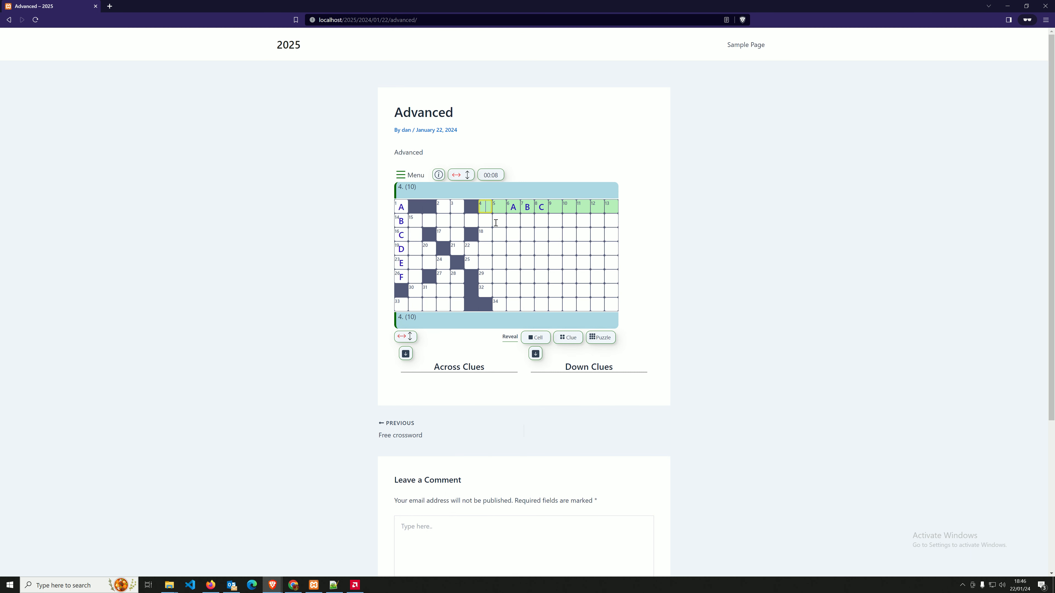
type("AA")
left_click(458, 175)
left_click(459, 176)
left_click(408, 175)
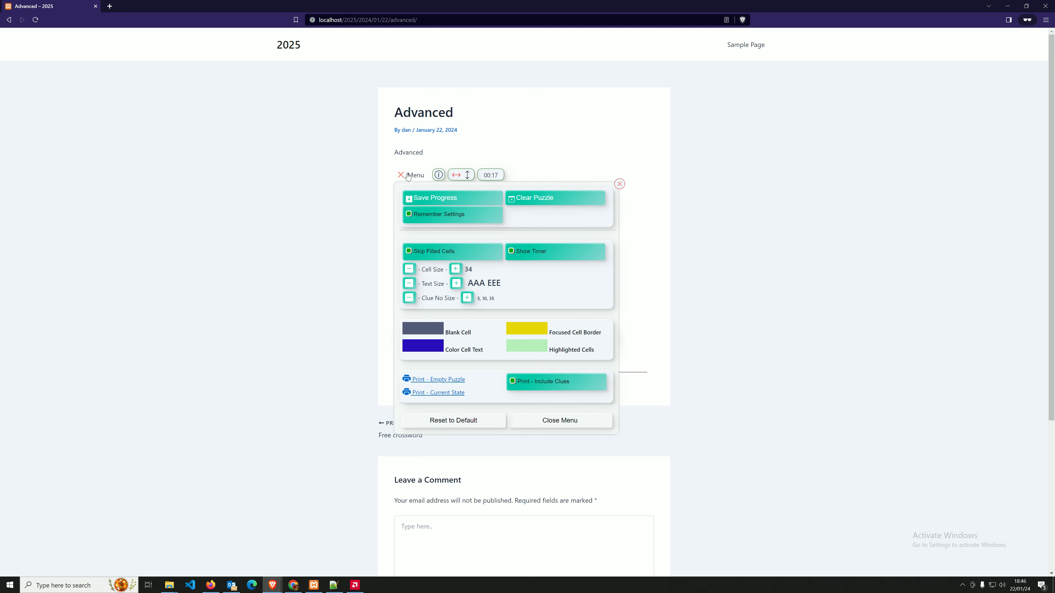
left_click(408, 175)
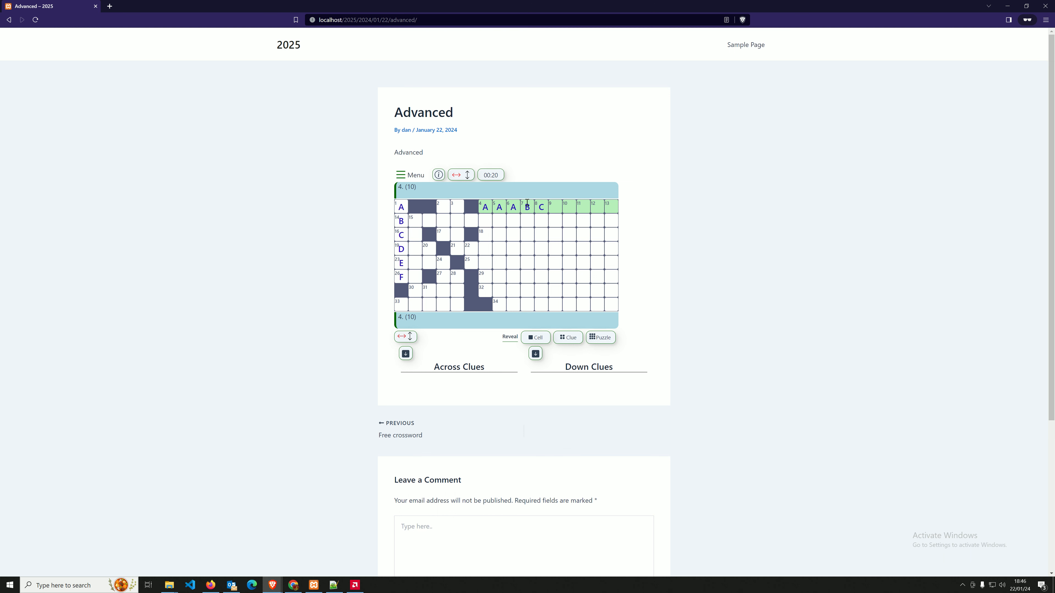
type("E")
Select 18-across and 25-across and try Reveal Cell and Reveal Clue, dismissing the not-available notices.
left_click(510, 233)
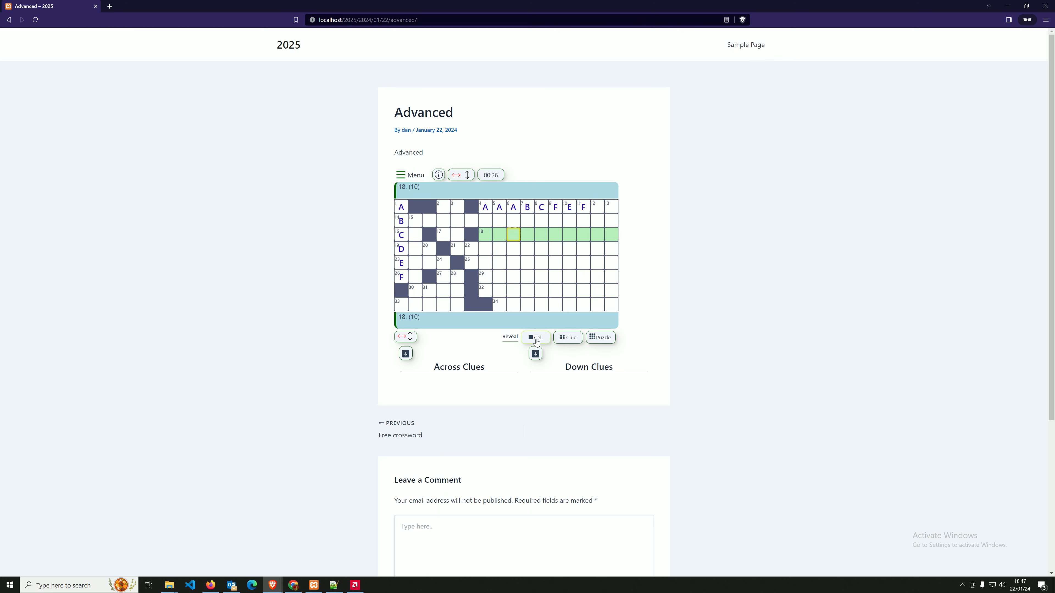
left_click(536, 339)
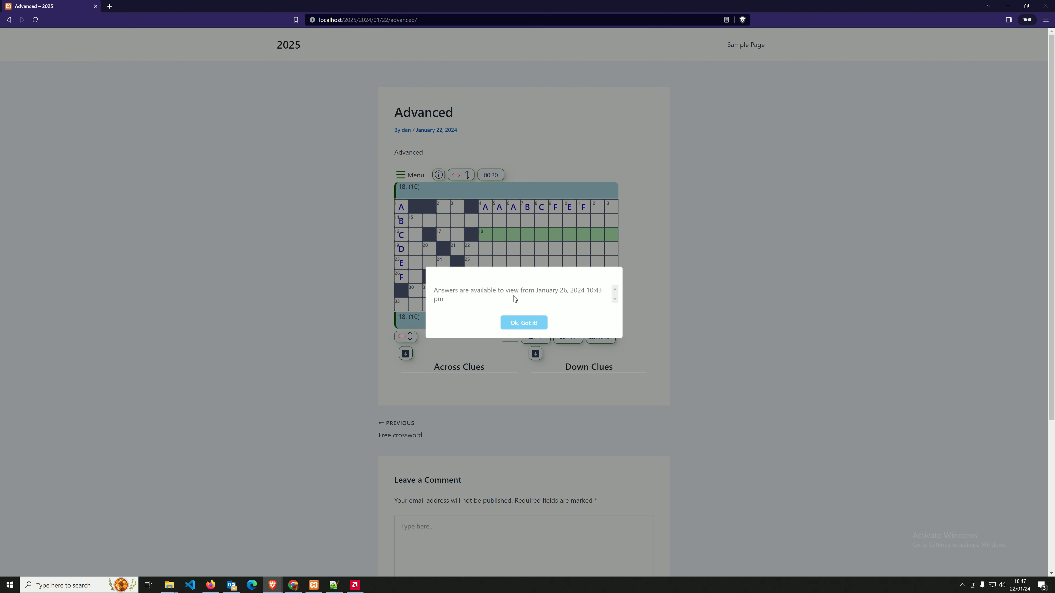
left_click(524, 324)
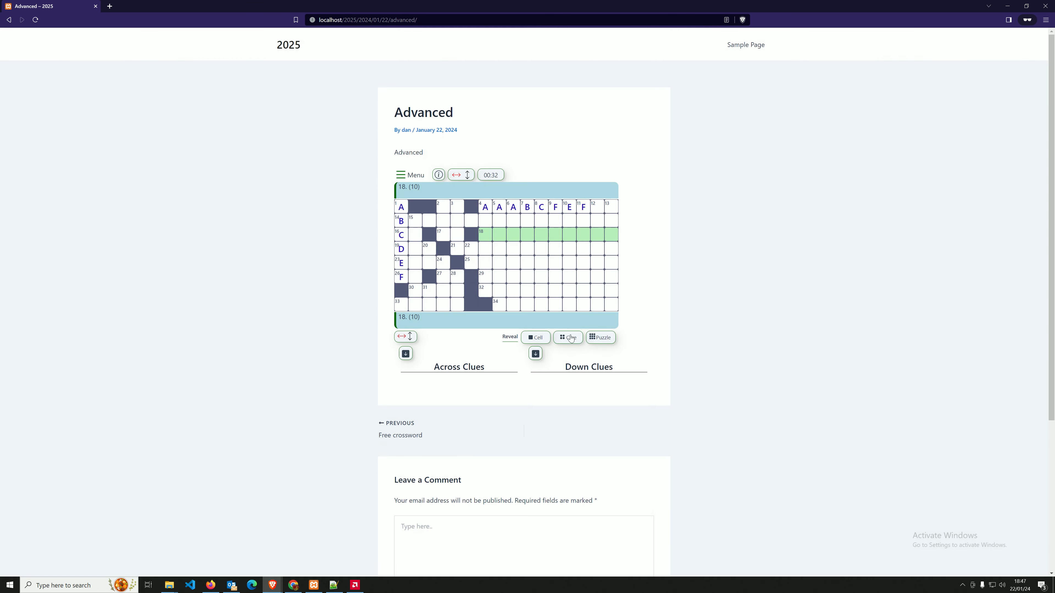
left_click(512, 266)
left_click(512, 251)
left_click(500, 264)
left_click(570, 337)
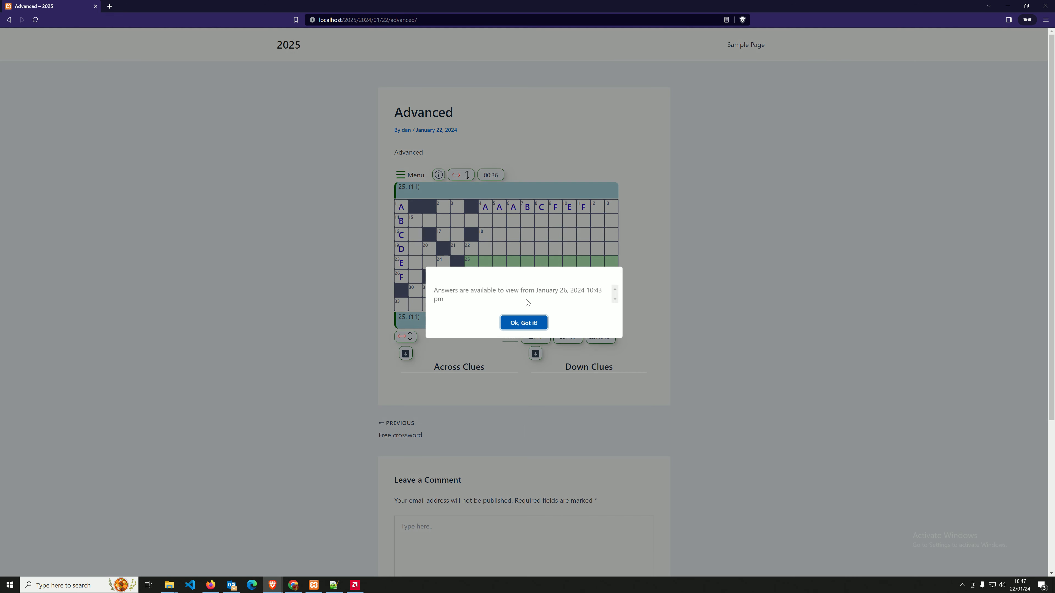
left_click(524, 323)
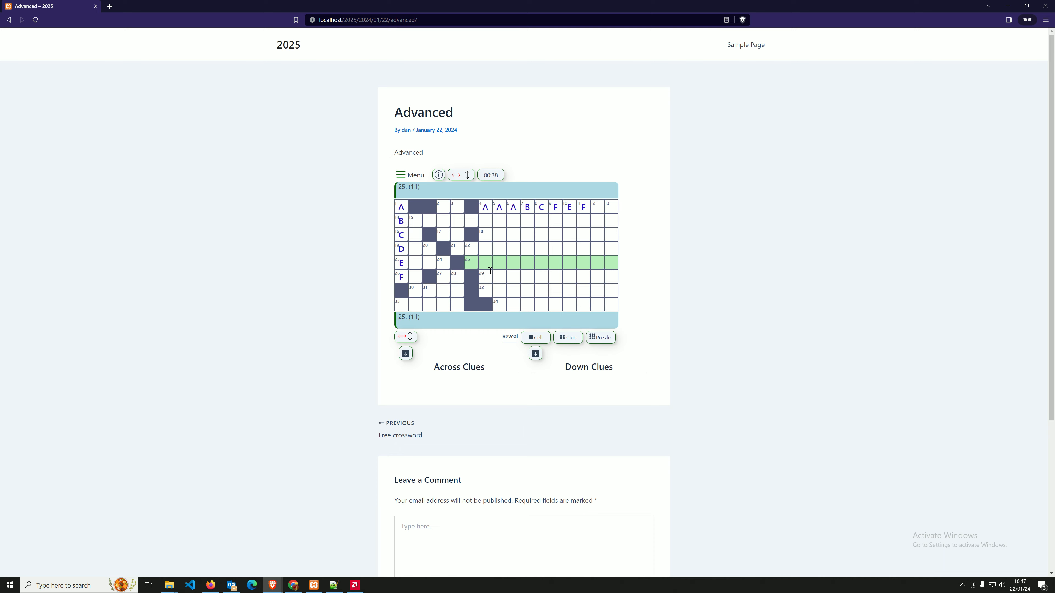
Retry Reveal Cell, Reveal Clue and Reveal Puzzle, confirming each is blocked until January 26, 2024.
left_click(537, 339)
left_click(524, 323)
left_click(571, 336)
left_click(523, 326)
left_click(603, 338)
left_click(523, 324)
Select cells in 18-across, 14-across, Clue 2 and Clue One Vertical.
left_click(513, 234)
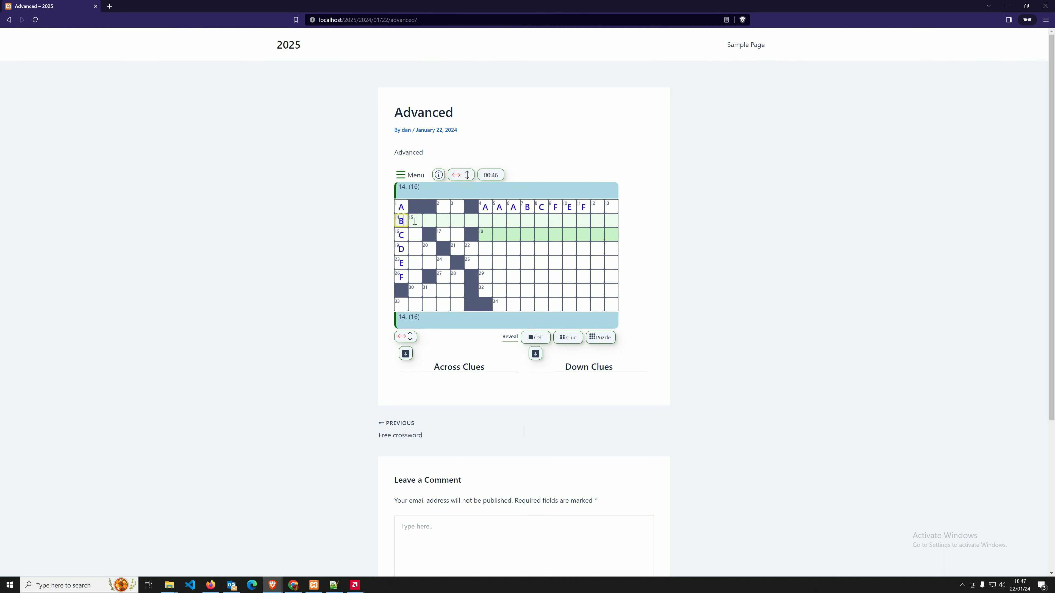
left_click(403, 221)
left_click(444, 209)
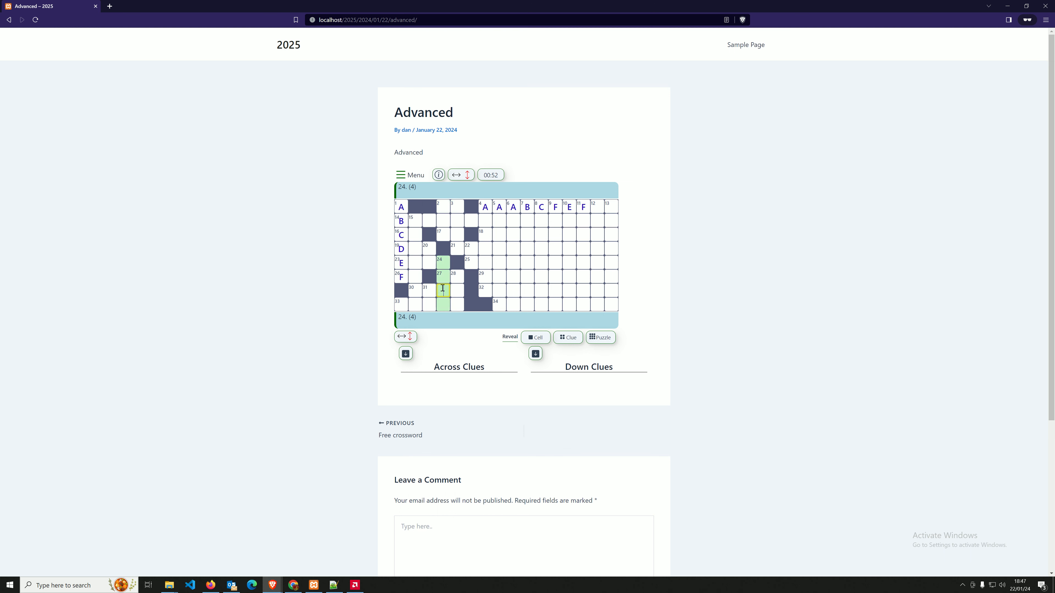
left_click(409, 227)
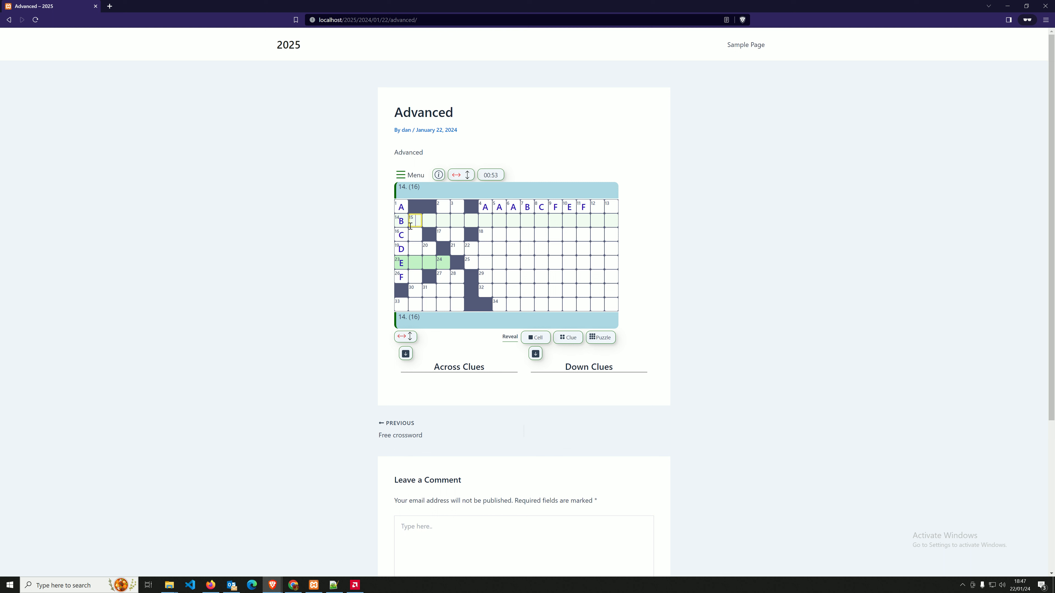
left_click(400, 209)
left_click(400, 219)
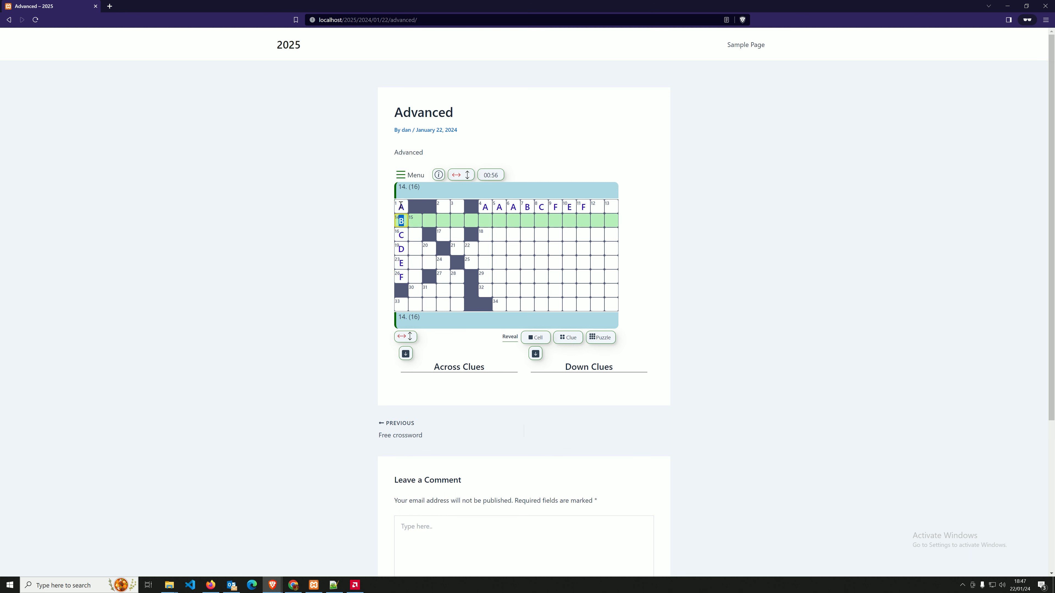
left_click(402, 207)
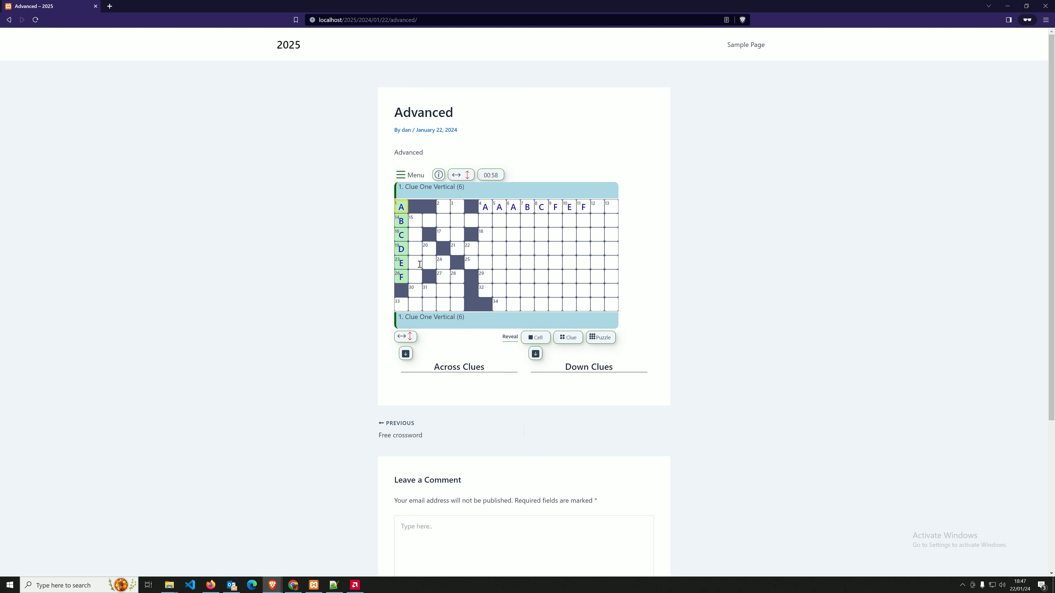
Collapse and expand the across and down clue lists several times, leaving them expanded.
left_click(406, 354)
scroll(449, 313, "down", 3)
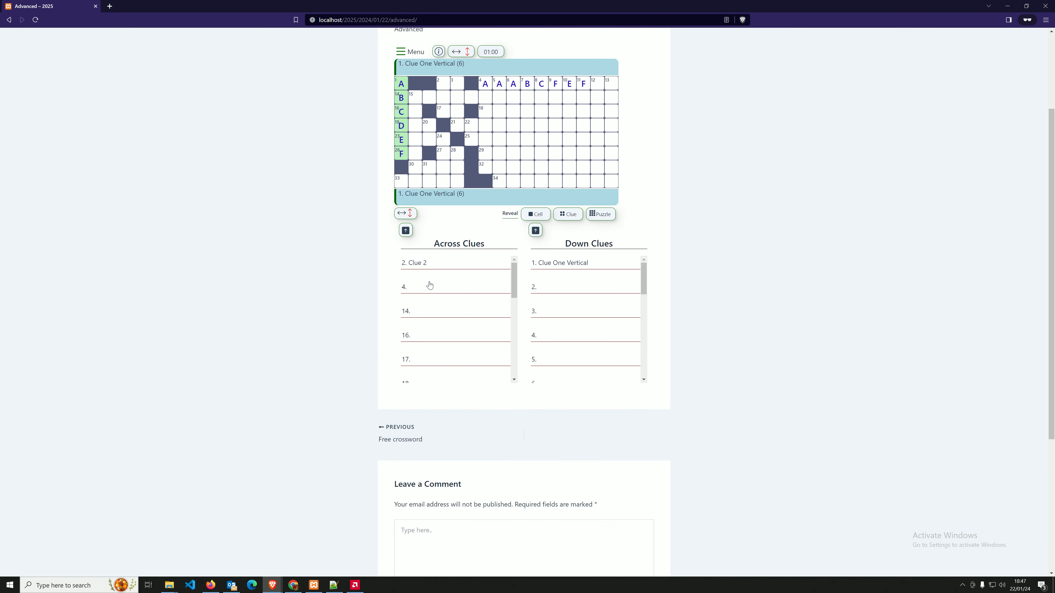
scroll(449, 313, "down", 1)
left_click(405, 190)
left_click(405, 190)
left_click(405, 190)
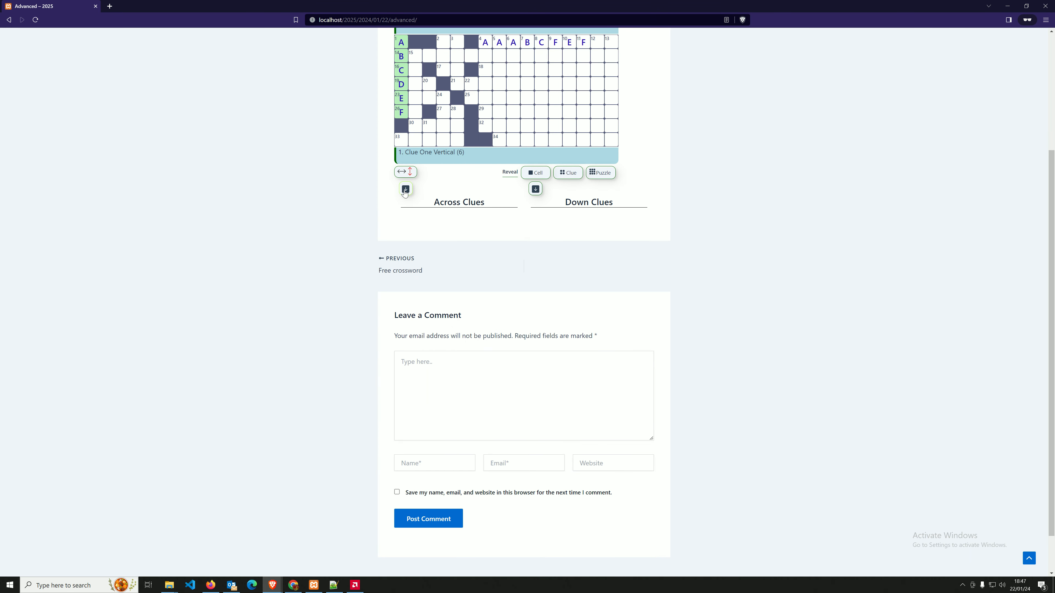
left_click(405, 191)
left_click(405, 190)
left_click(405, 190)
left_click(404, 190)
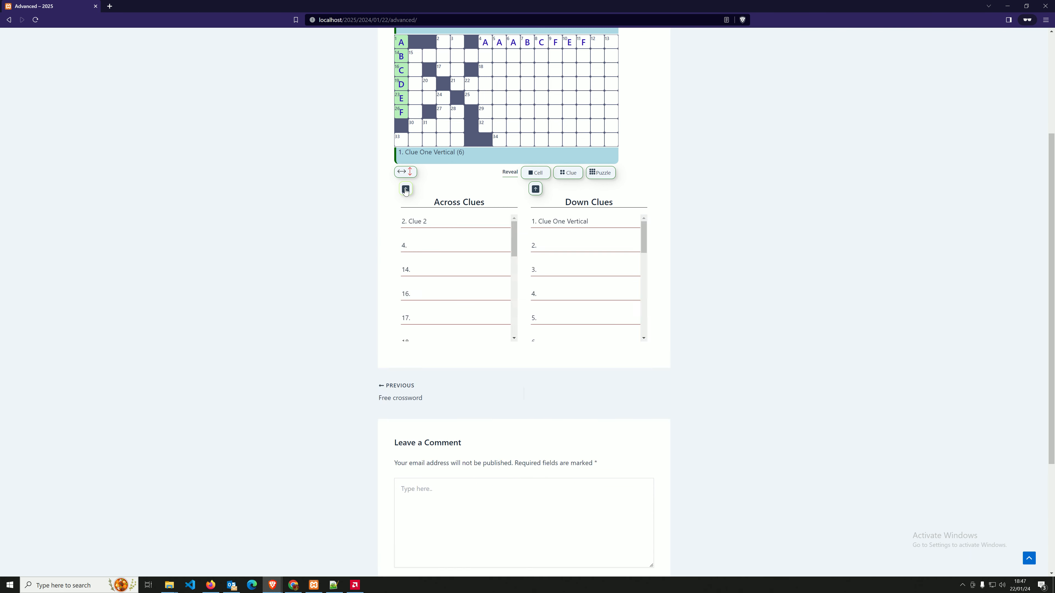
left_click(405, 190)
Jump between Clue 2, Clue One Vertical, across 4, down 2 and across 14 from the clue lists.
left_click(426, 225)
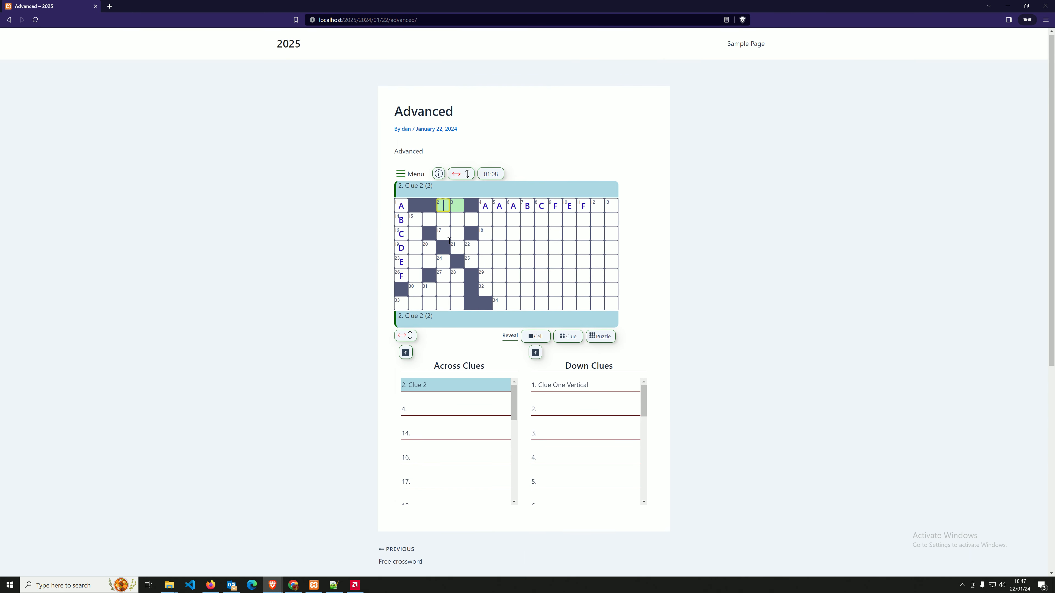
left_click(546, 389)
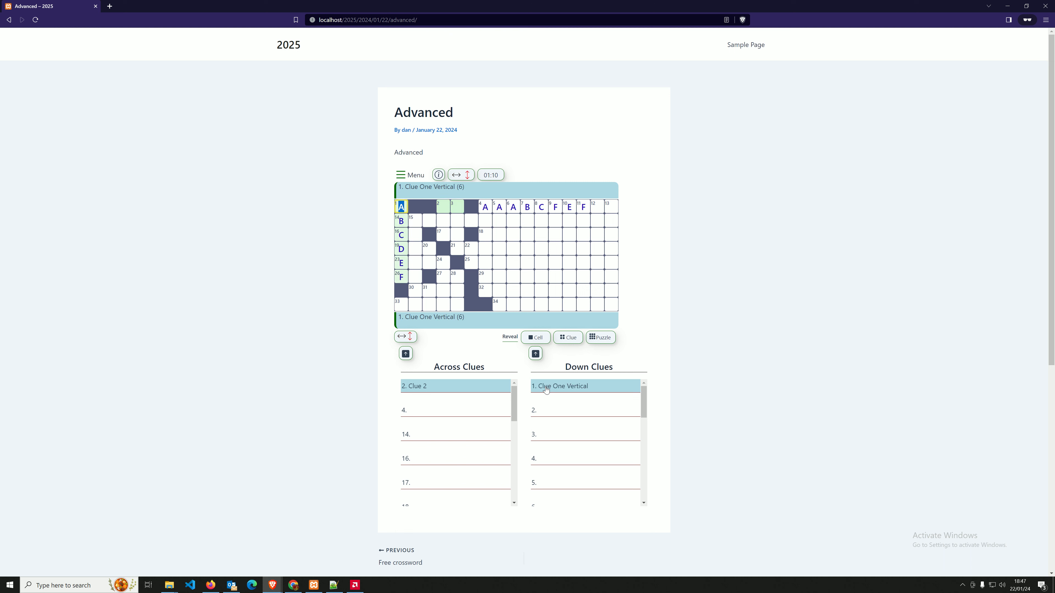
scroll(558, 393, "down", 3)
scroll(557, 390, "up", 3)
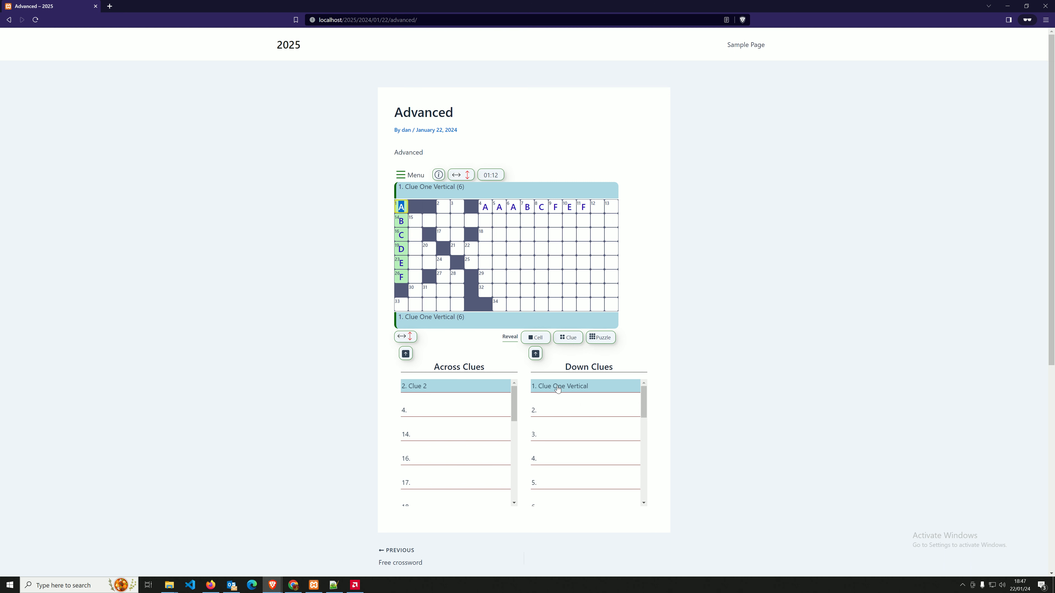
left_click(436, 388)
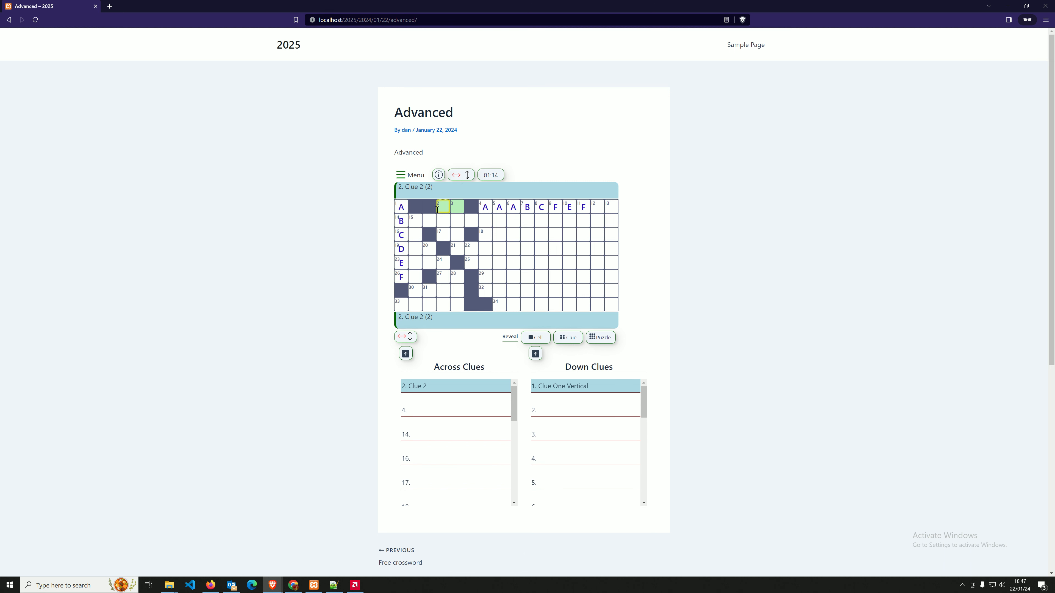
left_click(552, 388)
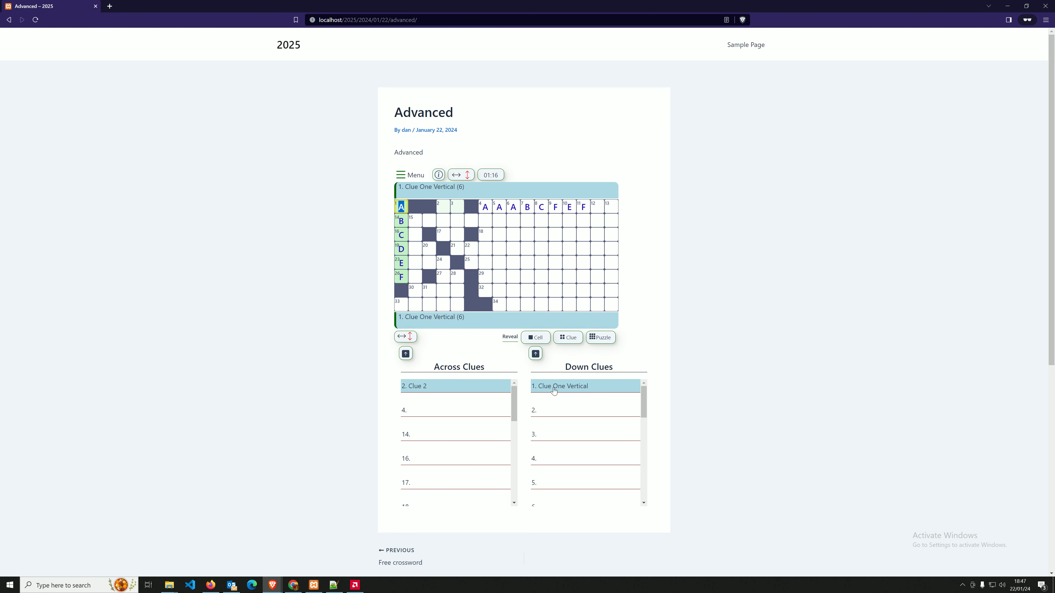
left_click(441, 413)
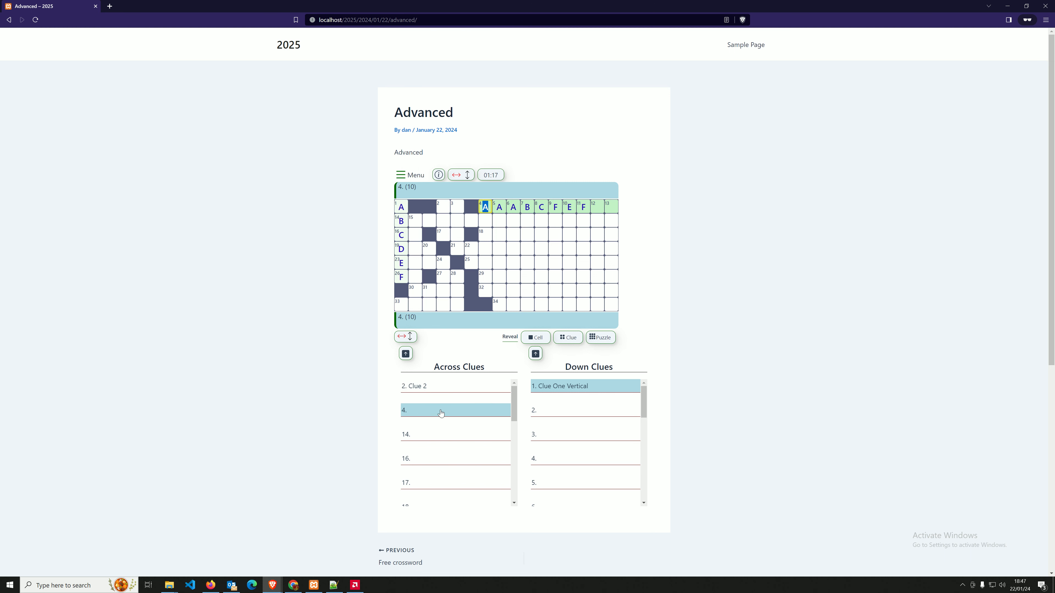
left_click(537, 411)
left_click(407, 435)
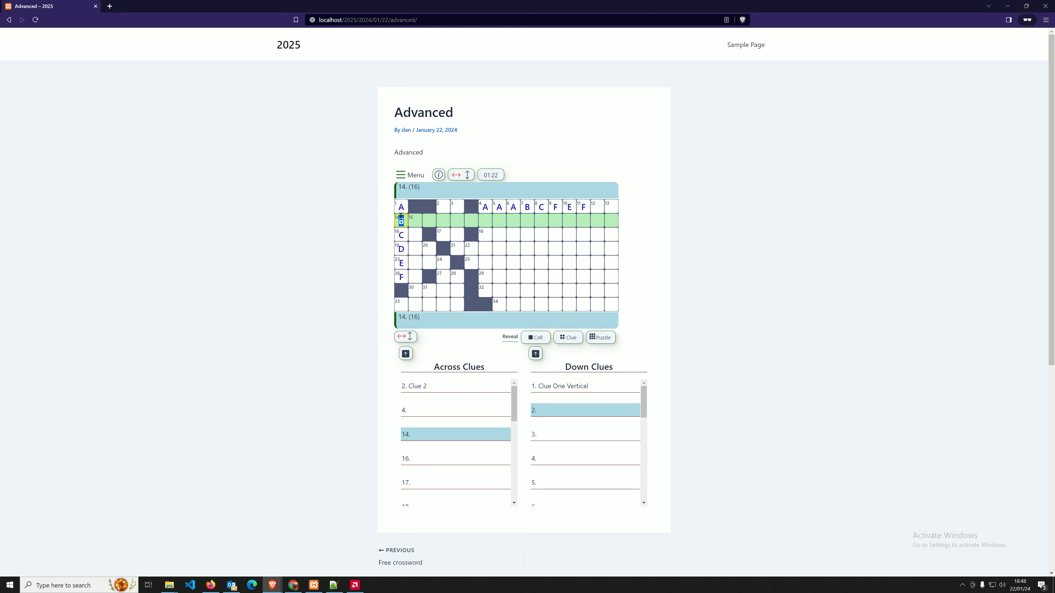
Select across clue 16 and down clue 3, then bring up the crossword Menu.
left_click(409, 220)
left_click(413, 461)
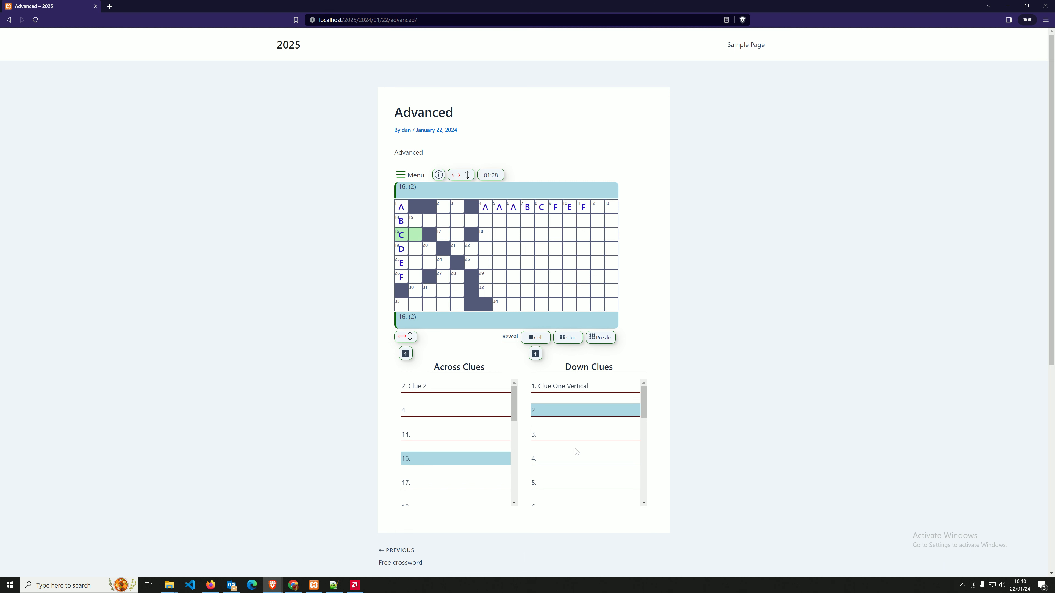
left_click(556, 434)
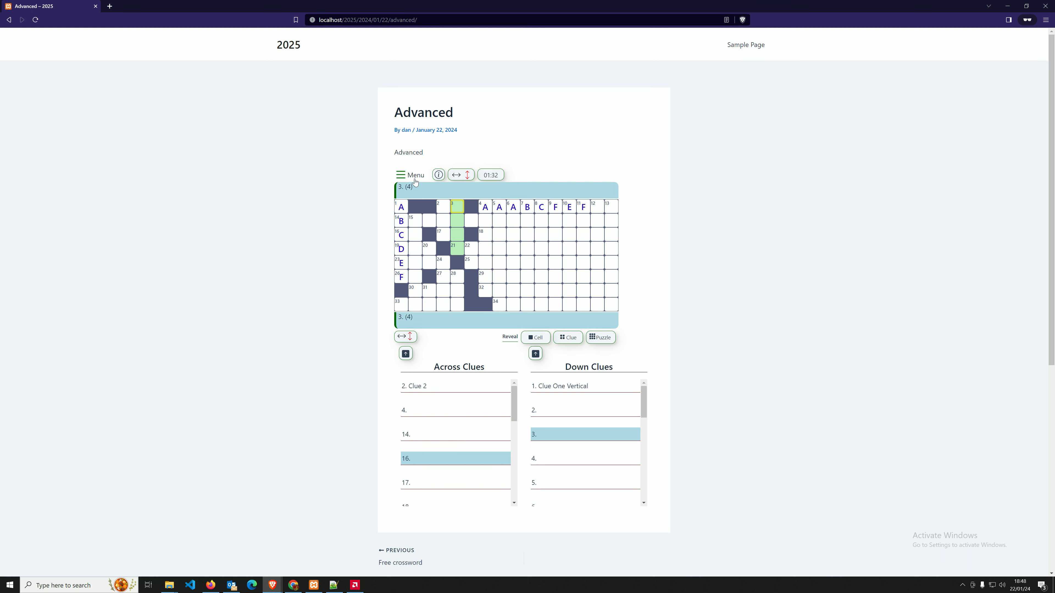
left_click(411, 175)
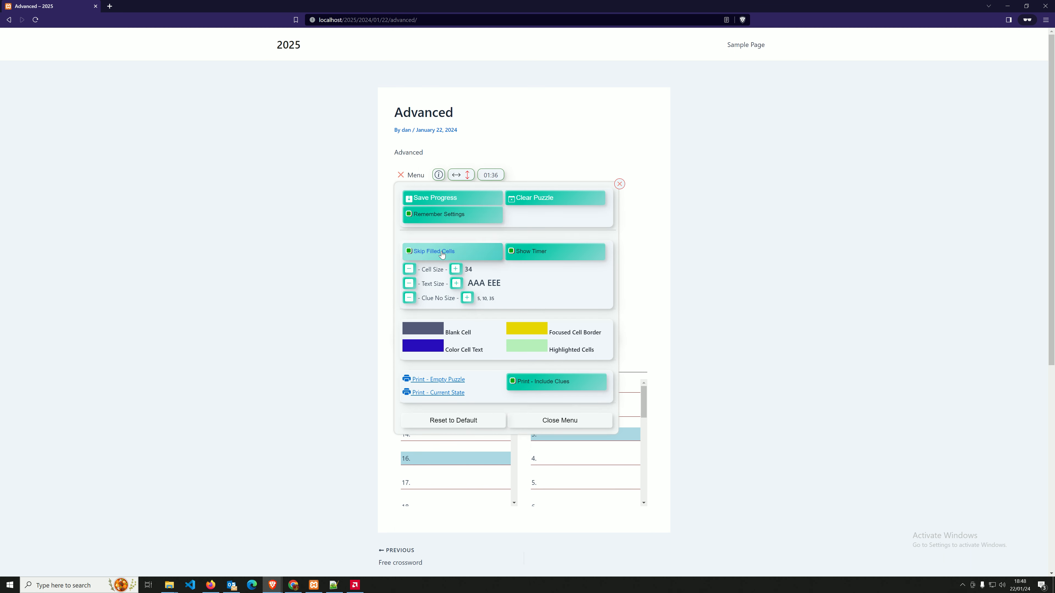
Toggle Show Timer off and on, and raise Cell Size from 34 to 46.
left_click(548, 253)
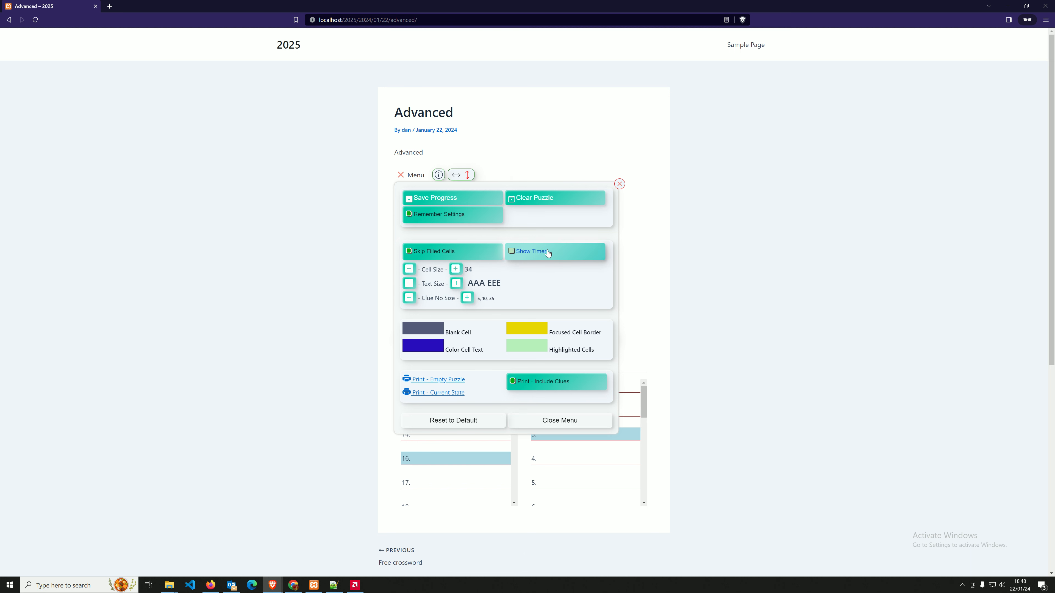
left_click(548, 253)
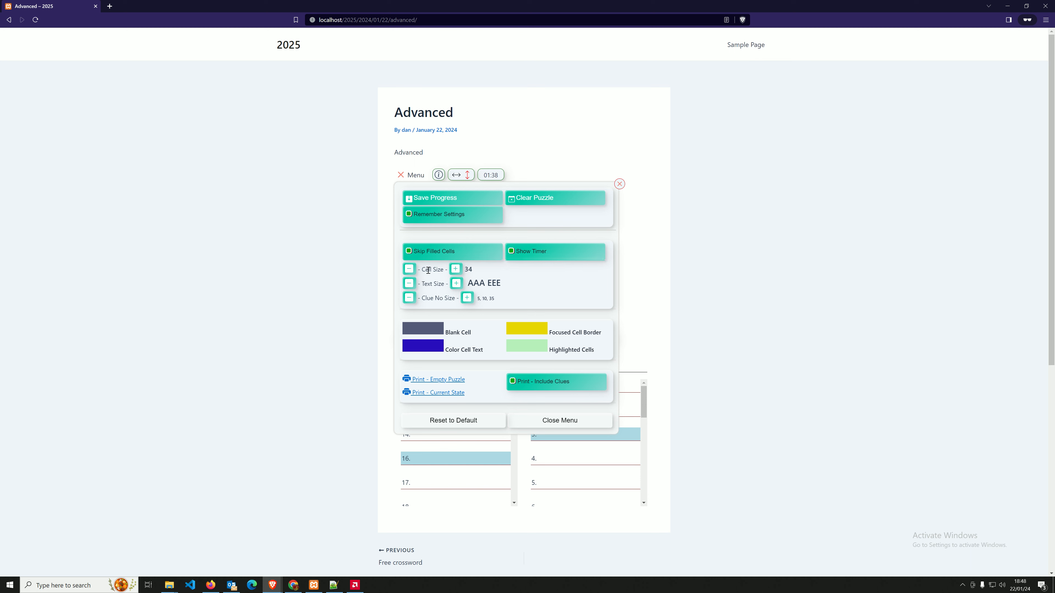
left_click(456, 270)
left_click(456, 270)
left_click(456, 270)
left_click(456, 270)
left_click(456, 270)
left_click(456, 270)
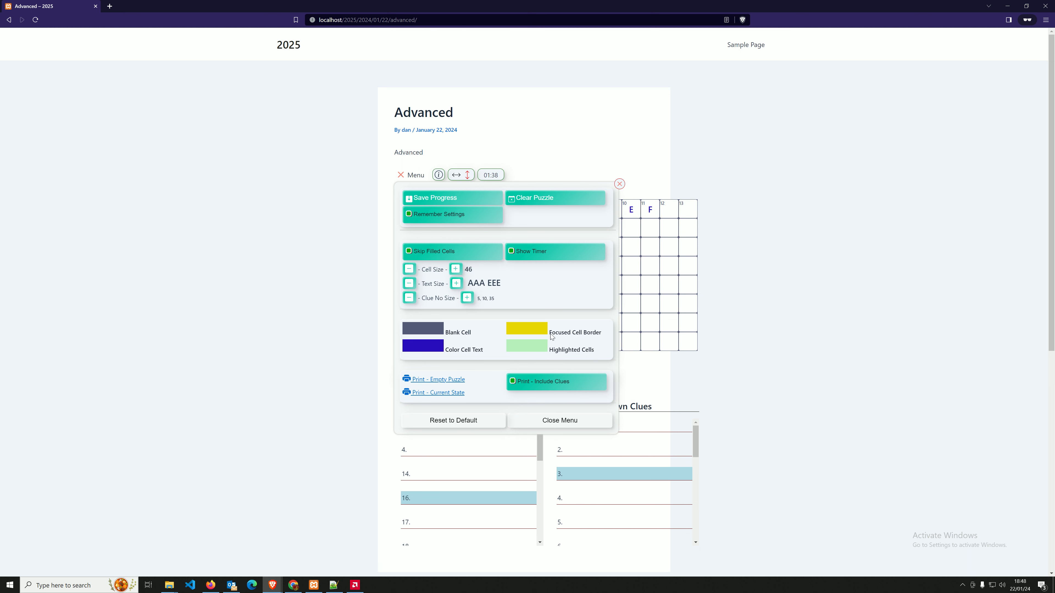
left_click(559, 418)
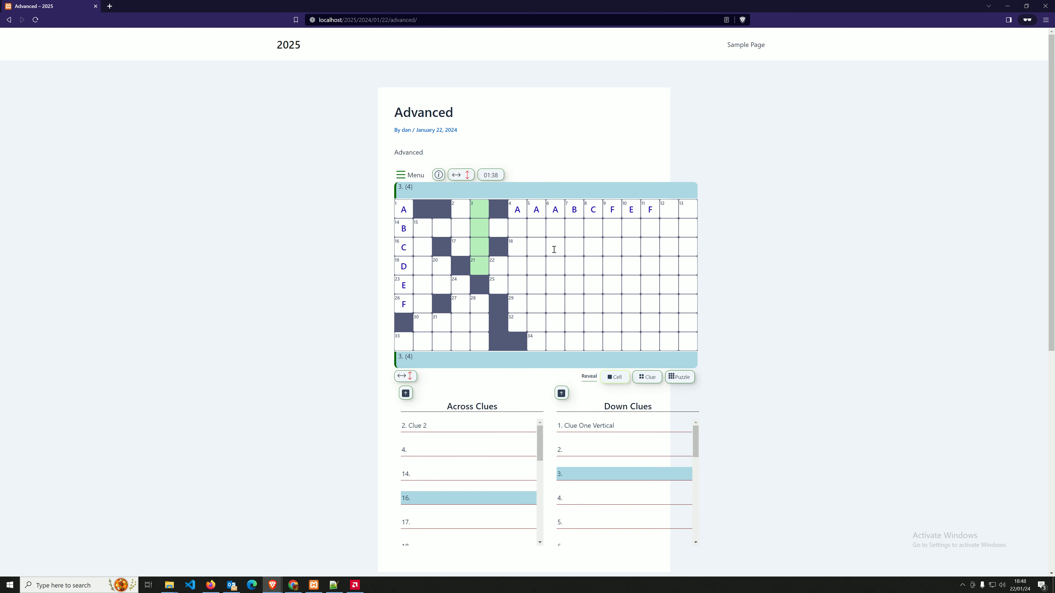
Increase Text Size and Clue No Size by two steps each and check the grid.
left_click(412, 175)
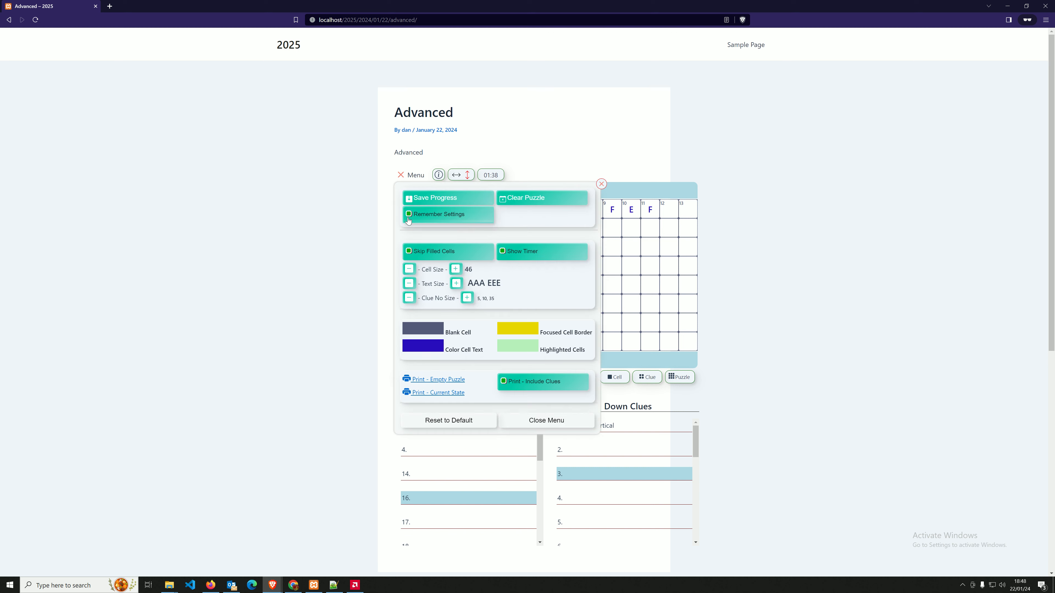
left_click(456, 284)
left_click(456, 284)
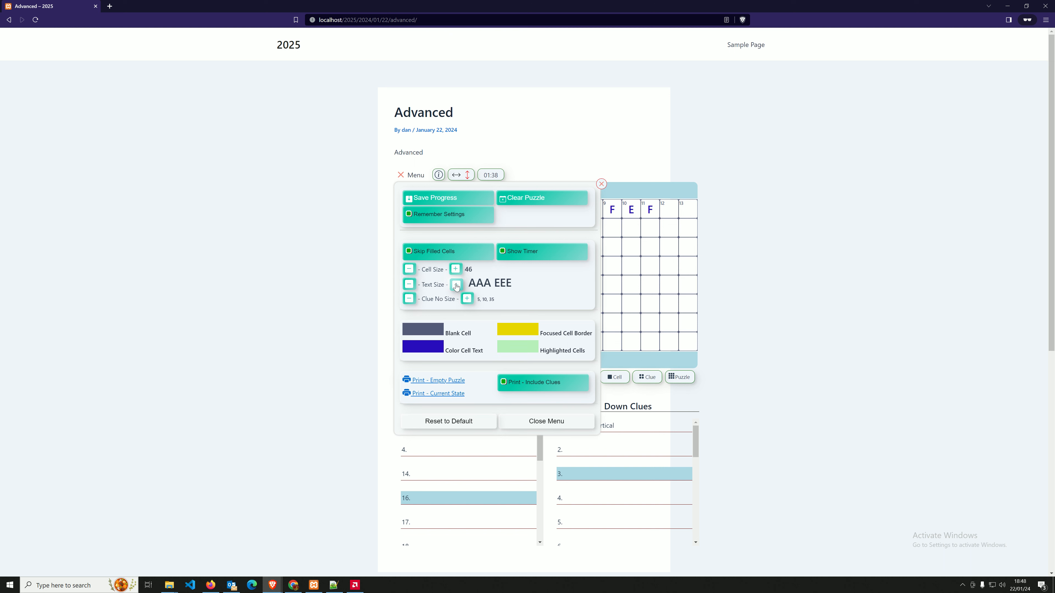
left_click(468, 299)
left_click(467, 299)
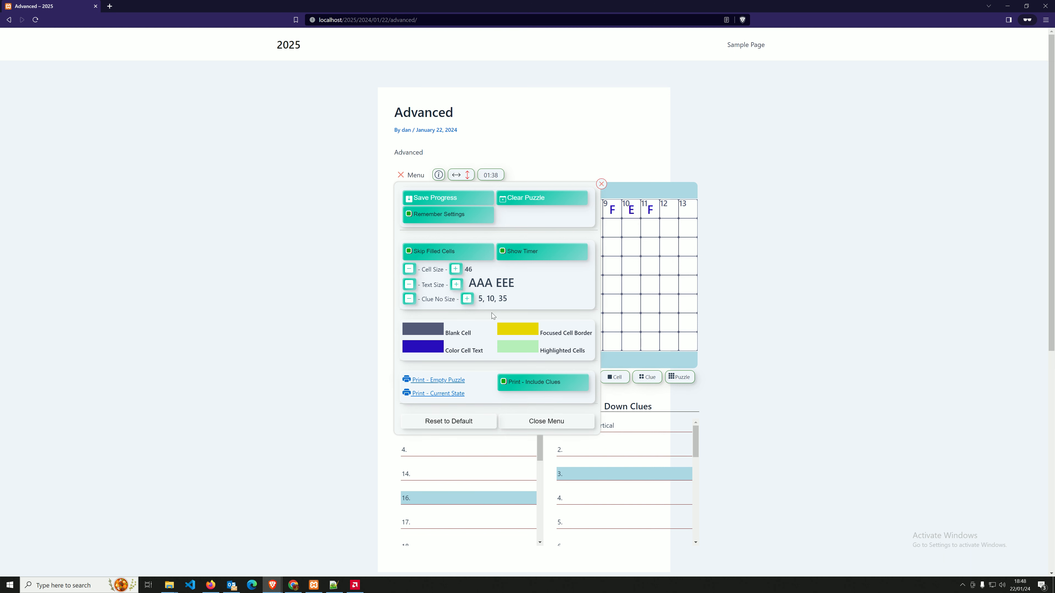
left_click(411, 175)
left_click(571, 250)
left_click(517, 246)
left_click(445, 233)
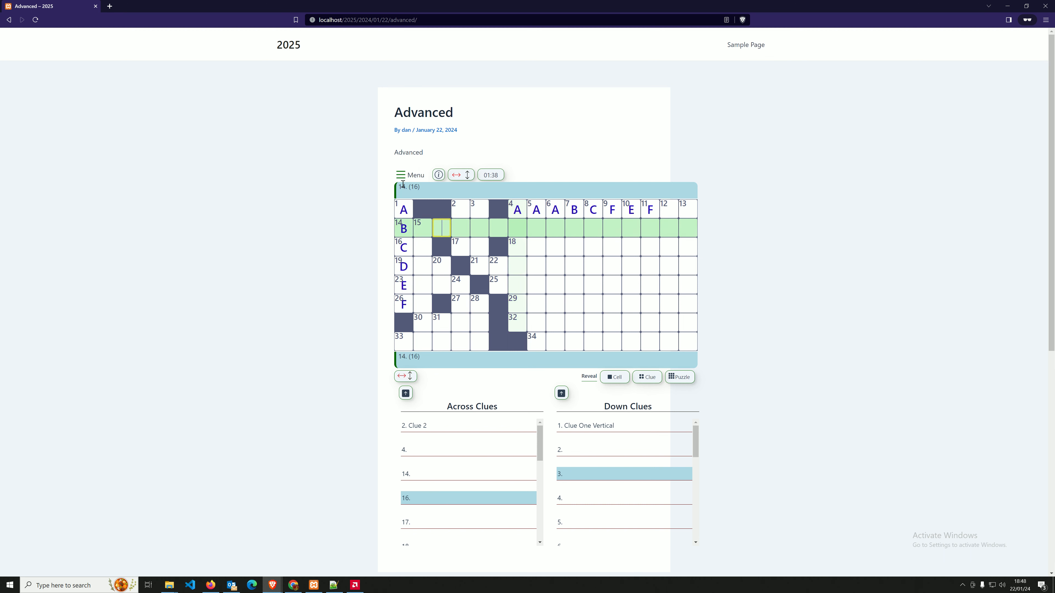
left_click(411, 175)
Set the Blank Cell colour to green.
left_click(433, 332)
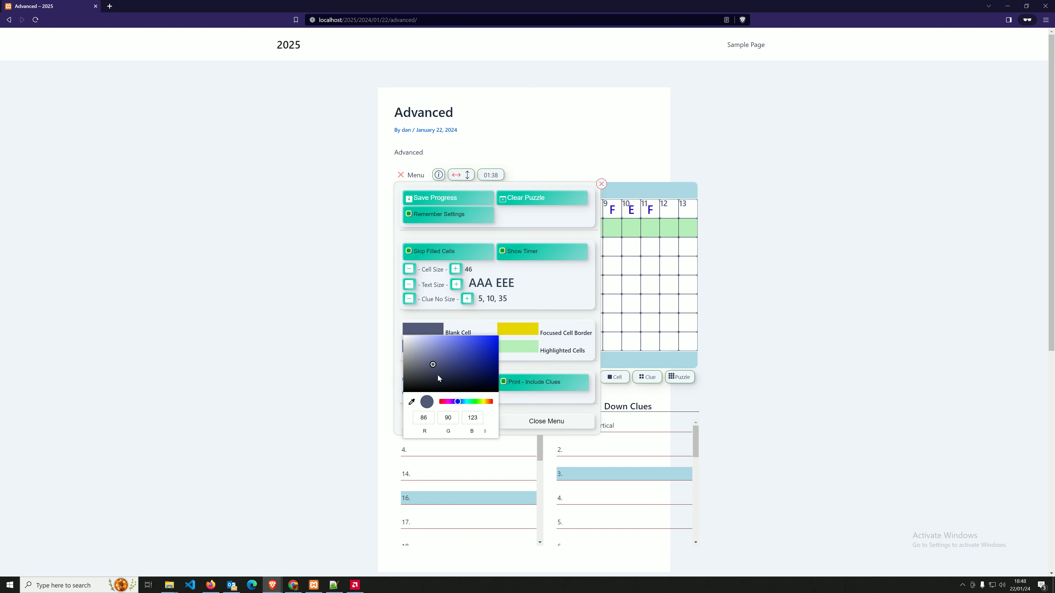
left_click(473, 401)
left_click(489, 345)
left_click(630, 286)
left_click(601, 183)
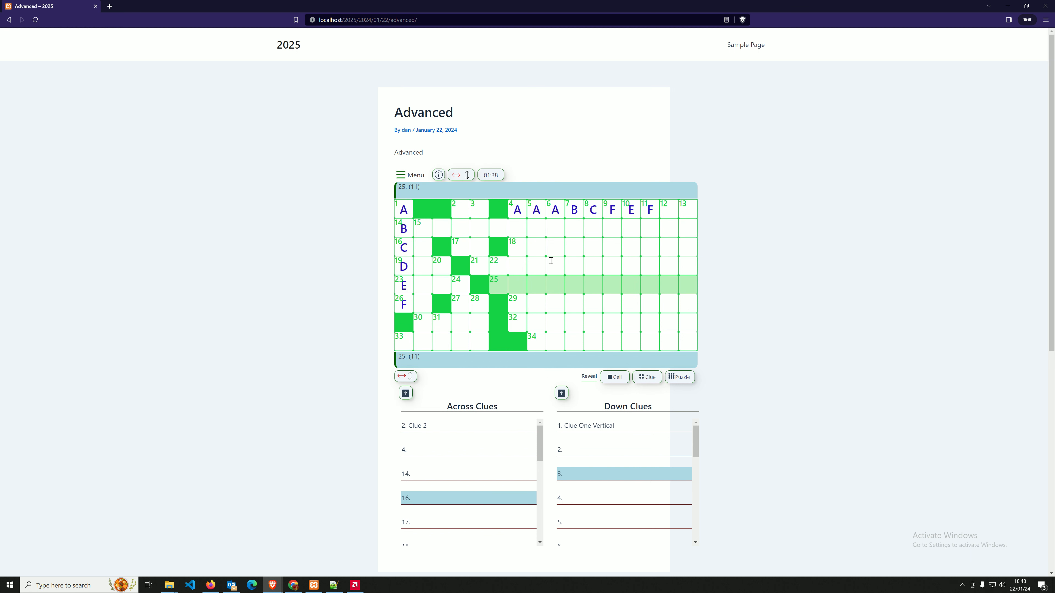
left_click(517, 247)
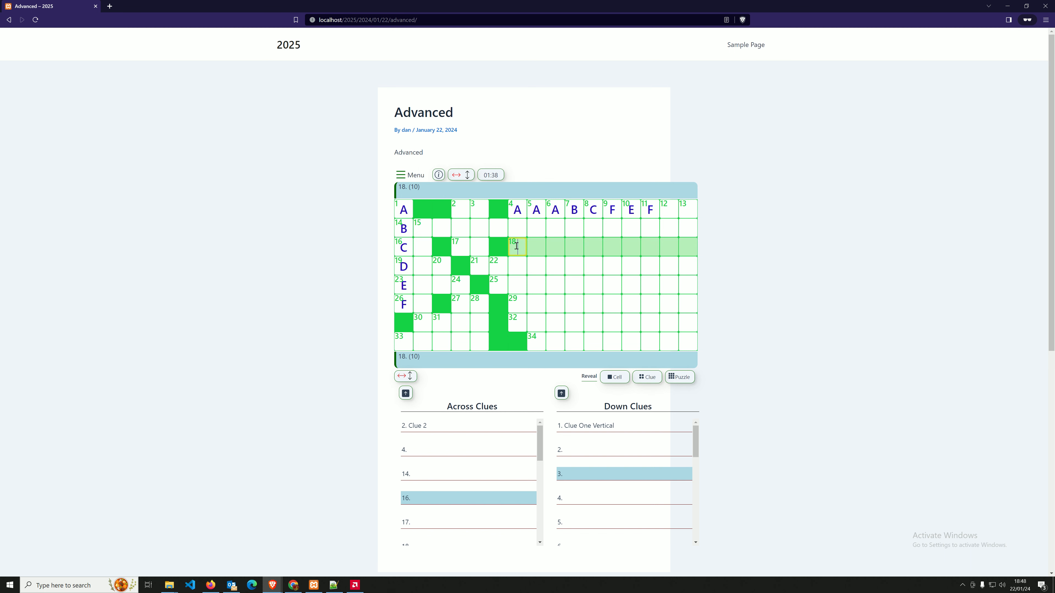
Make the Focused Cell Border dark and check it on several cells.
left_click(413, 178)
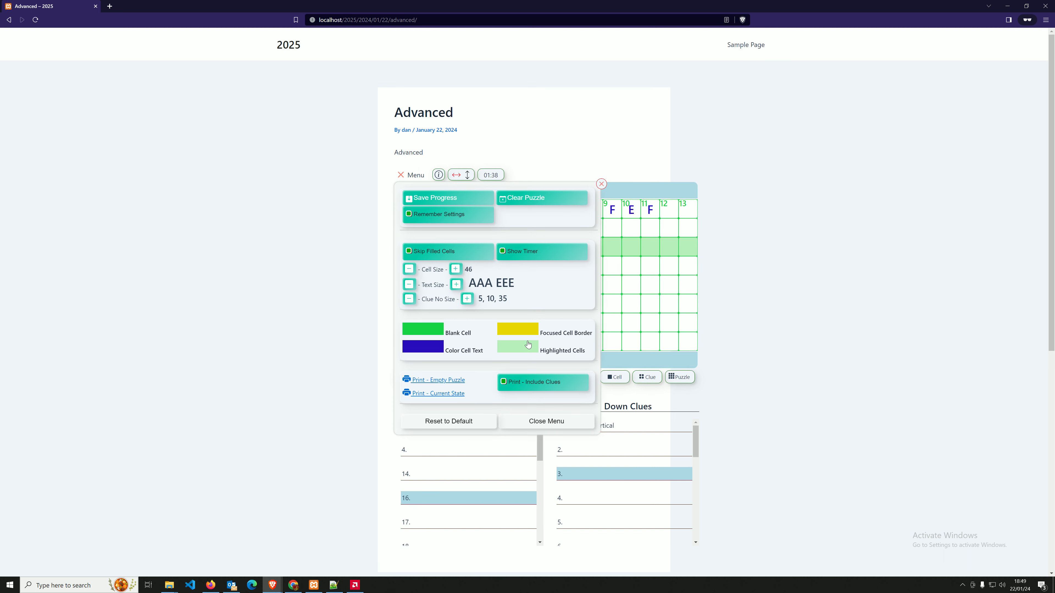
left_click(526, 331)
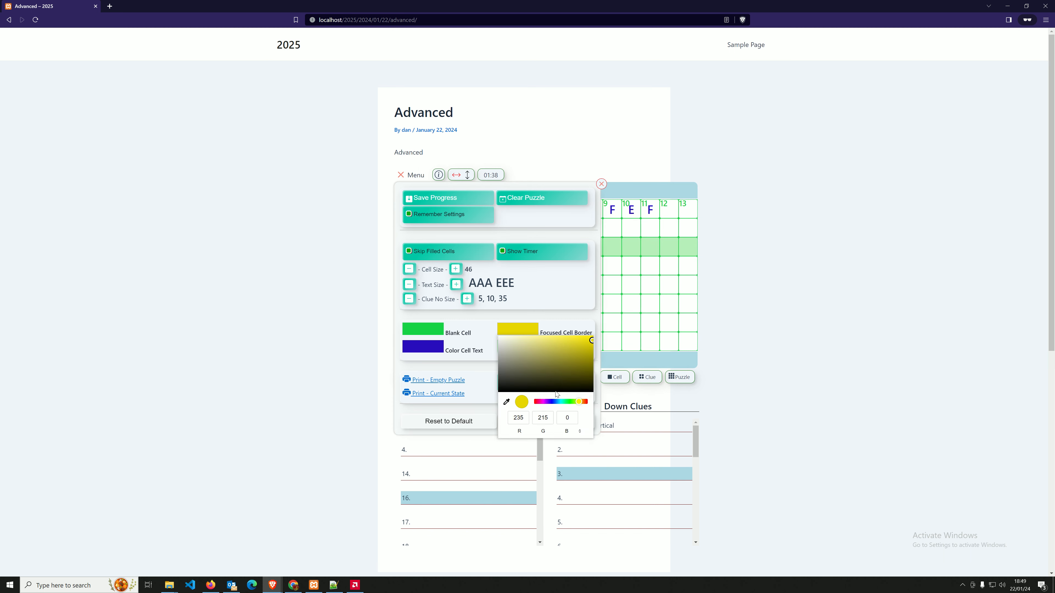
left_click(506, 382)
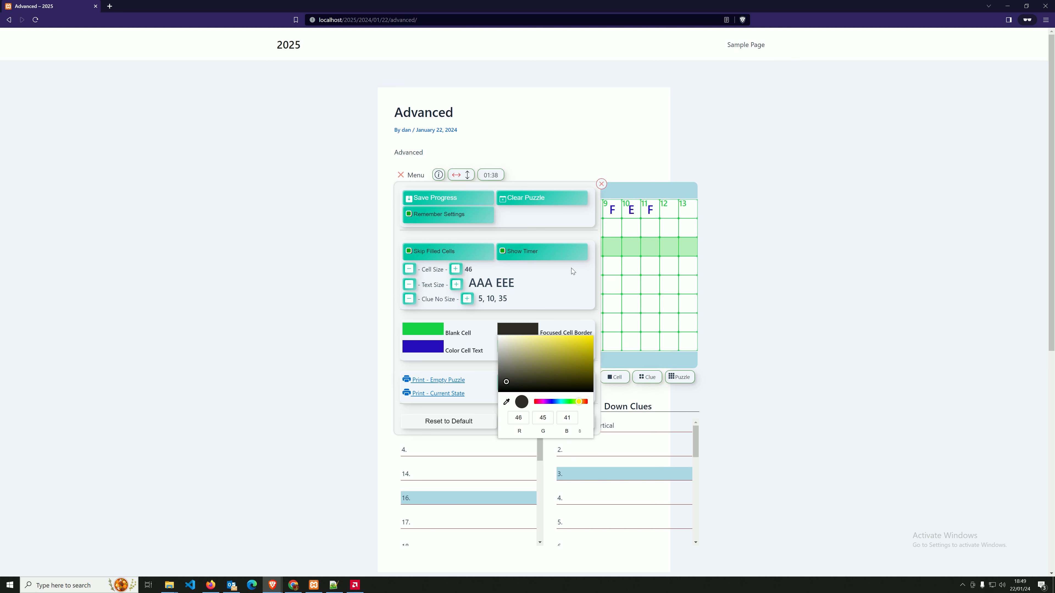
left_click(602, 183)
left_click(539, 252)
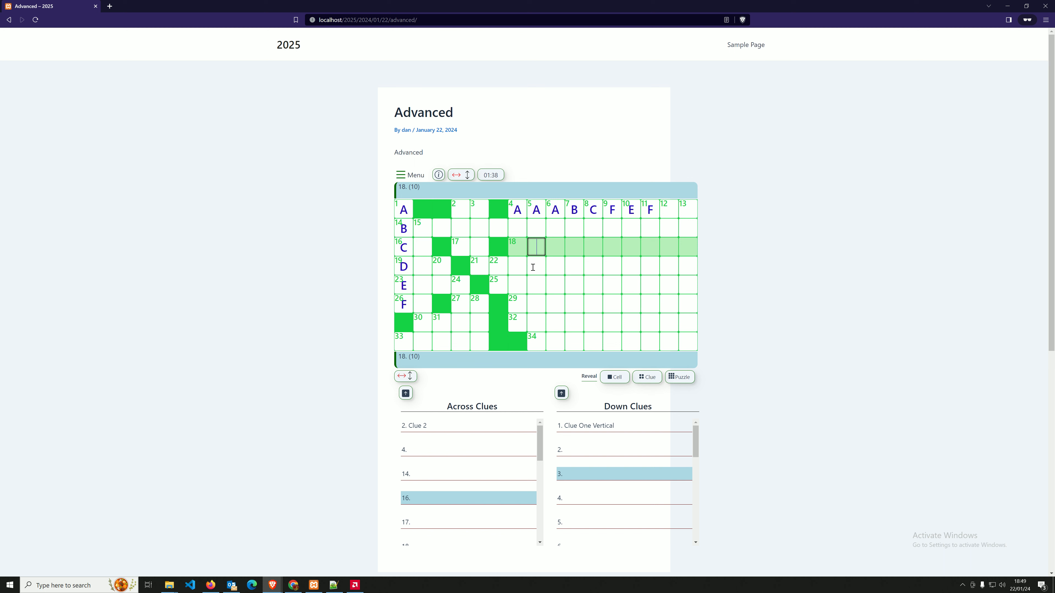
left_click(533, 268)
left_click(536, 287)
left_click(572, 269)
left_click(626, 244)
left_click(618, 236)
Set the Color Cell Text to bright red.
left_click(401, 175)
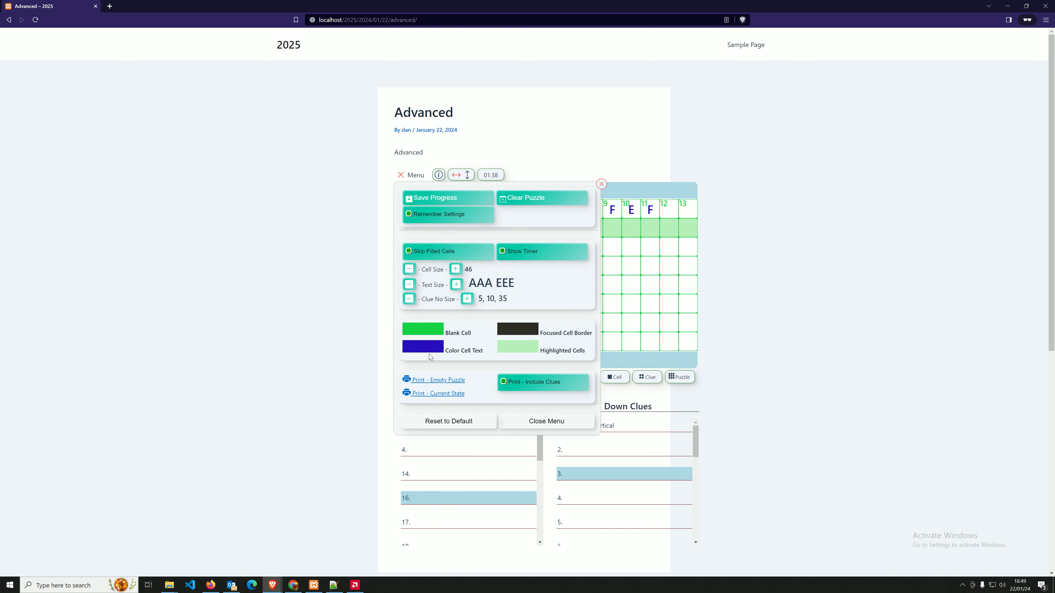
left_click(427, 348)
left_click(488, 418)
left_click(492, 356)
left_click(540, 332)
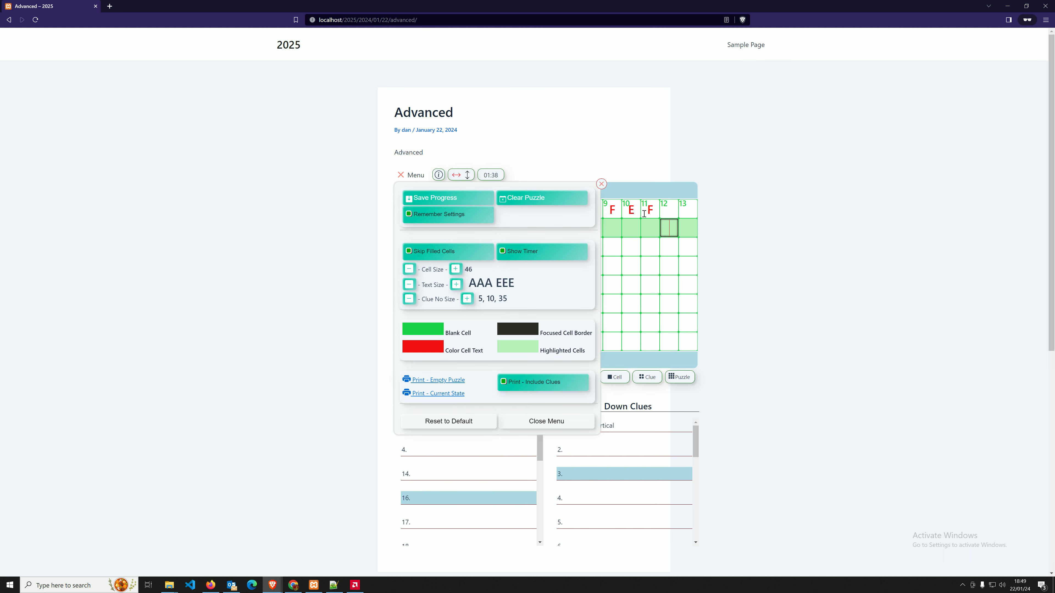
left_click(602, 183)
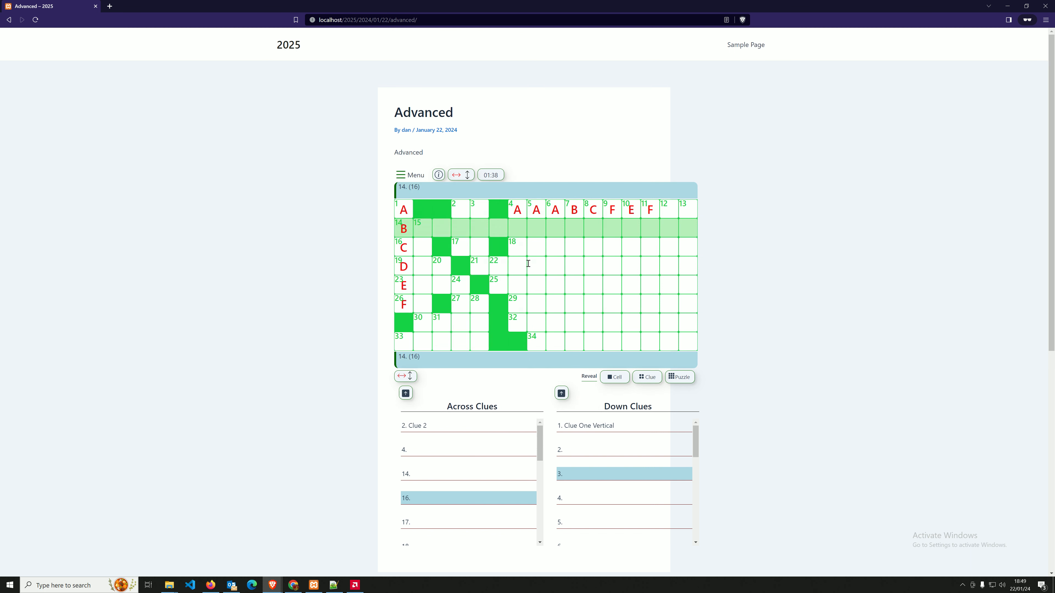
Change the Highlighted Cells colour to purple (RGB 100, 40, 240).
left_click(414, 176)
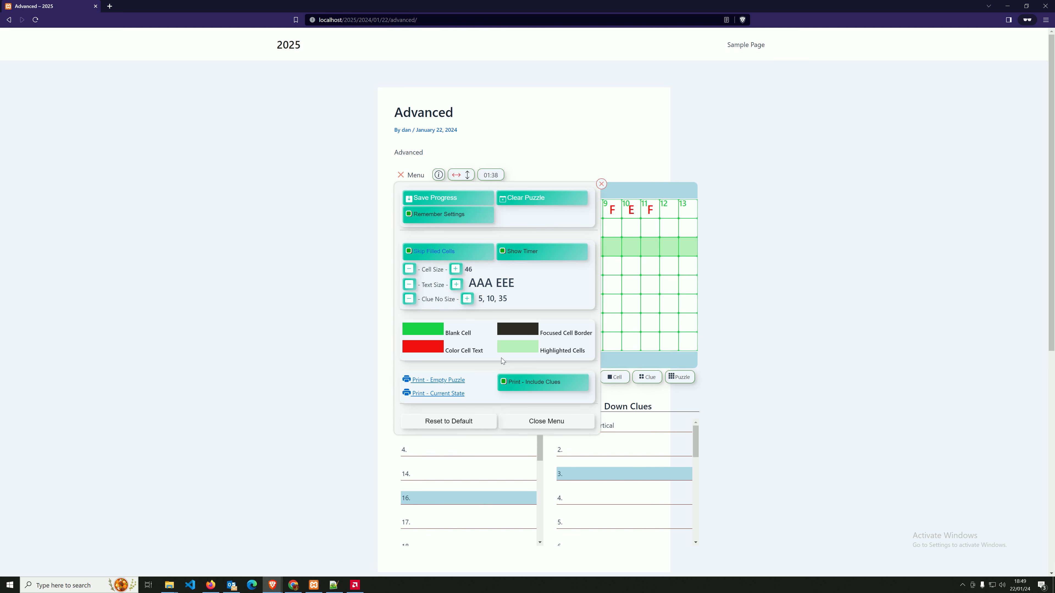
left_click(516, 353)
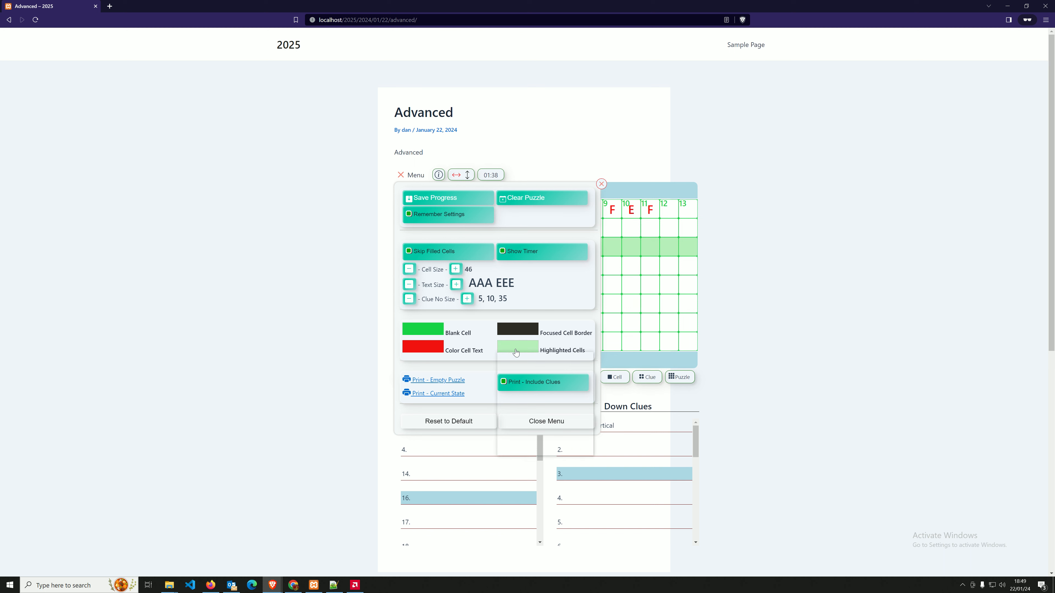
left_click(509, 383)
left_click(510, 401)
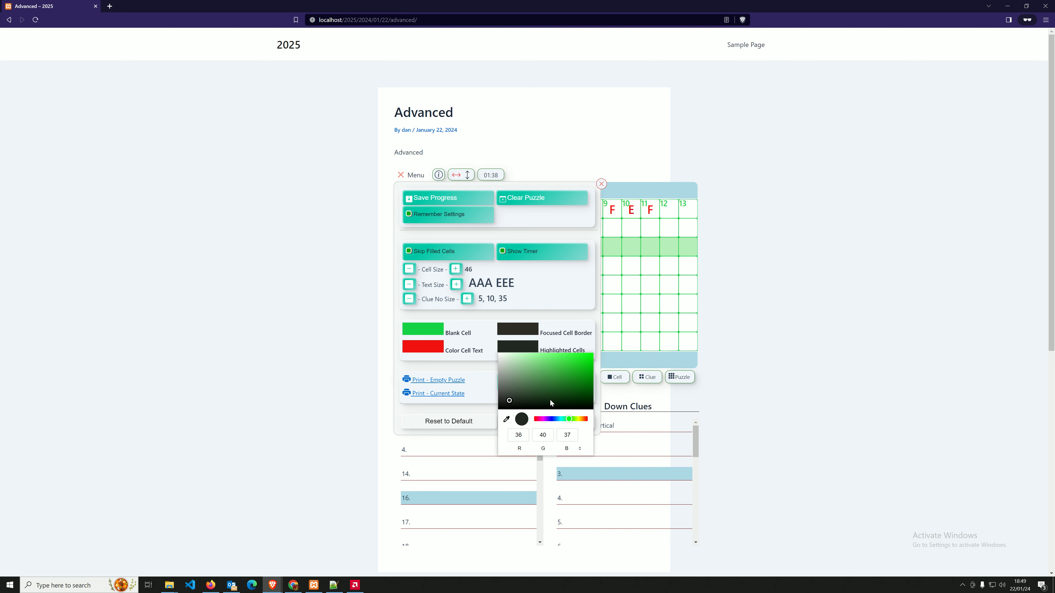
left_click(557, 397)
left_click_drag(567, 419, 549, 419)
left_click(576, 357)
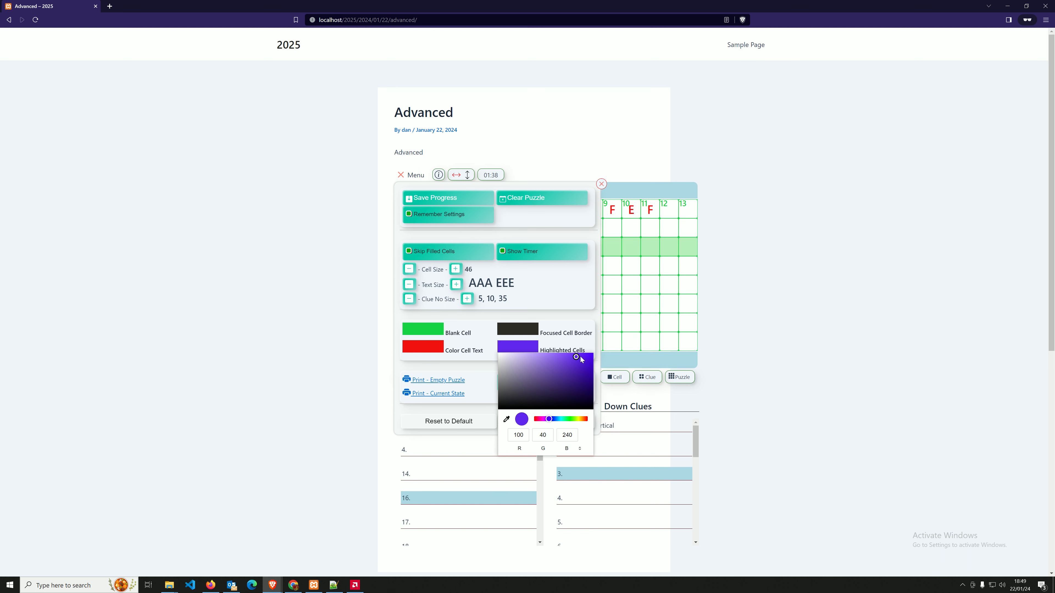
left_click(623, 328)
left_click(602, 184)
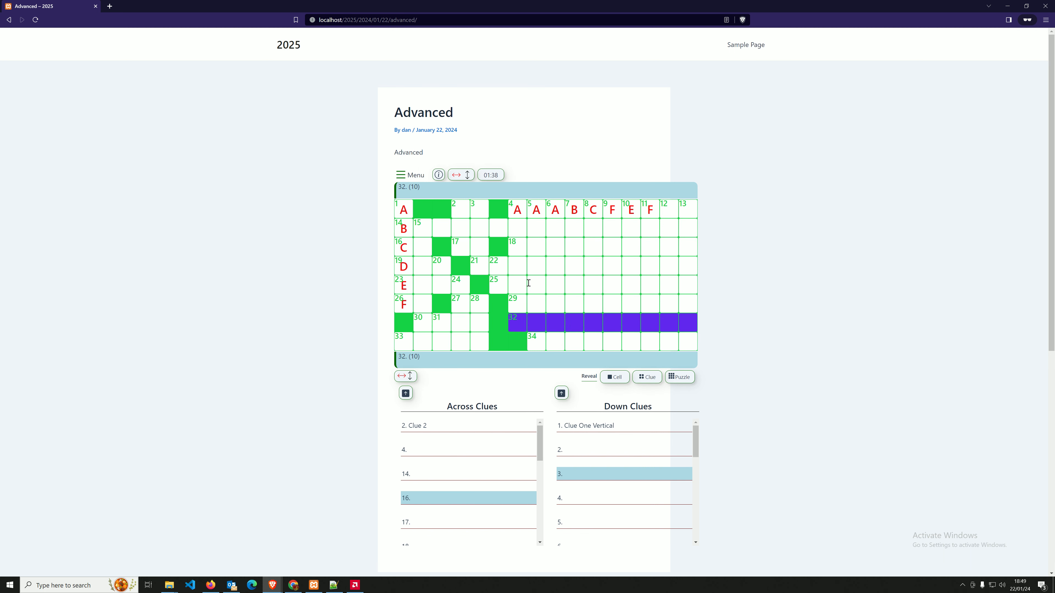
Enter FE in 21-across and move focus through 18- and 14-across.
left_click(556, 258)
type("FE")
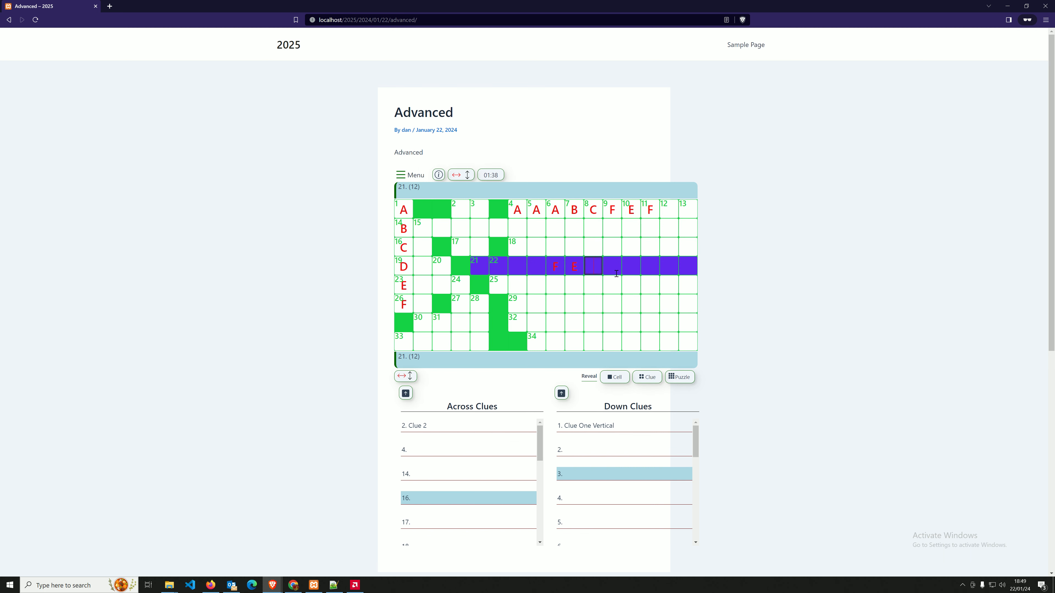
left_click(523, 244)
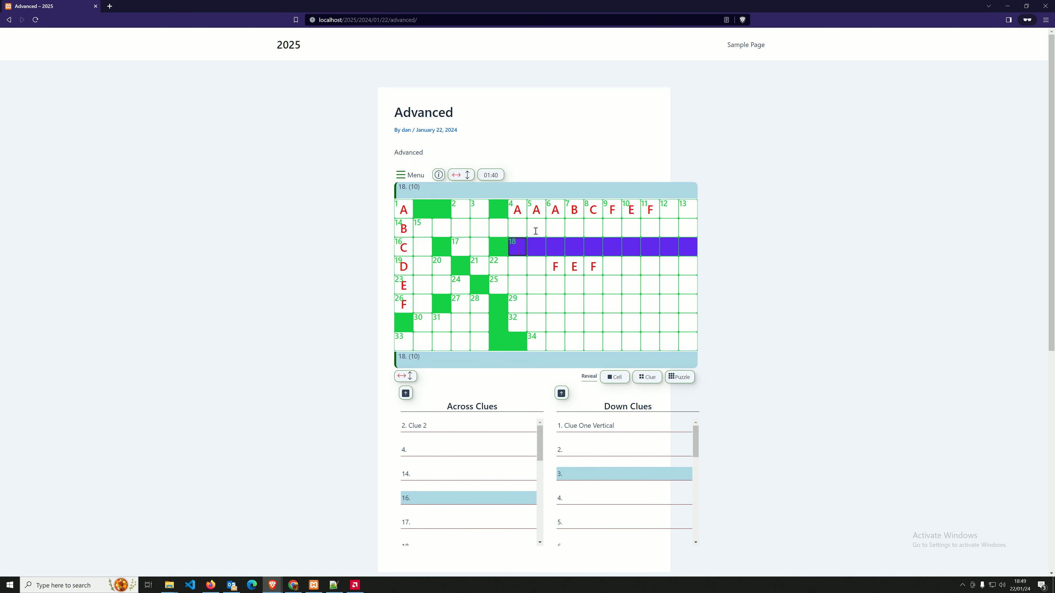
left_click(536, 232)
left_click(501, 227)
left_click(477, 228)
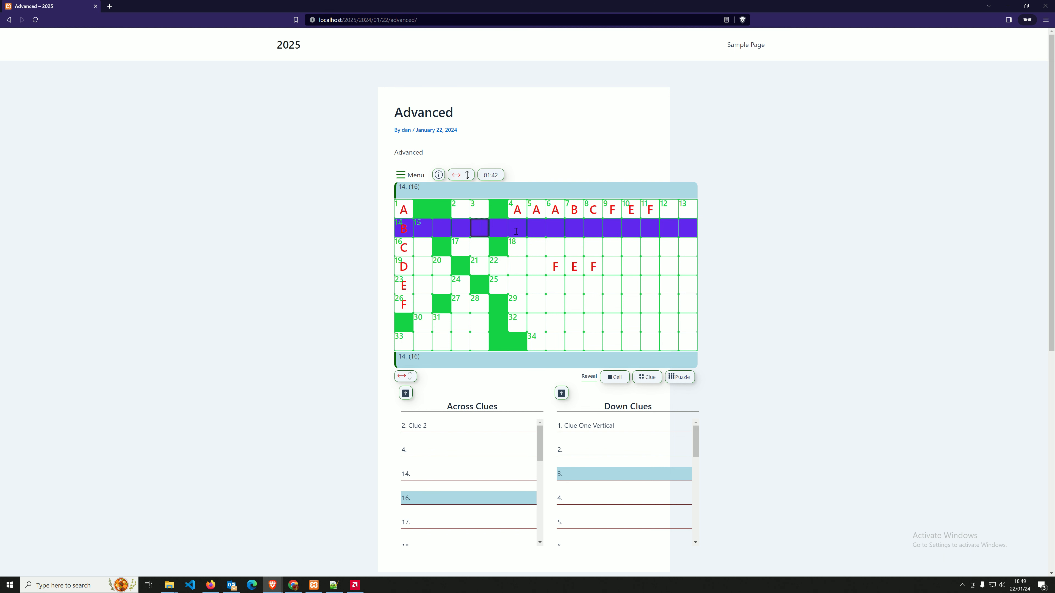
left_click(409, 175)
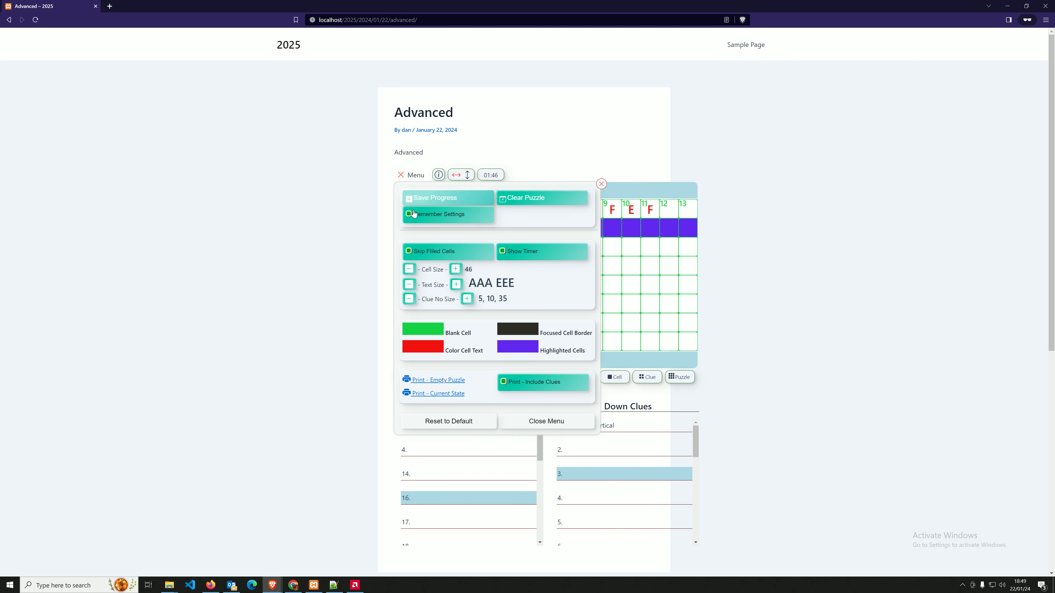
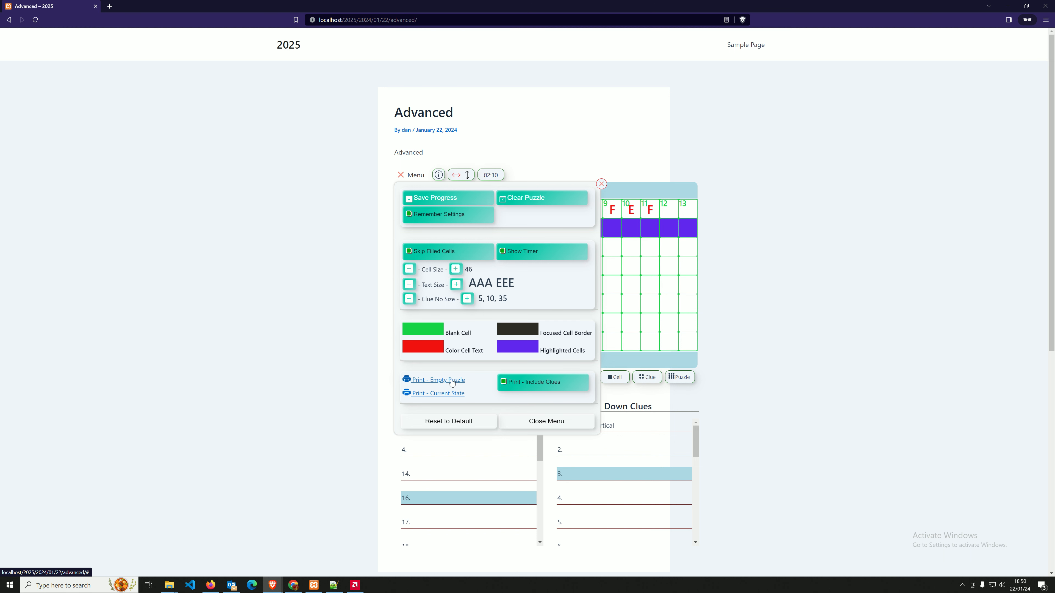
Preview printing the empty puzzle to check the Company / Organisation header, then cancel.
left_click(441, 381)
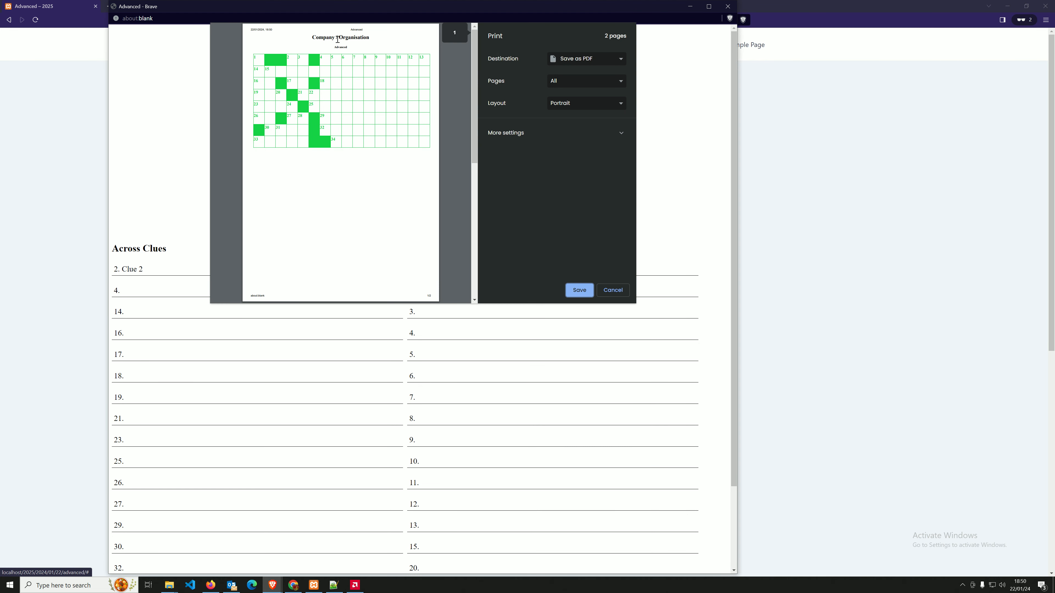
left_click_drag(310, 36, 371, 37)
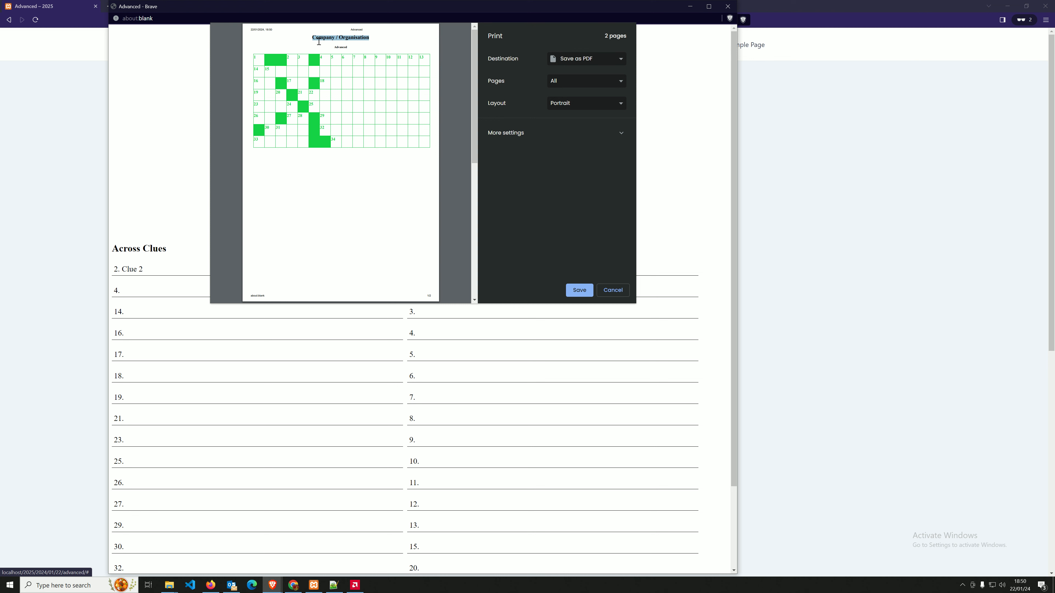
scroll(324, 104, "down", 5)
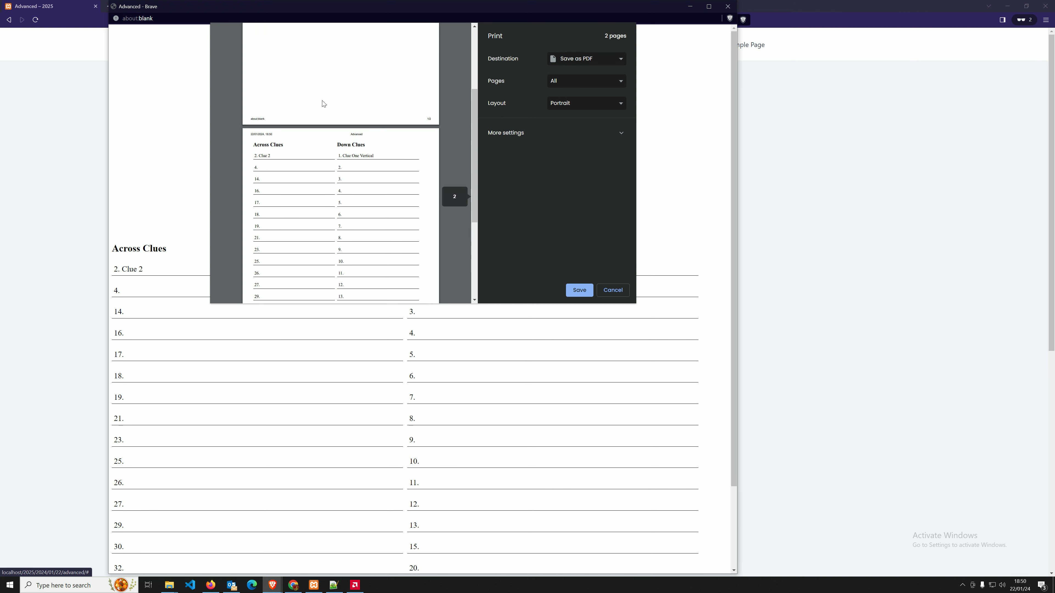
scroll(318, 94, "up", 5)
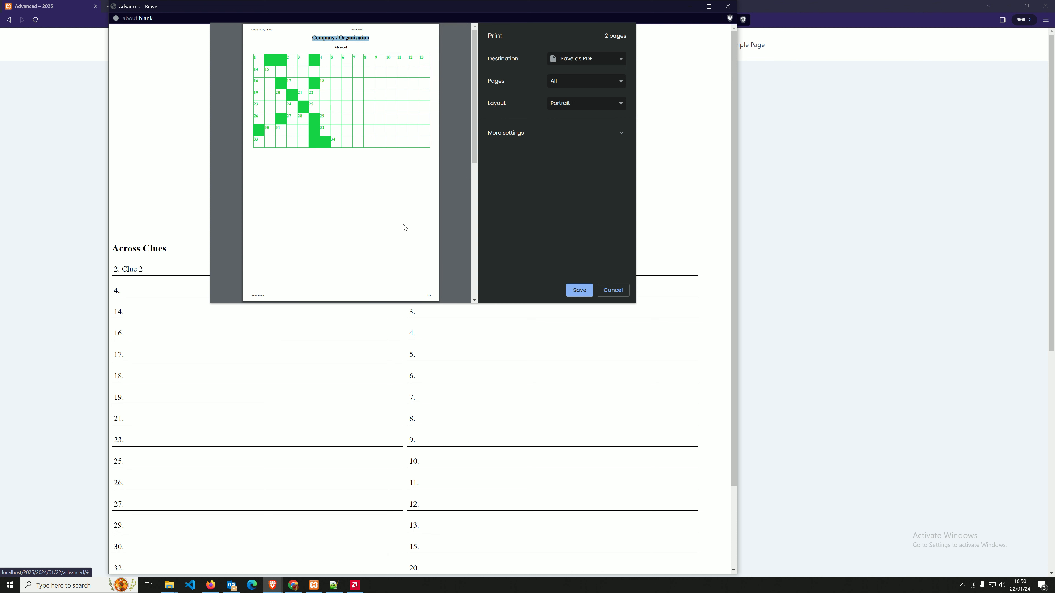
left_click(581, 63)
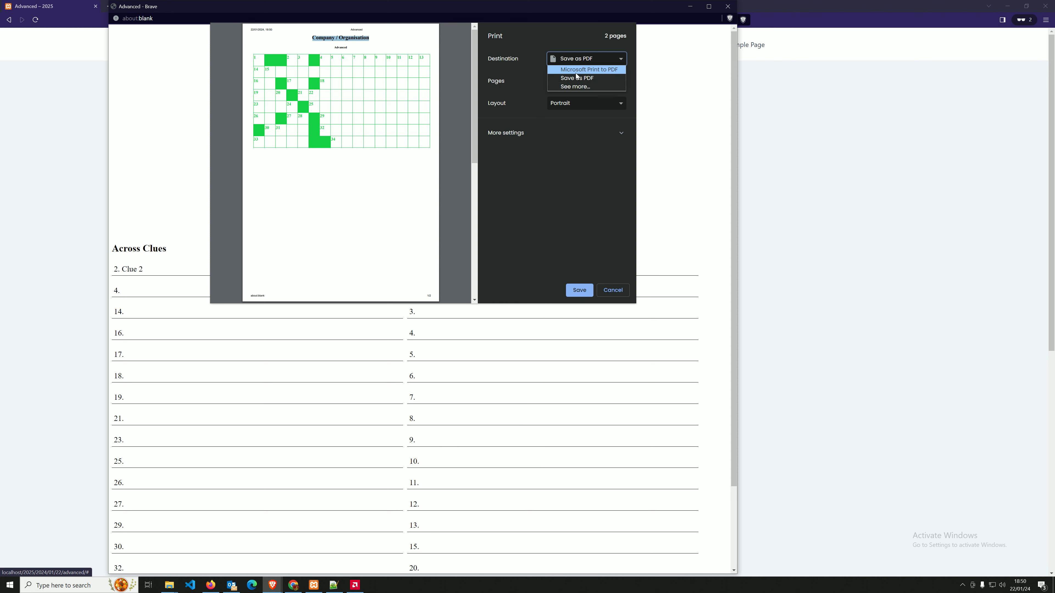
left_click(562, 208)
left_click(614, 294)
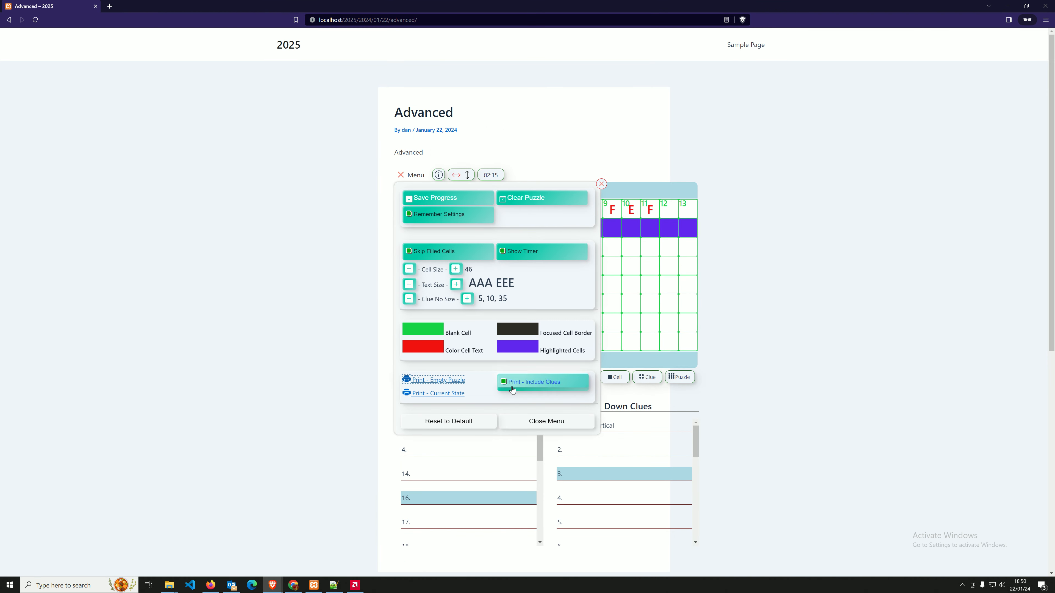
Preview the empty puzzle with clues and the current filled-in state prints, cancelling each.
left_click(431, 380)
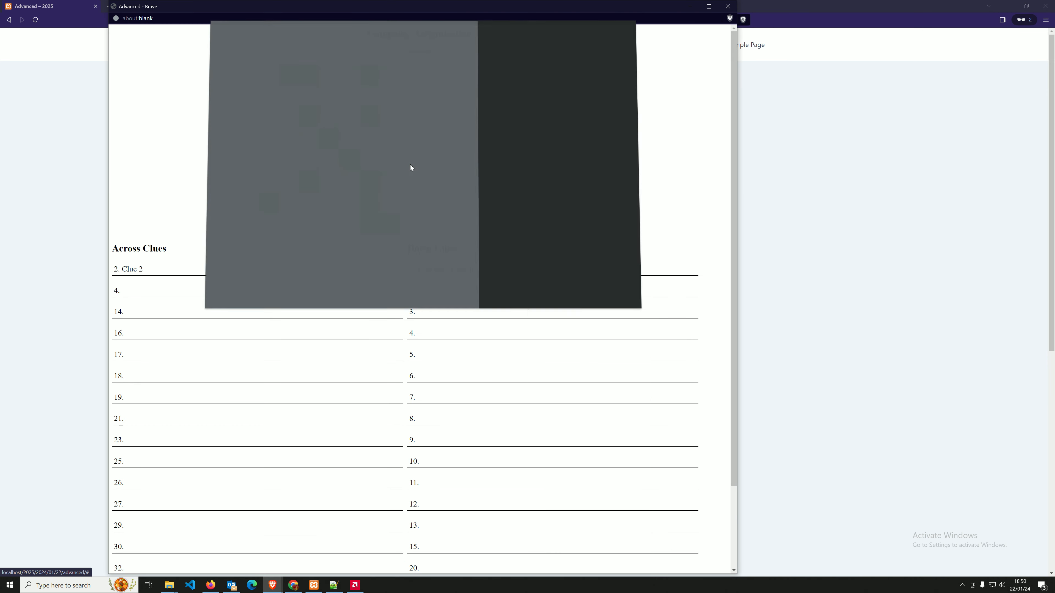
left_click(614, 291)
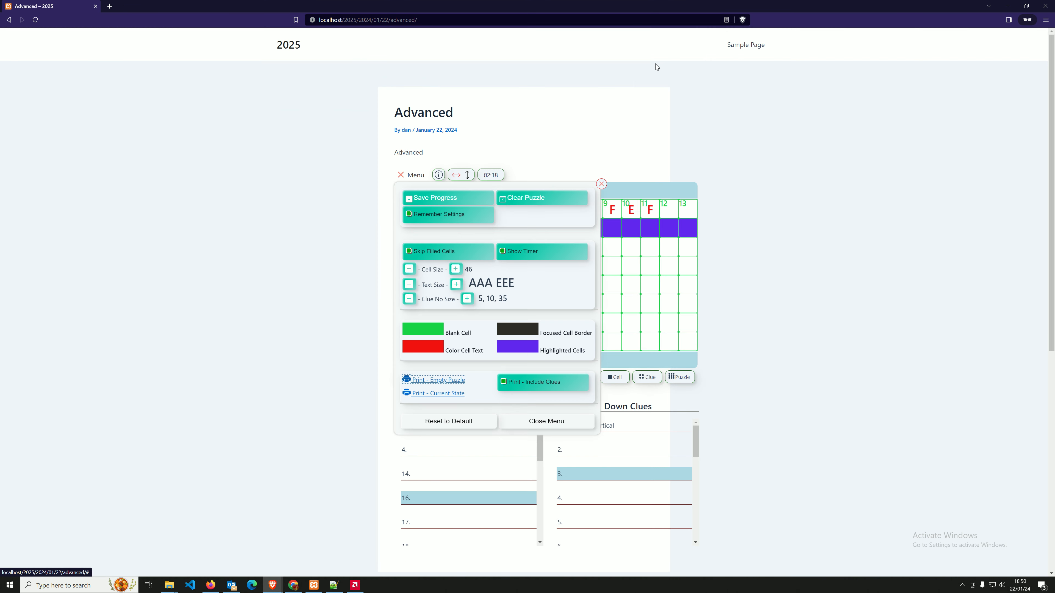
left_click(413, 176)
left_click(413, 175)
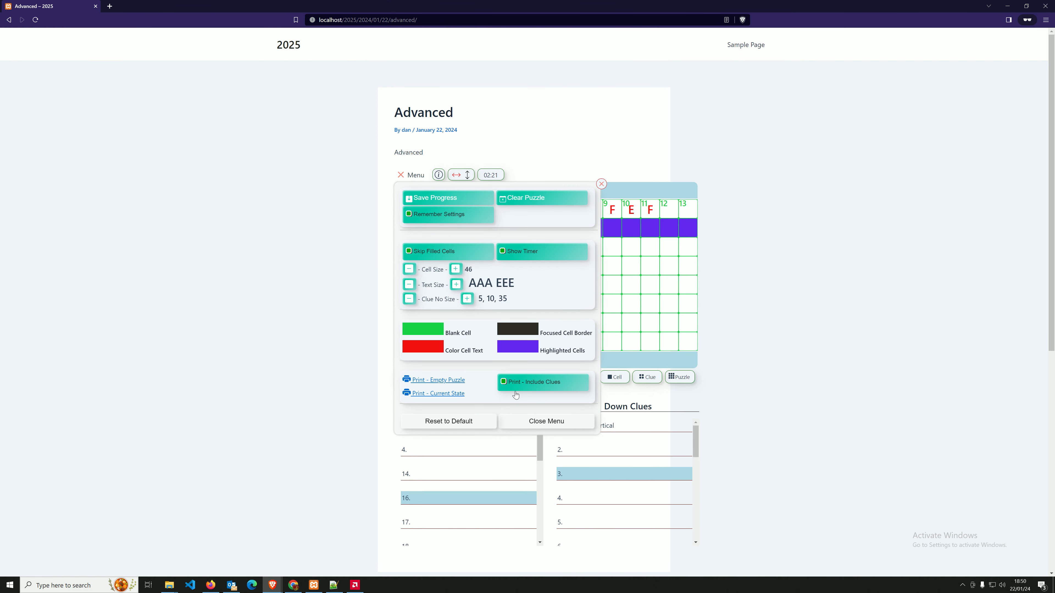
left_click(425, 380)
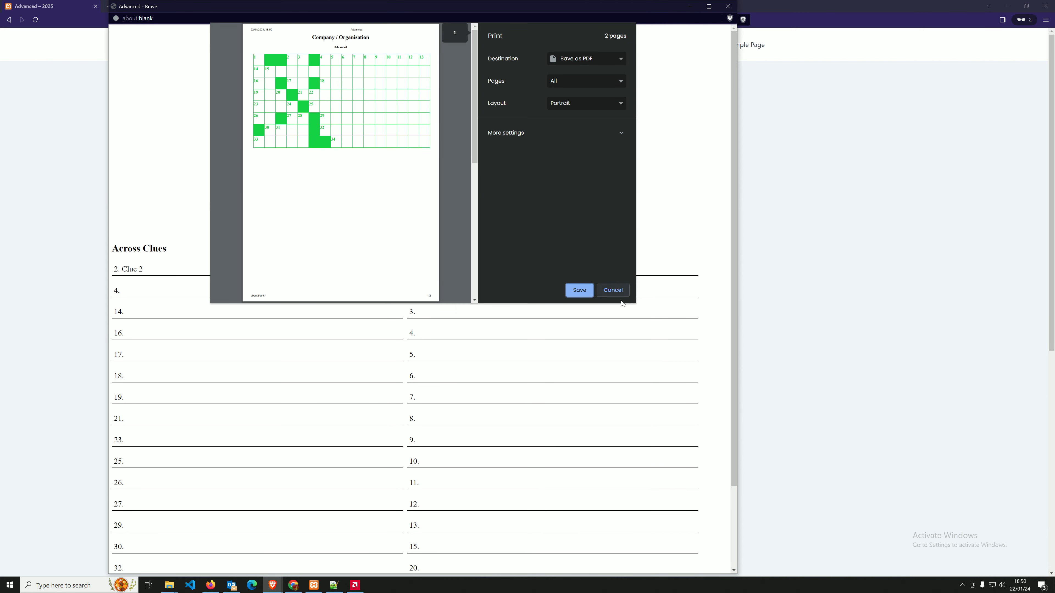
left_click(612, 290)
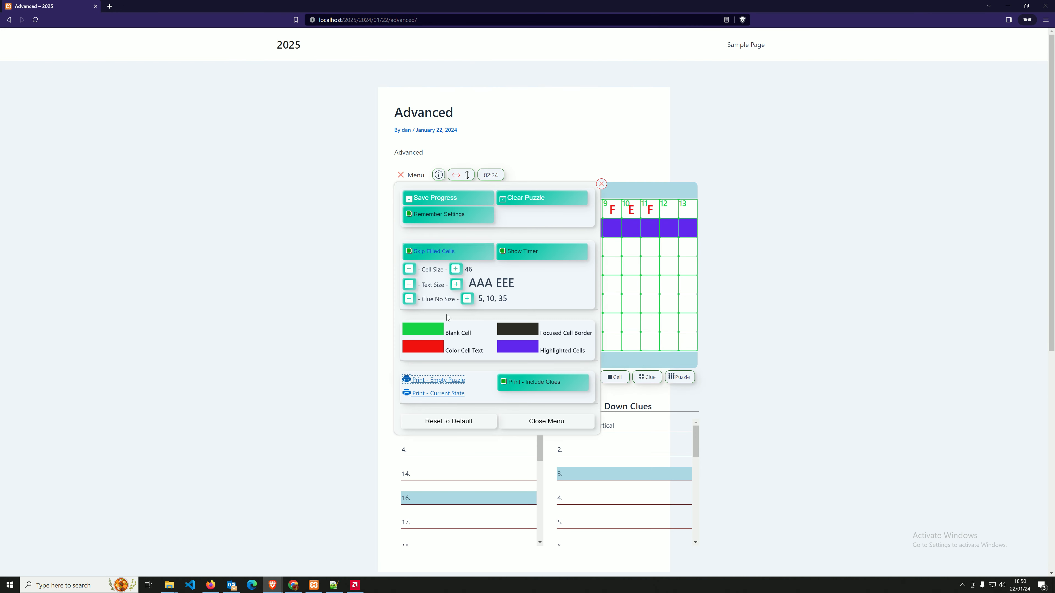
left_click(432, 398)
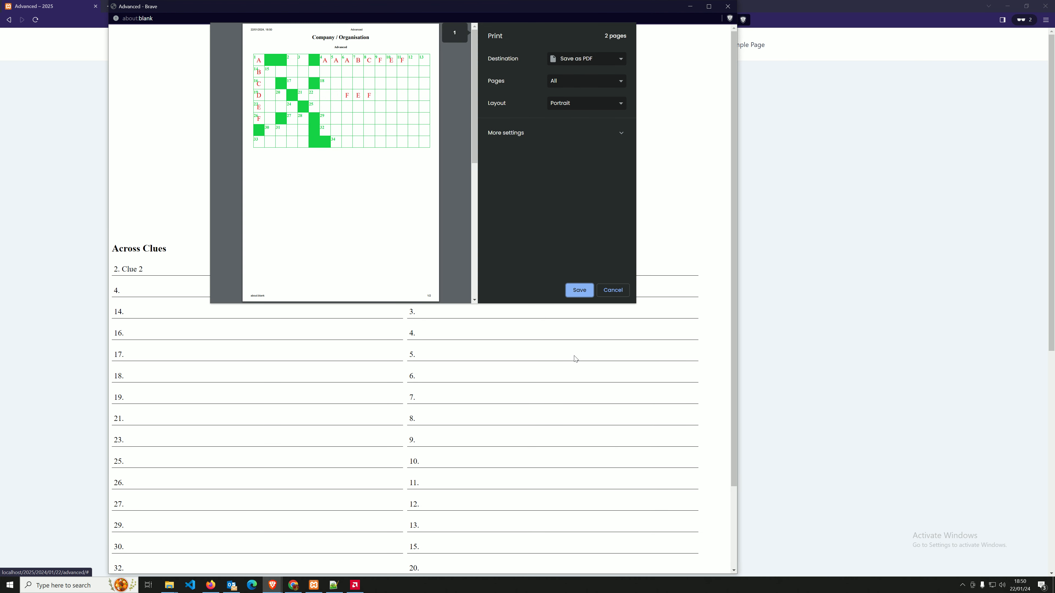
left_click(609, 294)
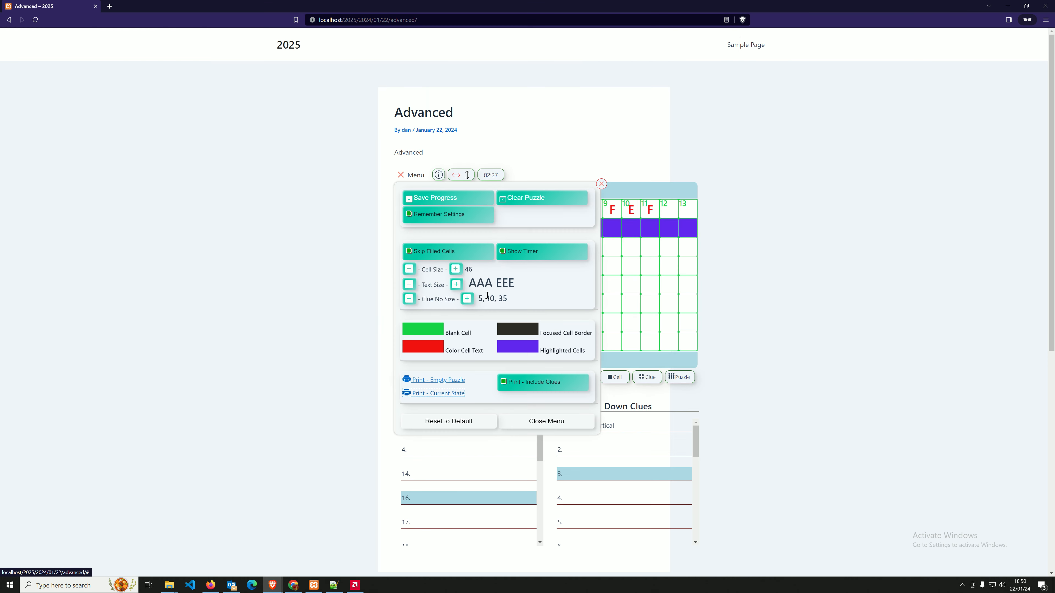
Reset the crossword player settings to their defaults and close the menu.
left_click(448, 419)
left_click(539, 326)
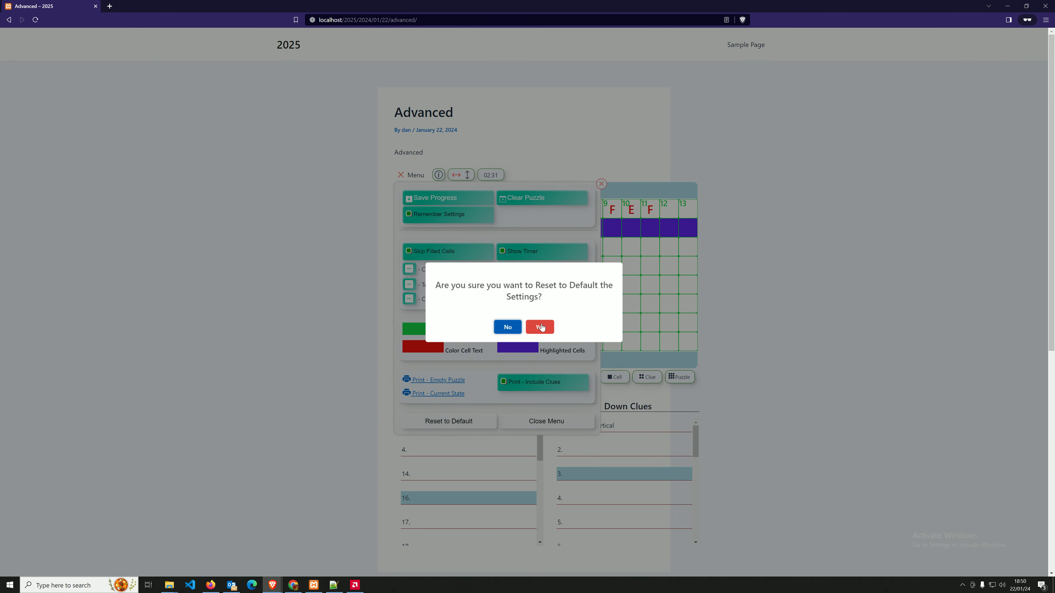
left_click(601, 184)
Select grid rows for clues 18 and 14, then bring up the Advanced puzzle's admin editor.
left_click(544, 291)
left_click(510, 276)
left_click(500, 235)
left_click(555, 220)
left_click(570, 235)
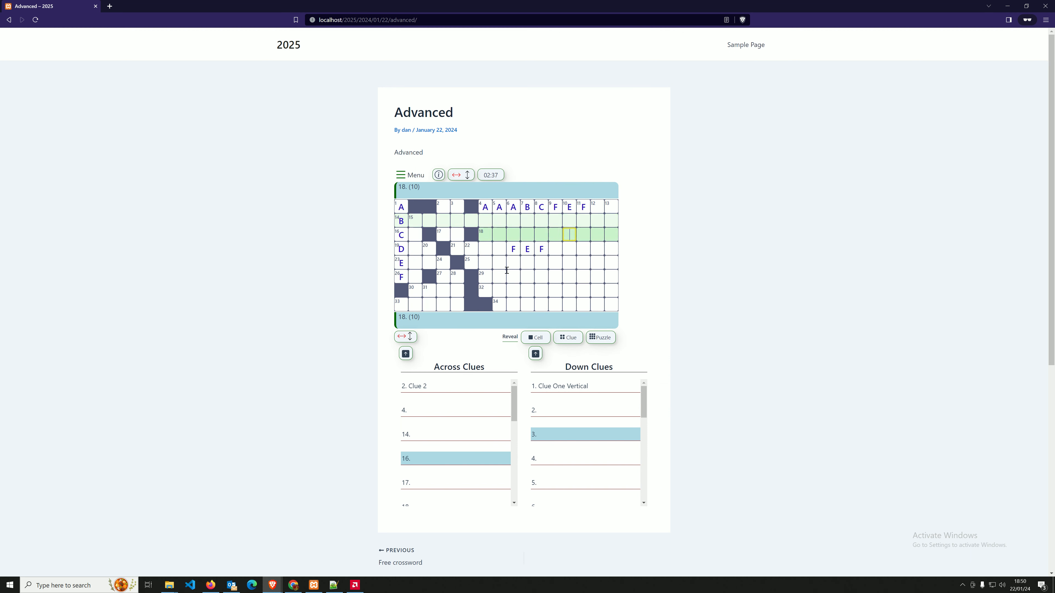
scroll(510, 267, "down", 5)
left_click(457, 230)
scroll(456, 214, "up", 1)
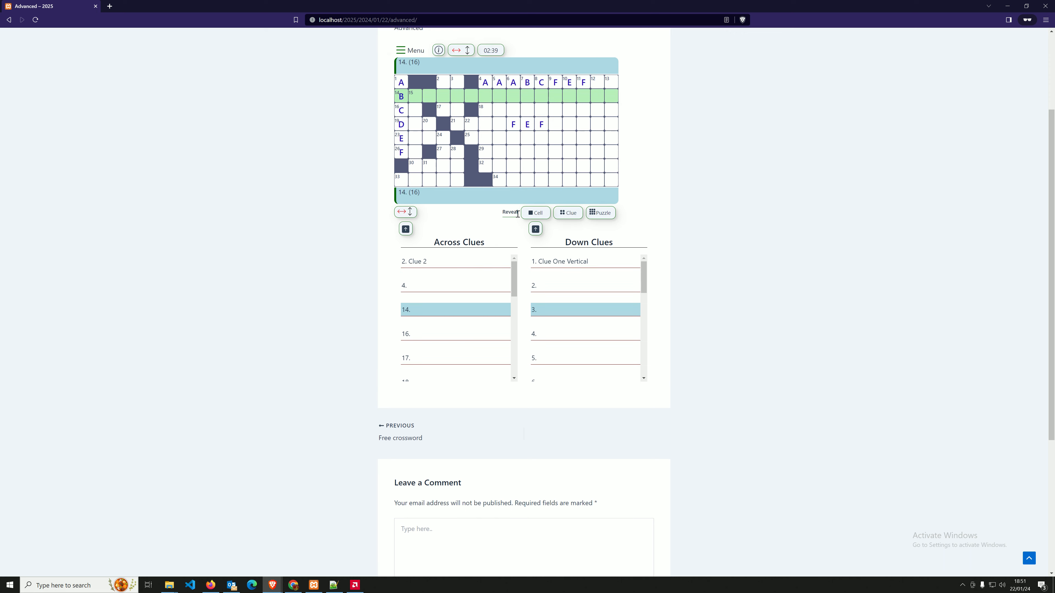
scroll(604, 233, "up", 3)
scroll(602, 231, "up", 1)
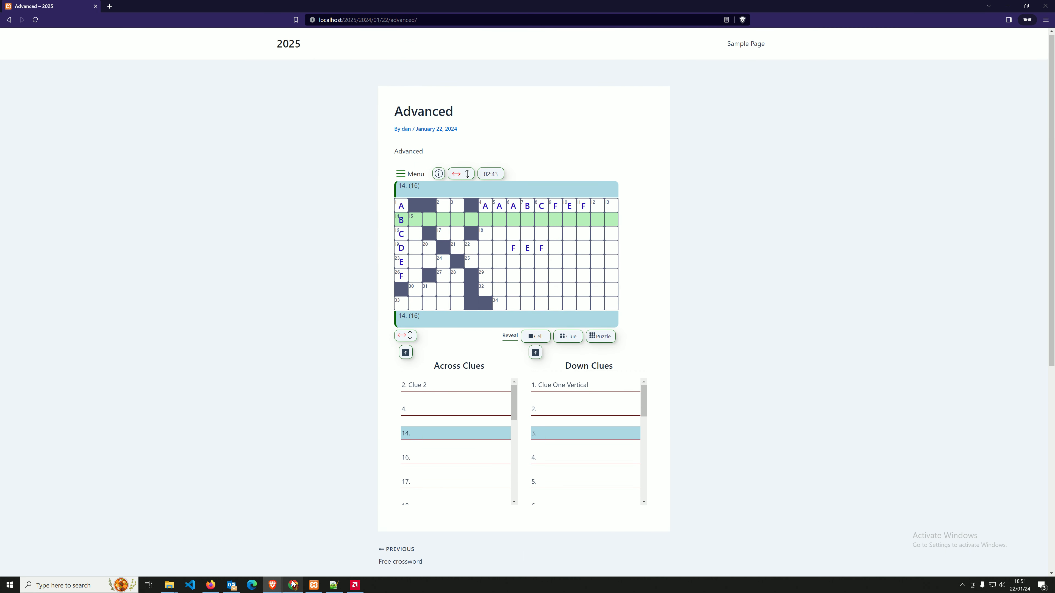
mouse_move(273, 585)
left_click(245, 545)
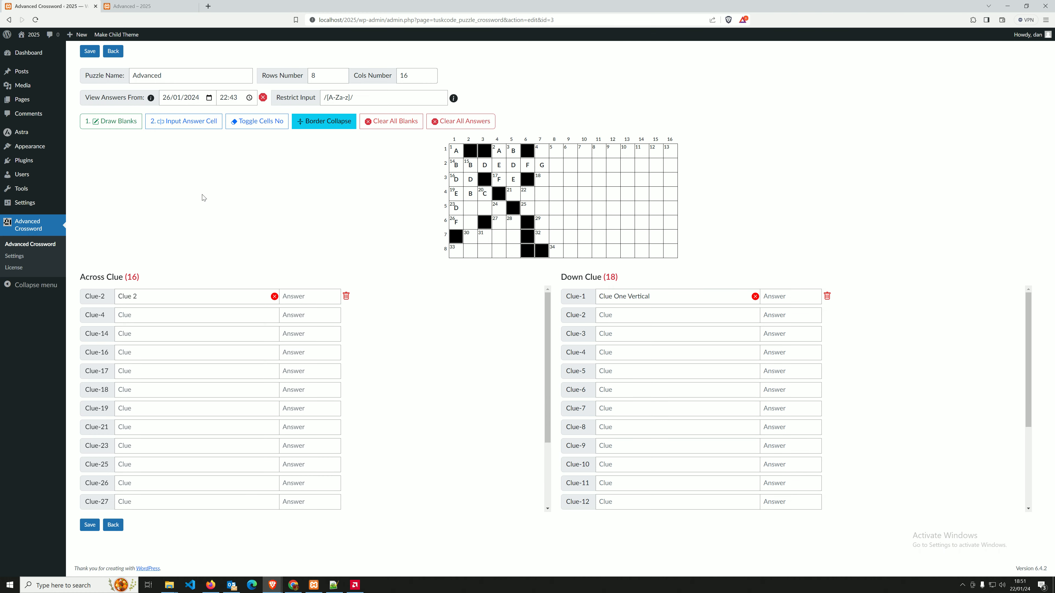
Switch off 'Show Menu to front end users' in Advanced Crossword Settings and save.
left_click(19, 255)
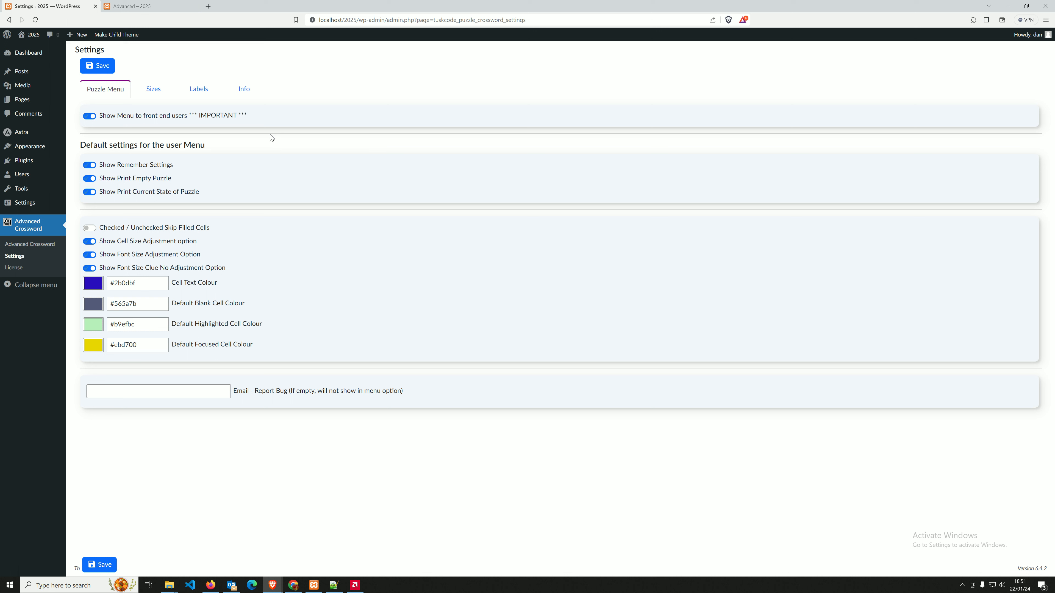
left_click(152, 120)
double_click(150, 117)
left_click(97, 66)
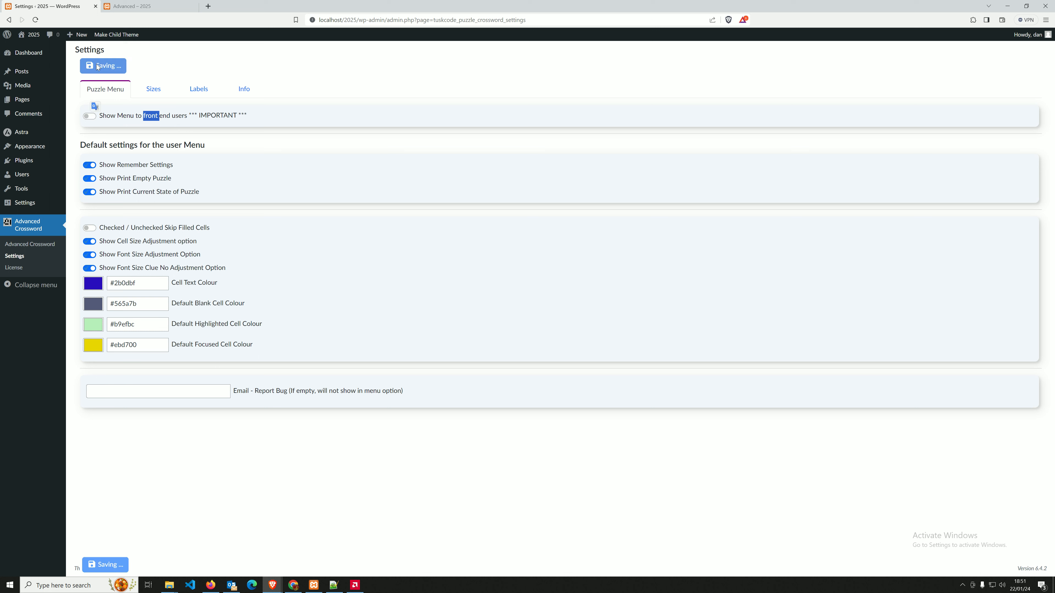
left_click(137, 7)
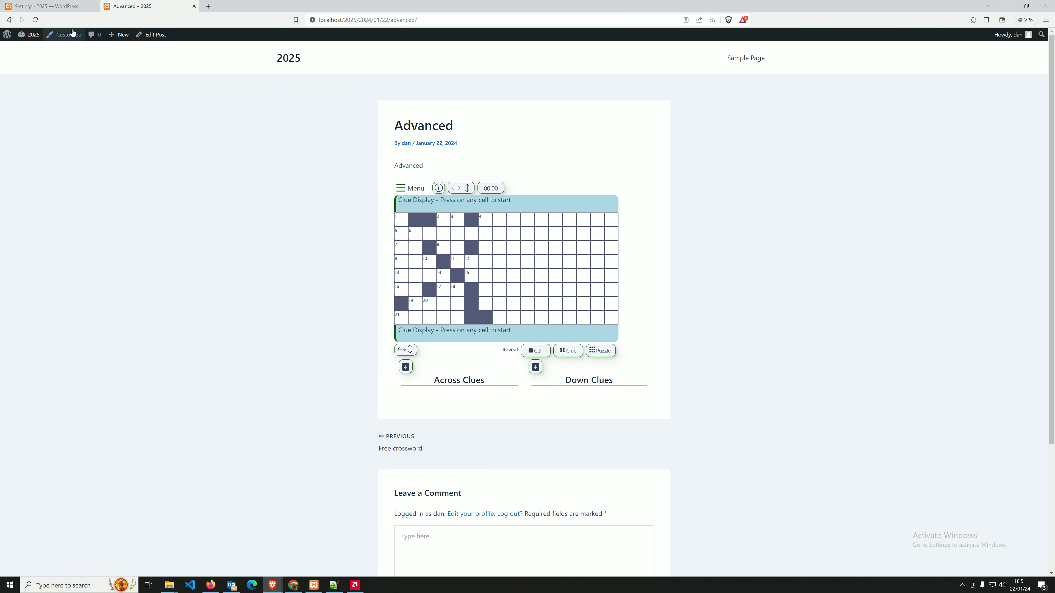
Reload the post to confirm the menu is gone, then turn the front-end menu back on and save.
left_click(37, 25)
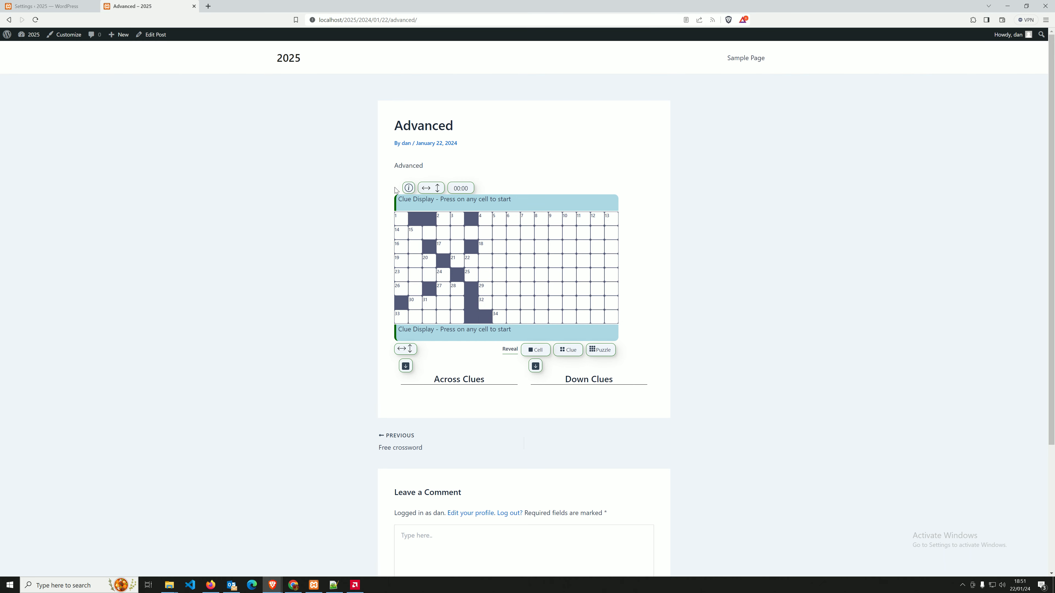
left_click(46, 7)
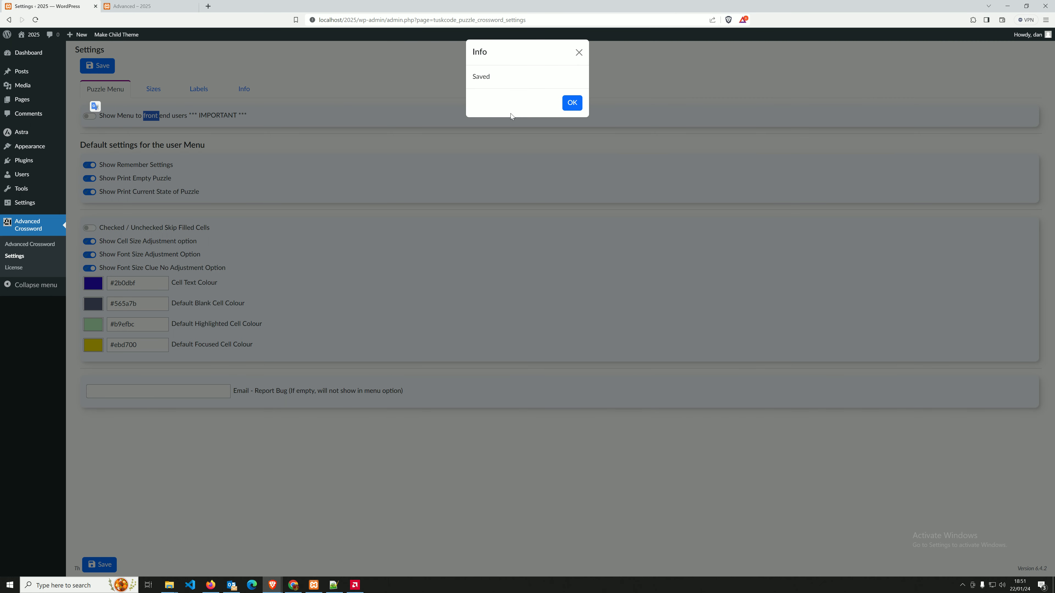
left_click(573, 108)
left_click(153, 6)
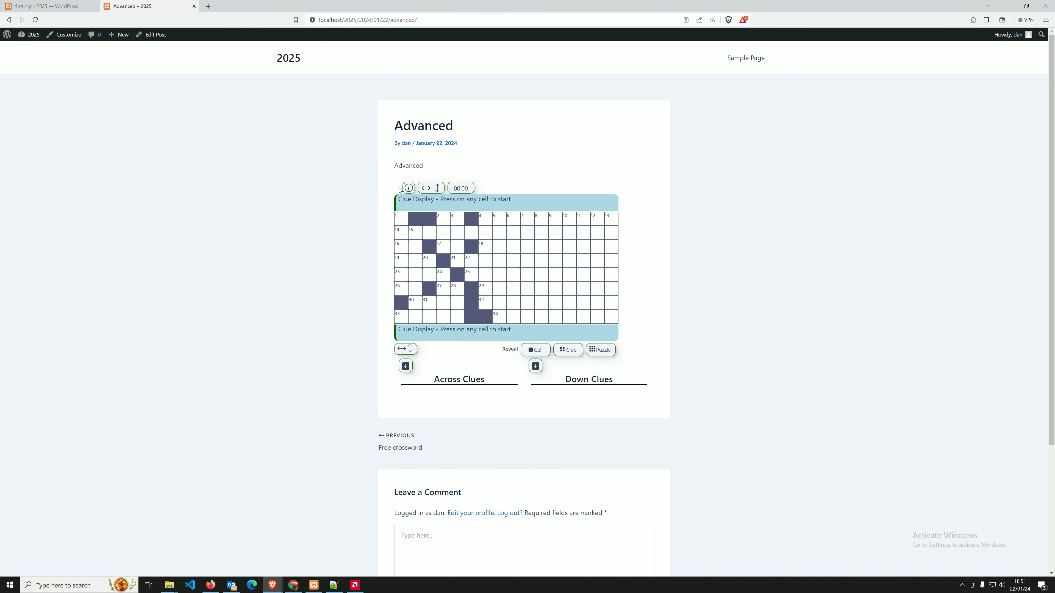
left_click(40, 5)
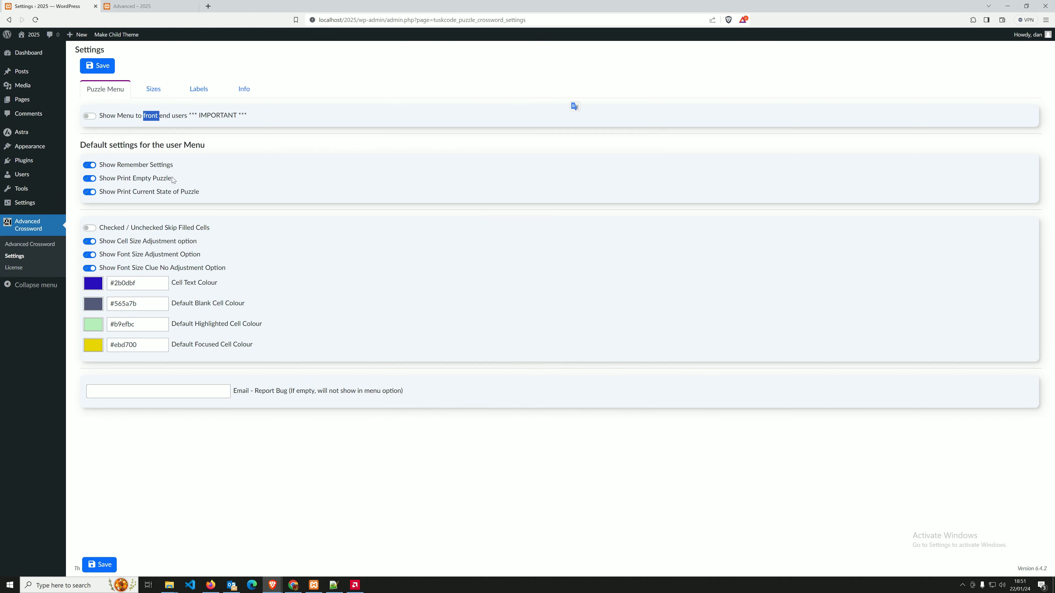
left_click(127, 119)
left_click(95, 65)
left_click(571, 111)
Hide Remember Settings, Print Empty Puzzle and Print Current State from the menu, and save.
left_click(141, 166)
left_click(137, 178)
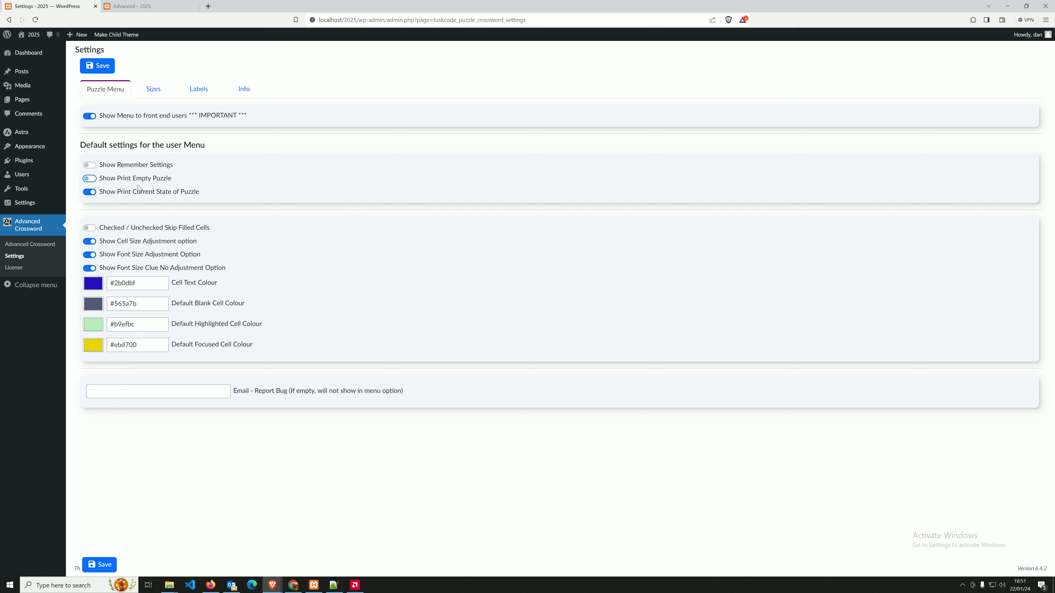
left_click(131, 192)
left_click(97, 65)
left_click(164, 6)
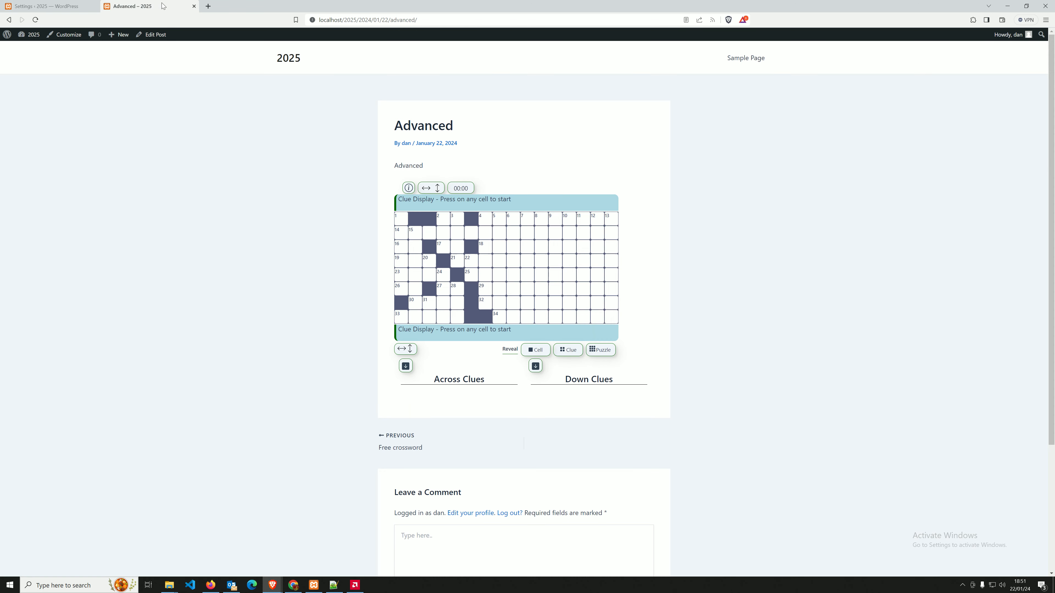
Reload the Advanced post and check the menu's remaining options.
left_click(34, 20)
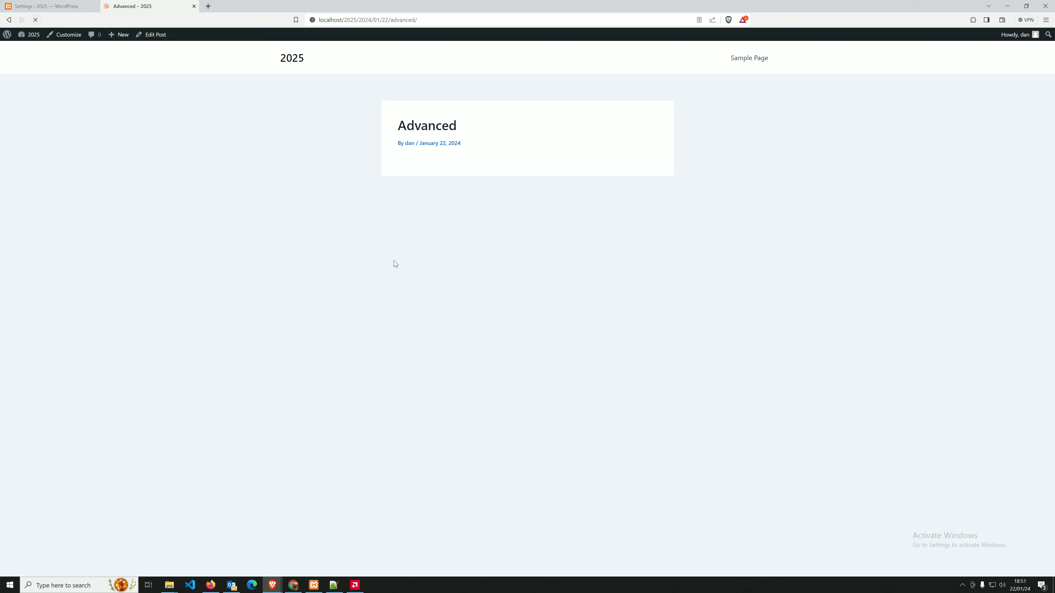
left_click(413, 191)
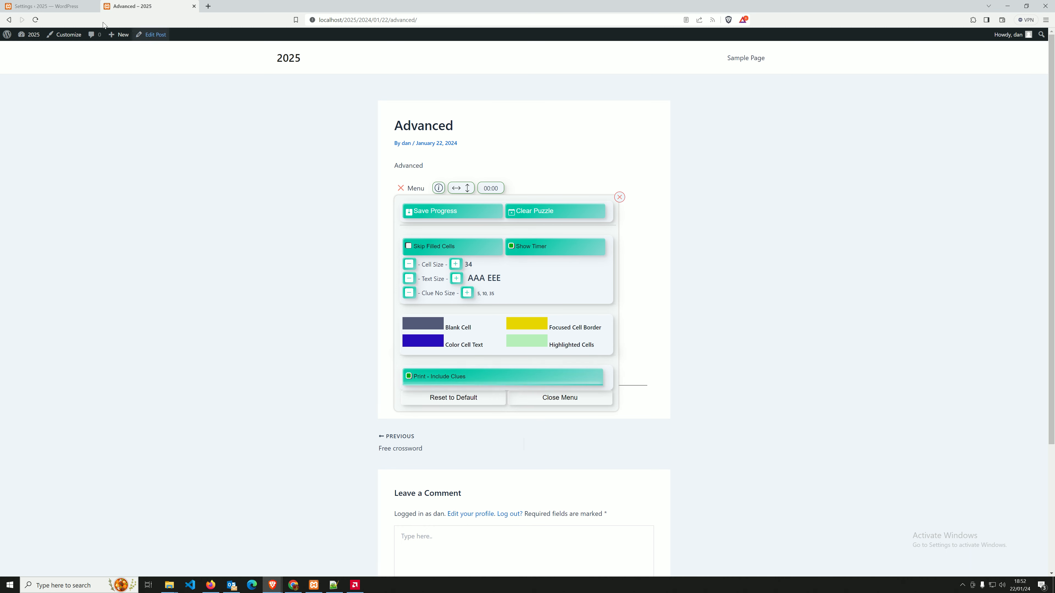
left_click(79, 7)
left_click(570, 108)
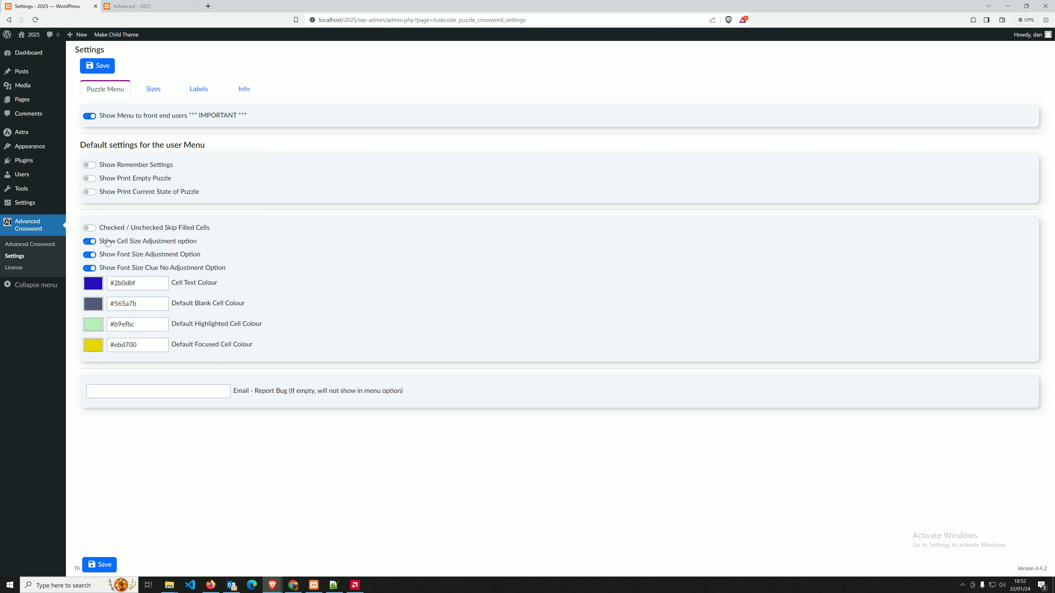
Turn off the cell size, font size and clue number size adjustment options and save.
left_click(125, 244)
left_click(128, 255)
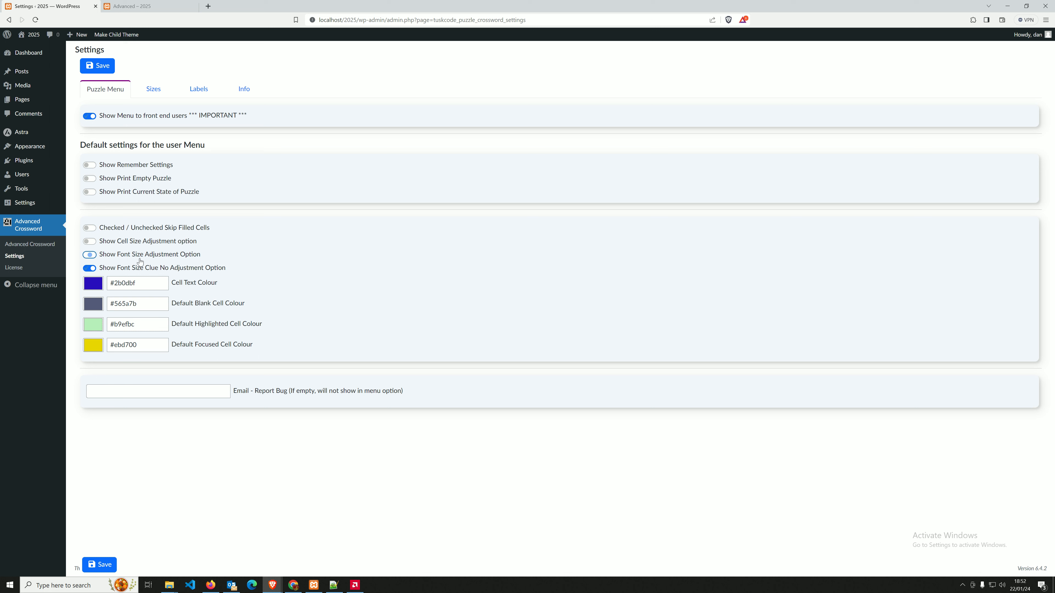
left_click(124, 269)
left_click(100, 71)
Reload the crossword post, confirm the menu lacks the size options, and return to Settings.
left_click(132, 6)
left_click(35, 20)
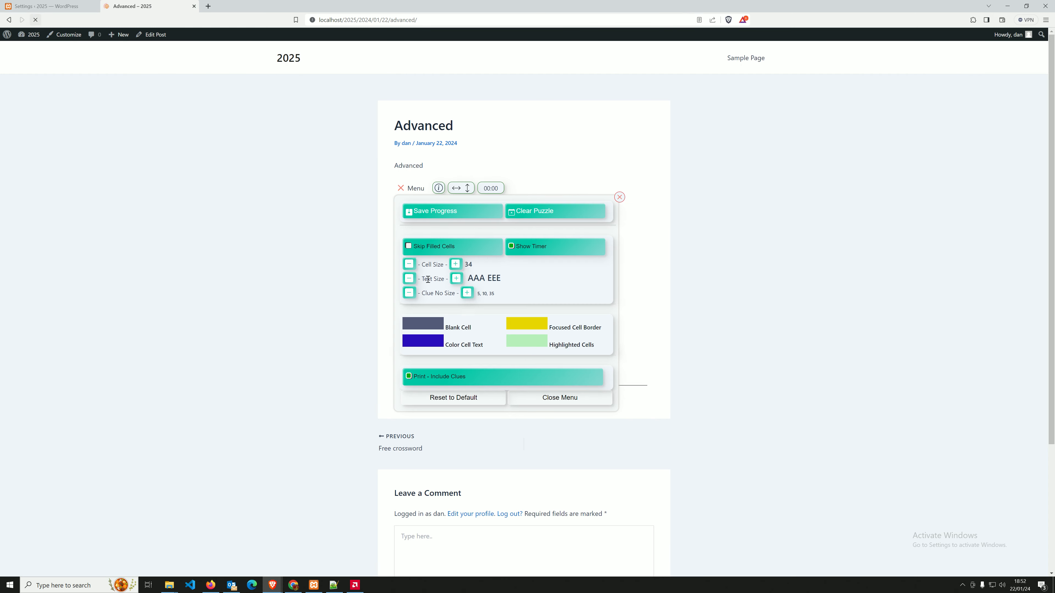
left_click(408, 193)
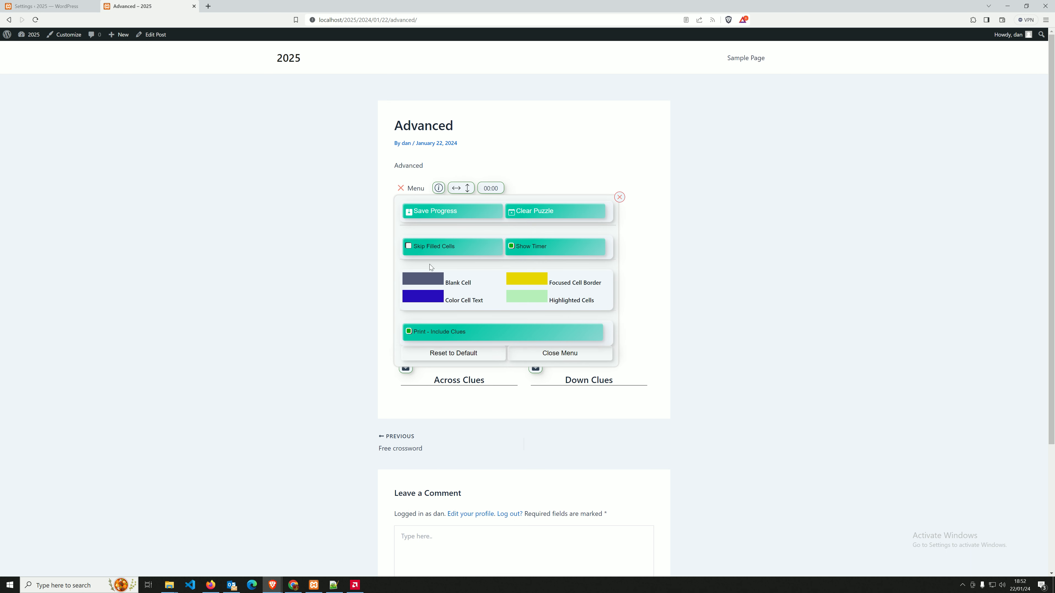
left_click(619, 196)
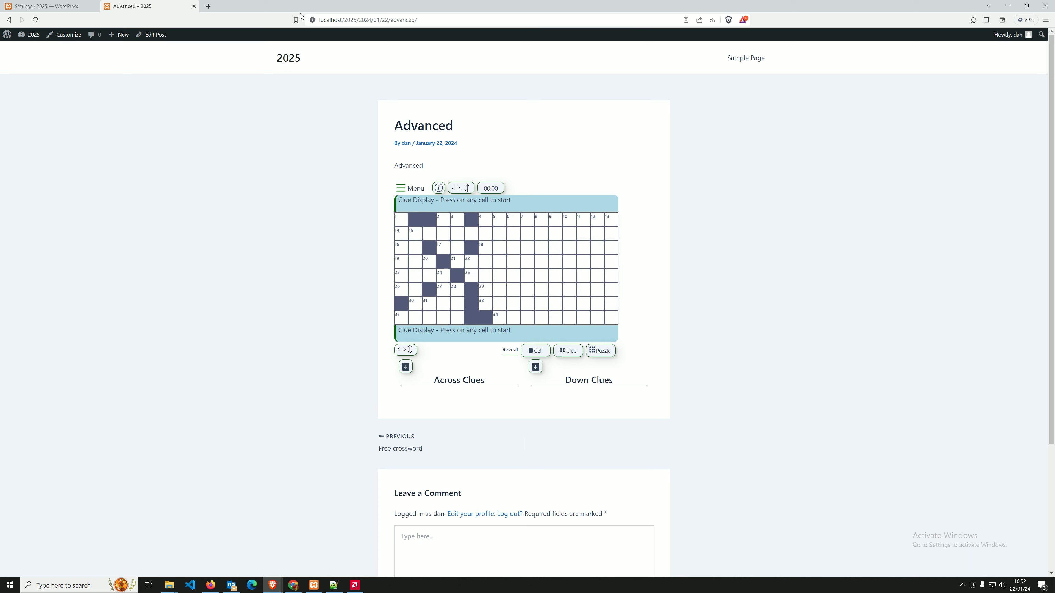
left_click(46, 6)
left_click(572, 103)
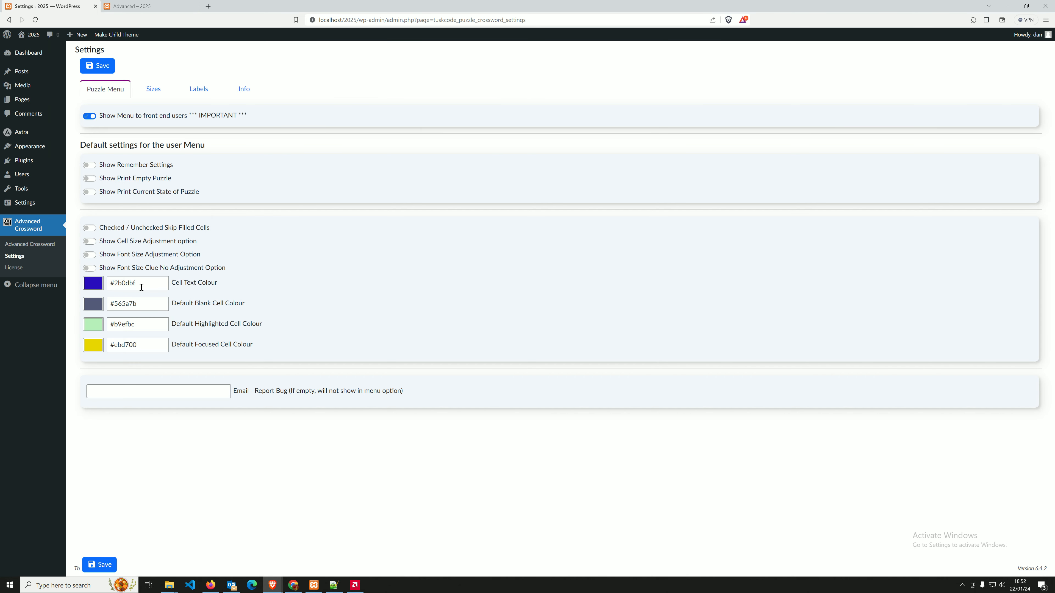
Inspect the cell text, blank, highlighted and focused cell colour values and pickers.
left_click_drag(141, 283, 87, 289)
left_click_drag(147, 302, 99, 334)
left_click(94, 347)
left_click(96, 327)
left_click(95, 307)
left_click(93, 288)
left_click(361, 285)
Turn all seven menu options back on, save, and enter the bug-report e-mail address.
left_click(90, 268)
left_click(90, 254)
left_click(89, 240)
left_click(89, 228)
left_click(112, 192)
left_click(113, 178)
left_click(117, 165)
left_click(98, 66)
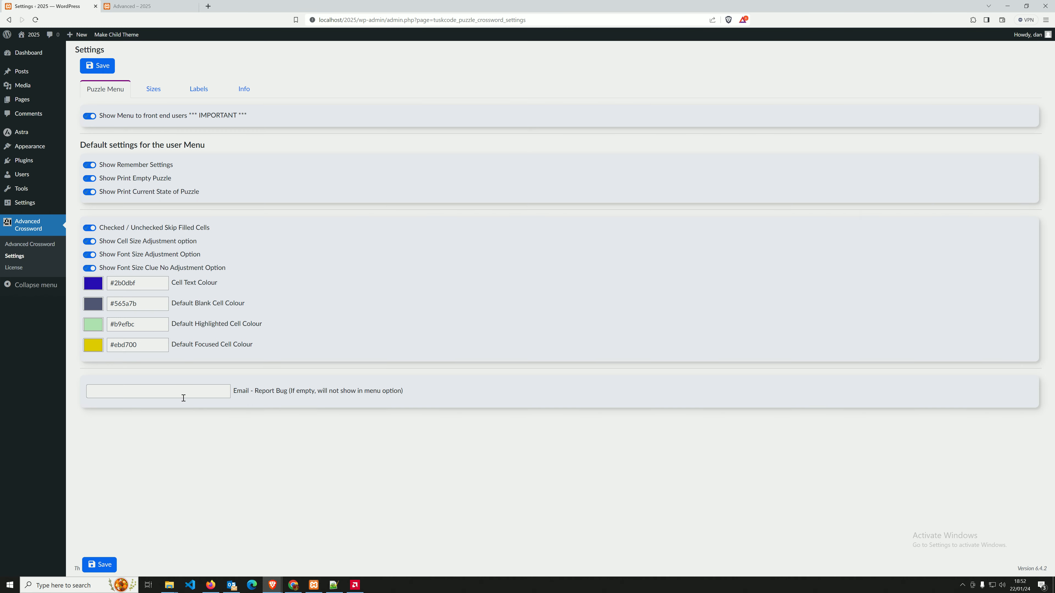
left_click(183, 391)
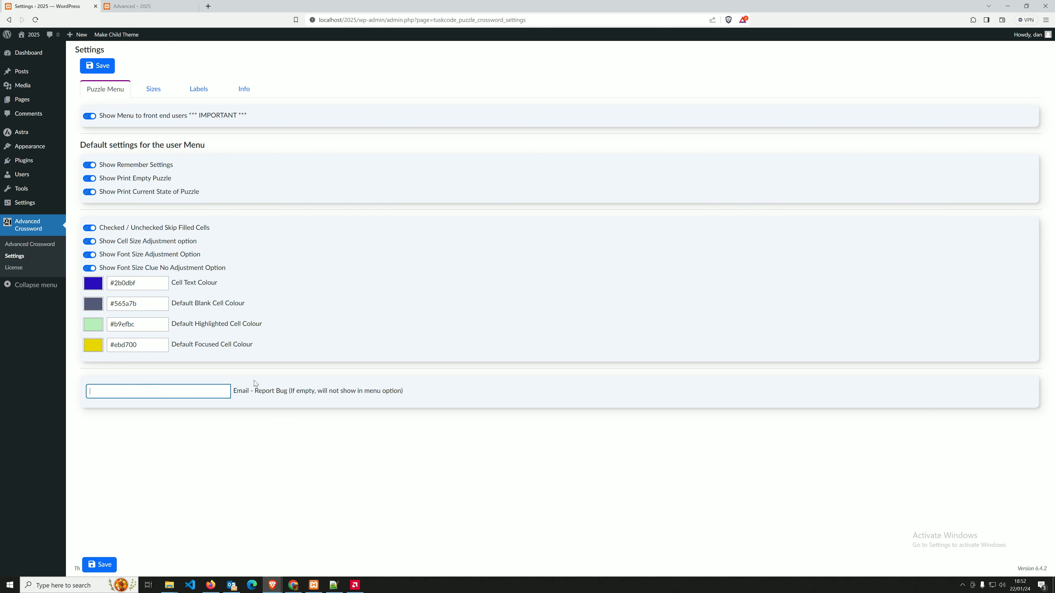
Save the bug-report e-mail, then reload the crossword post and check its menu options.
left_click(90, 65)
left_click(132, 6)
left_click(35, 19)
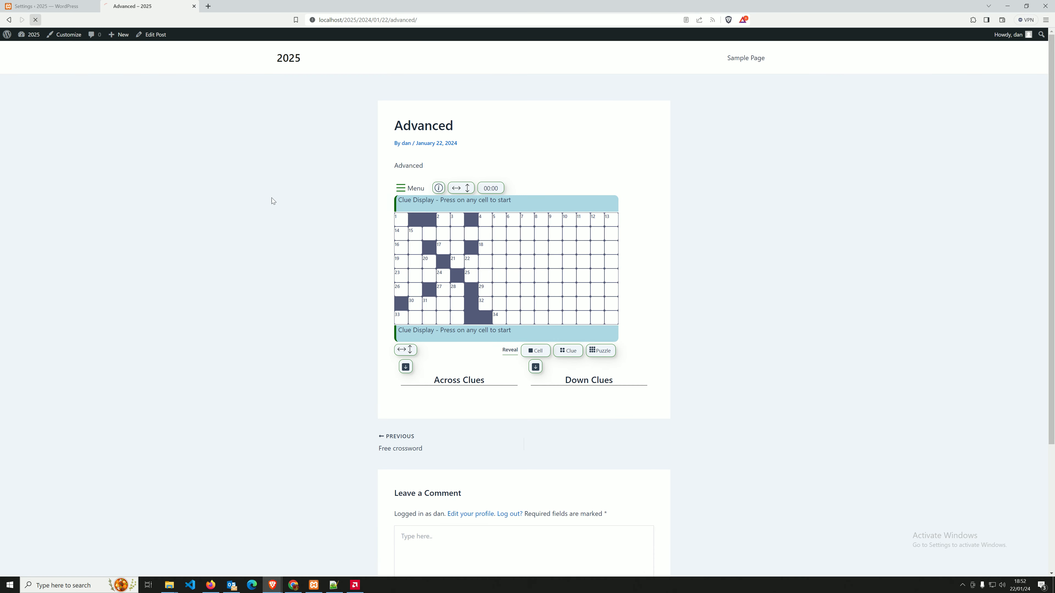
left_click(410, 188)
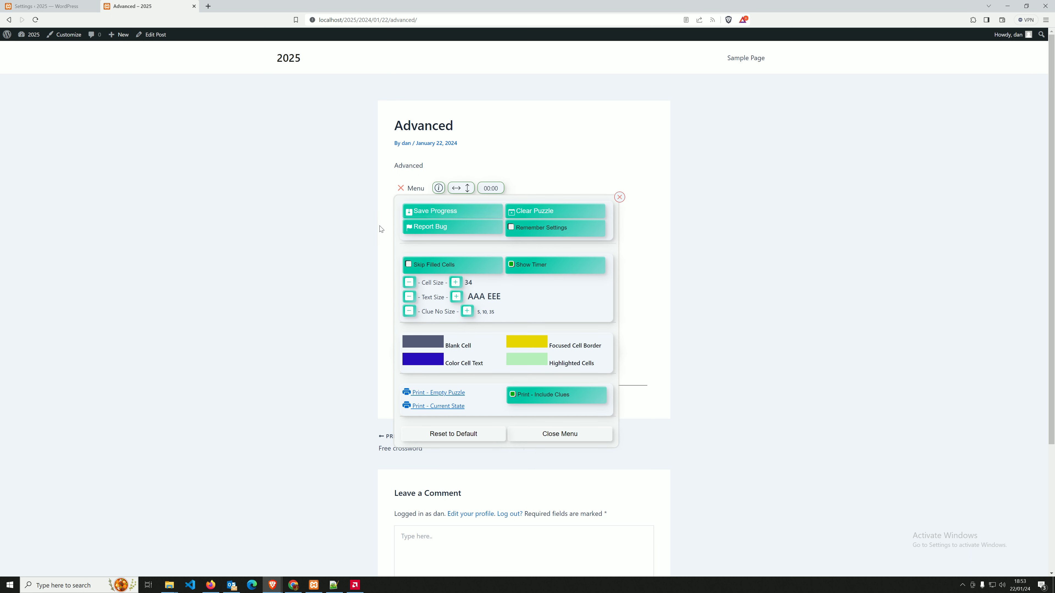
left_click(399, 189)
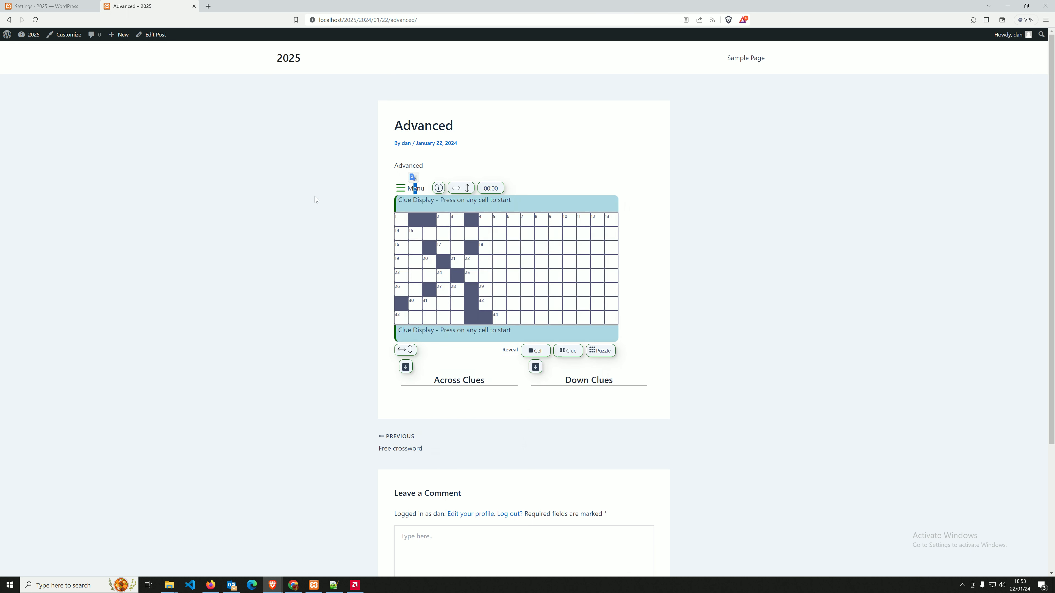
View the how-to-play instructions, then try Report Bug and cancel the mail prompt.
left_click(439, 188)
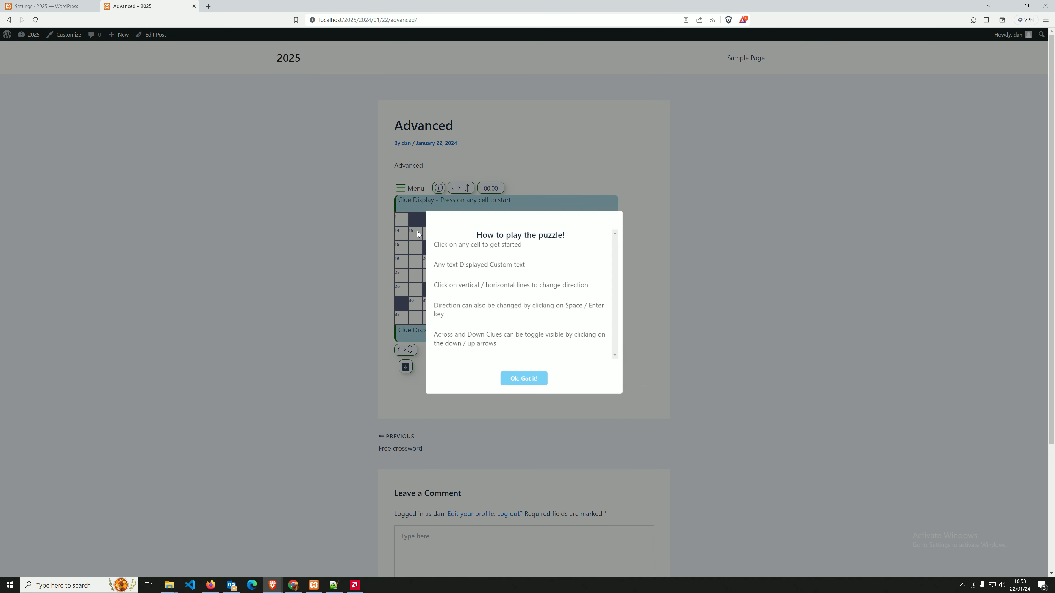
left_click(513, 381)
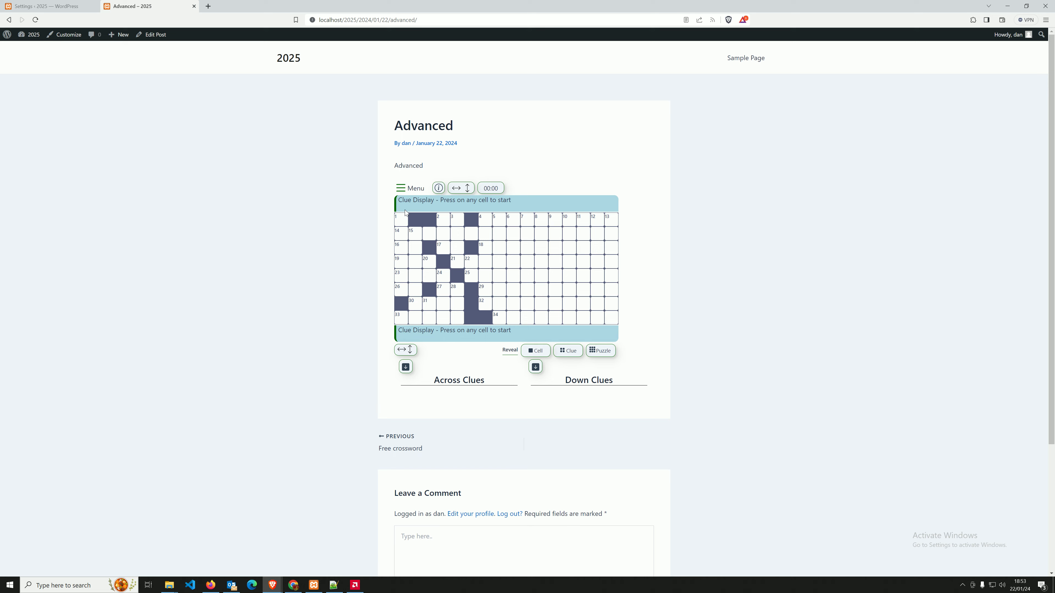
left_click(401, 188)
left_click(430, 226)
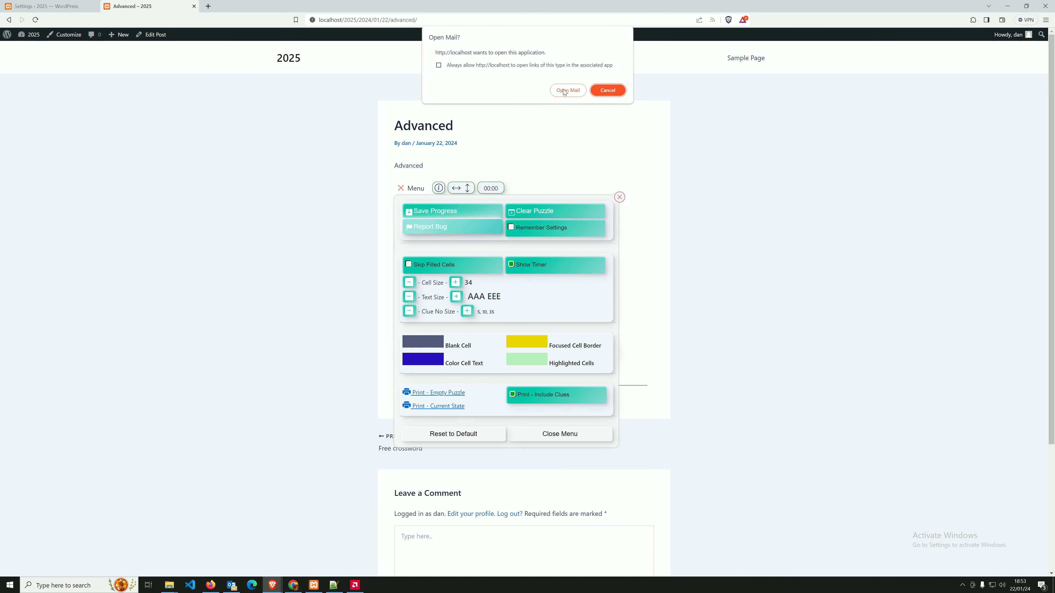
left_click(607, 91)
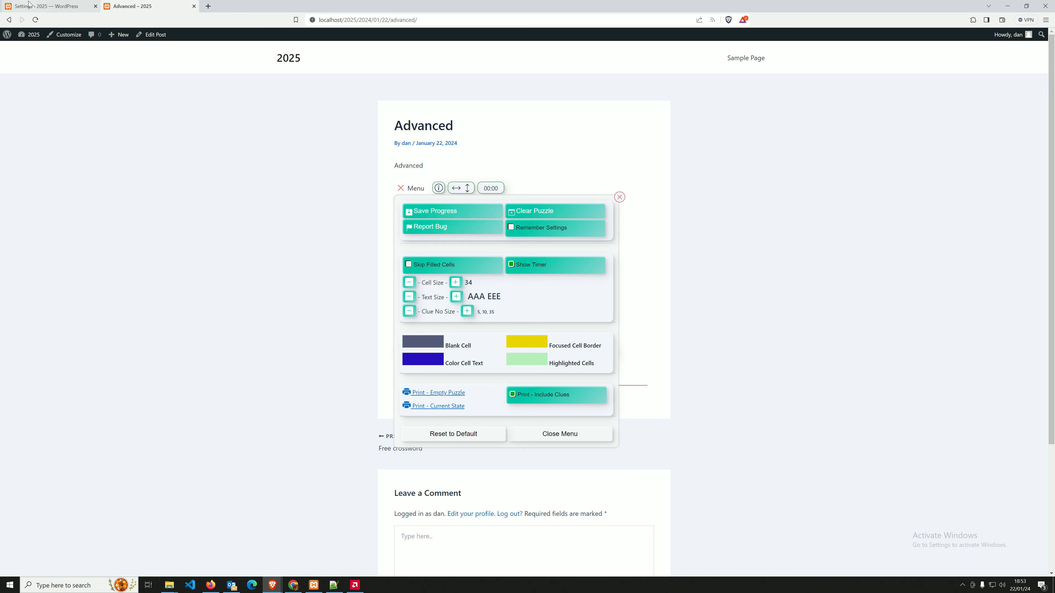
Return to the plugin settings and dismiss the saved confirmation.
left_click(37, 7)
left_click(570, 105)
left_click(181, 388)
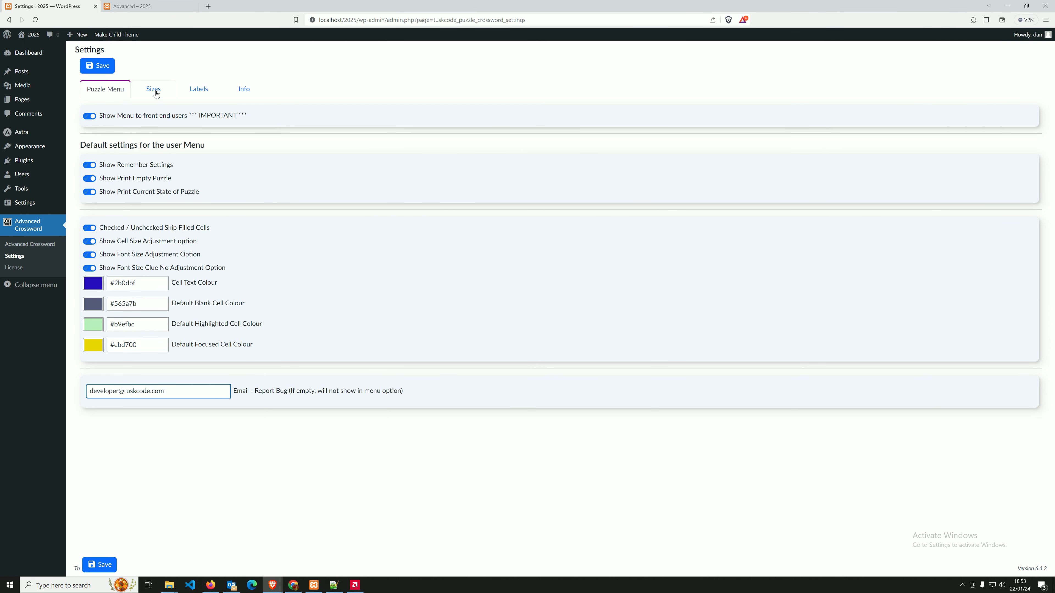
In Sizes, set the mobile cell text font size to 0.8 and mobile max width to 583.
left_click(156, 94)
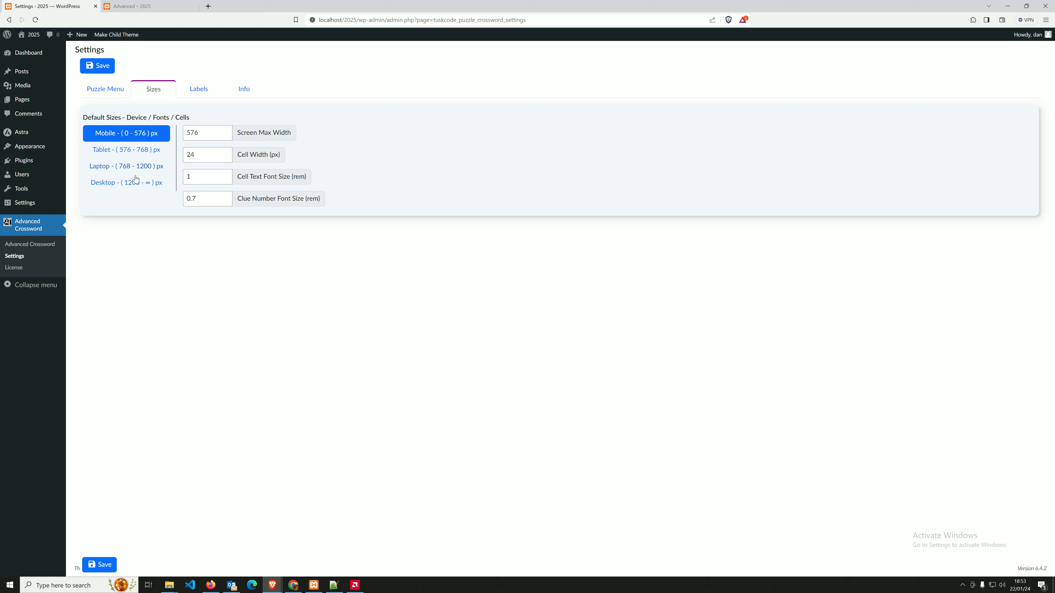
left_click_drag(242, 155, 268, 155)
left_click(207, 153)
key("Tab")
type("0.8")
left_click(212, 200)
left_click_drag(291, 177, 278, 157)
left_click(275, 155)
triple_click(226, 131)
triple_click(226, 131)
left_click(226, 130)
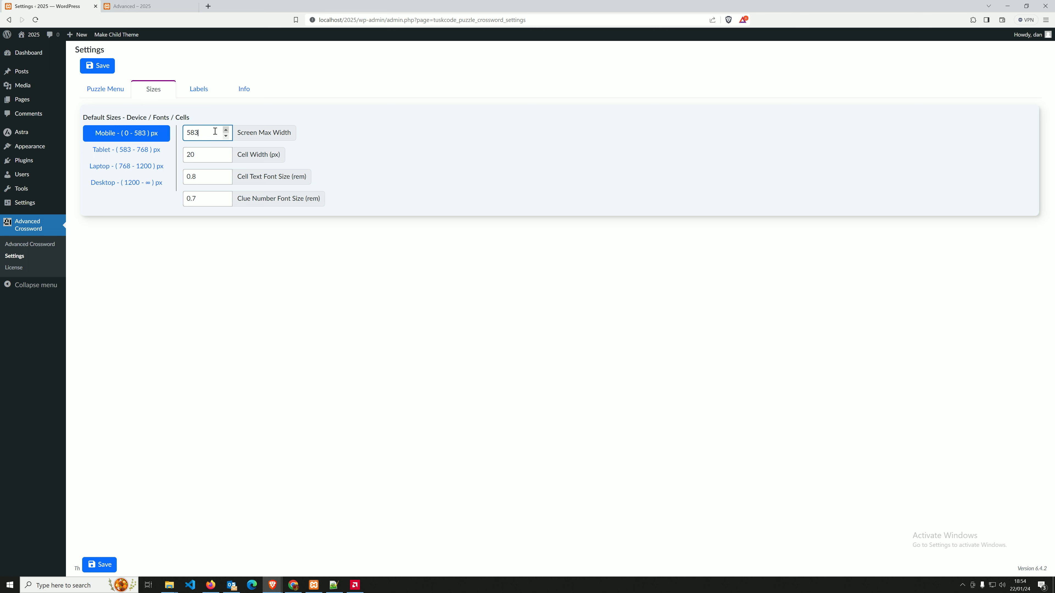
Raise the tablet screen max width to 778.
left_click(149, 151)
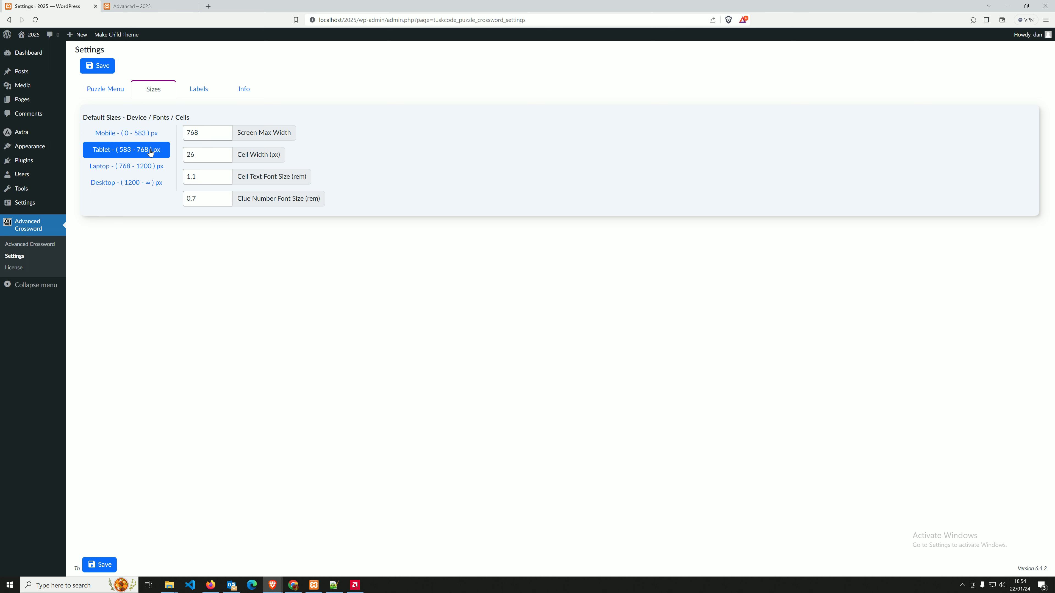
triple_click(226, 130)
double_click(226, 130)
double_click(226, 130)
left_click(142, 166)
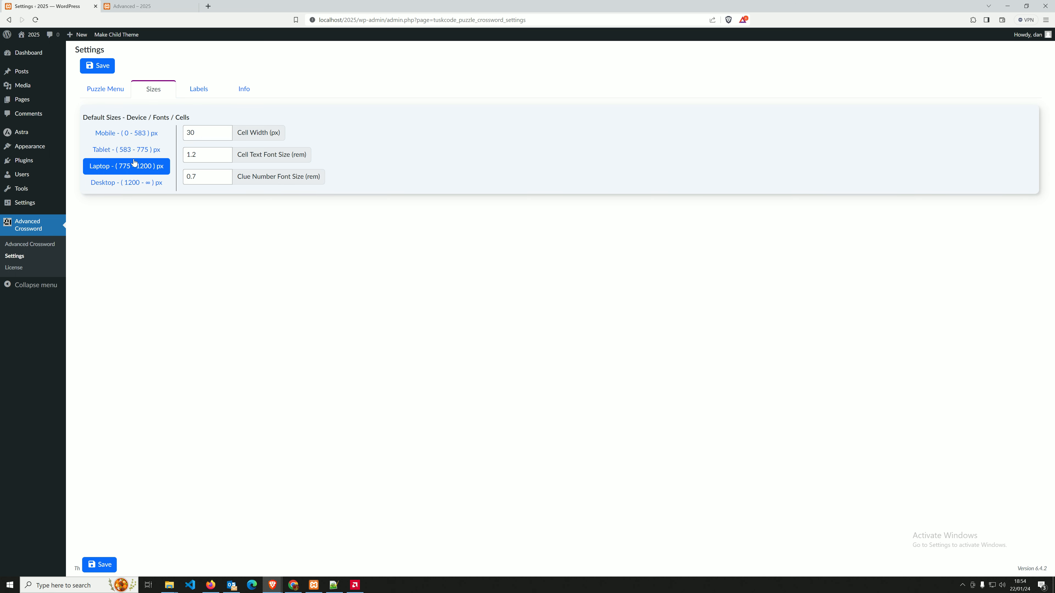
left_click(144, 153)
left_click(228, 130)
left_click(228, 130)
left_click(228, 130)
Raise the desktop screen max width to 1205, check its other sizes, and save.
left_click(137, 169)
left_click(137, 189)
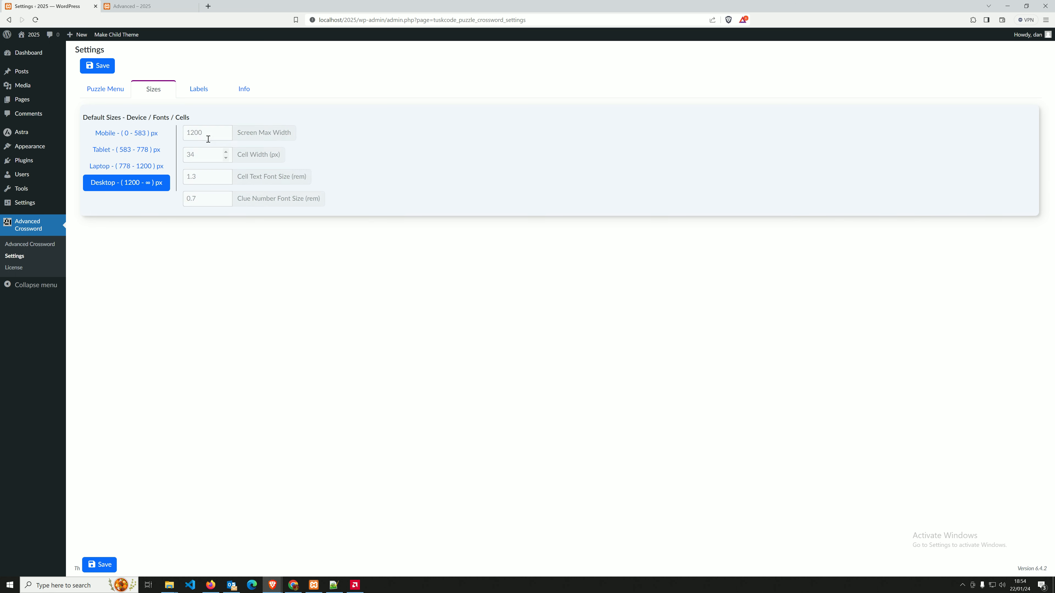
left_click(226, 130)
left_click(226, 130)
left_click(226, 130)
left_click(226, 130)
left_click(226, 131)
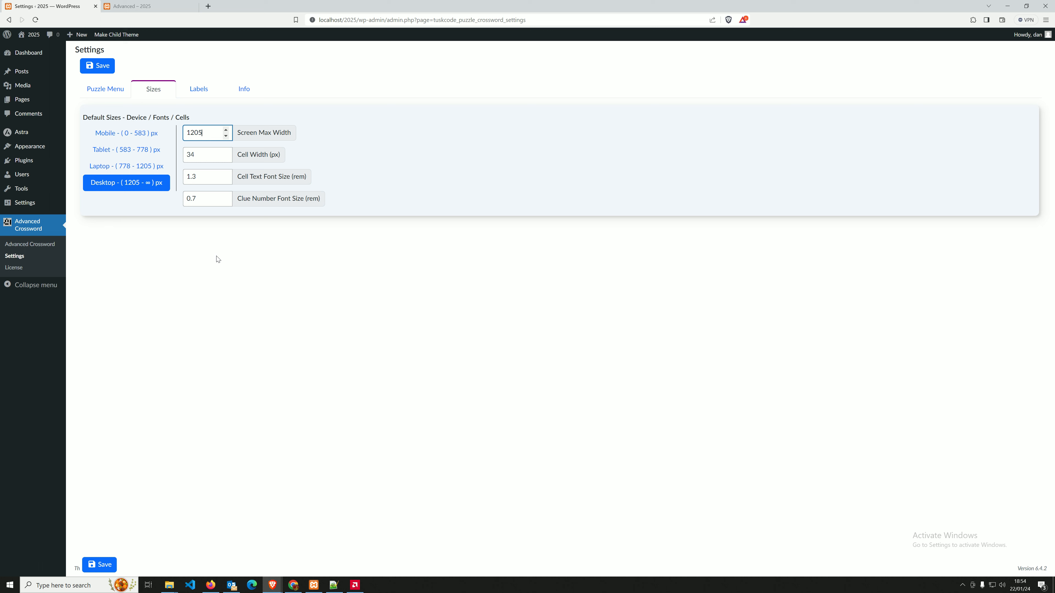
left_click(210, 198)
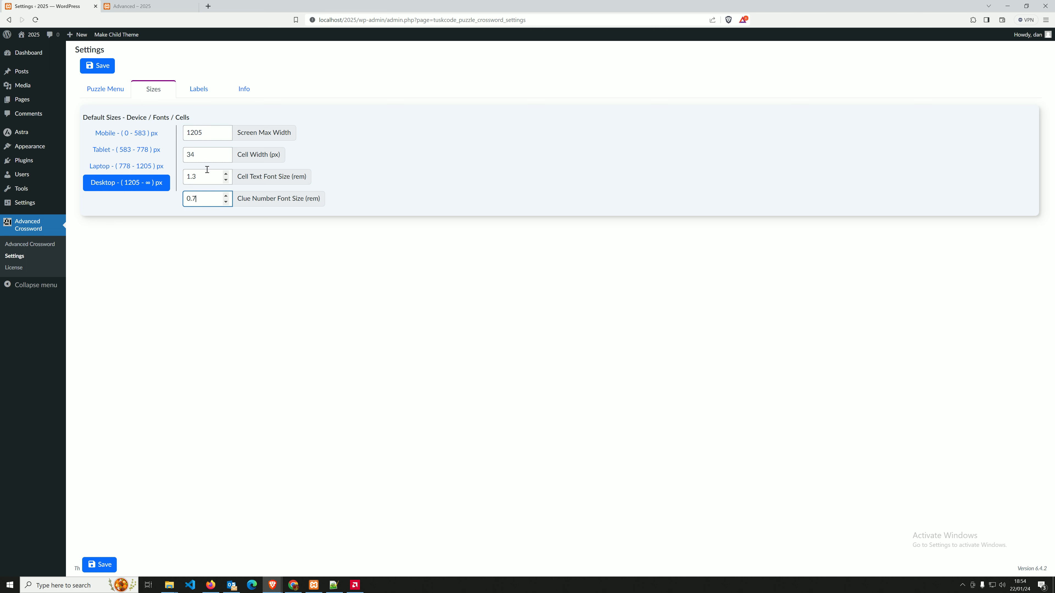
left_click(208, 161)
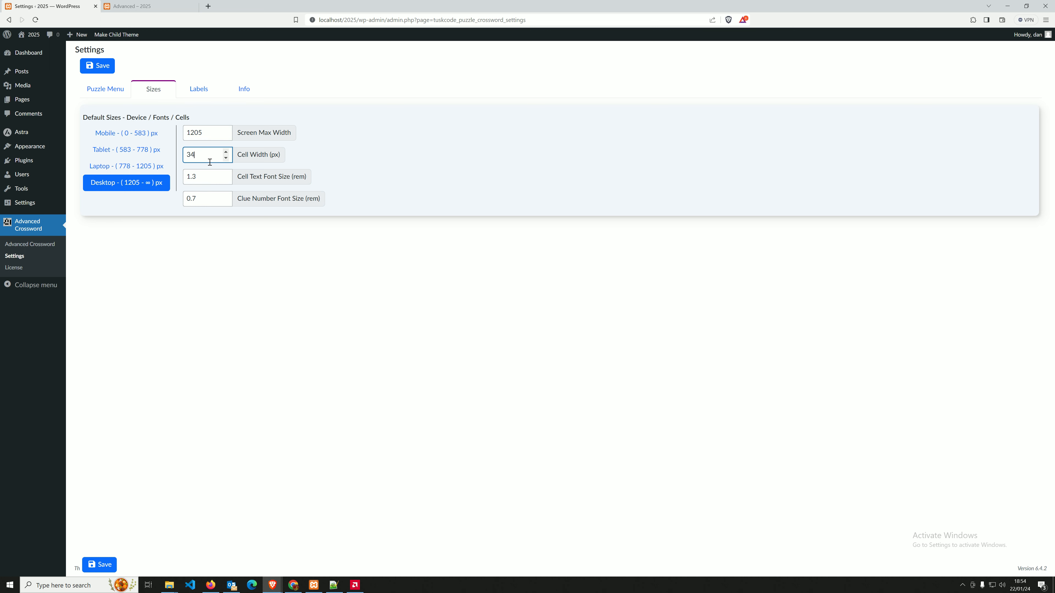
left_click(99, 69)
Rename the Menu label to 'Menu 2' in the label settings and save.
left_click(571, 103)
left_click(196, 91)
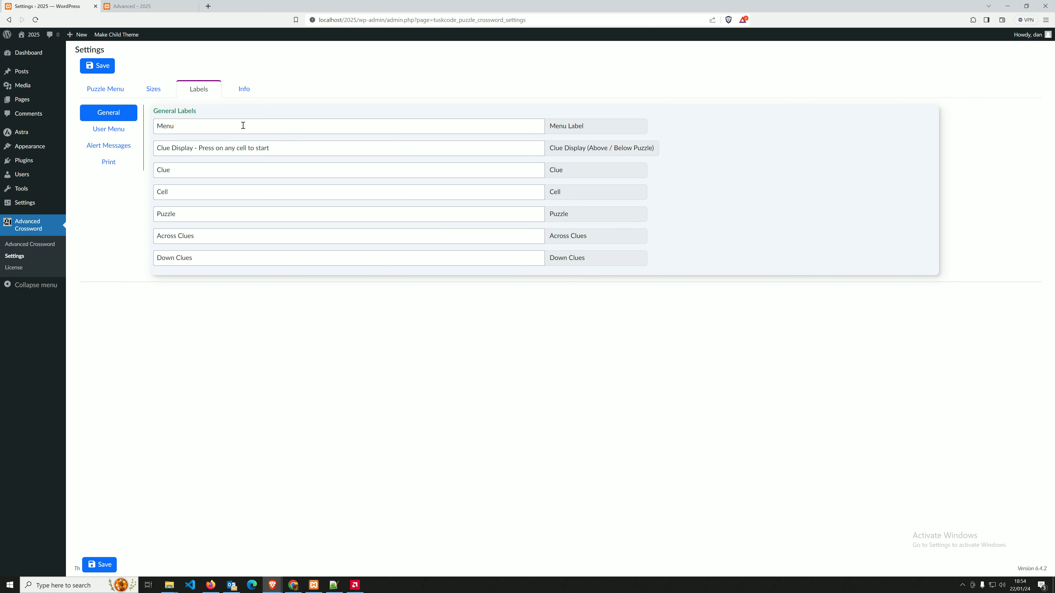
left_click(194, 128)
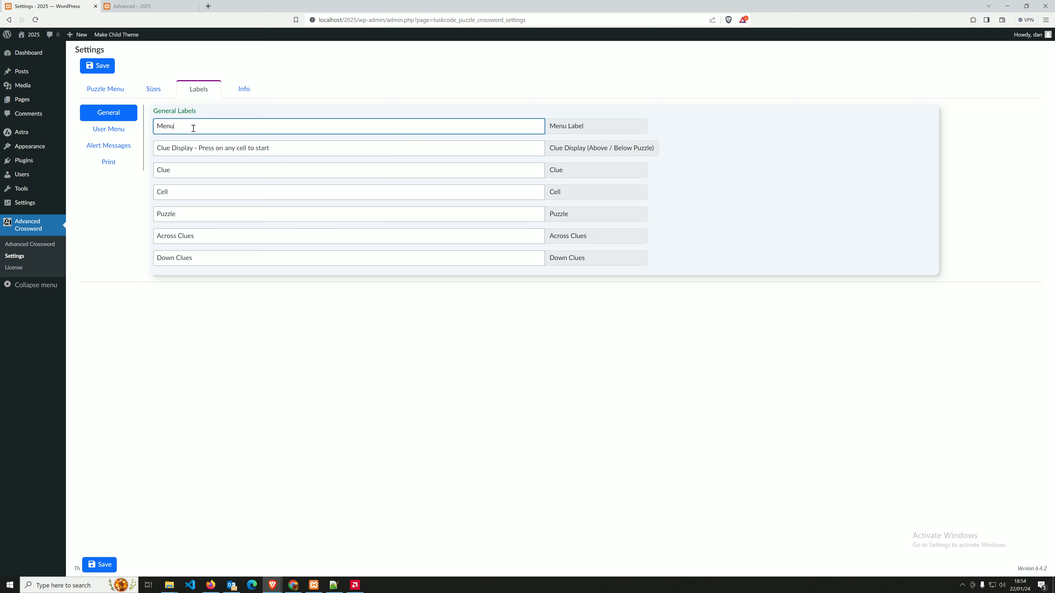
left_click(132, 5)
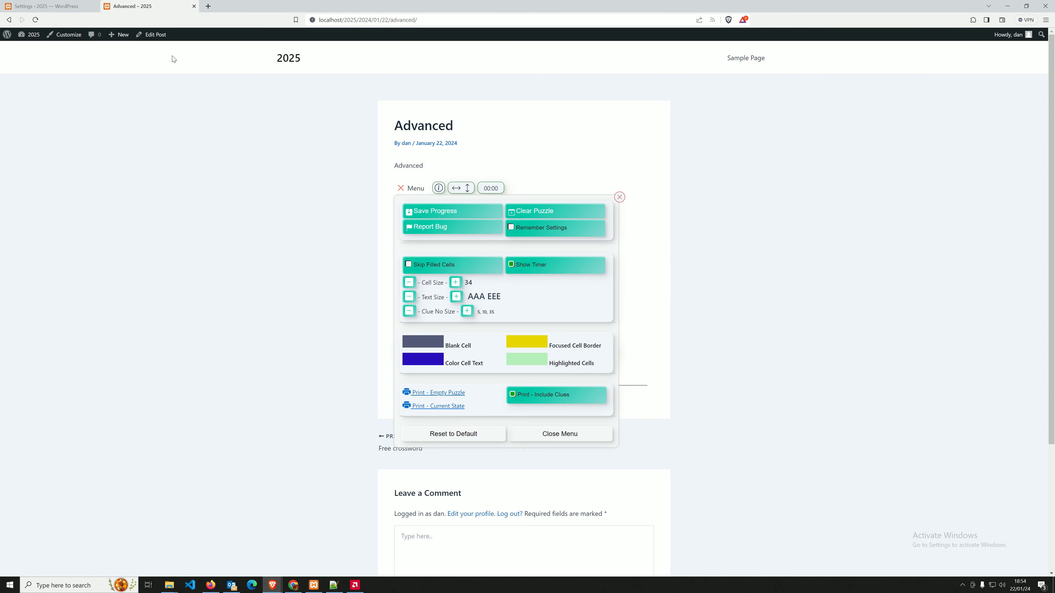
left_click(423, 192)
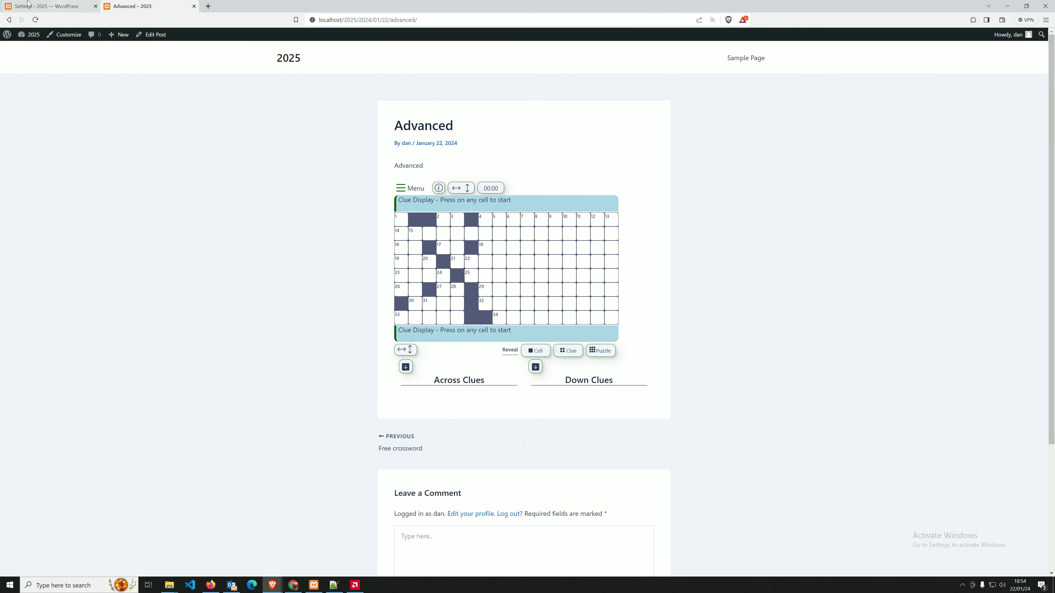
left_click(59, 6)
type("2")
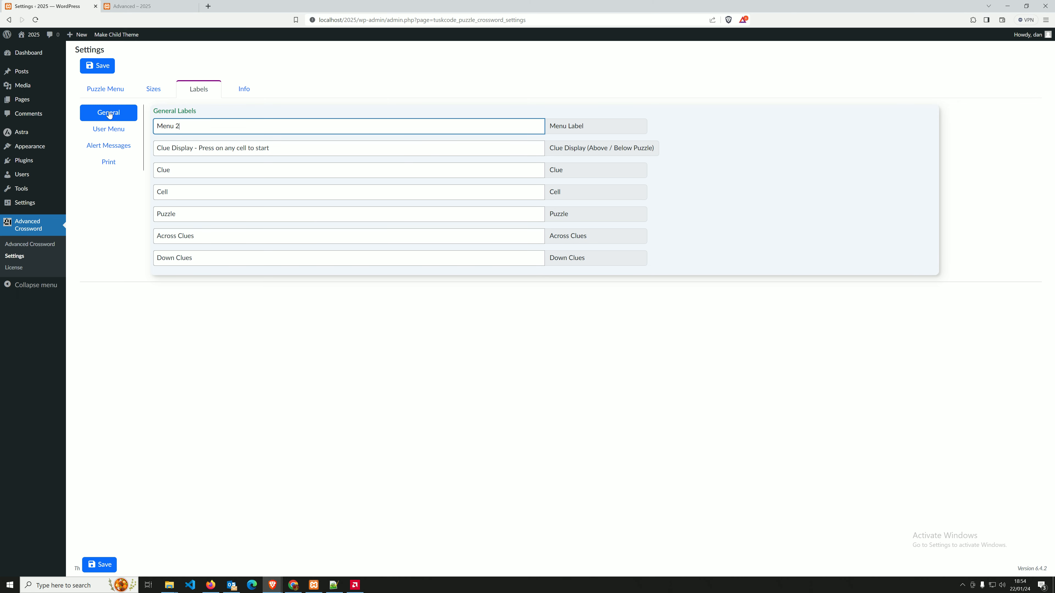
left_click(103, 66)
Reload the crossword post to see 'Menu 2', then return to the label settings.
left_click(166, 4)
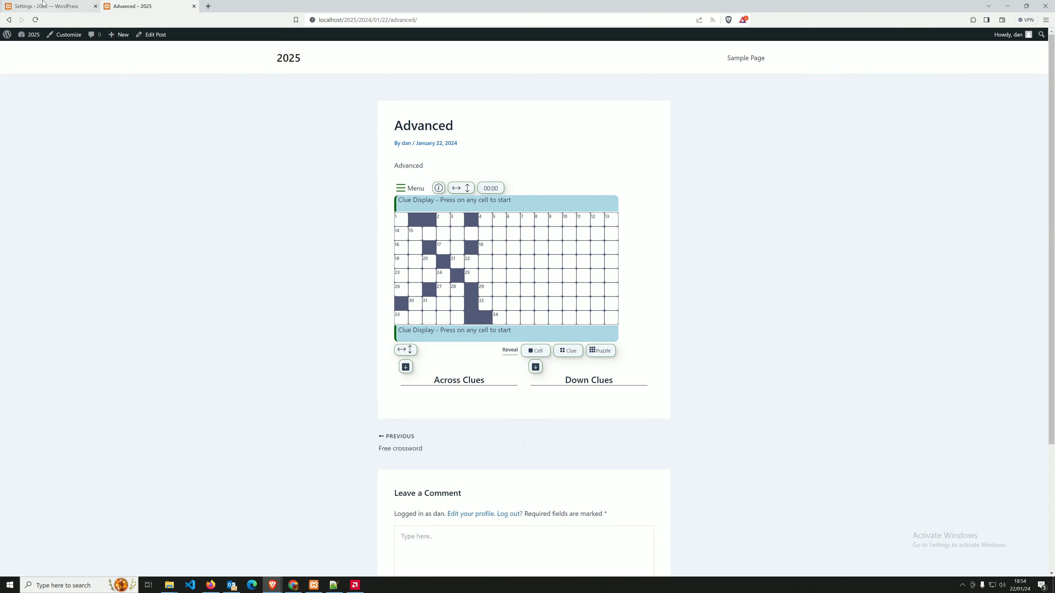
left_click(35, 20)
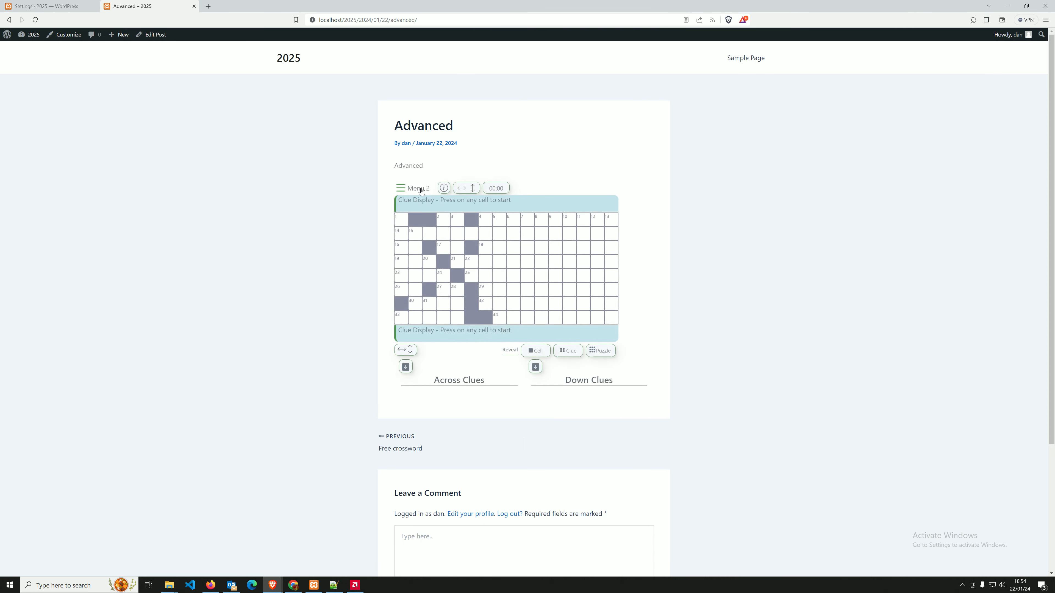
left_click(54, 5)
left_click(572, 103)
Replace the Clue Display prompt with 'Press cell to start' and save it.
left_click(253, 149)
left_click(282, 149)
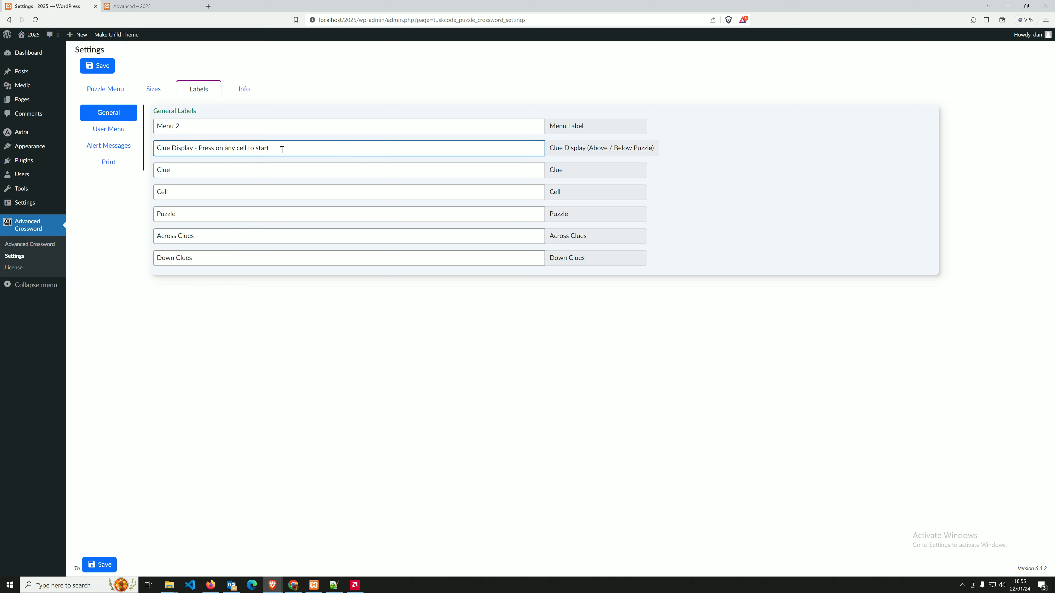
left_click(142, 6)
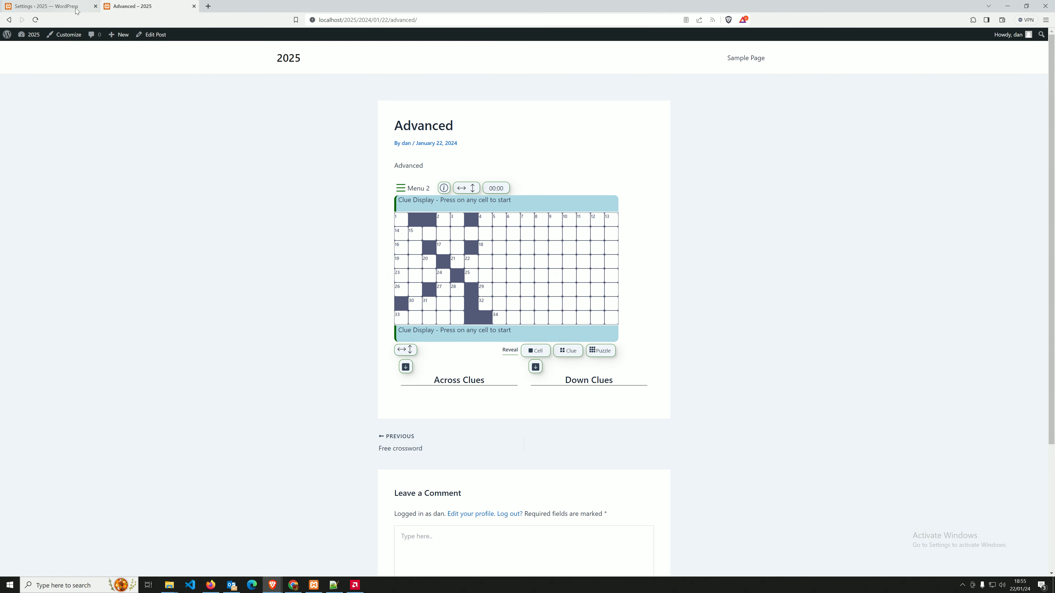
left_click(54, 5)
left_click_drag(288, 149, 86, 149)
type("Press here o")
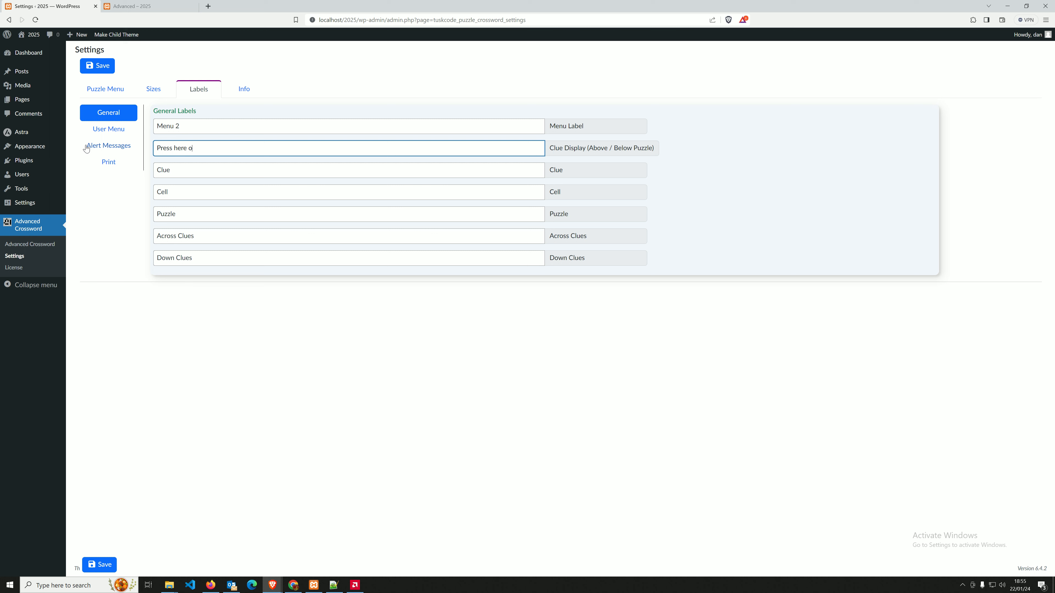
key("BackSpace")
key("BackSpace")
key("BackSpace")
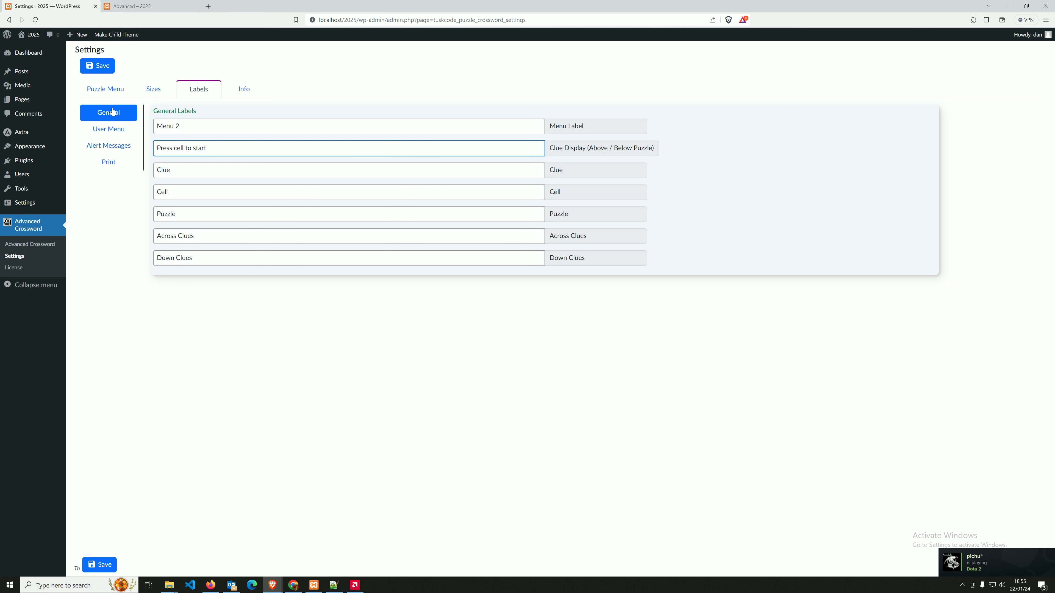
left_click(100, 63)
Reload the crossword post and select a grid cell to confirm the new prompt.
left_click(140, 8)
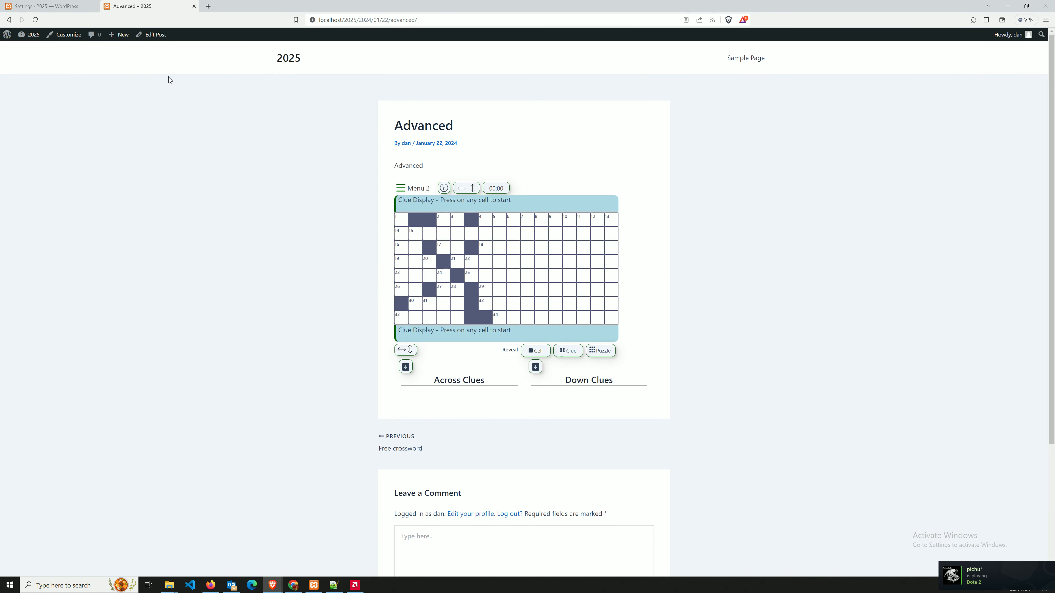
left_click(38, 7)
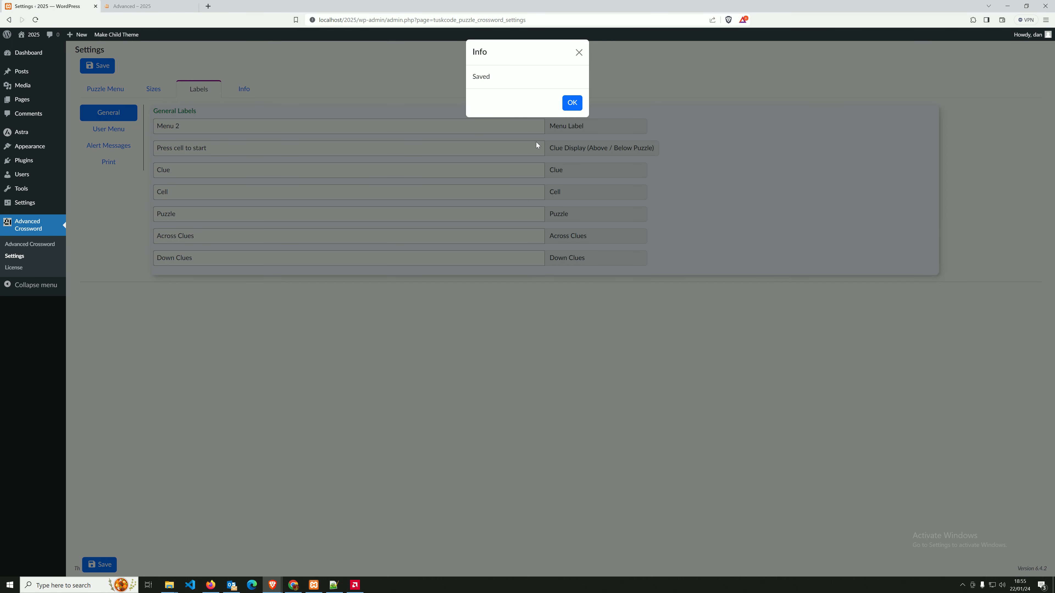
left_click(572, 103)
key("ctrl+Tab")
left_click(35, 19)
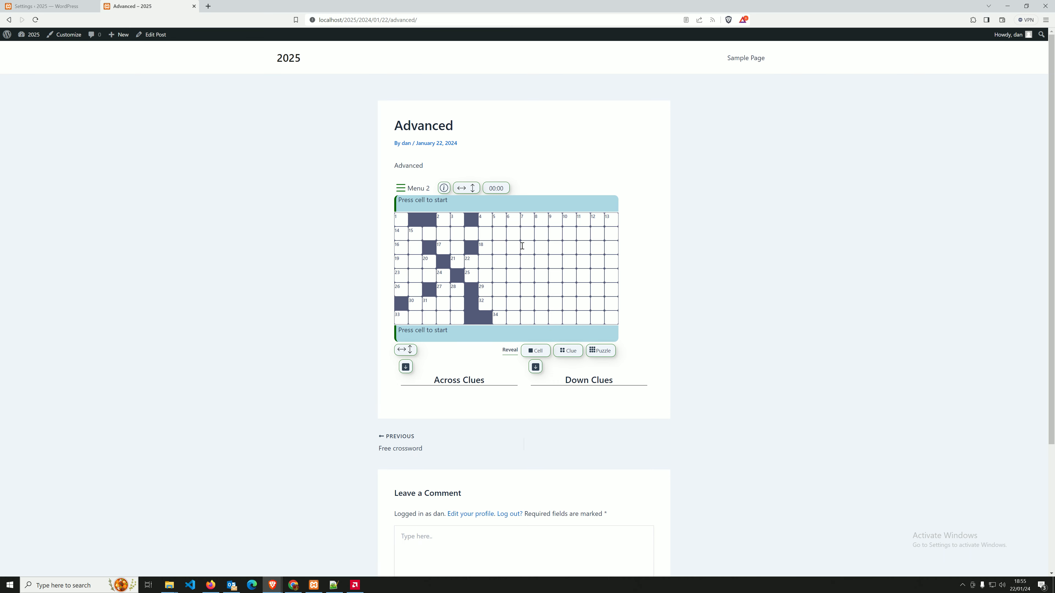
left_click(497, 248)
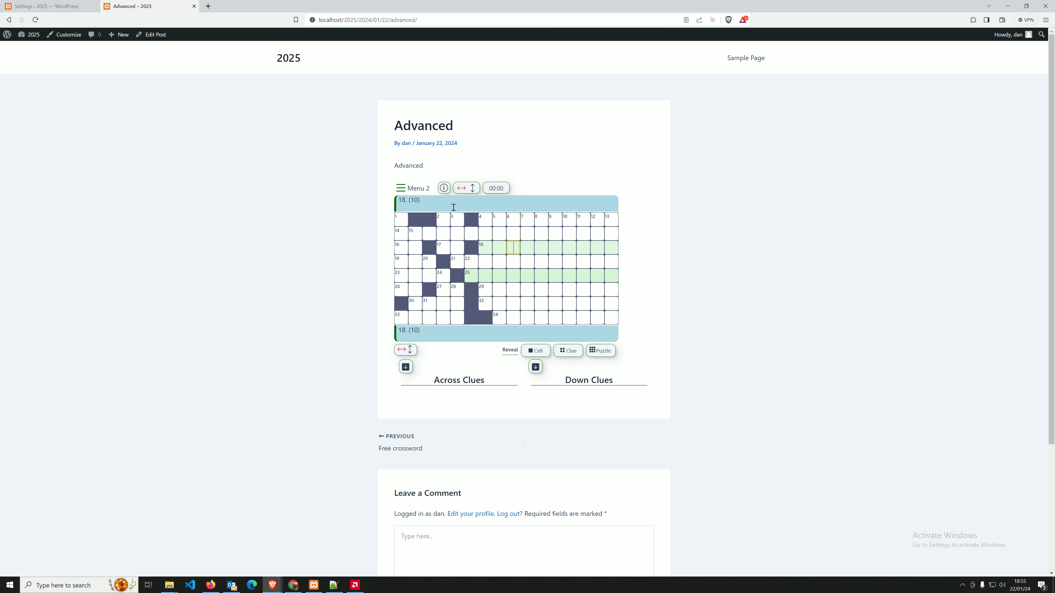
Review the Clue, Puzzle and Cell label fields in the label settings.
key("ctrl+Tab")
left_click(195, 170)
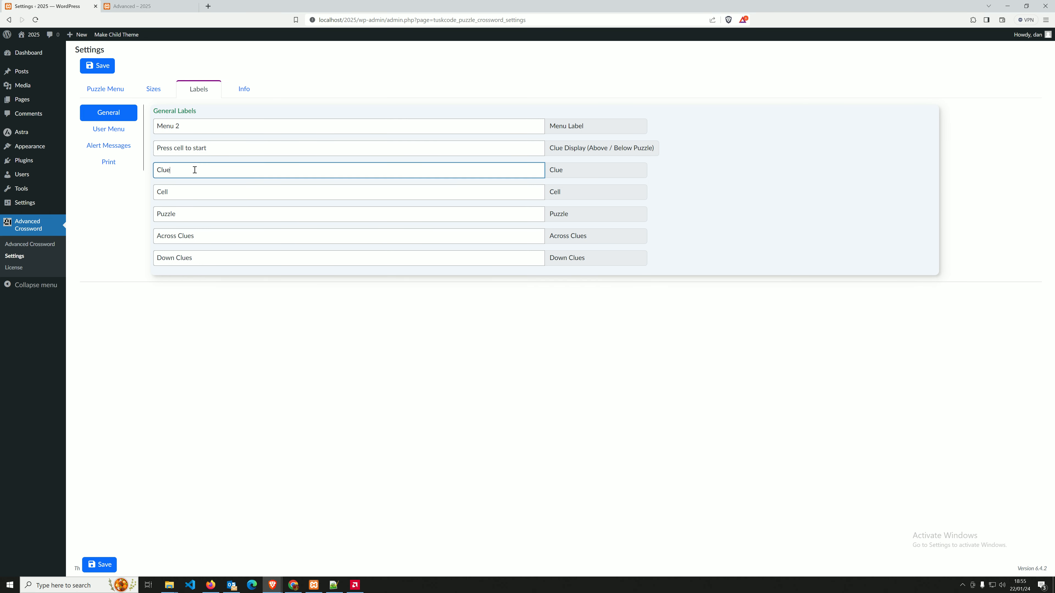
left_click(198, 217)
left_click(193, 195)
left_click(186, 170)
Compare the Across Clues and Down Clues labels with the puzzle's clue headings, leaving them unchanged.
key("ctrl+Tab")
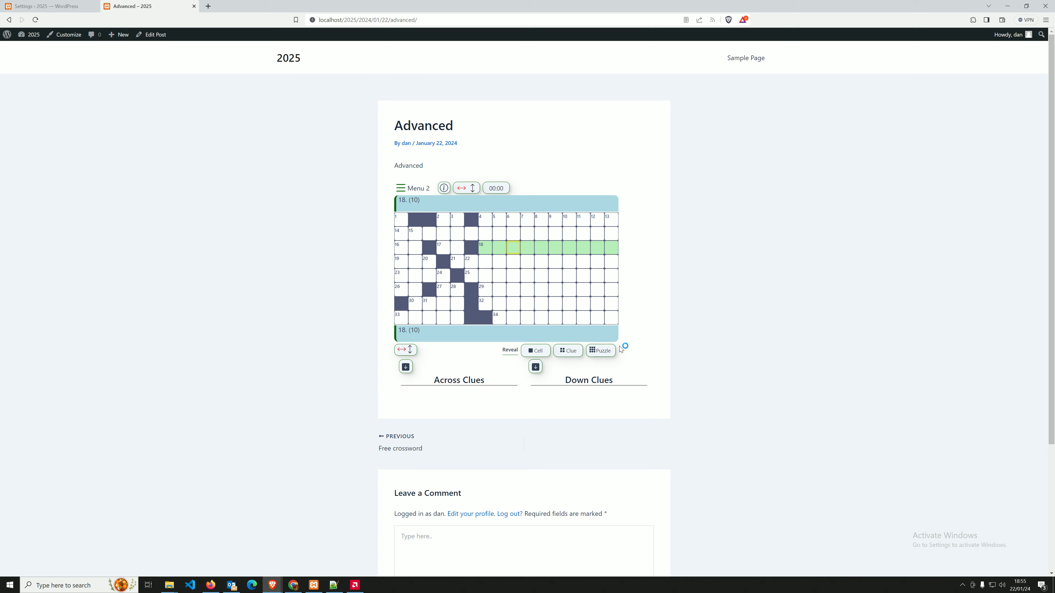
left_click(49, 7)
left_click(184, 236)
left_click(140, 8)
triple_click(440, 377)
triple_click(635, 377)
key("ctrl+shift+Tab")
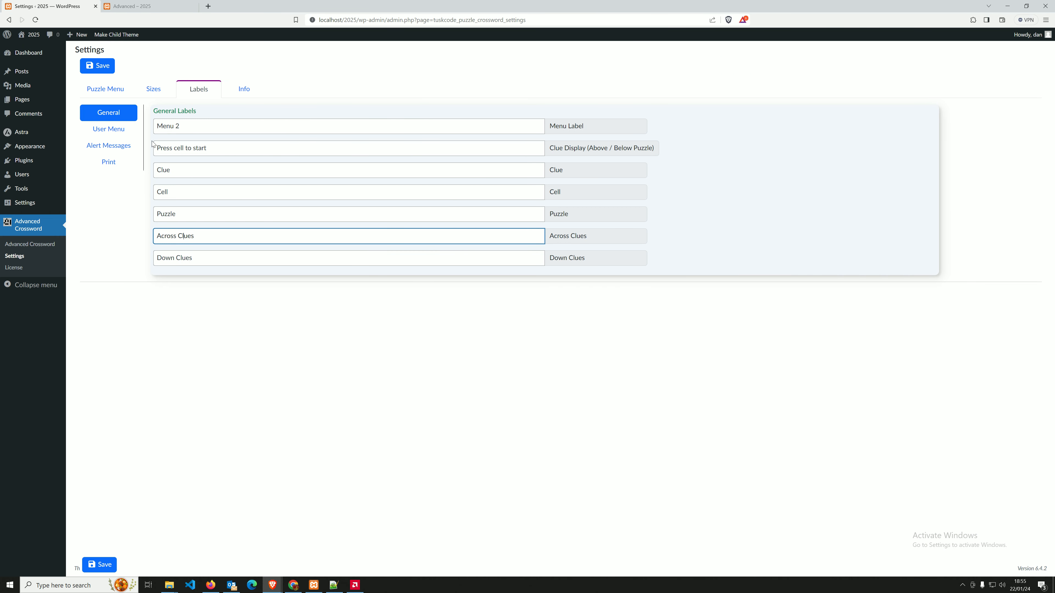
left_click(244, 159)
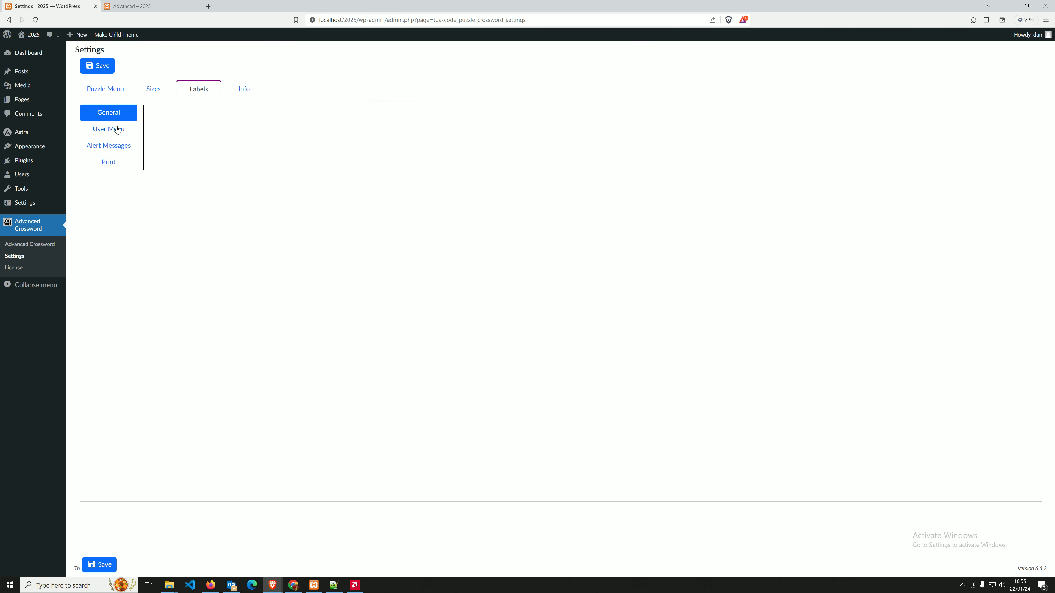
Show the User Menu labels and compare them with the crossword's open menu.
left_click(118, 130)
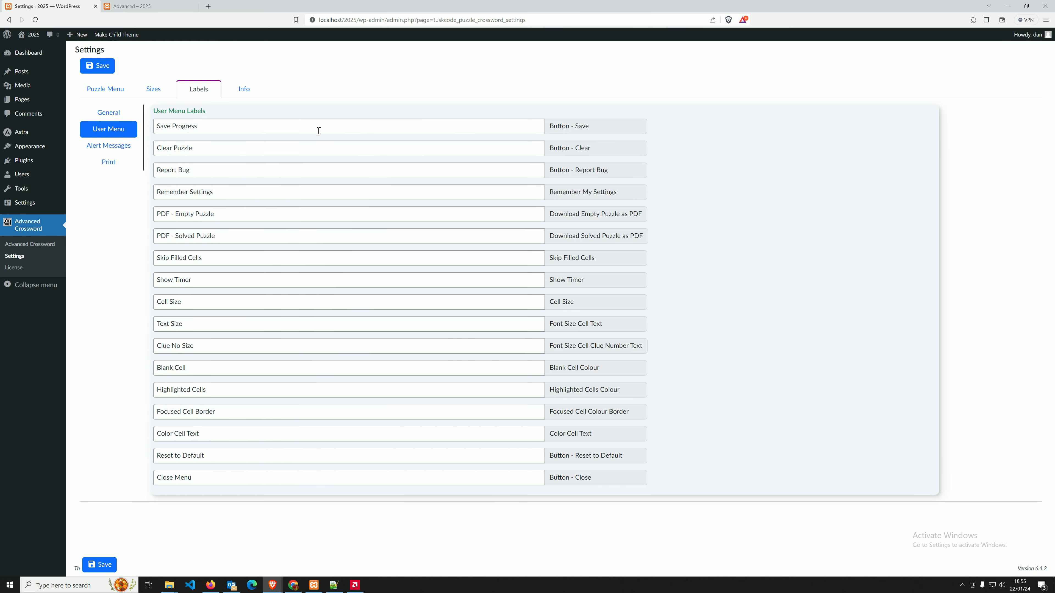
left_click(126, 7)
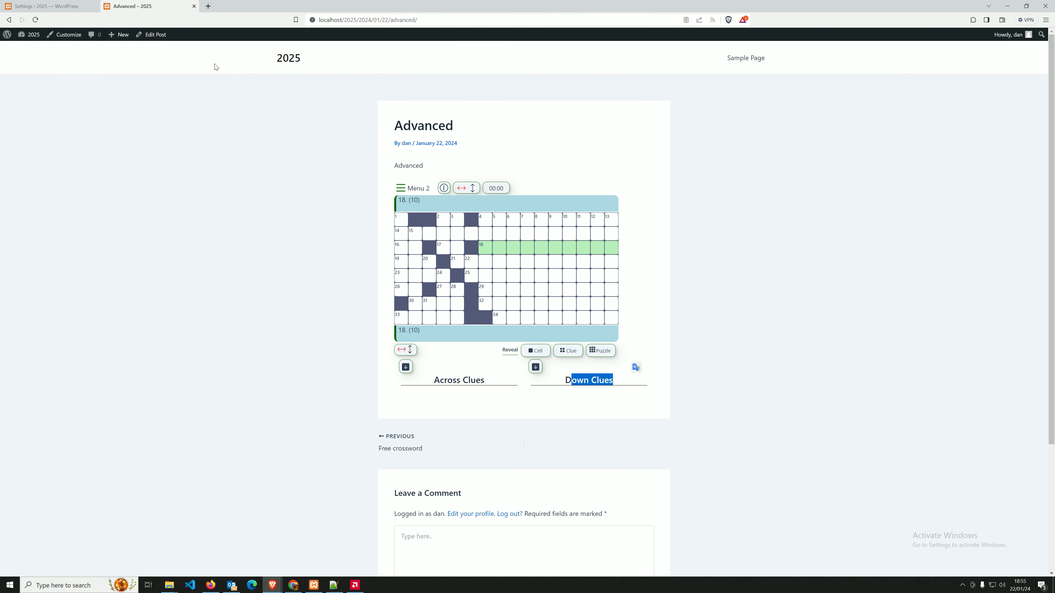
left_click(406, 192)
left_click(65, 3)
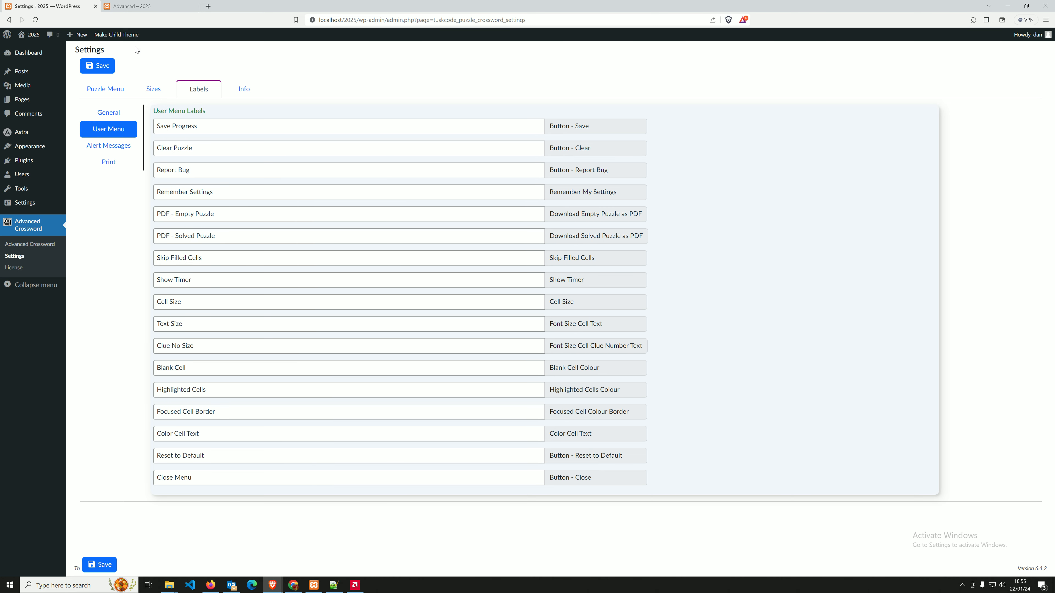
key("ctrl+Tab")
left_click(30, 6)
Save the puzzle progress from the crossword's menu and return to the puzzle page.
left_click(132, 9)
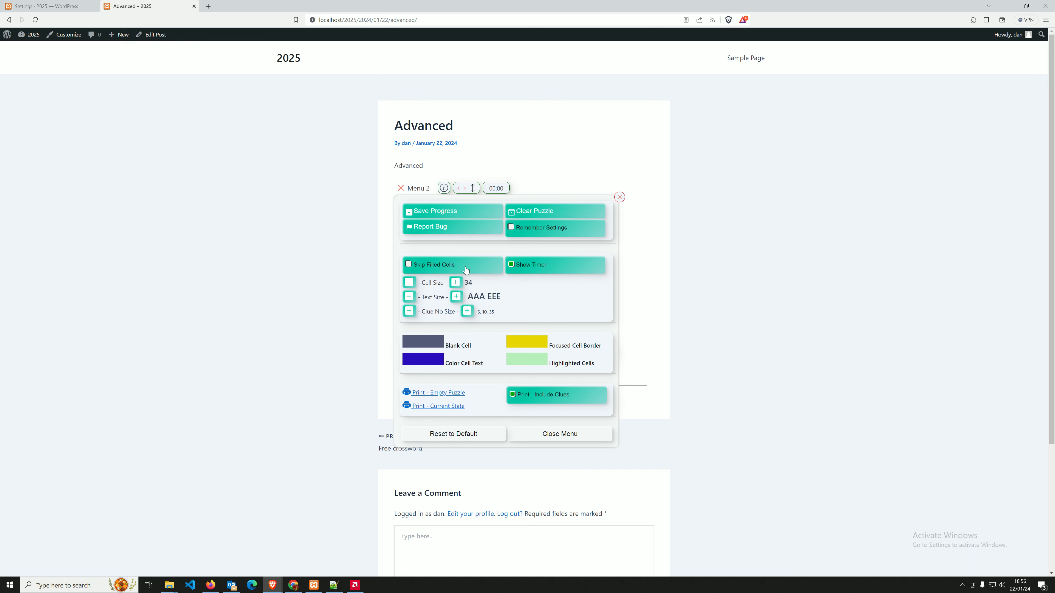
left_click(437, 211)
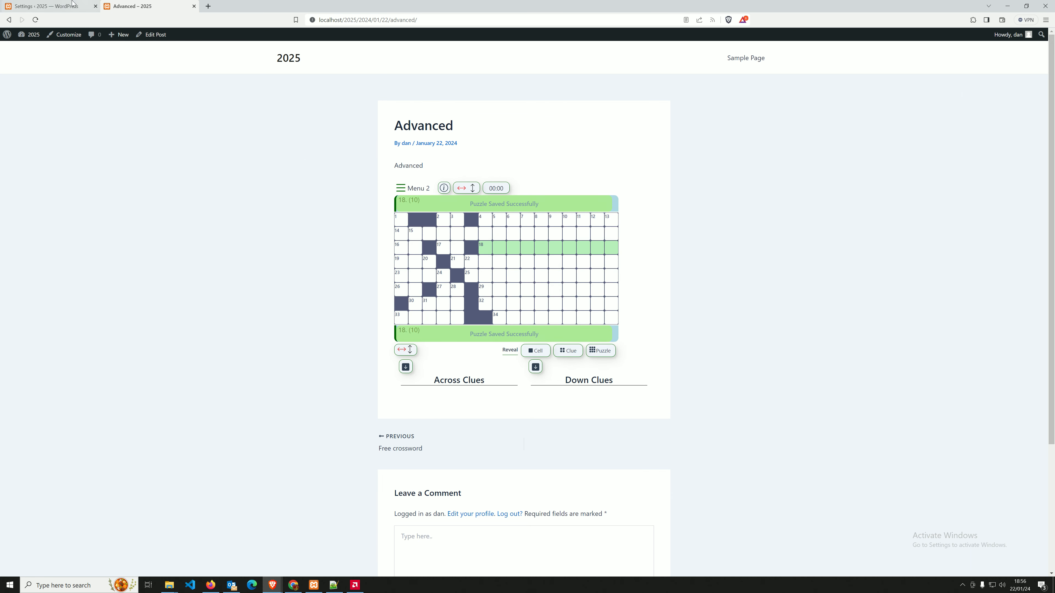
left_click(84, 5)
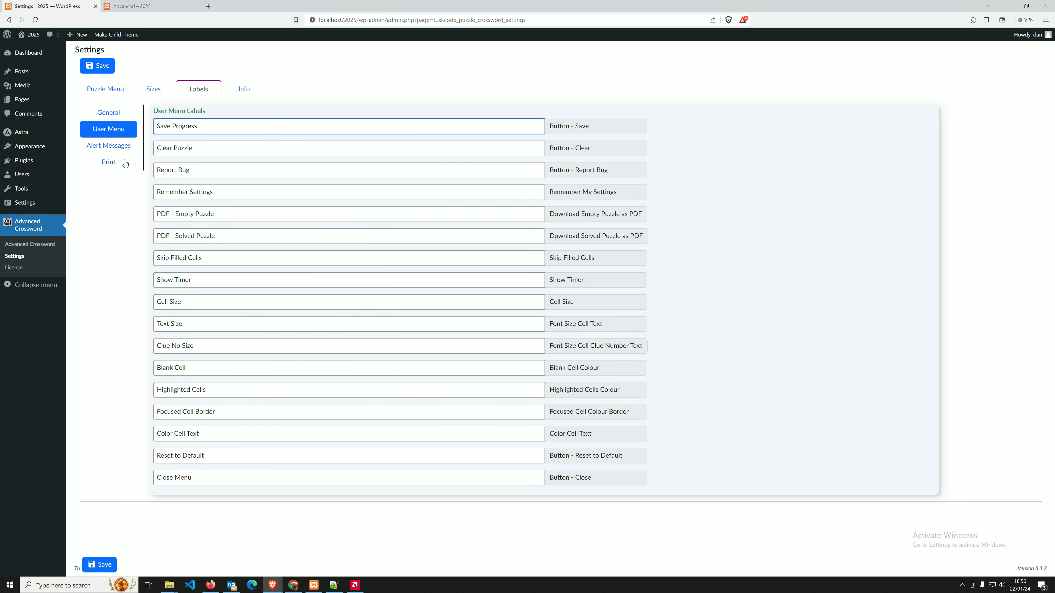
left_click(554, 129)
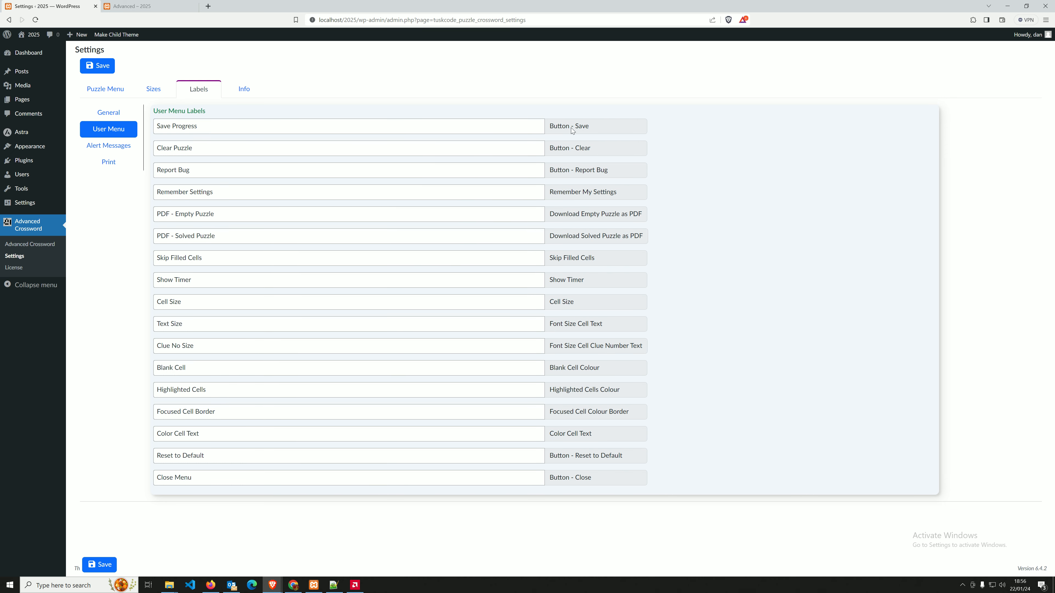
left_click(125, 5)
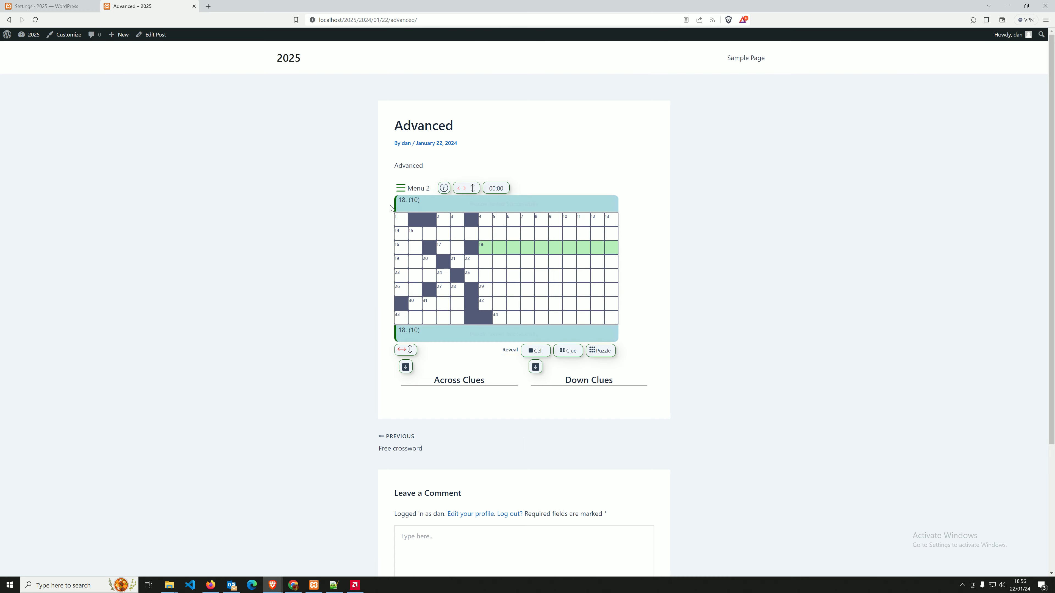
left_click(28, 8)
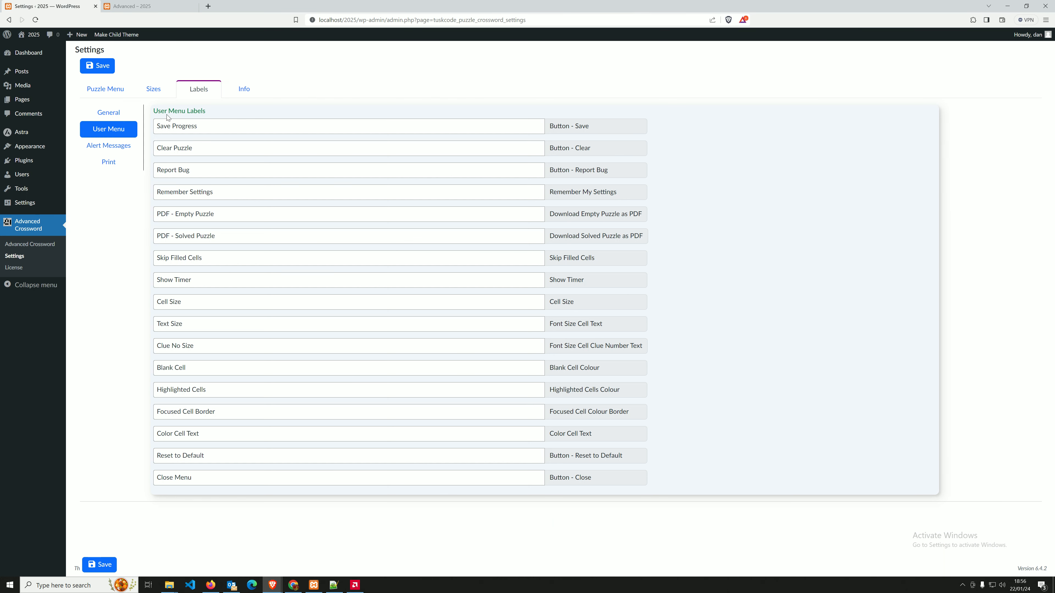
double_click(191, 125)
key("BackSpace")
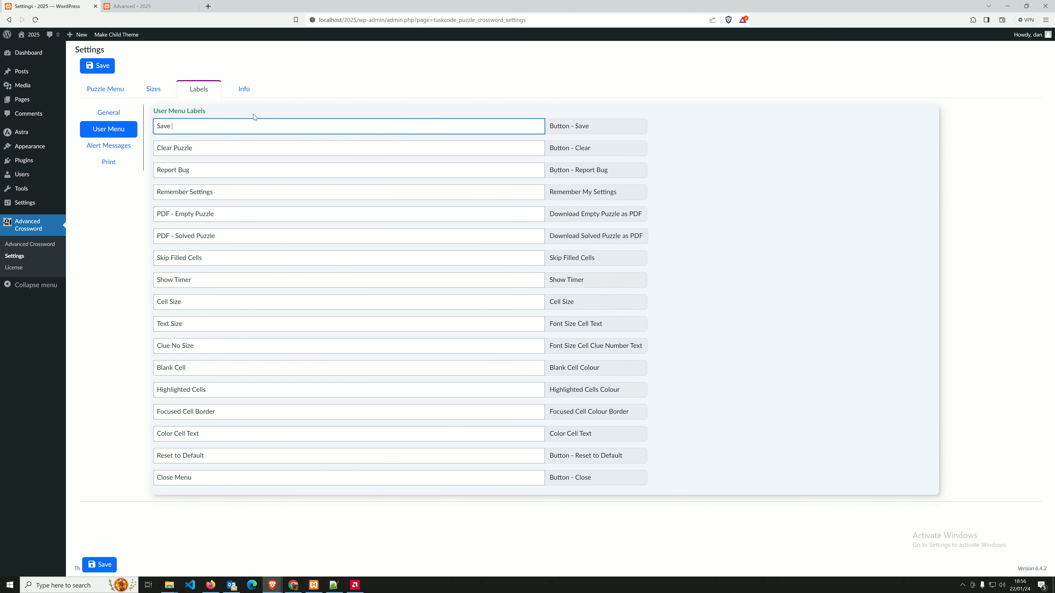
key("BackSpace")
key("BackSpace")
key("BackSpace")
type("Puzzle")
left_click(92, 70)
left_click(126, 7)
left_click(36, 20)
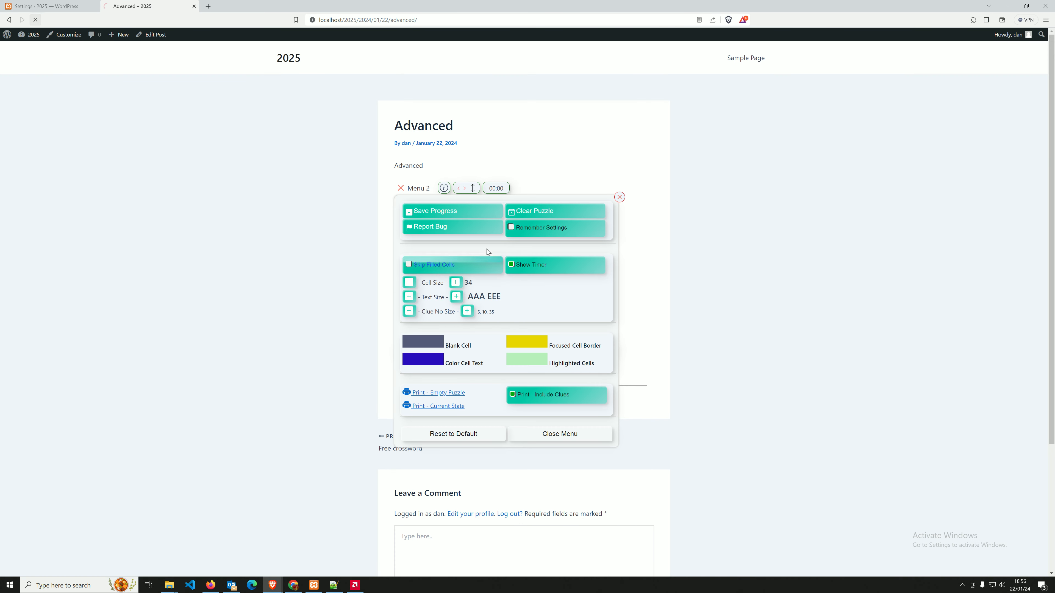
left_click(423, 190)
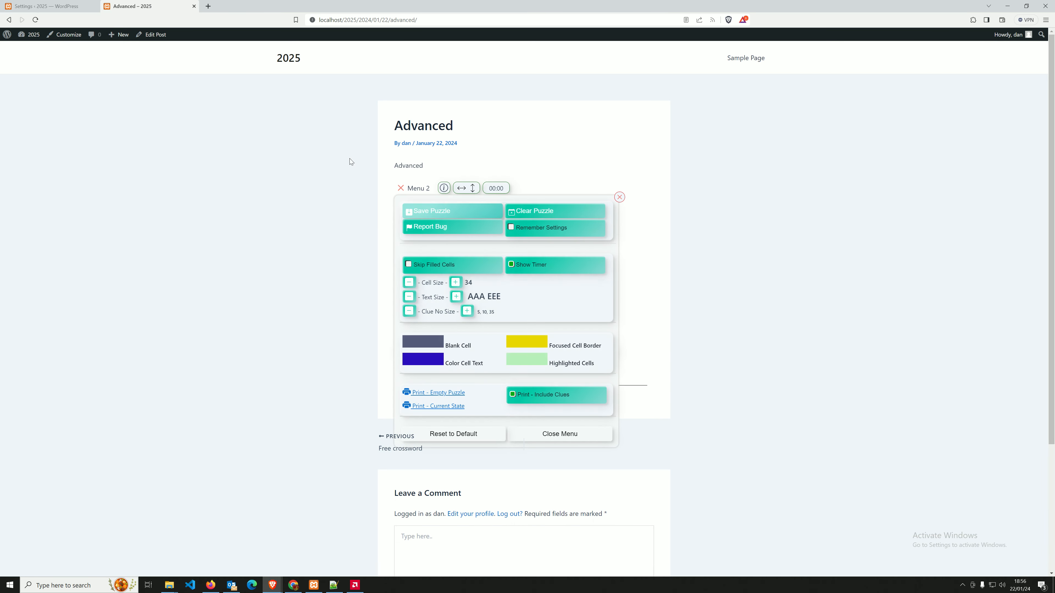
left_click(83, 6)
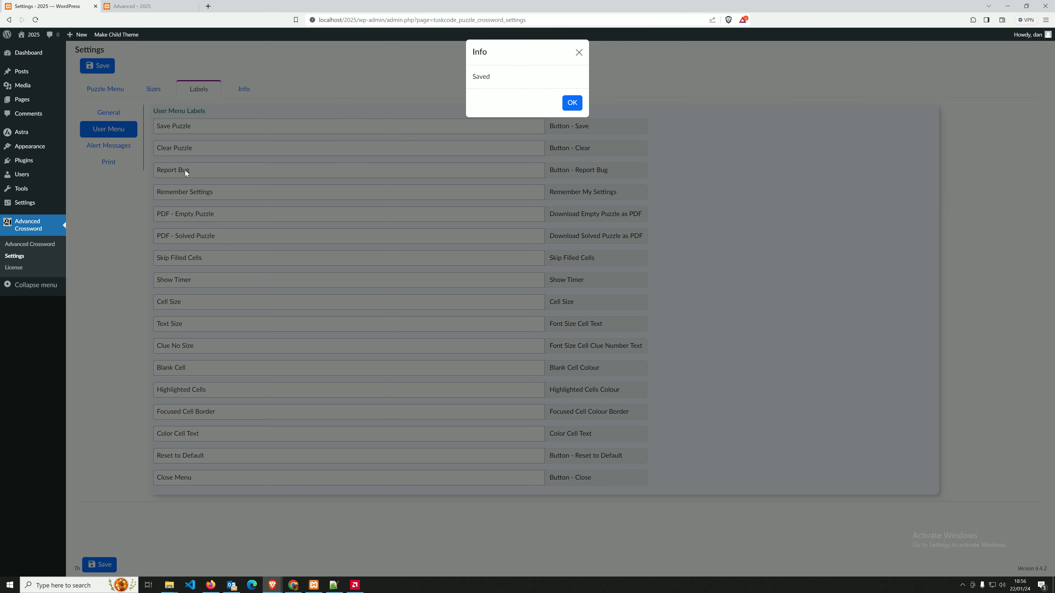
left_click(569, 104)
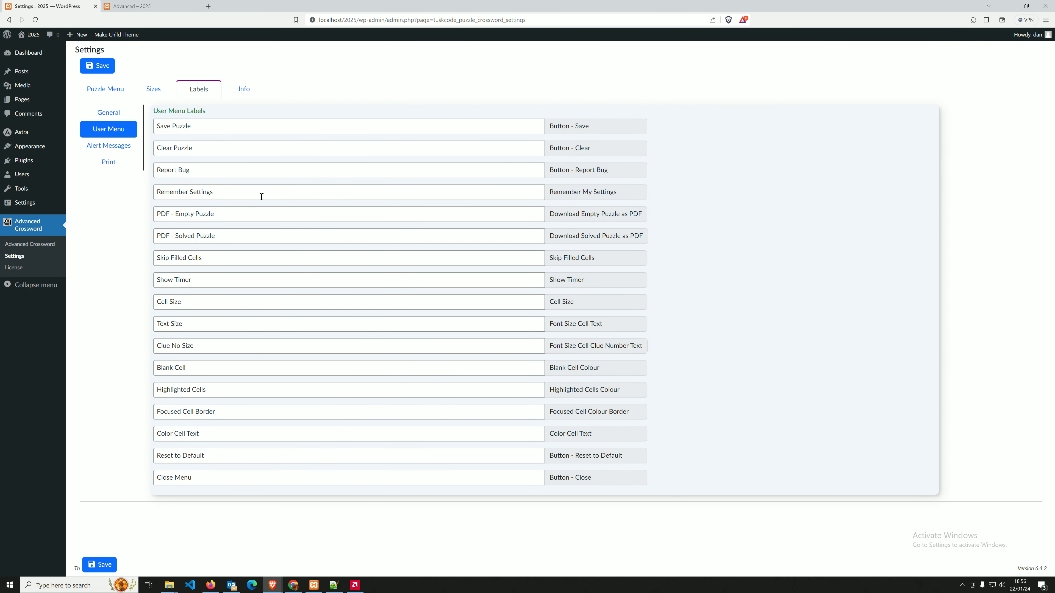
left_click(137, 6)
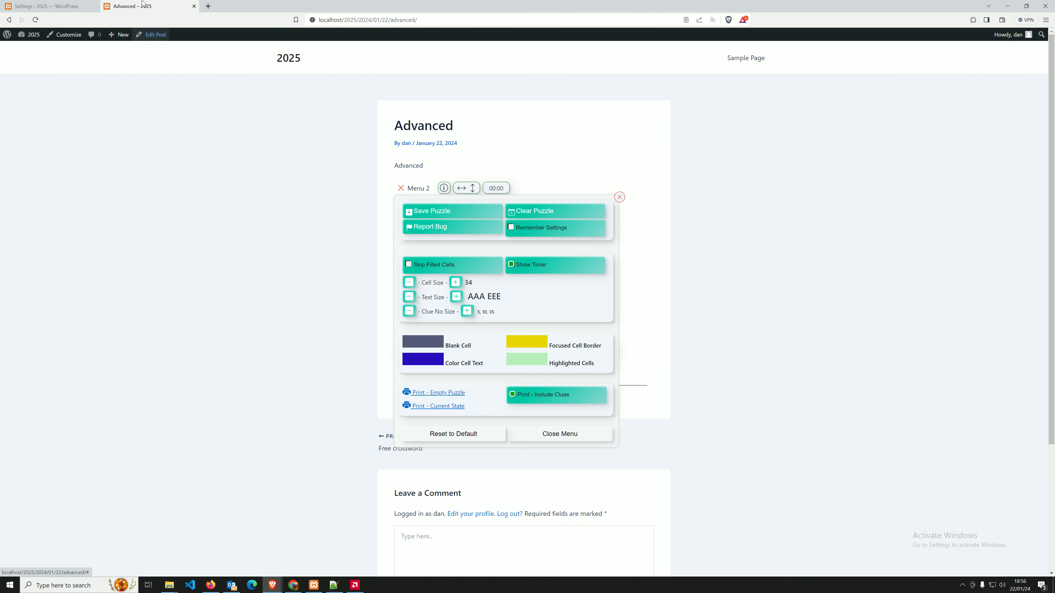
left_click(68, 6)
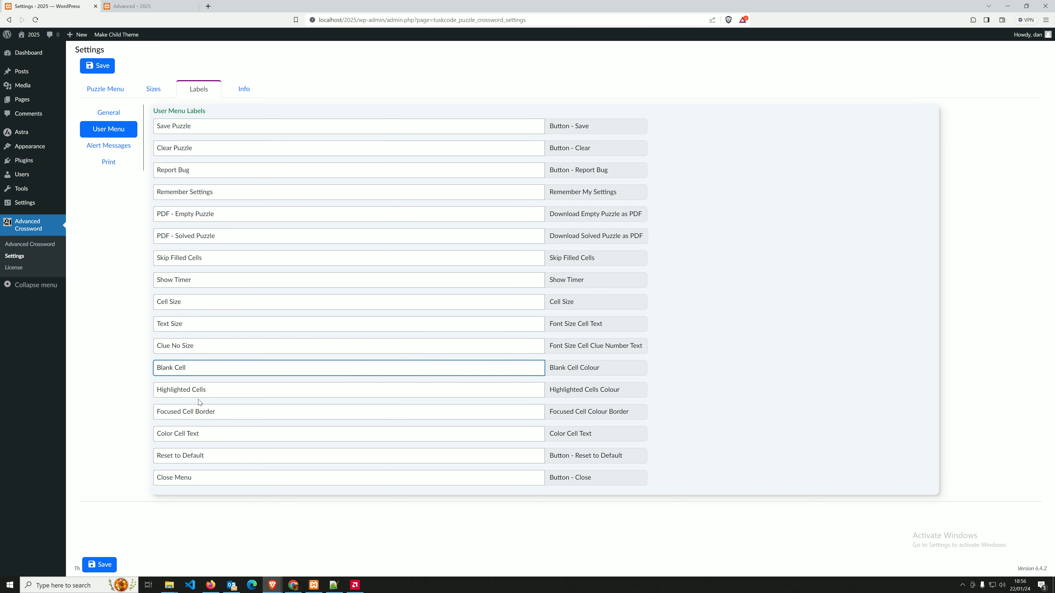
left_click(212, 389)
left_click(220, 416)
left_click(202, 488)
left_click(133, 6)
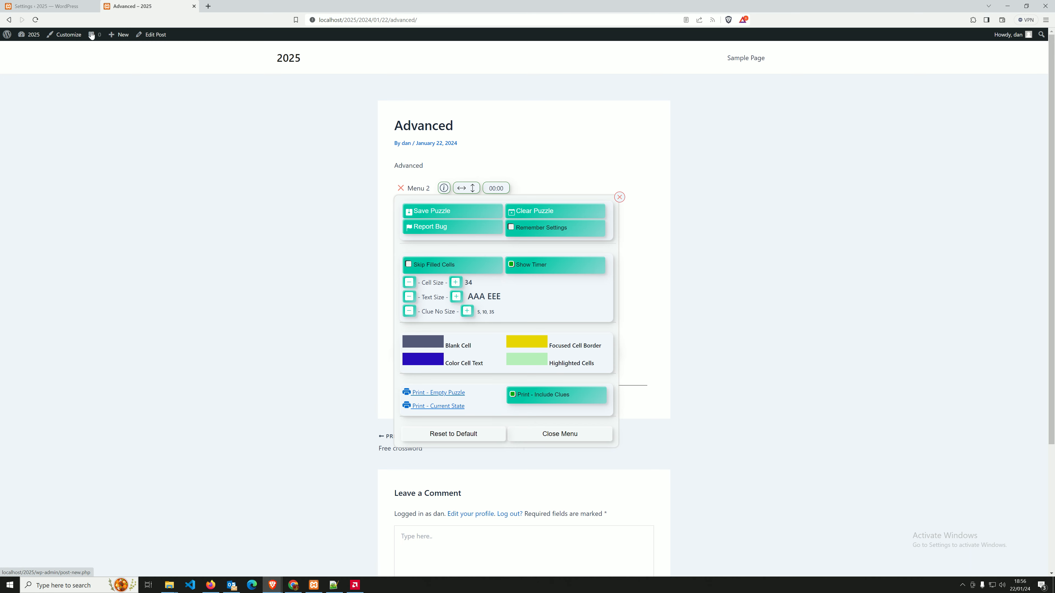
left_click(66, 7)
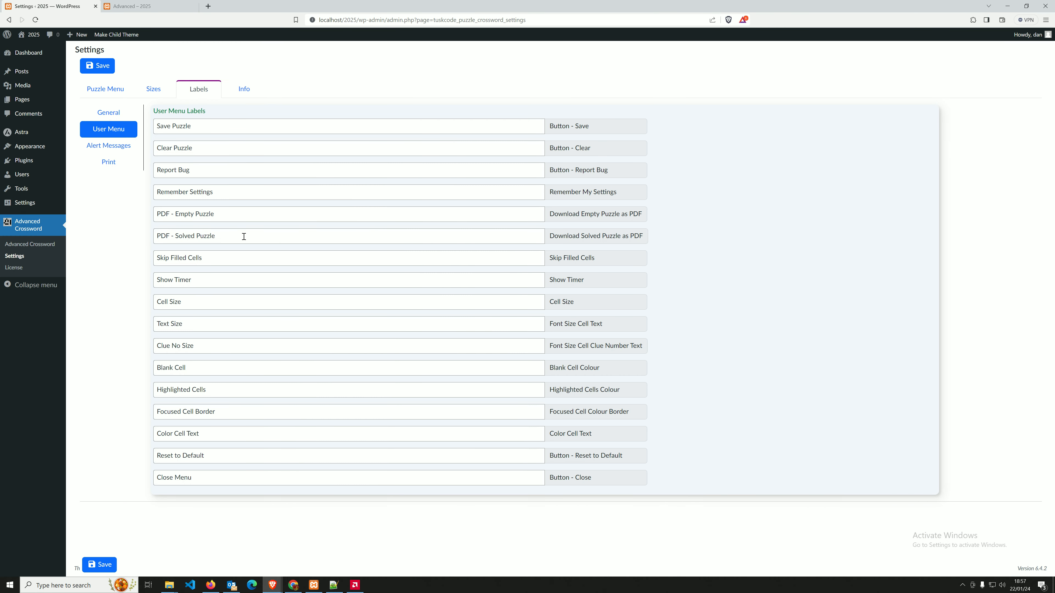
left_click(224, 238)
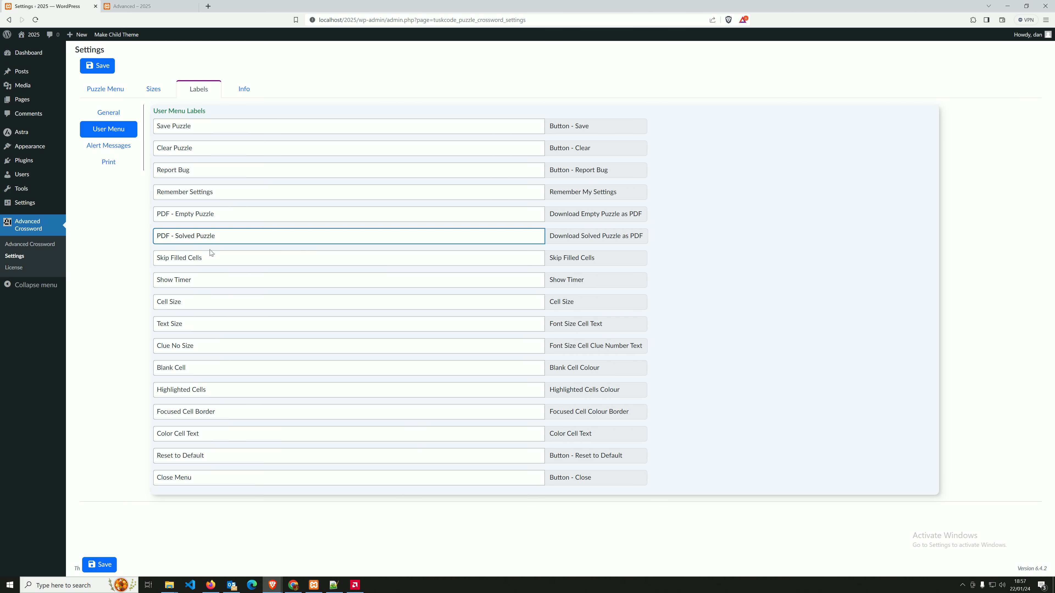
Show the Alert Messages labels and review the Yes, No, Ok Got it! and Puzzle Saved fields.
left_click(109, 146)
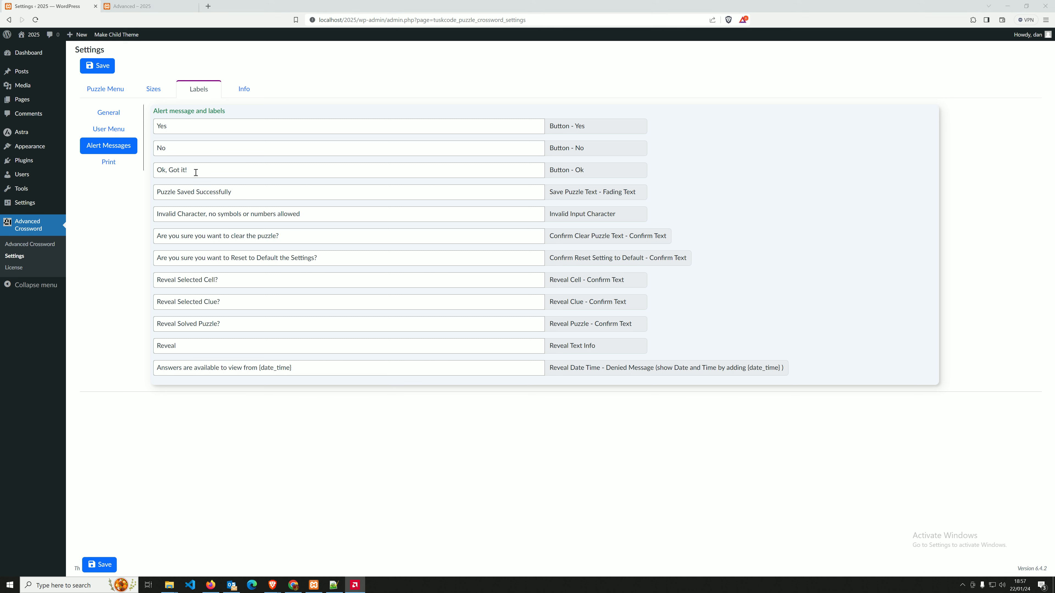
left_click(270, 126)
left_click(233, 149)
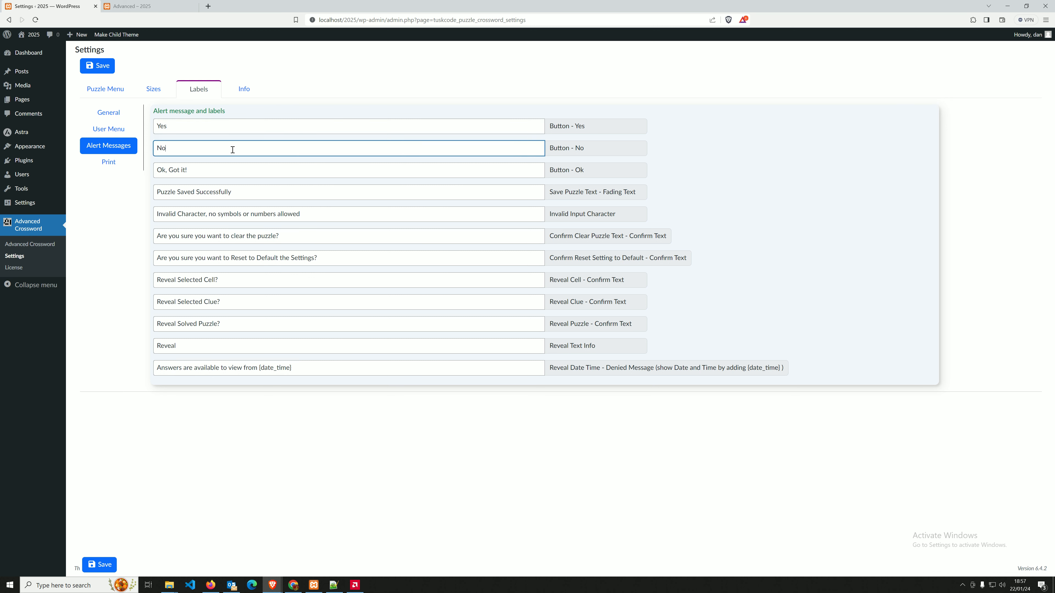
left_click(191, 171)
left_click(250, 190)
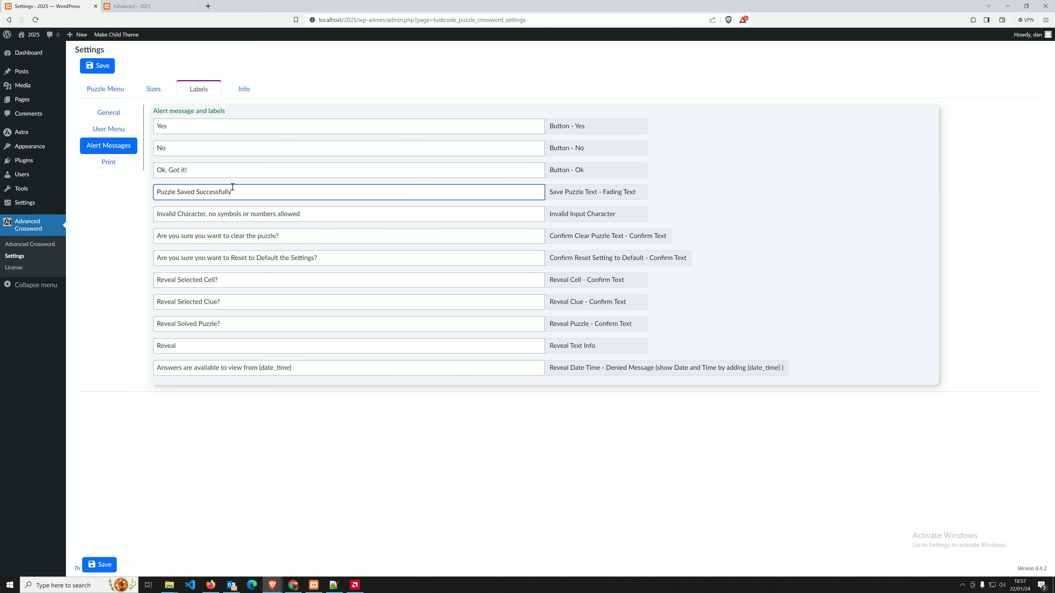
Append 1 to the Yes, No, Ok Got it!, Puzzle Saved Successfully and Invalid Character texts.
left_click(194, 130)
type("1")
left_click(189, 148)
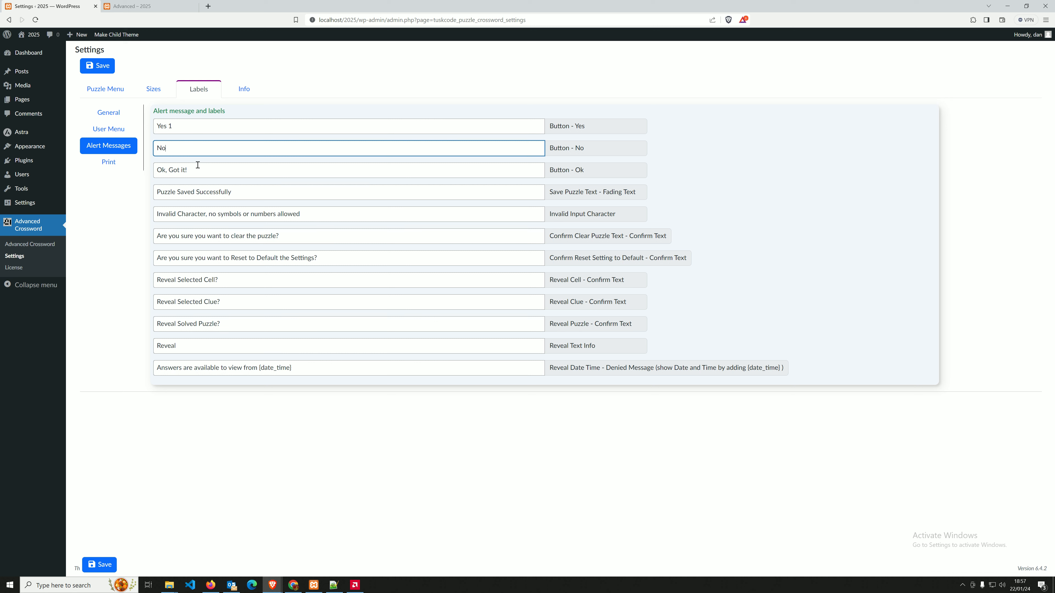
type("1")
left_click(205, 172)
type("1")
left_click(228, 192)
type("1")
left_click(308, 215)
type("1")
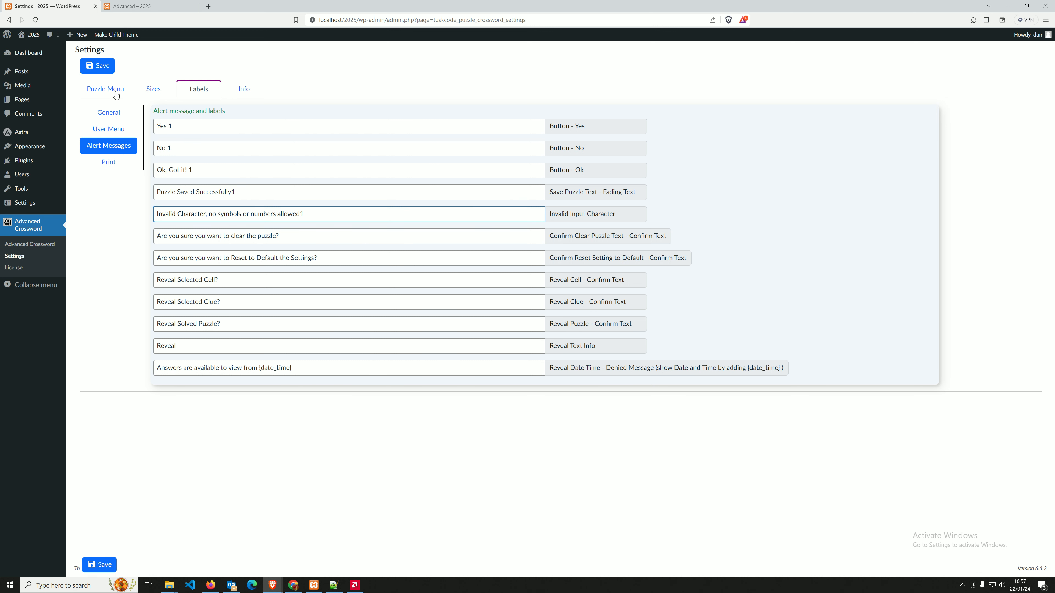
Save the alert labels and type FEAFEAFEFAEFEEEEE into 14 across on the post.
left_click(100, 65)
left_click(137, 6)
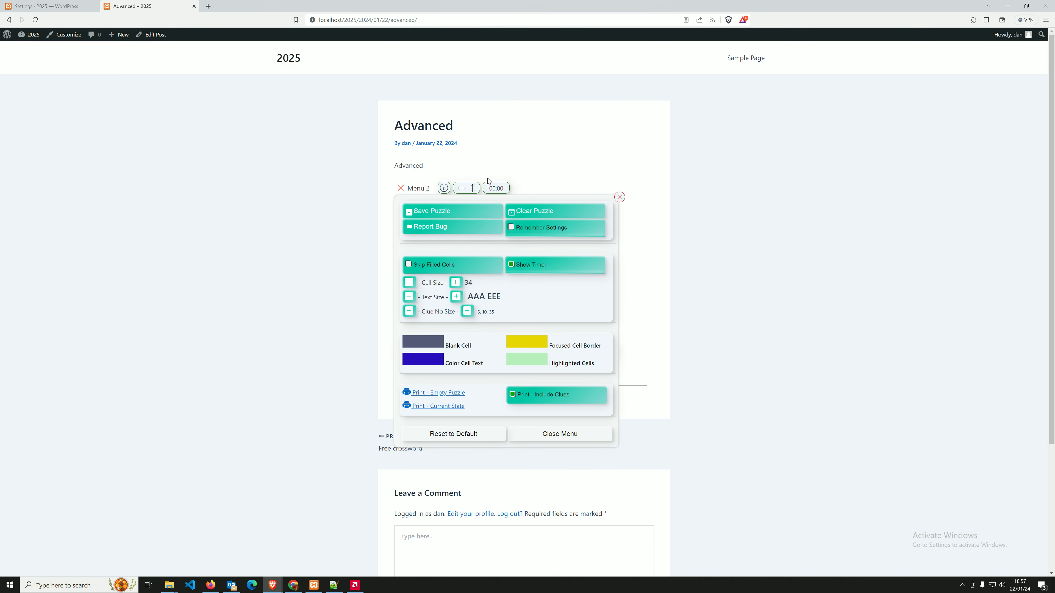
left_click(411, 189)
type("FE")
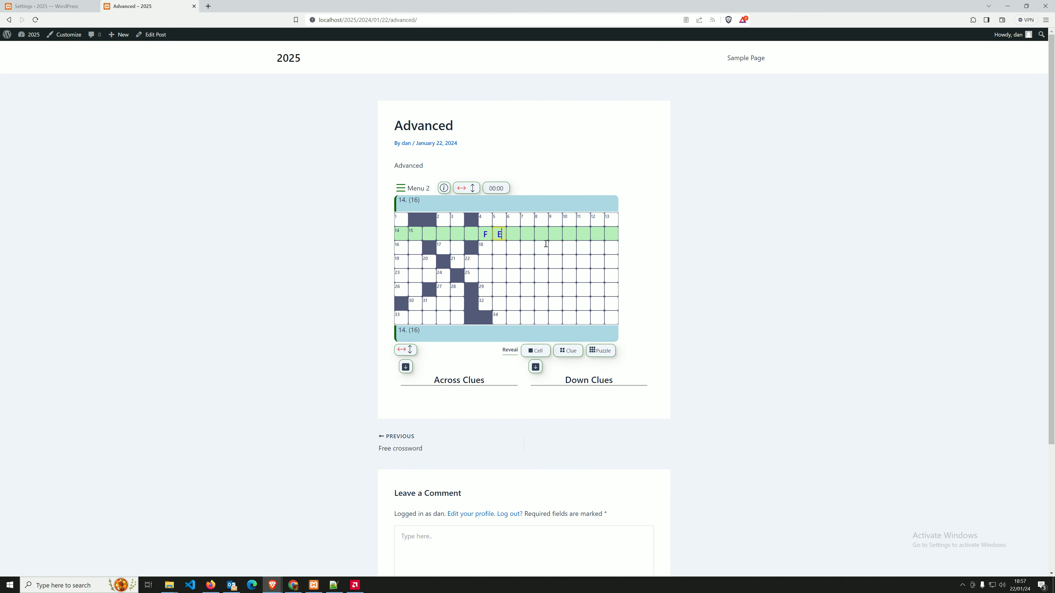
type("AFEAFEFAEFEEEEE")
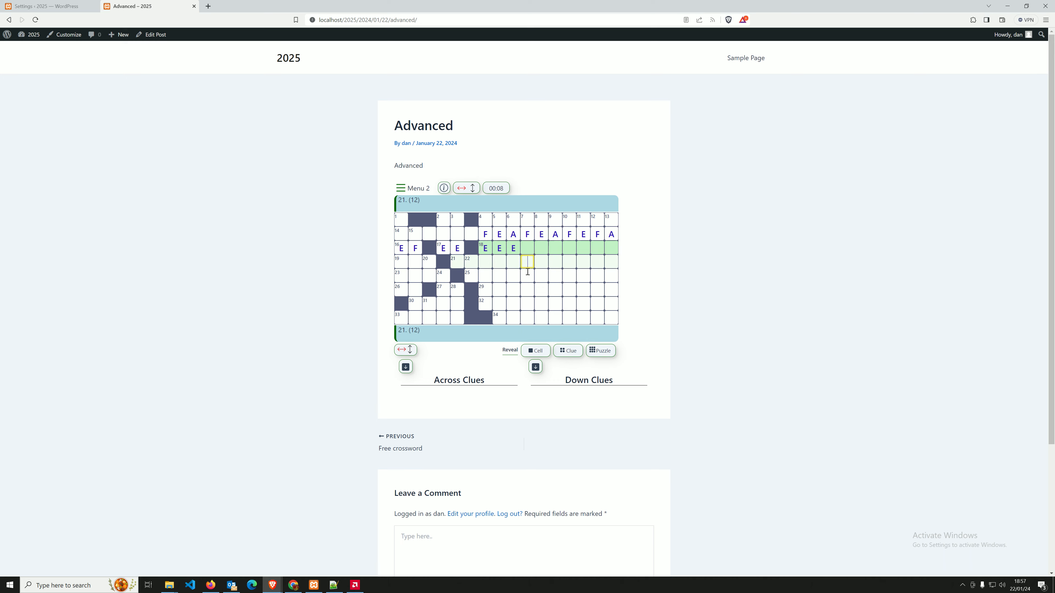
Enter 1 and 2 in 21 across to trigger the invalid-character warning, then add FE.
left_click(526, 262)
key("1")
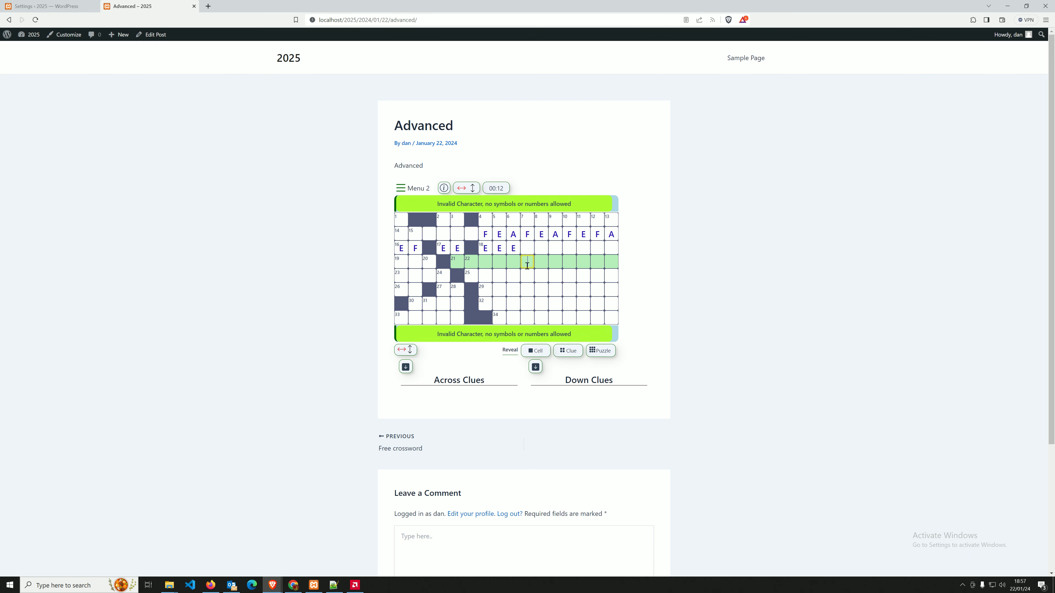
key("2")
type("FE")
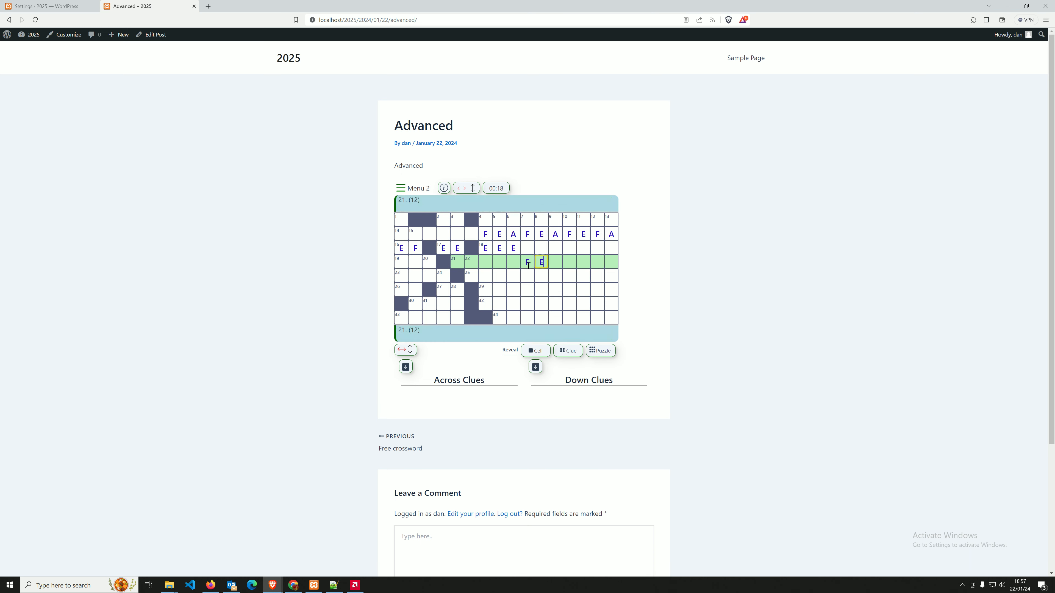
type("2")
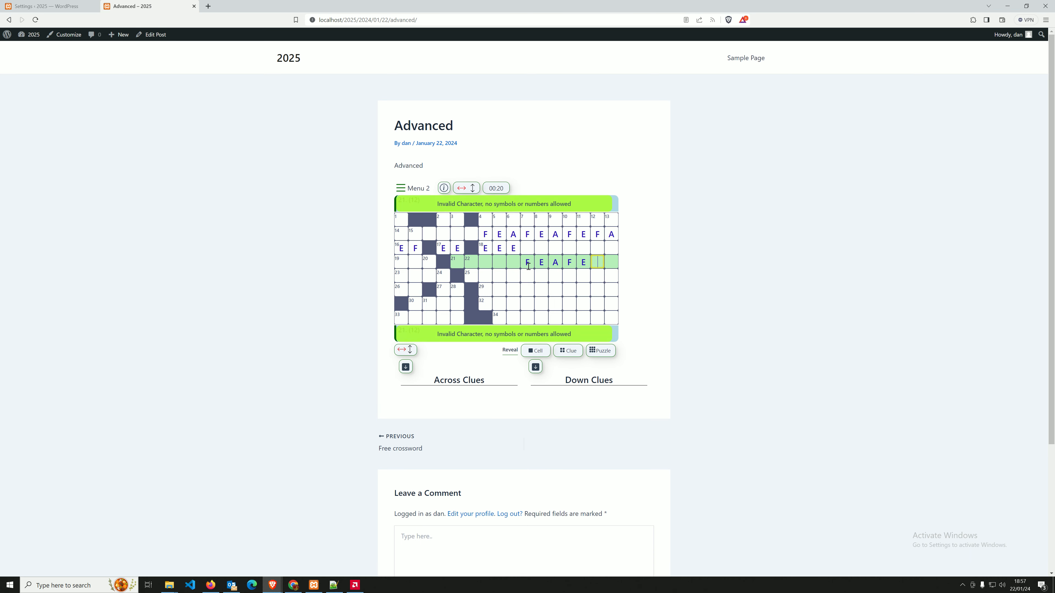
left_click(527, 276)
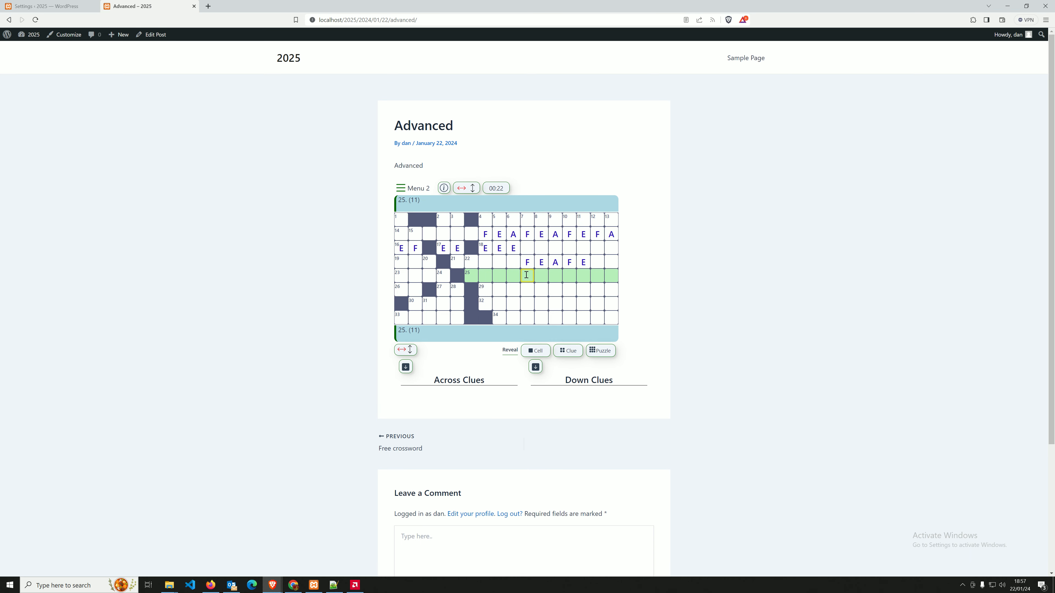
Reveal a cell on the post to see the date in the answers-availability alert.
left_click(46, 6)
left_click(566, 109)
left_click(198, 348)
left_click_drag(158, 369, 295, 369)
left_click(252, 369)
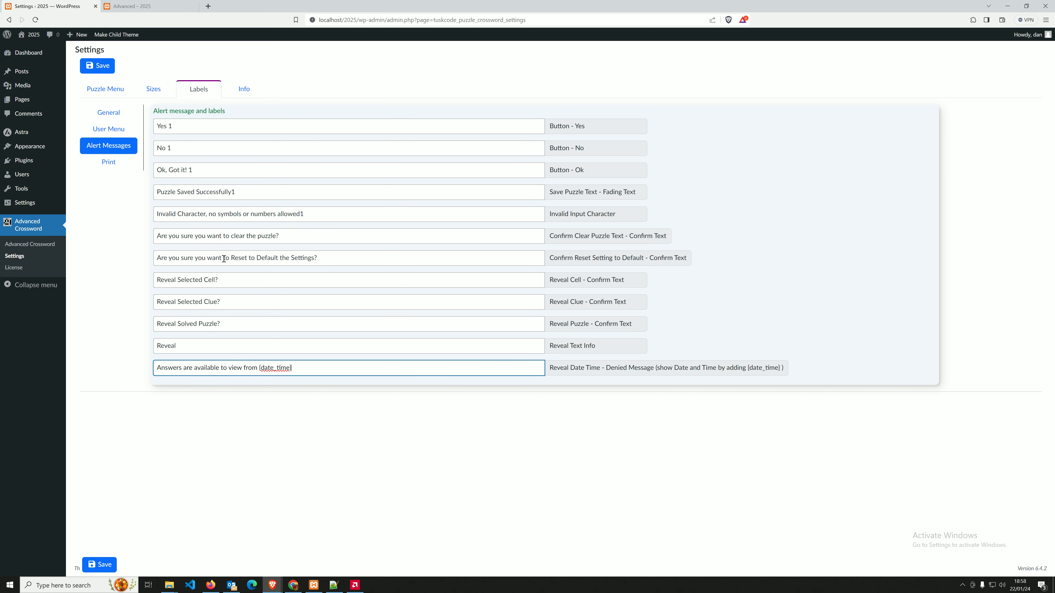
left_click(122, 6)
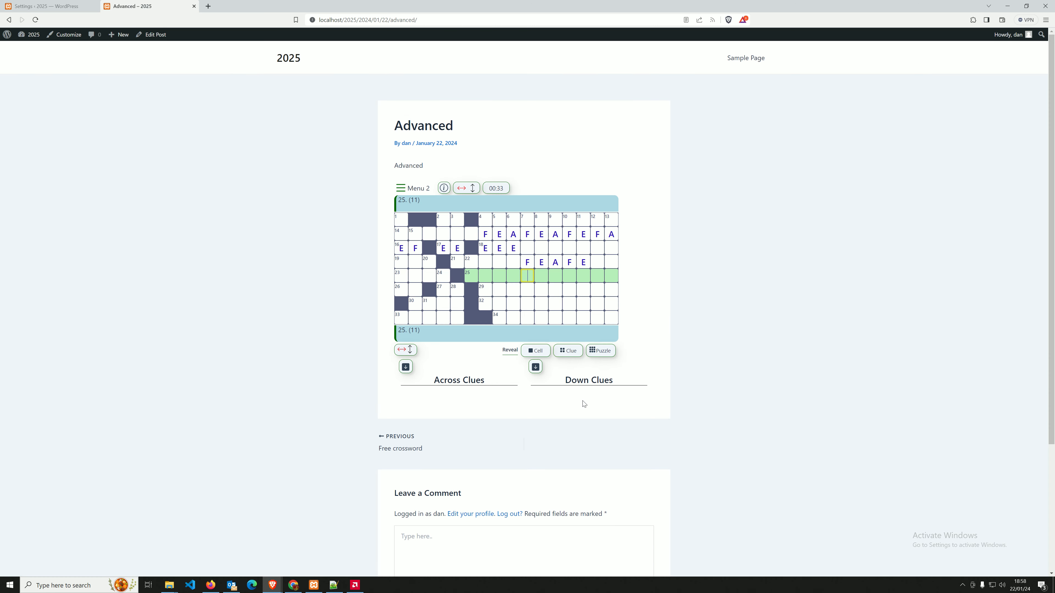
left_click(535, 350)
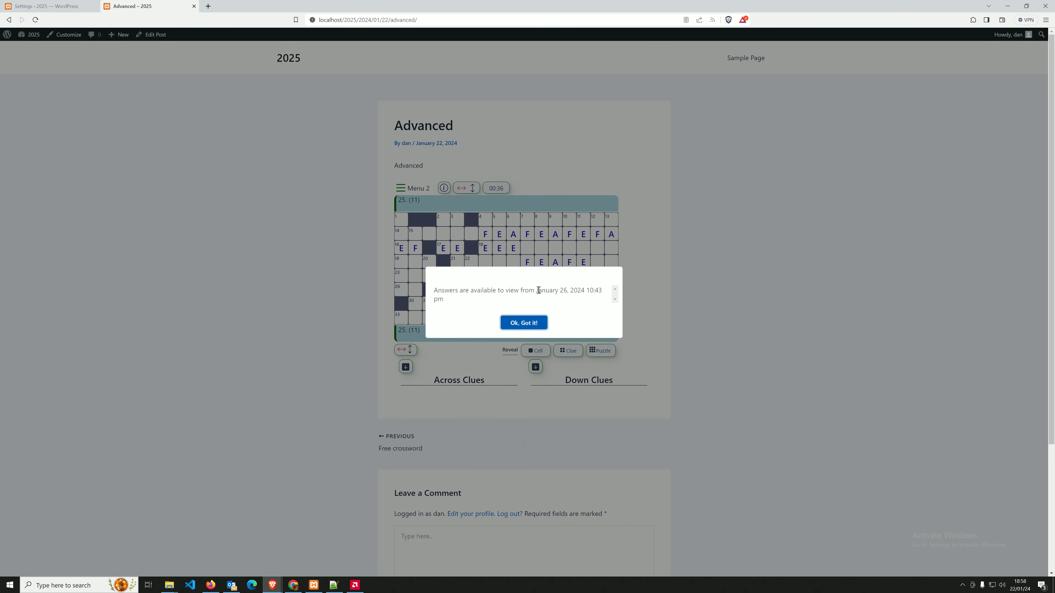
left_click_drag(536, 290, 604, 297)
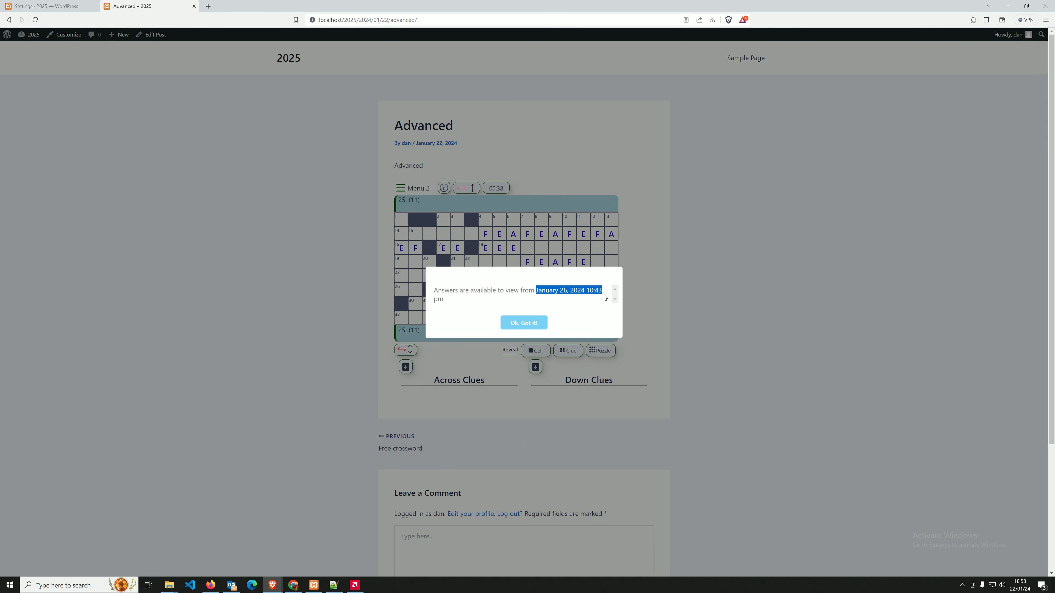
Delete the {date_time} placeholder from the answers-availability message and save.
left_click(50, 7)
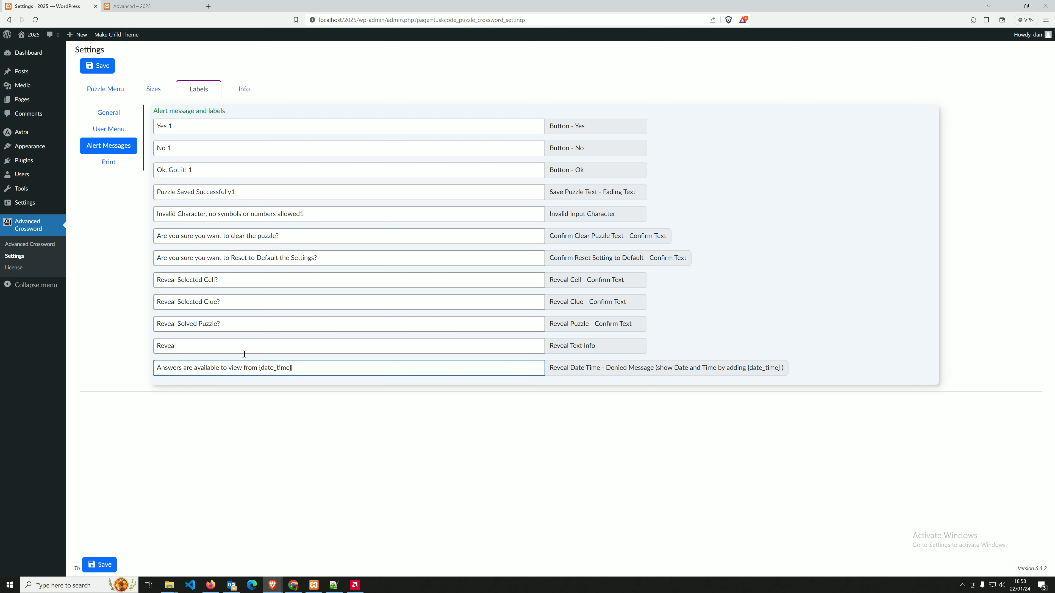
left_click_drag(292, 368, 261, 368)
left_click(274, 370)
key("BackSpace")
left_click(100, 70)
Reload the post and confirm the reveal alert no longer shows a date.
left_click(169, 6)
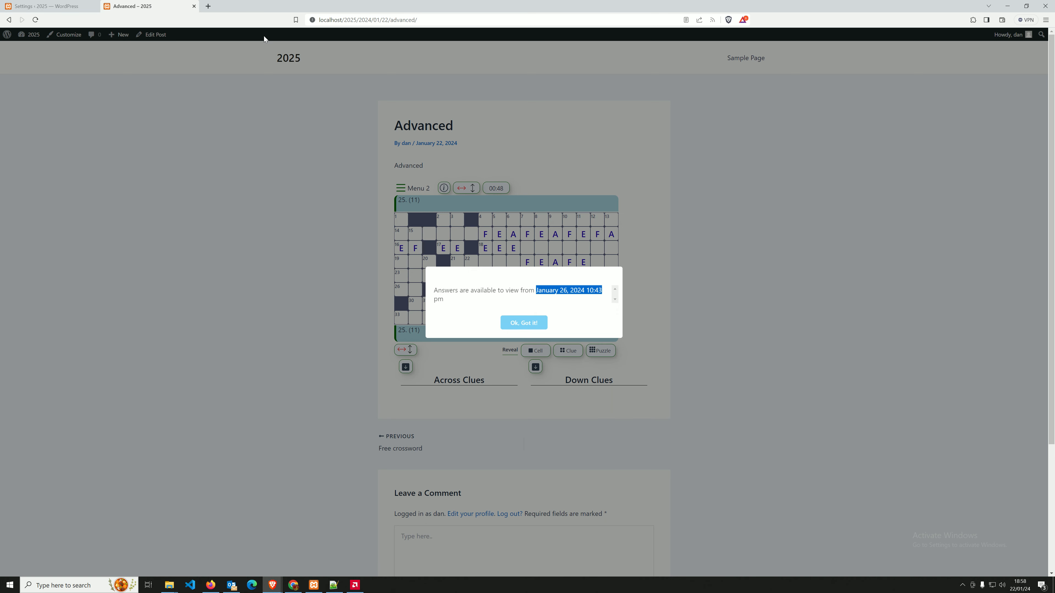
left_click(515, 326)
left_click(35, 20)
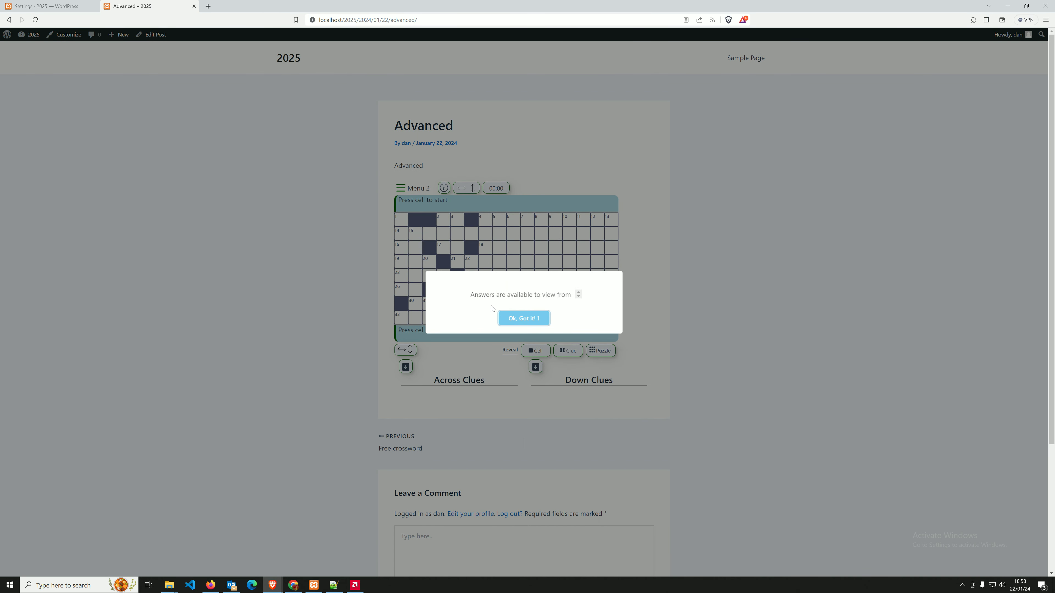
left_click(524, 318)
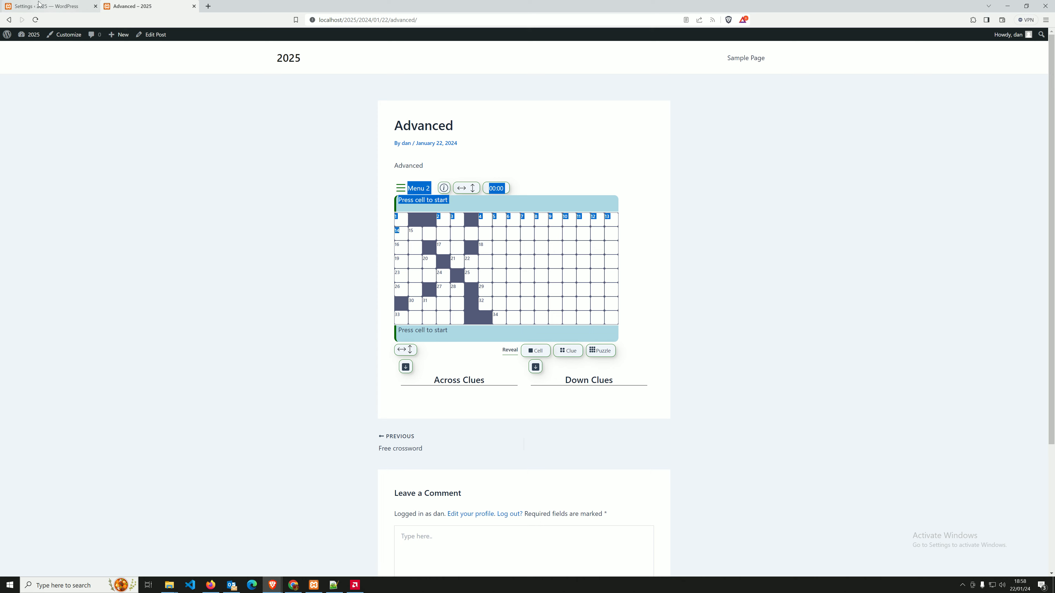
left_click(48, 6)
left_click(572, 103)
Restore the {date_time} placeholder in the answers-availability message.
left_click(297, 371)
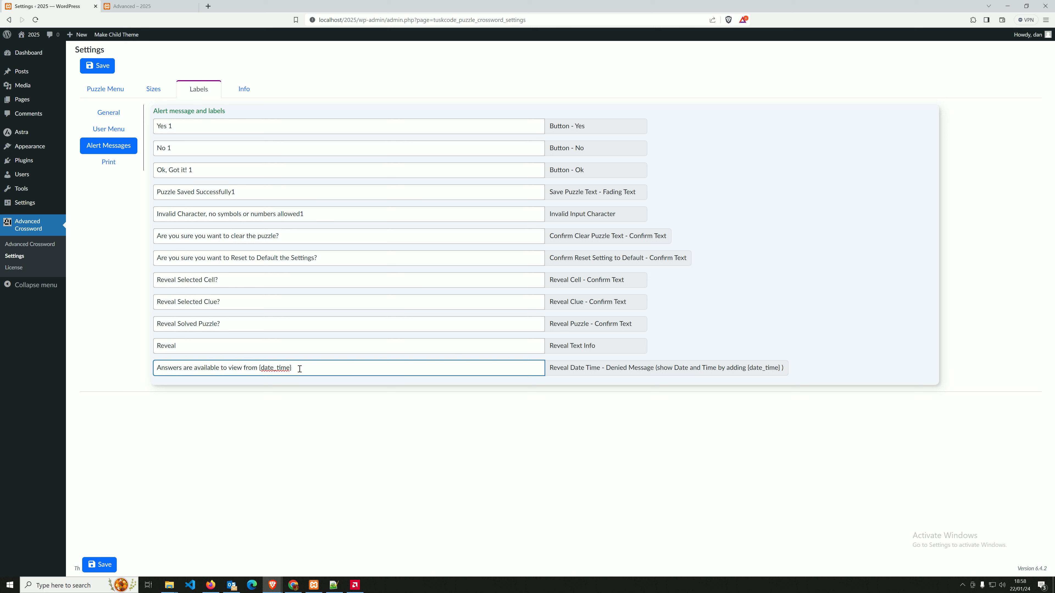
left_click_drag(259, 371, 284, 361)
left_click(284, 361)
View the Print and User Menu labels, inspecting the PDF - Empty Puzzle and PDF - Solved Puzzle fields.
left_click(109, 166)
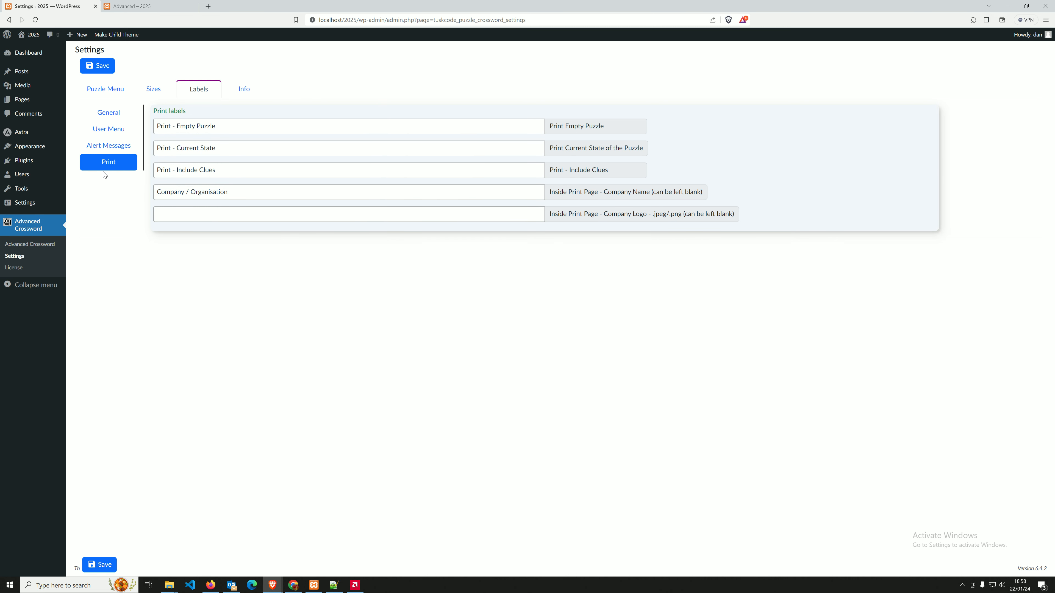
left_click(108, 130)
left_click_drag(229, 216, 119, 221)
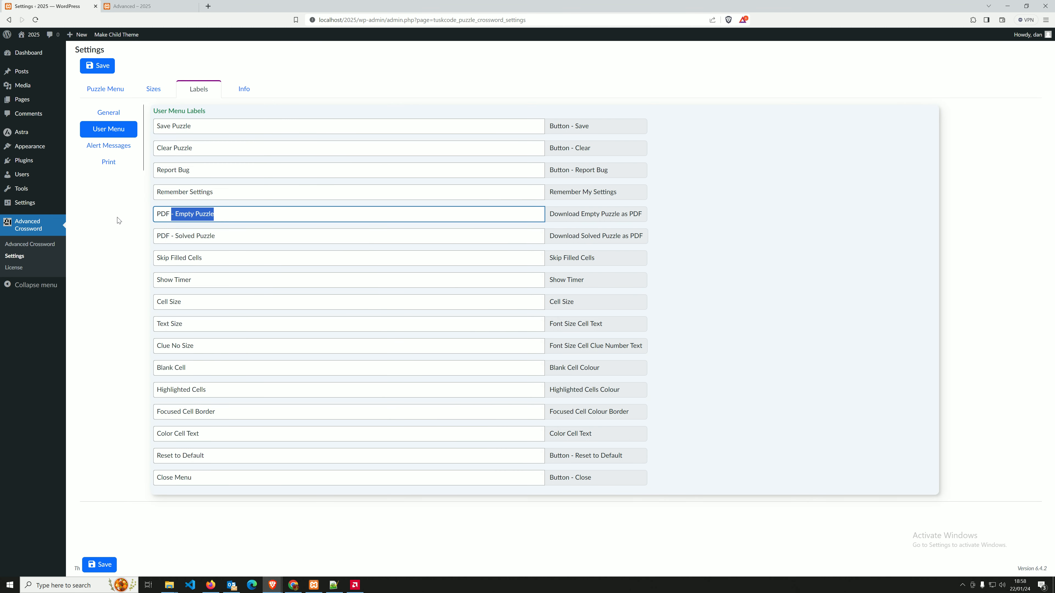
left_click_drag(238, 236, 119, 235)
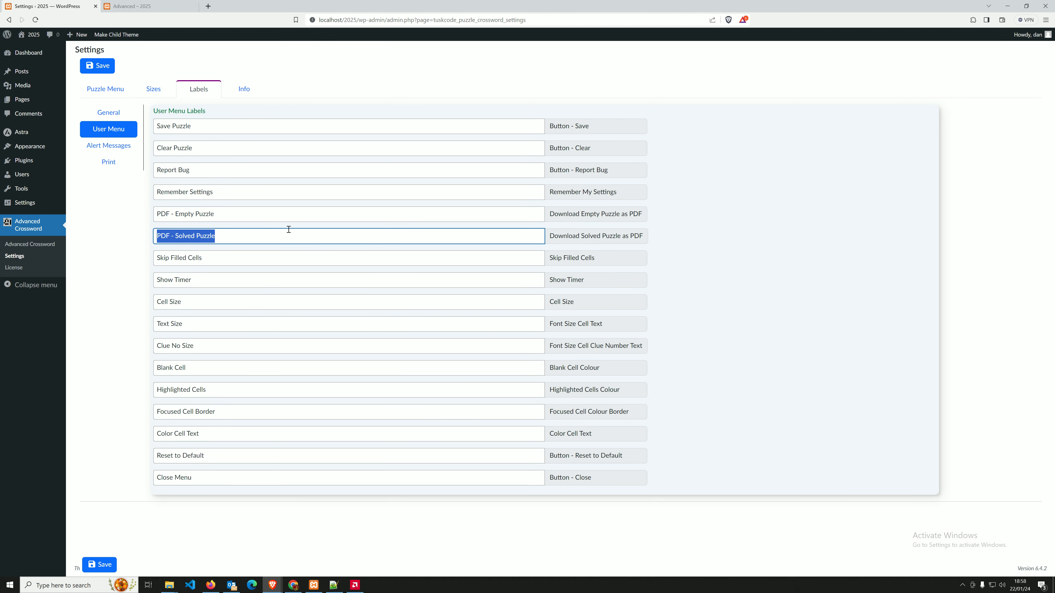
left_click(245, 215)
left_click(225, 235)
left_click(224, 213)
left_click(218, 235)
left_click(212, 216)
left_click(210, 235)
left_click(205, 220)
left_click(207, 235)
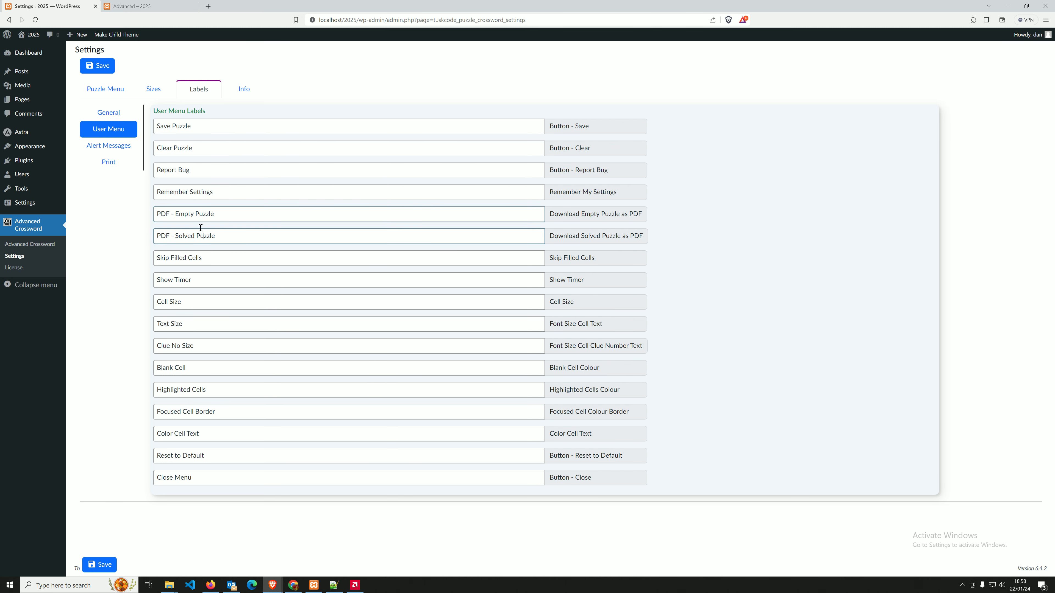
left_click(128, 7)
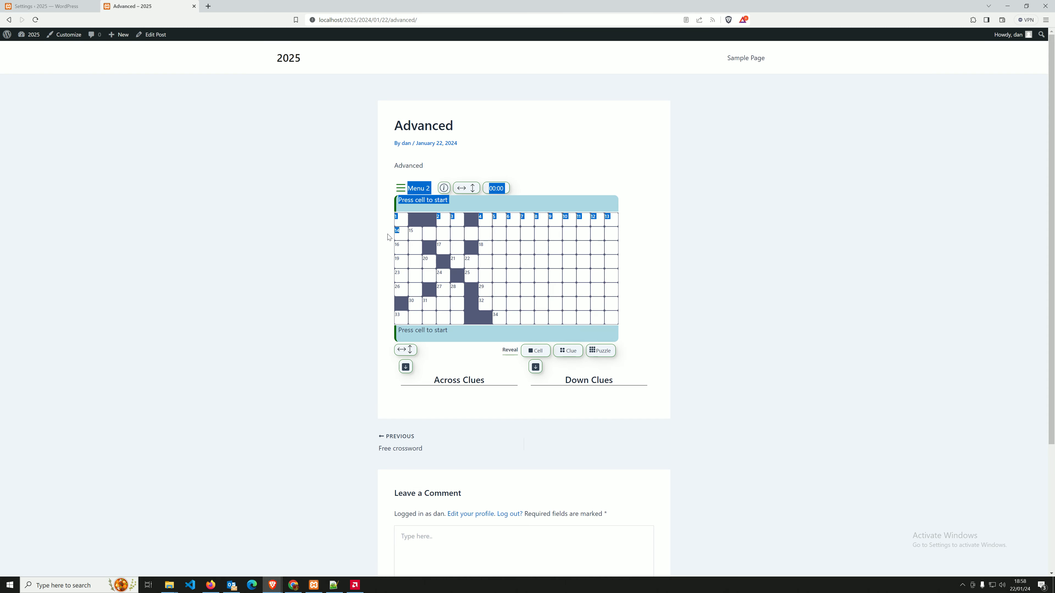
Preview the Print - Empty Puzzle printout from the crossword menu, then cancel it.
left_click(401, 191)
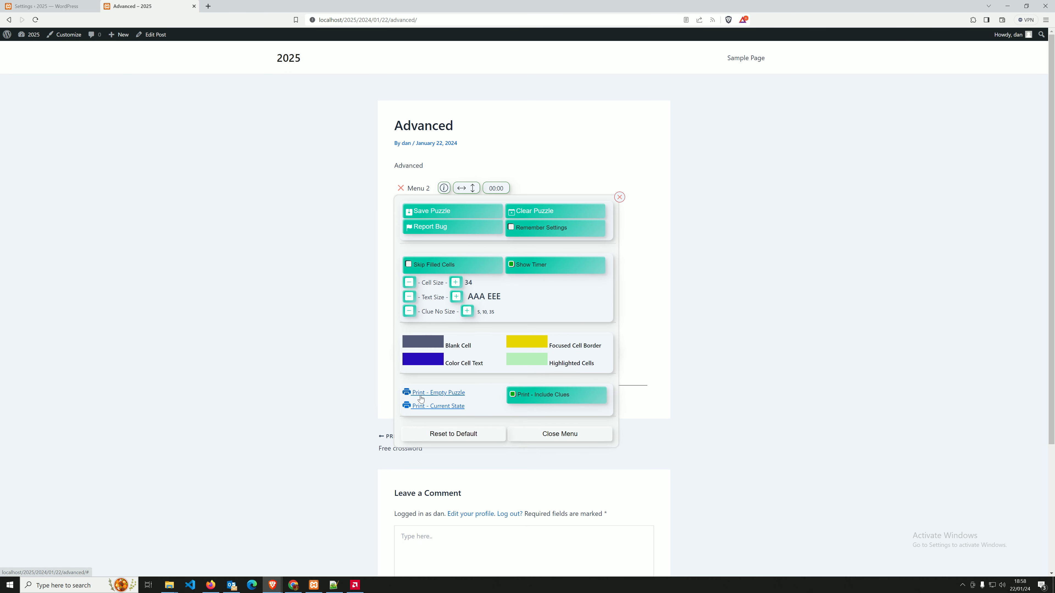
left_click(420, 395)
left_click(557, 58)
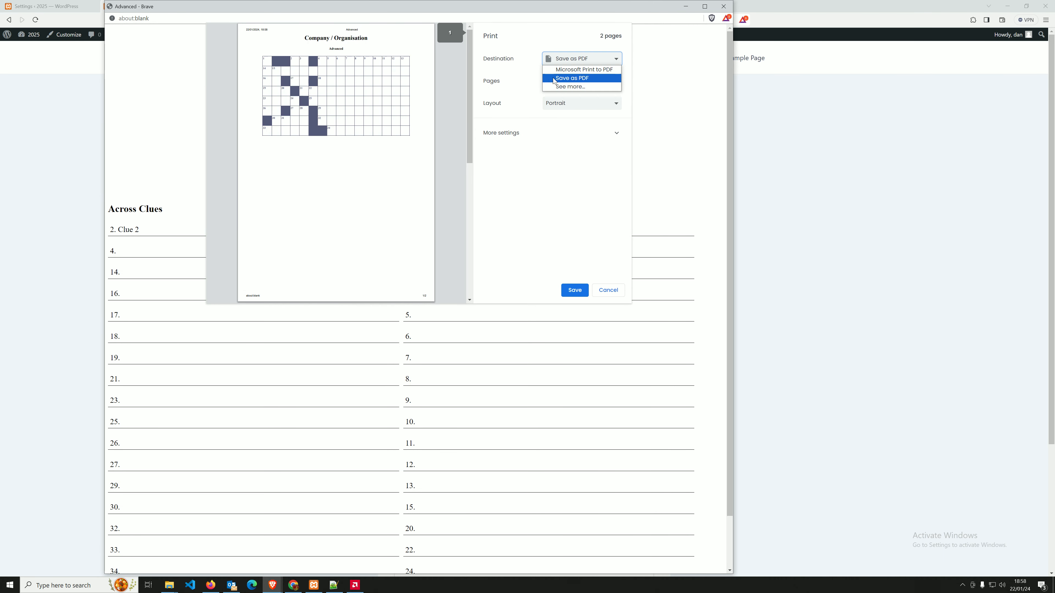
left_click(561, 257)
left_click(608, 290)
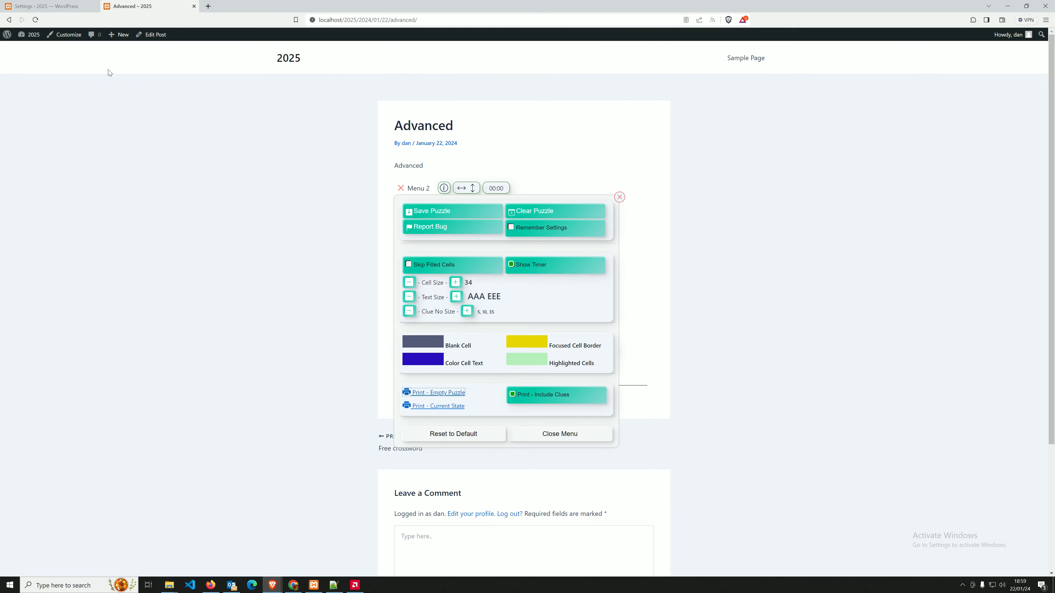
Set the Print labels' Company / Organisation text to 'Tuskcode Company'.
left_click(42, 5)
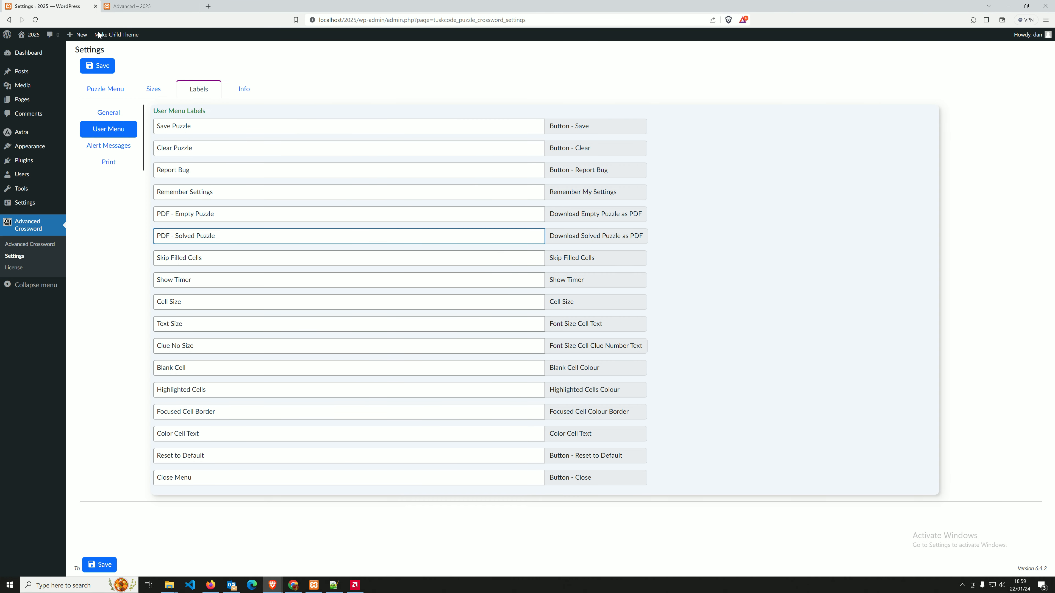
left_click(108, 162)
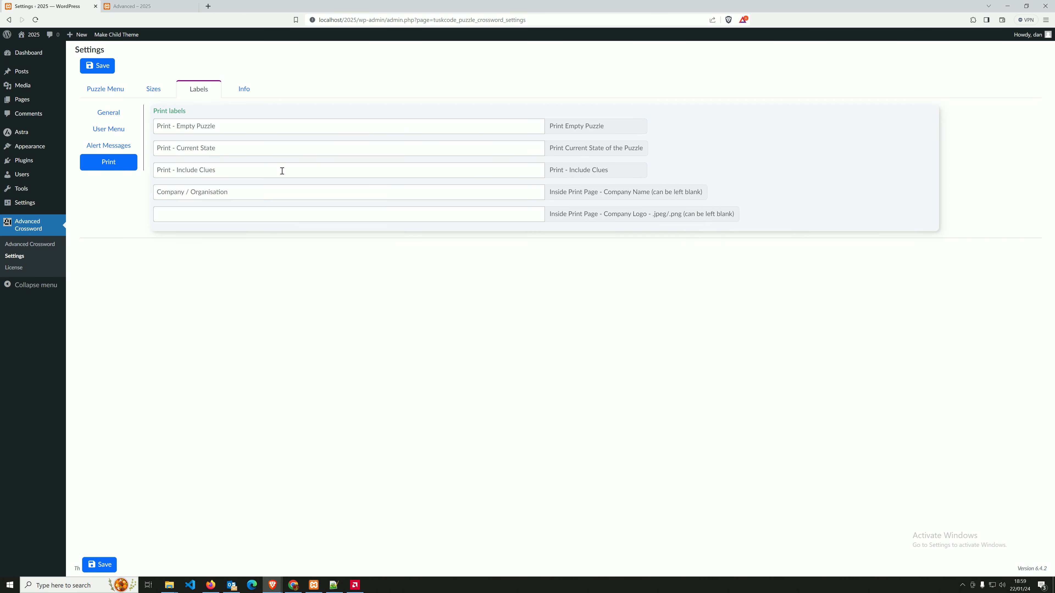
left_click(233, 132)
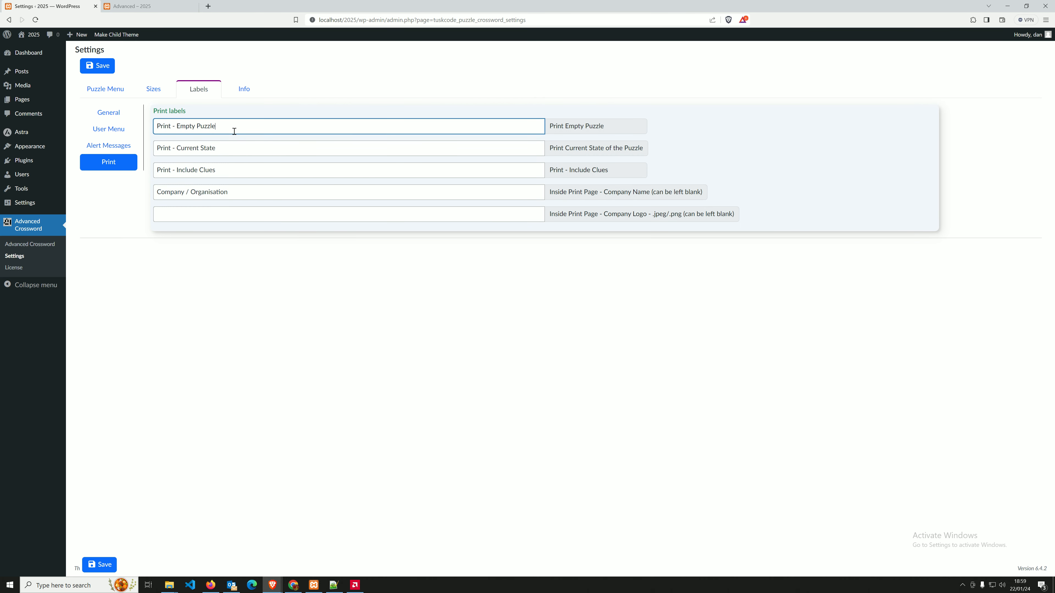
left_click(233, 147)
left_click(219, 169)
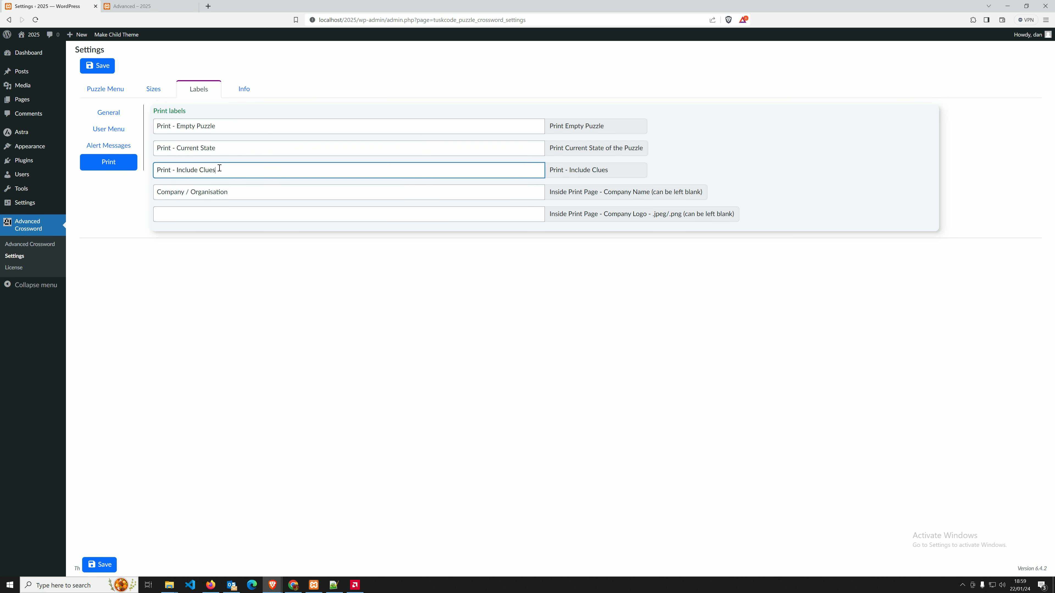
left_click(232, 190)
key("ctrl+a")
type("Tu")
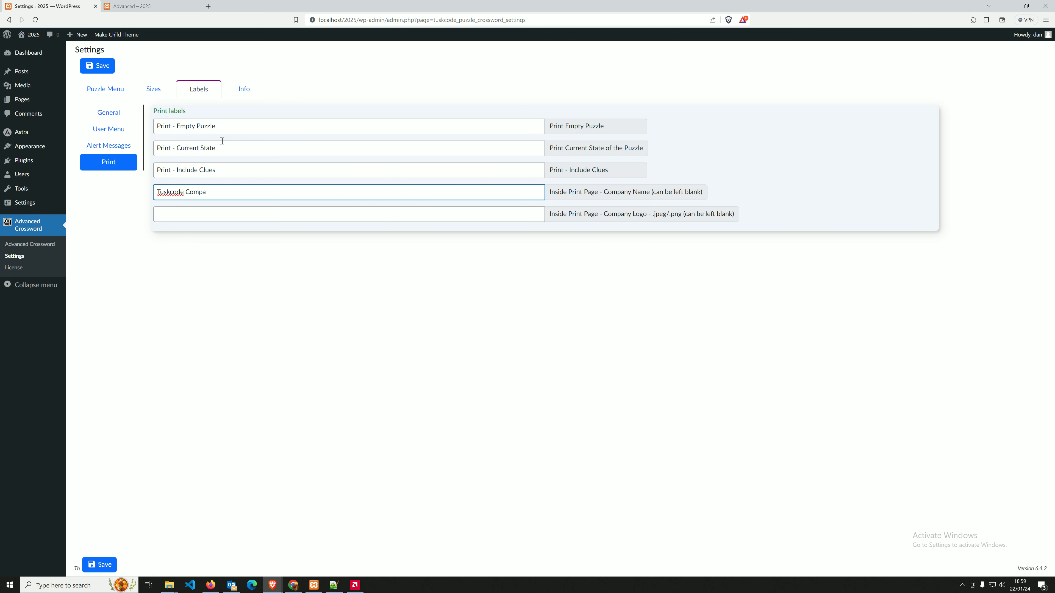
left_click(323, 217)
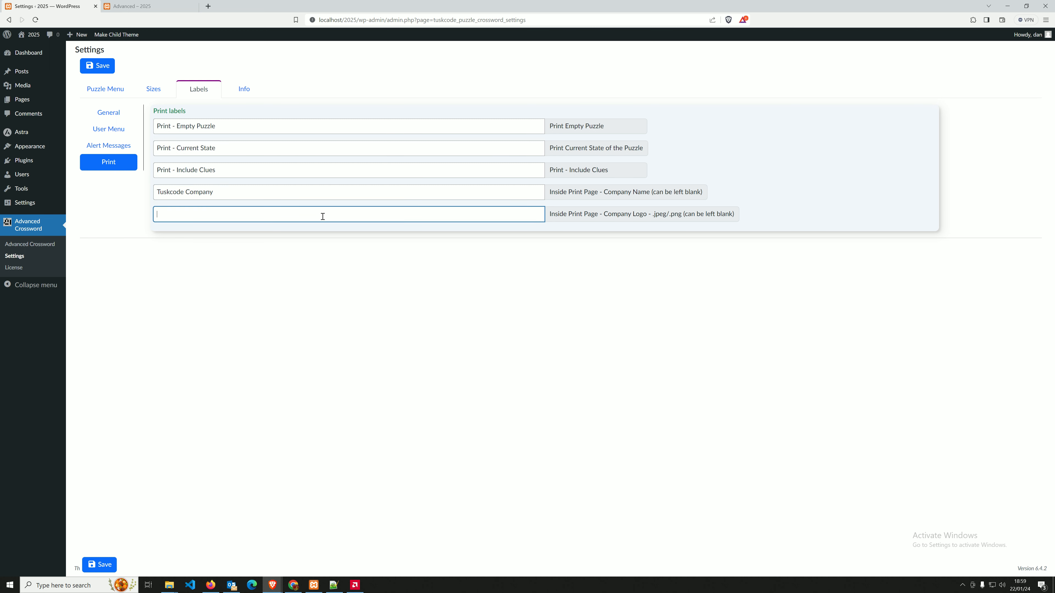
Search Google Images for 'tuskcode logo' in a new tab.
left_click(208, 6)
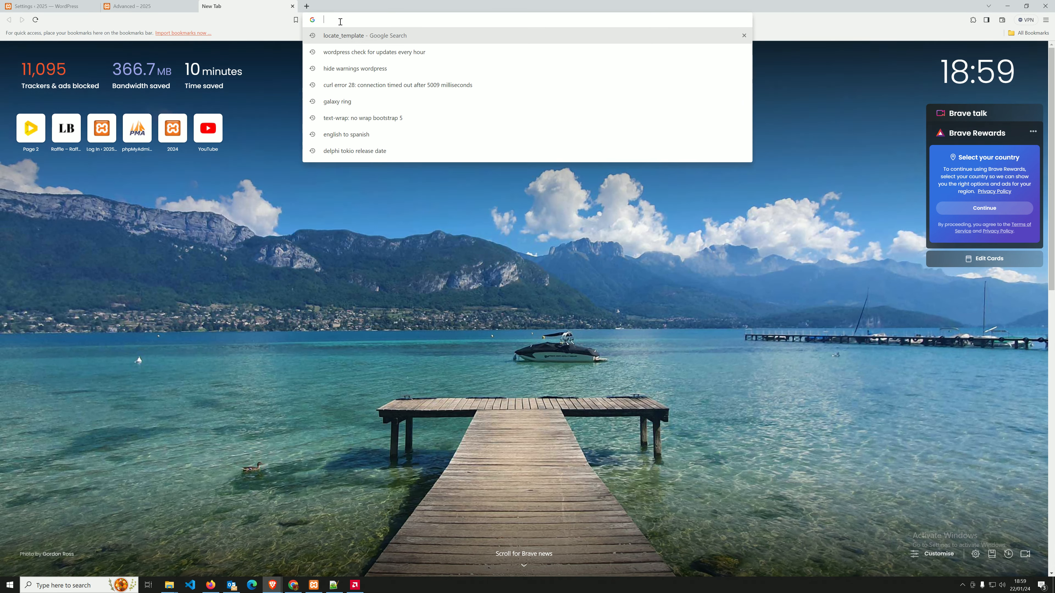
type("tuskco")
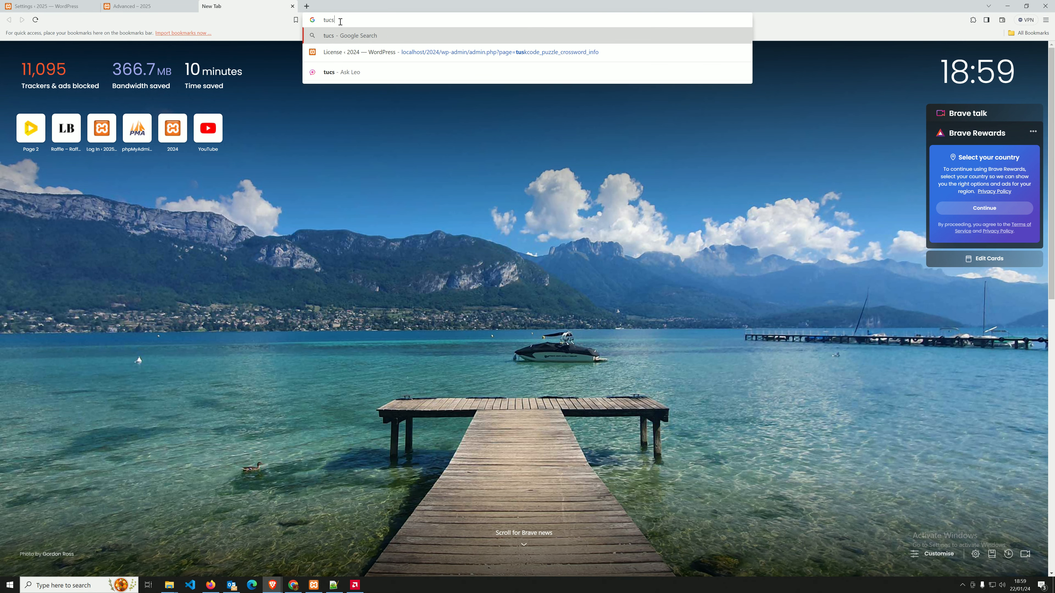
type("de logo")
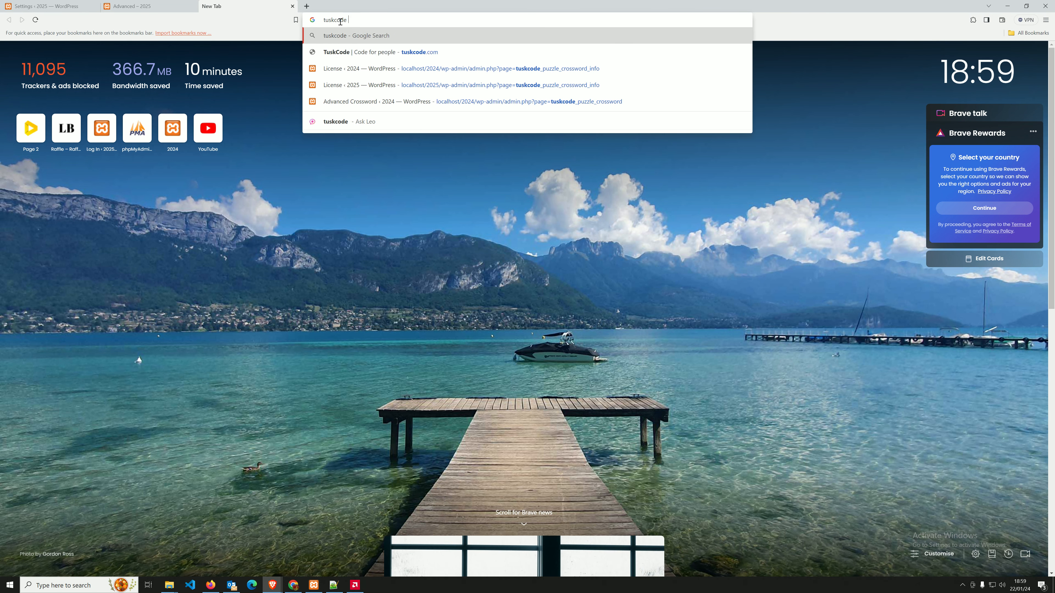
key("Return")
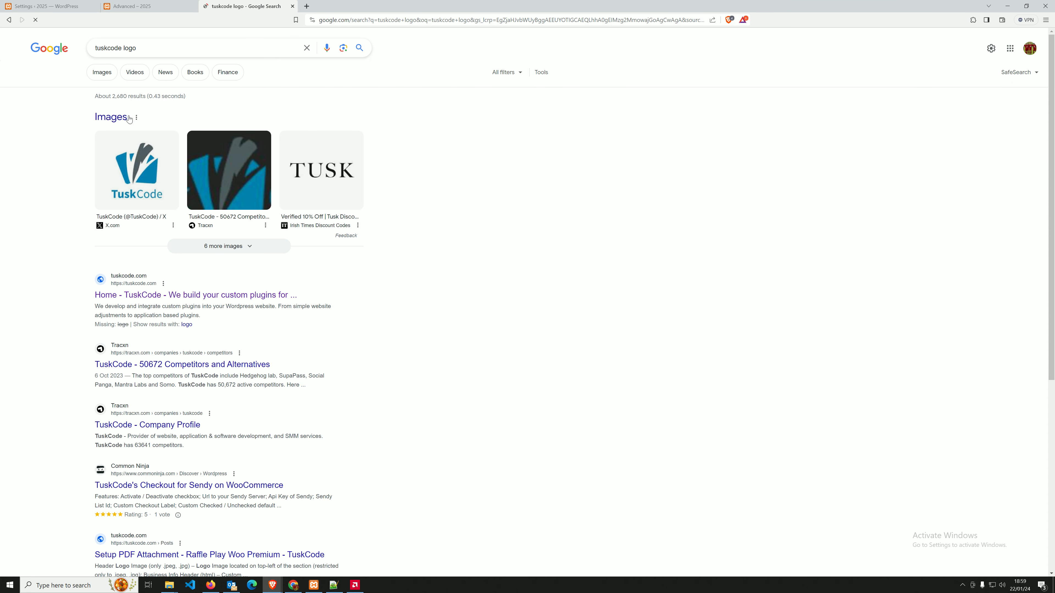
left_click(105, 77)
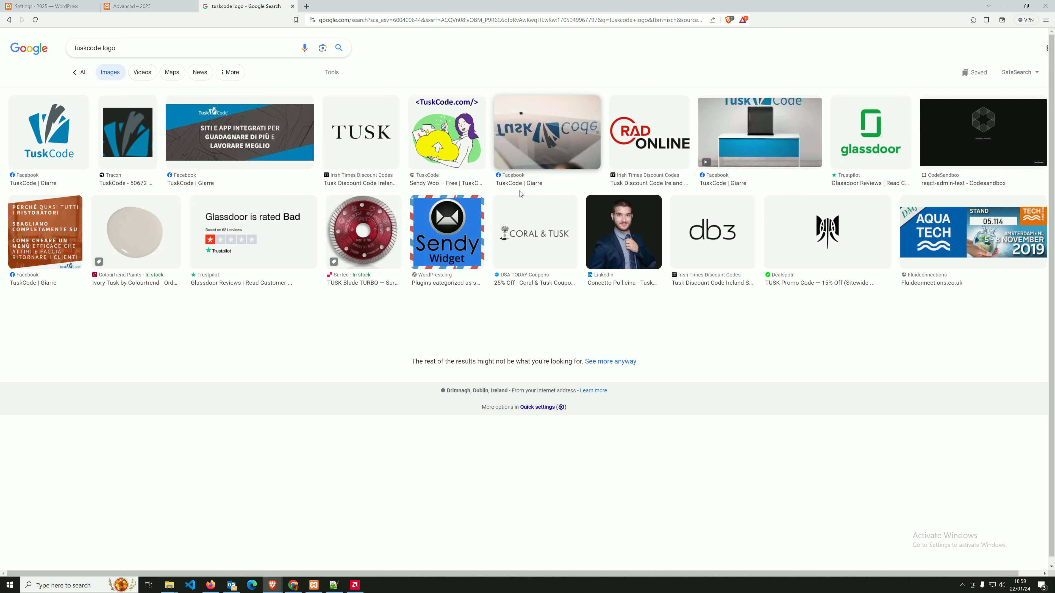
scroll(415, 192, "down", 1)
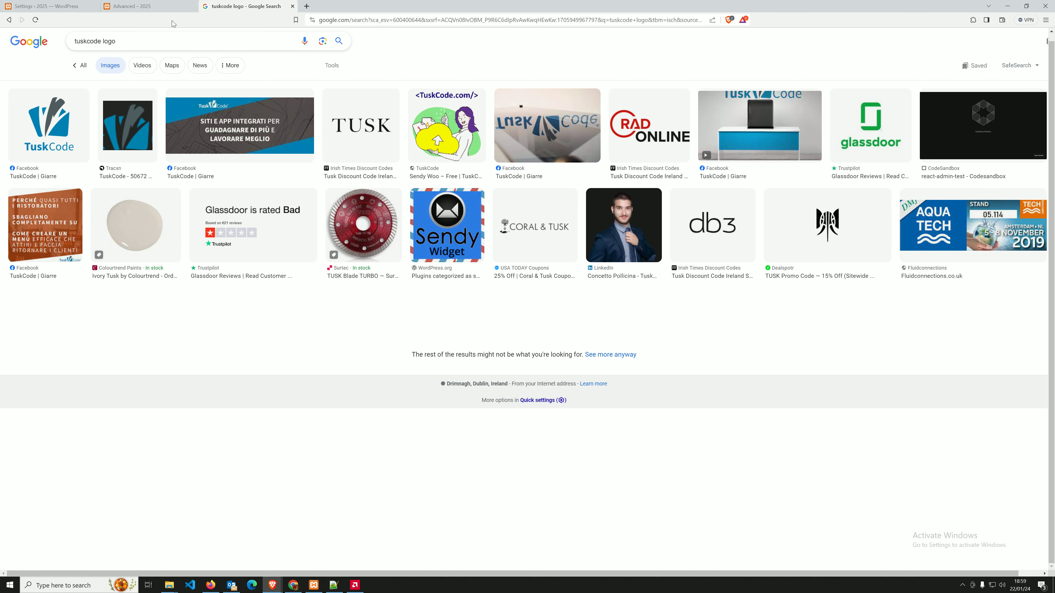
Search images for 'tuskcode', then 'logo image', and open options on the orange A logo.
left_click_drag(136, 45, 104, 41)
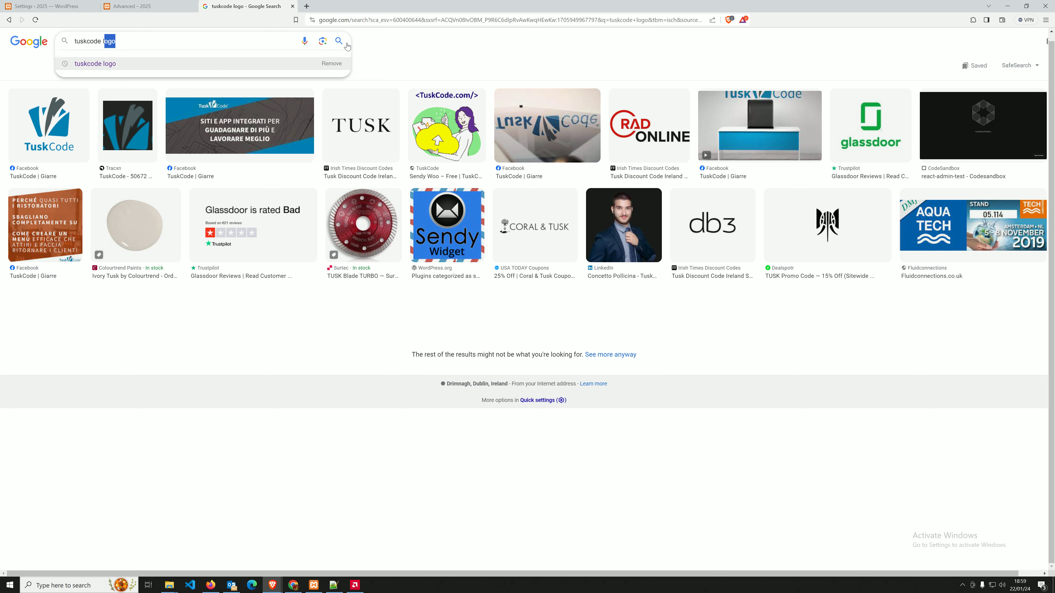
key("BackSpace")
key("BackSpace")
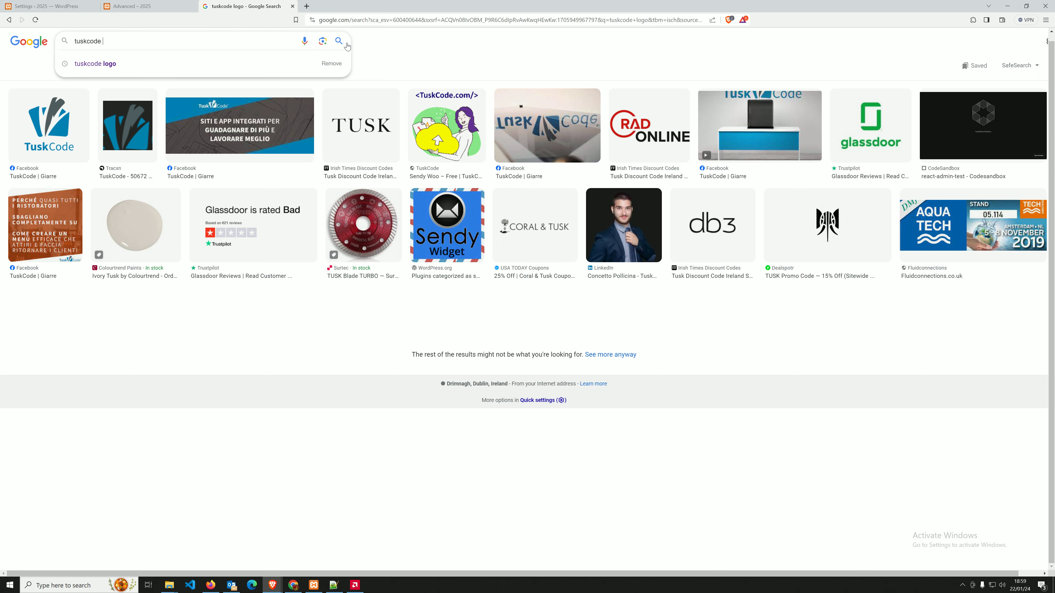
left_click(346, 44)
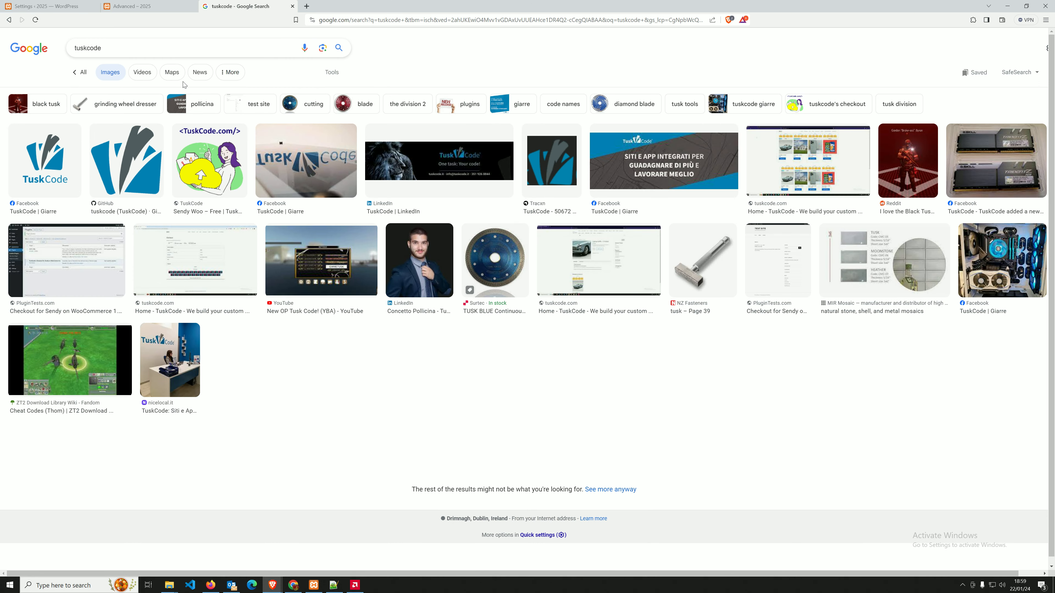
left_click(62, 52)
key("shift+Left")
key("shift+Left")
key("shift+Left")
key("shift+Left")
key("shift+Left")
key("shift+Left")
key("shift+Left")
key("shift+Left")
type("logo image")
key("Return")
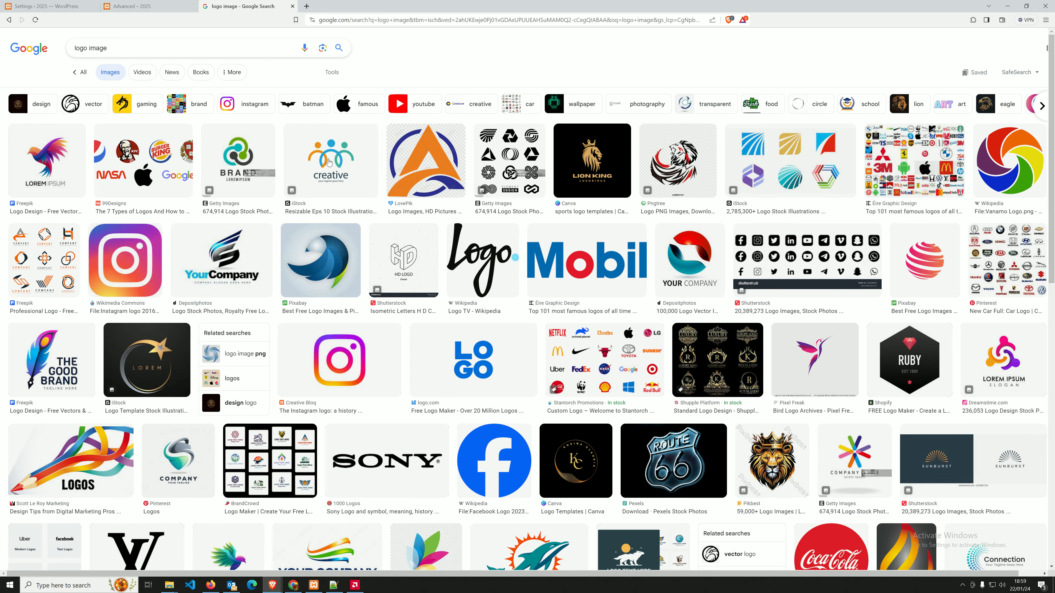
right_click(409, 162)
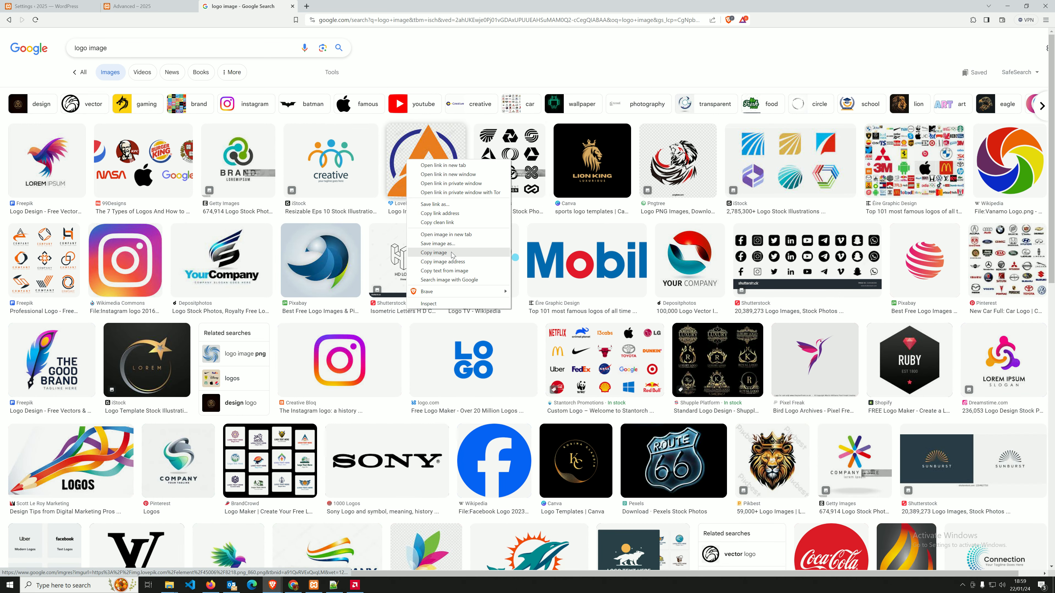
Copy the orange A logo, paste it into the Company Logo field and save.
left_click(452, 252)
left_click(62, 6)
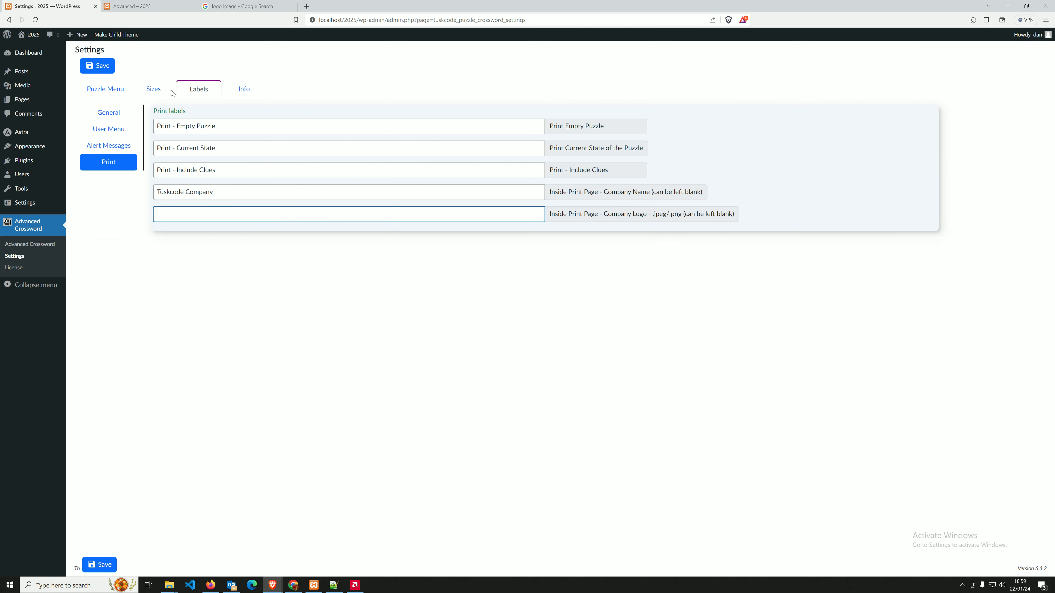
key("ctrl+v")
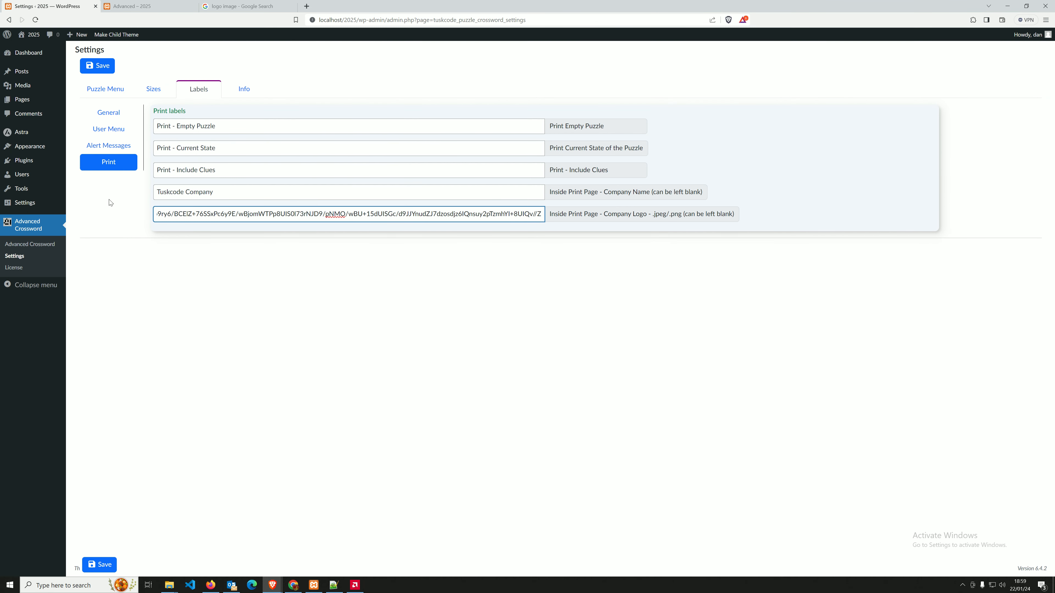
left_click(100, 66)
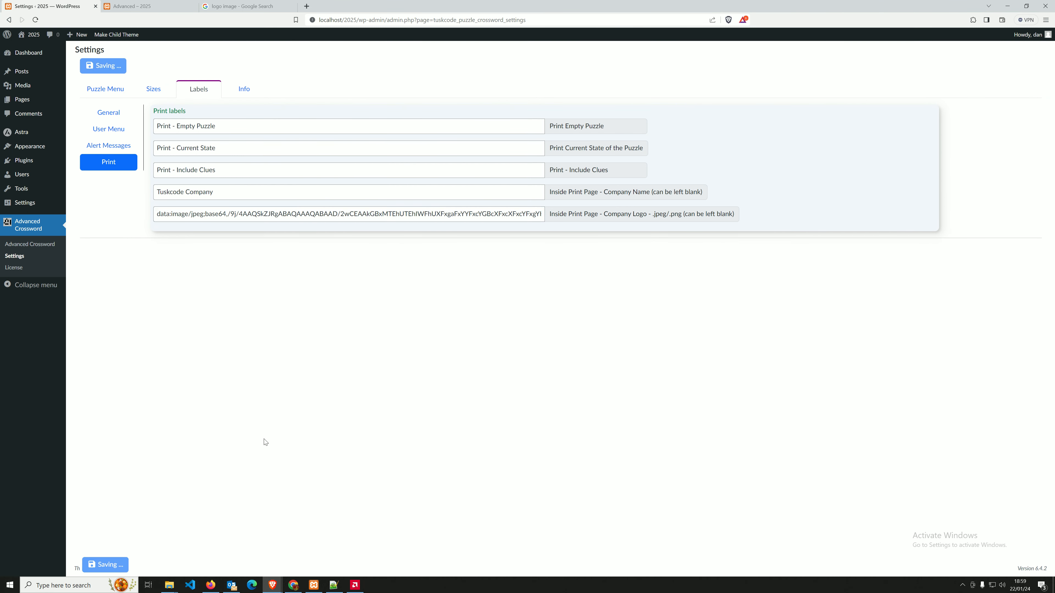
left_click(569, 99)
Reload the post and preview the Print - Empty Puzzle page with logo and Tuskcode Company.
left_click(136, 5)
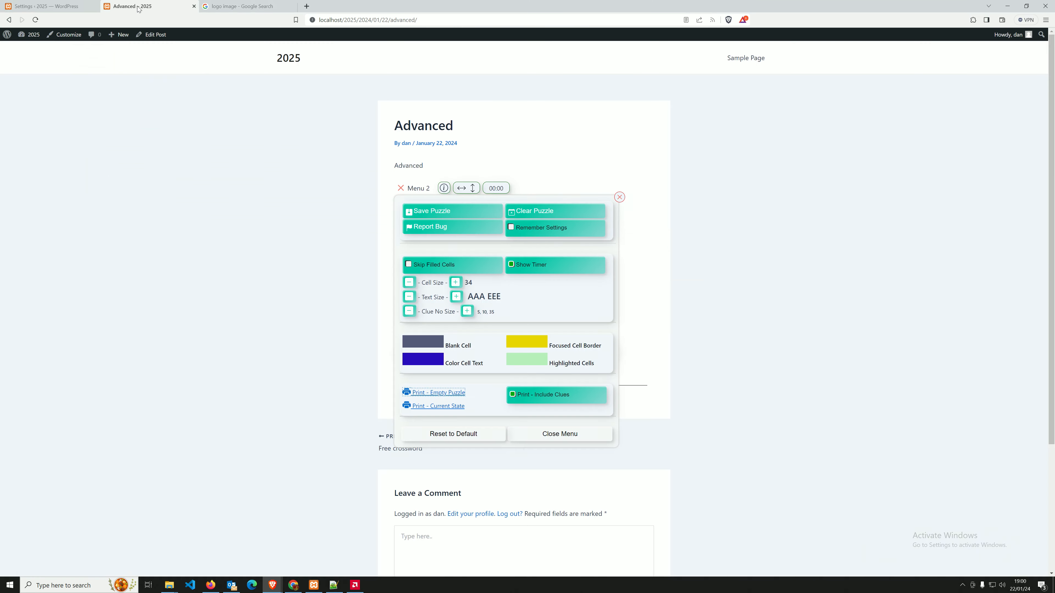
left_click(36, 19)
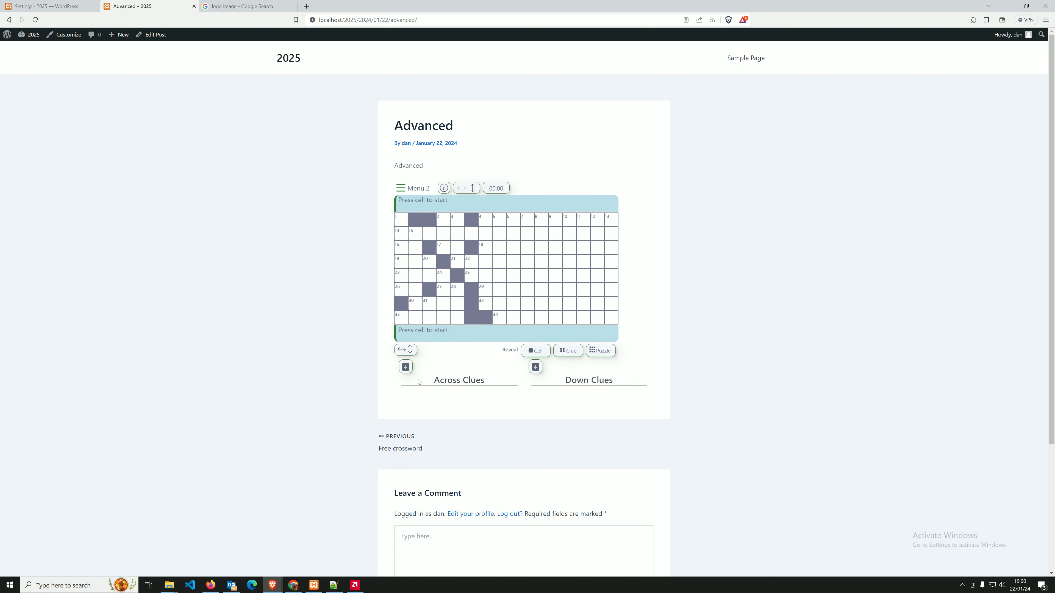
left_click(400, 189)
left_click(438, 392)
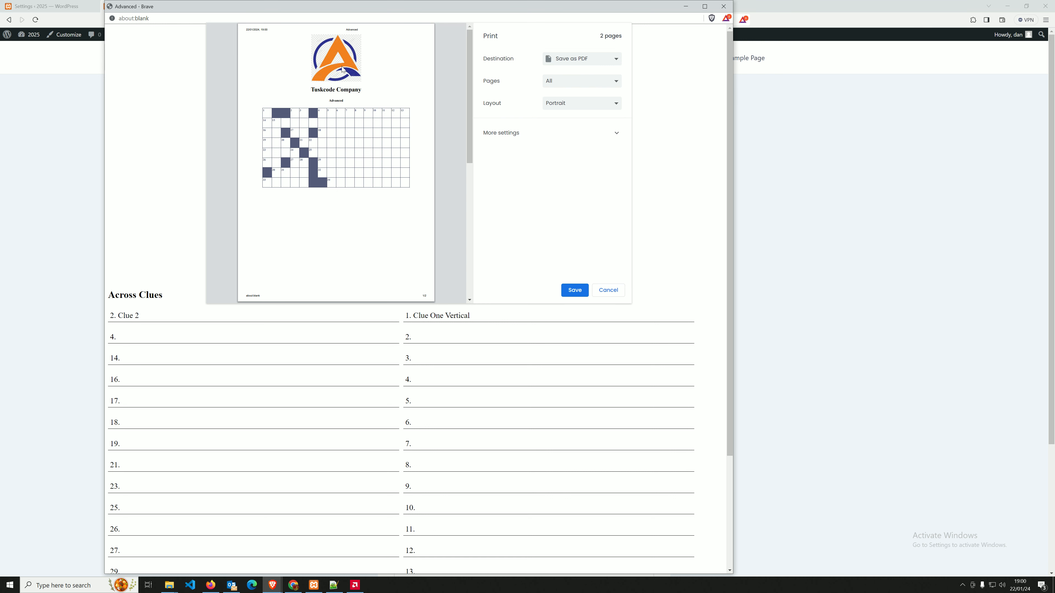
scroll(338, 83, "down", 6)
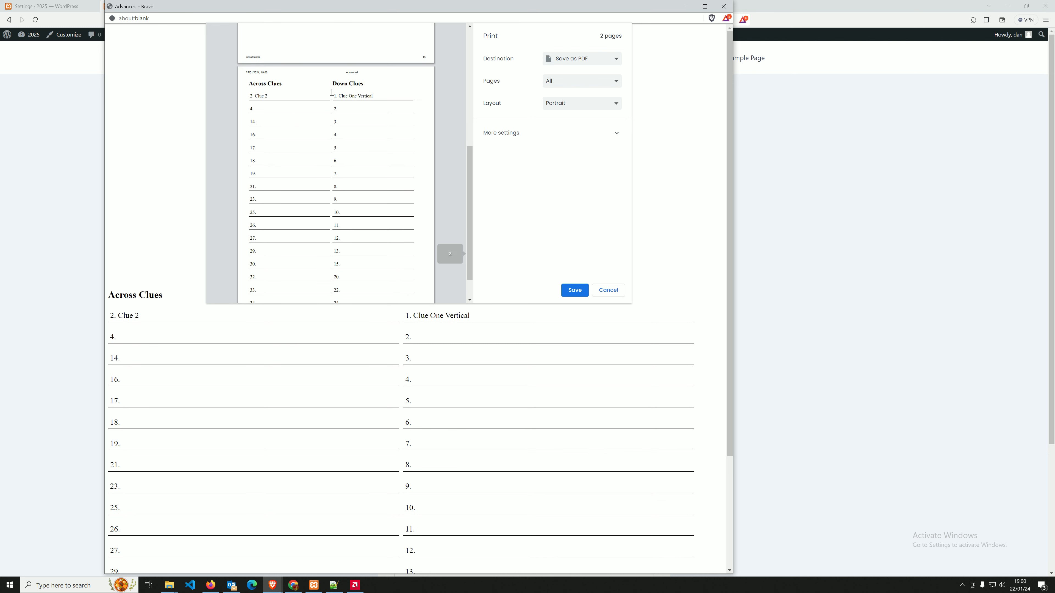
scroll(330, 99, "up", 2)
scroll(330, 99, "up", 4)
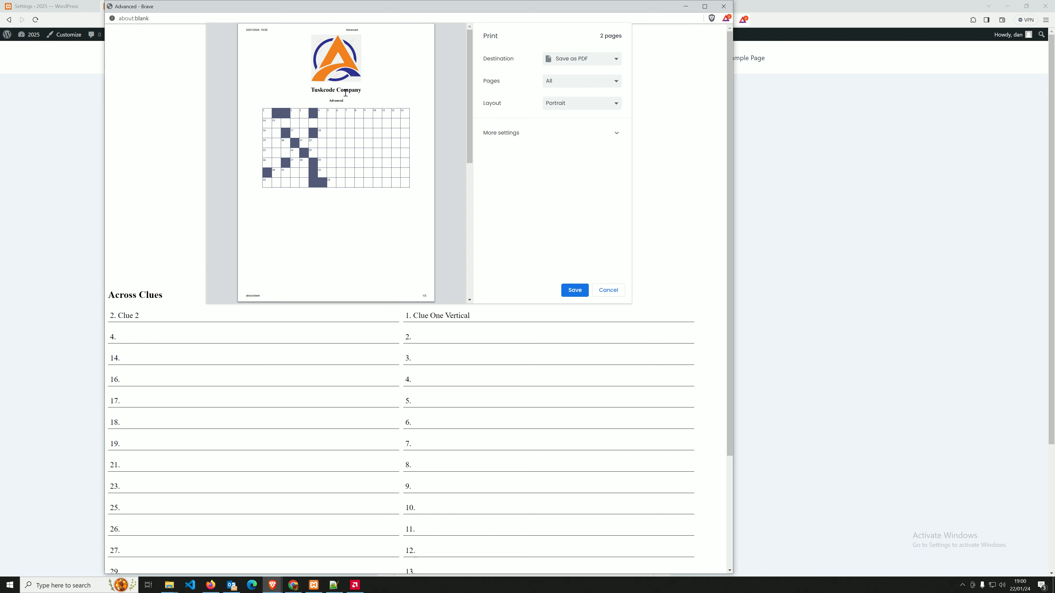
left_click(605, 293)
left_click(617, 199)
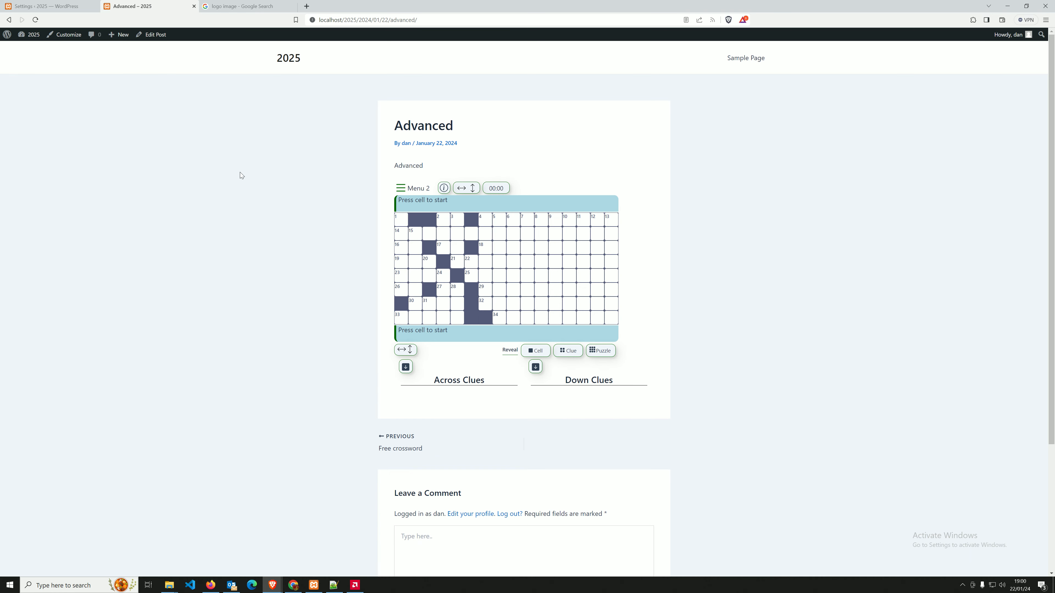
Switch off 'Show Information from Template' in the crossword Info settings and save.
left_click(48, 7)
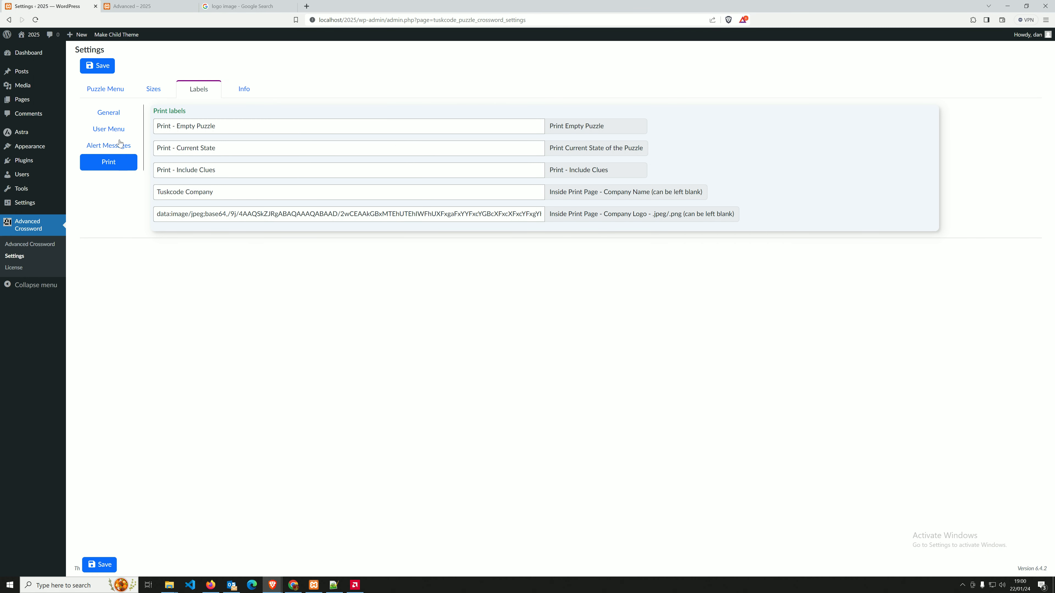
left_click(105, 146)
left_click(114, 117)
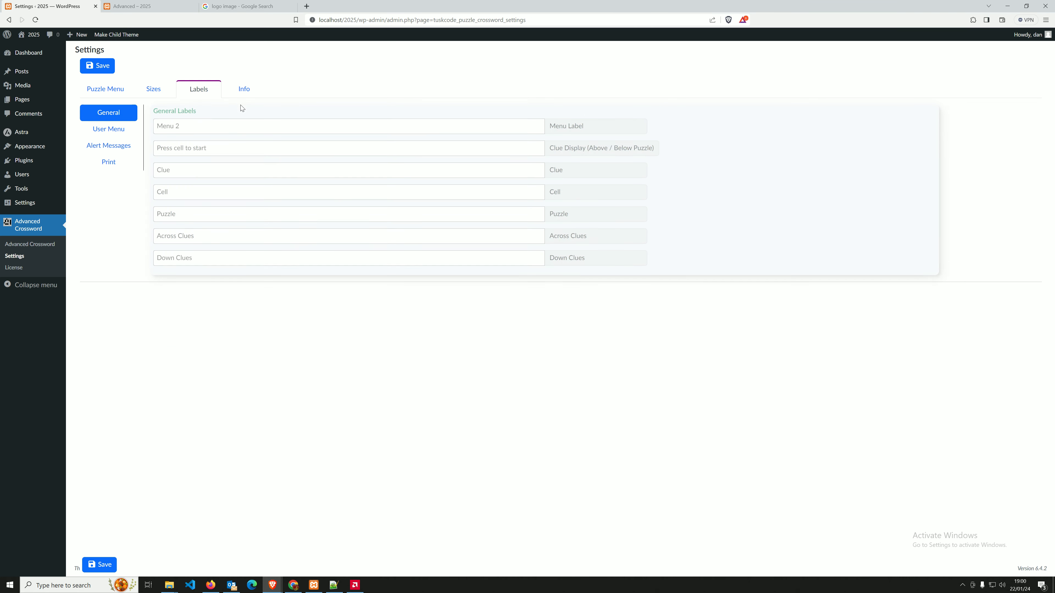
left_click(243, 89)
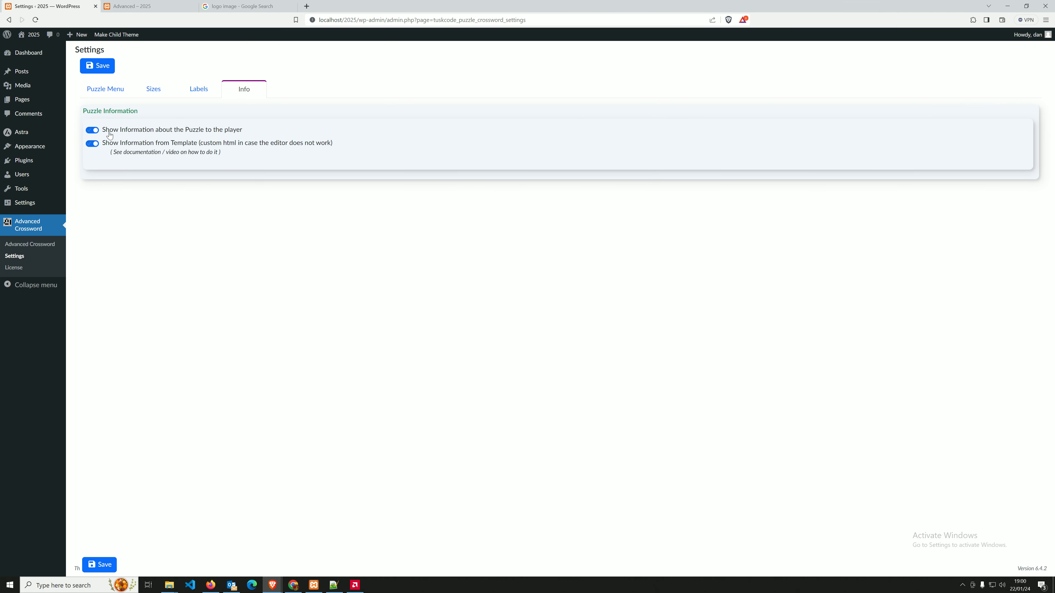
left_click(110, 142)
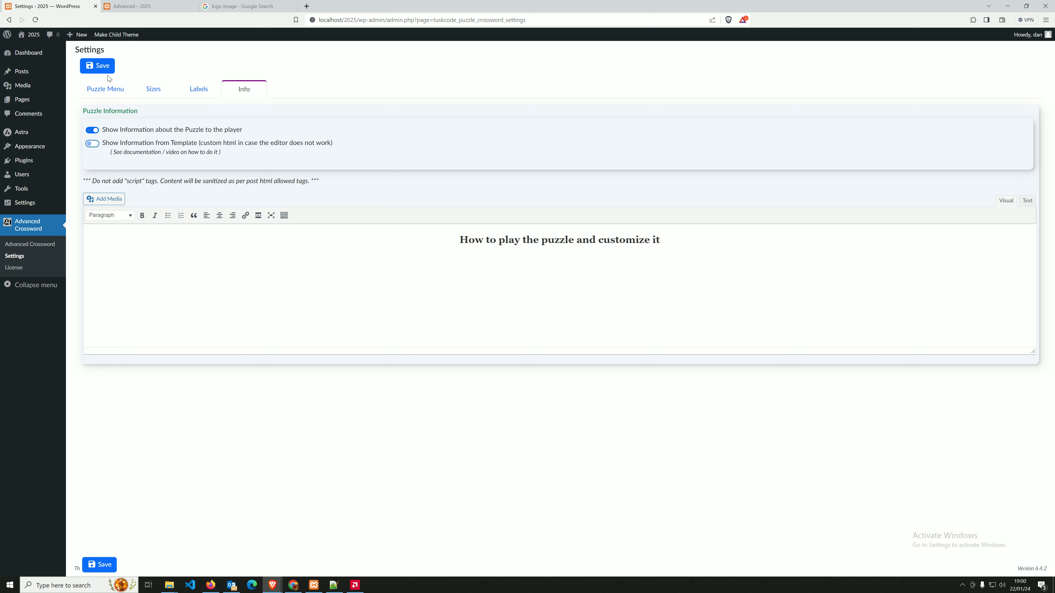
left_click(102, 67)
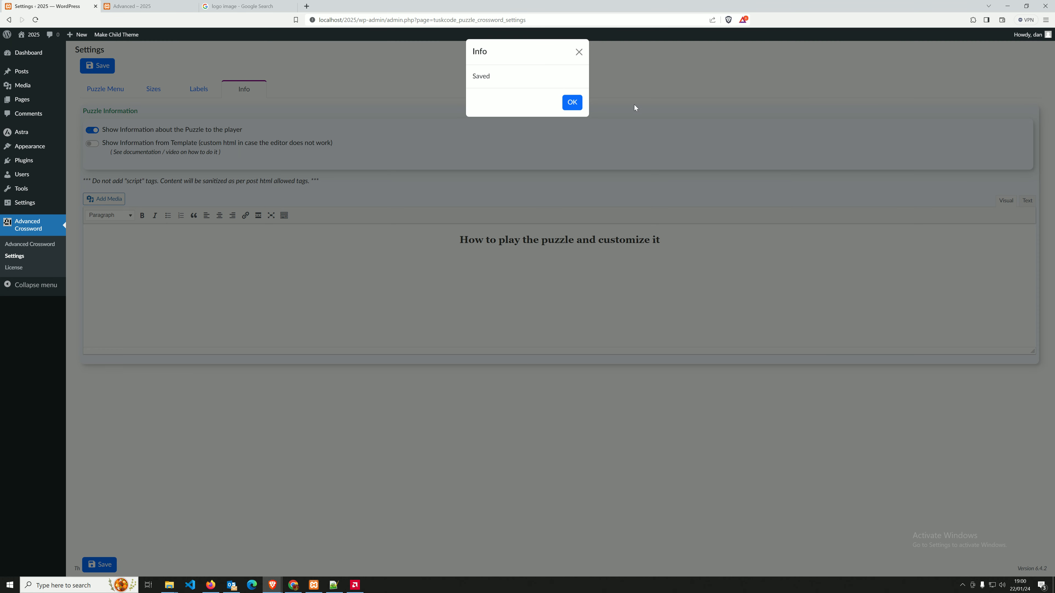
left_click(572, 103)
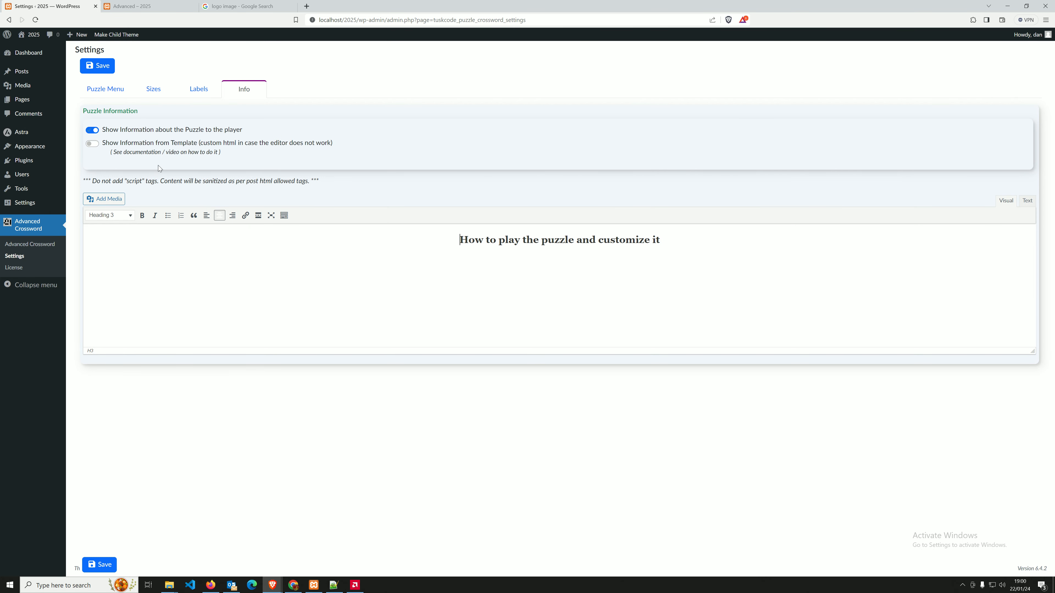
Check the how-to-play dialog on the crossword post.
left_click(137, 6)
left_click(443, 188)
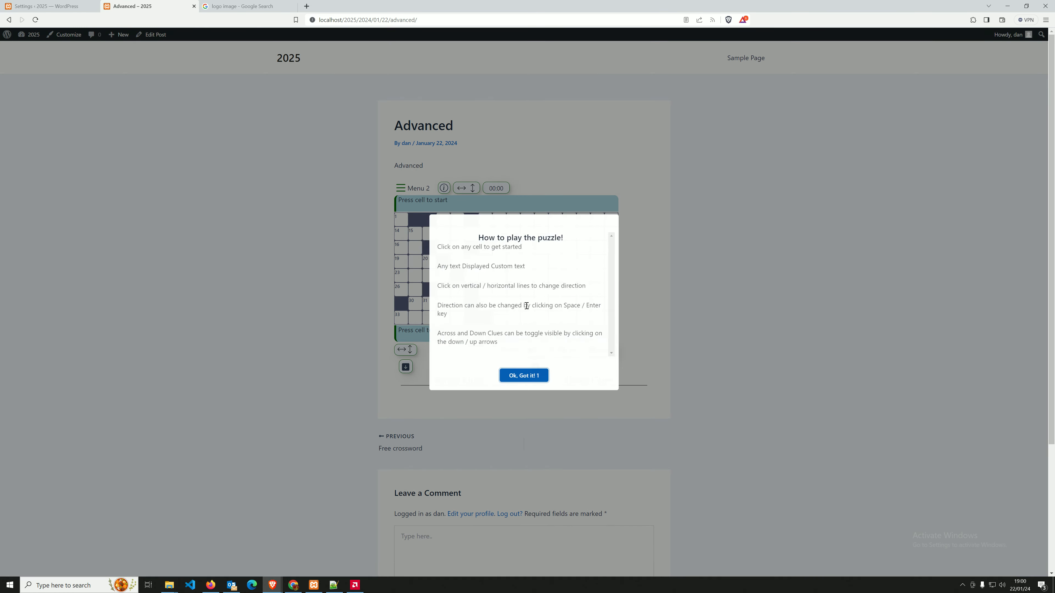
left_click(520, 377)
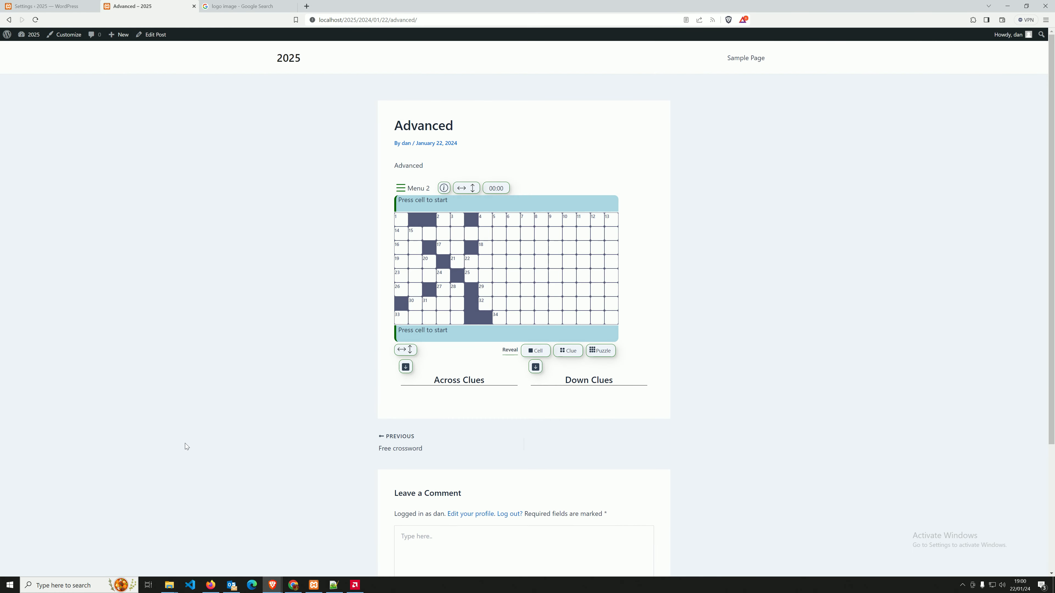
Rename the child theme's PcPuzzleCrosswordTemplate_Info.php file in Explorer.
mouse_move(169, 583)
left_click(170, 538)
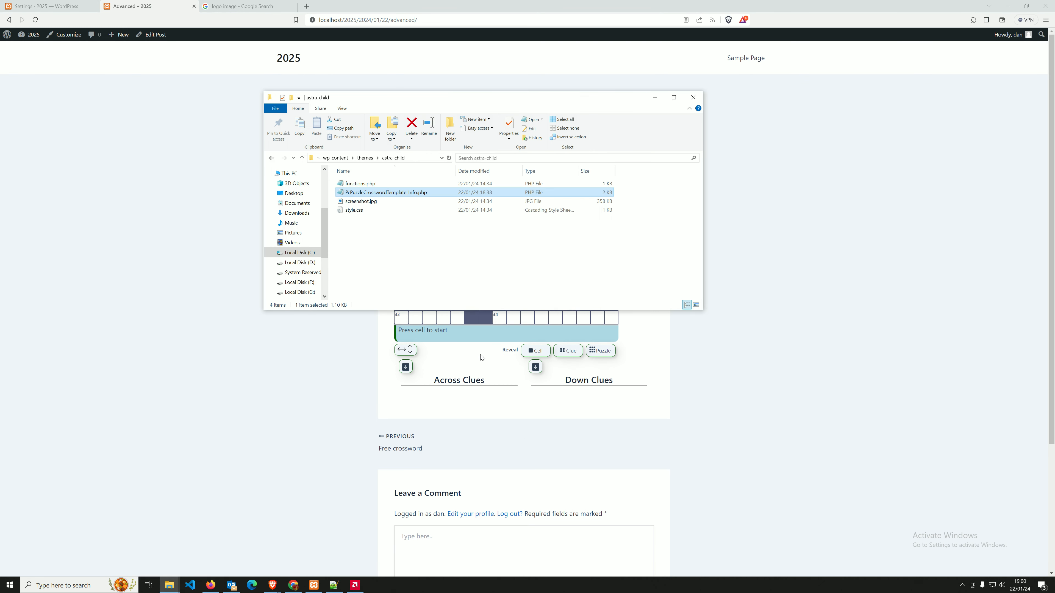
left_click(415, 193)
left_click(415, 194)
key("Return")
Reload the crossword post and recheck the how-to-play dialog's heading.
left_click(148, 199)
left_click(36, 20)
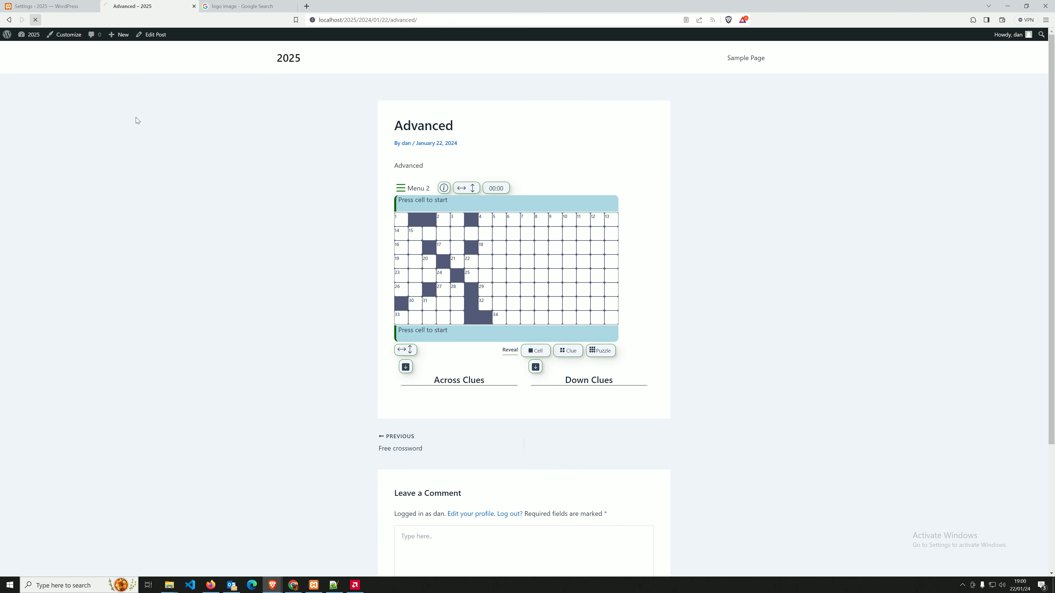
left_click(445, 189)
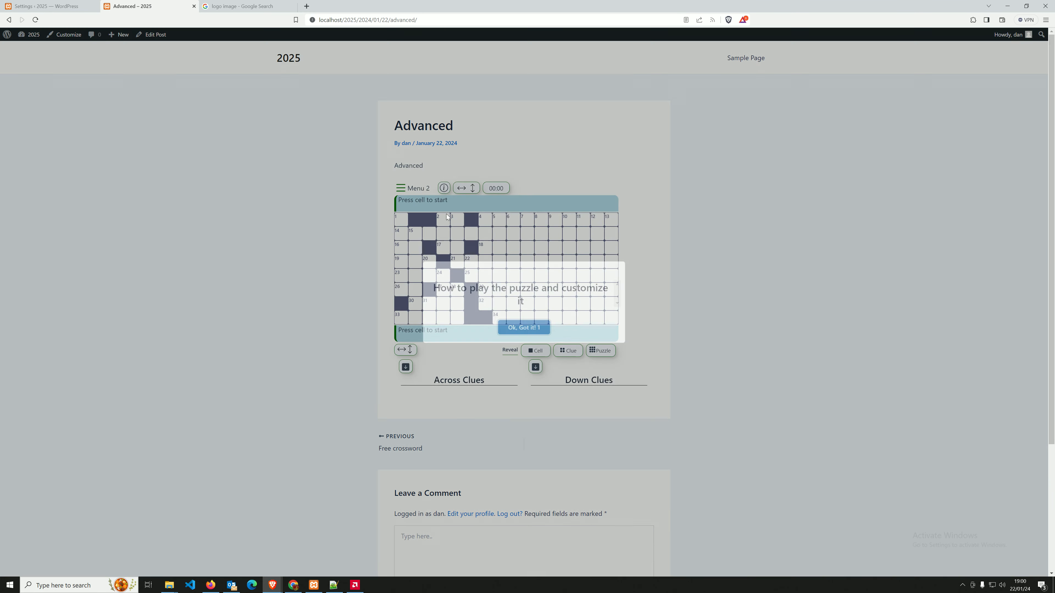
left_click(522, 328)
left_click(54, 6)
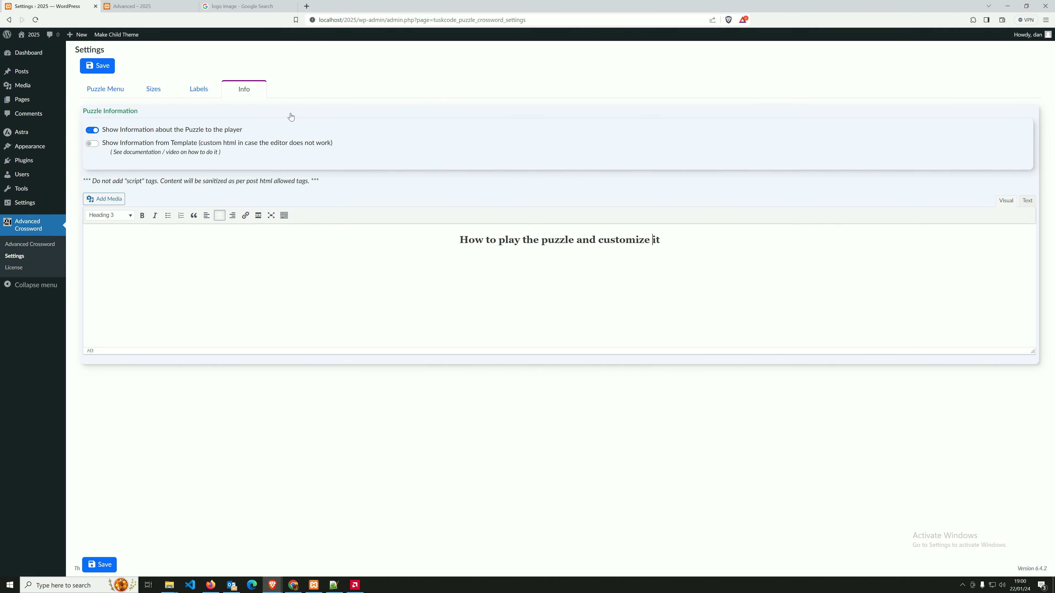
Add 'Press on any cell to start, give it a try' and 'And another line', centred, and save.
key("Return")
key("BackSpace")
key("BackSpace")
type("give it a try")
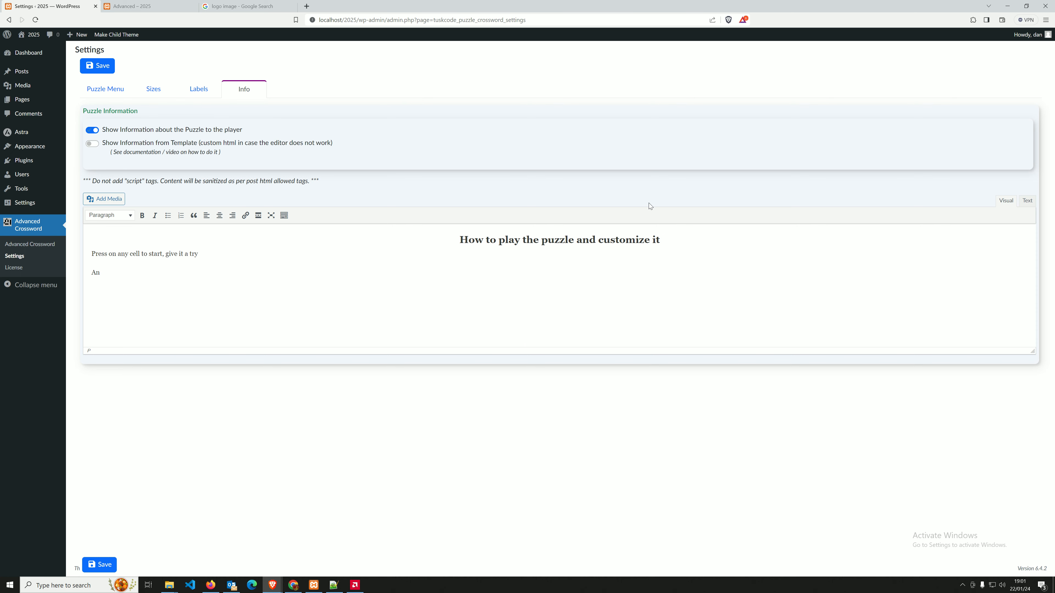
type("other line")
left_click_drag(142, 272, 100, 234)
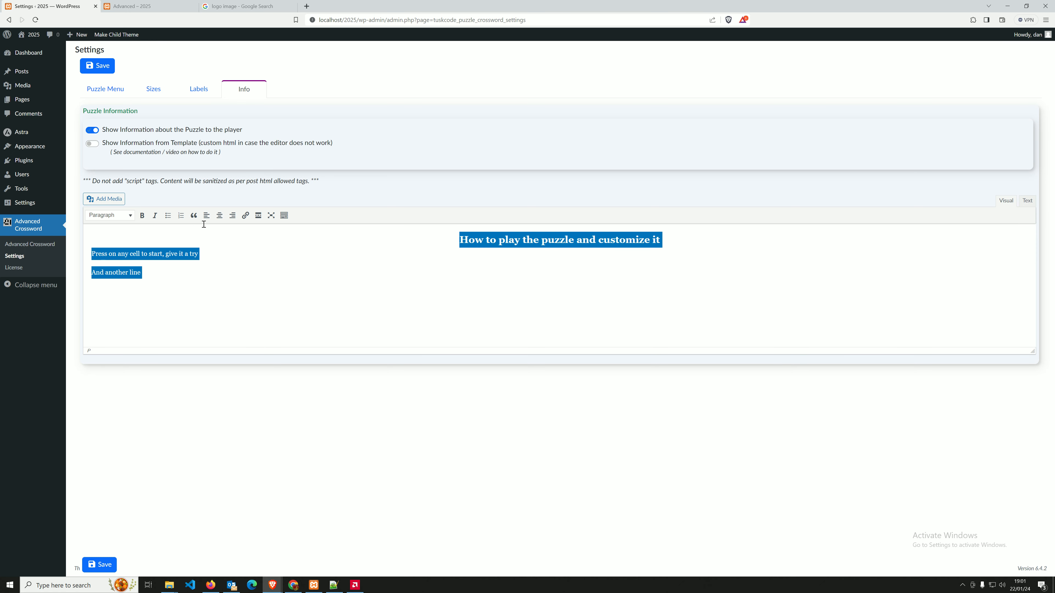
left_click(220, 217)
left_click(220, 216)
left_click(259, 285)
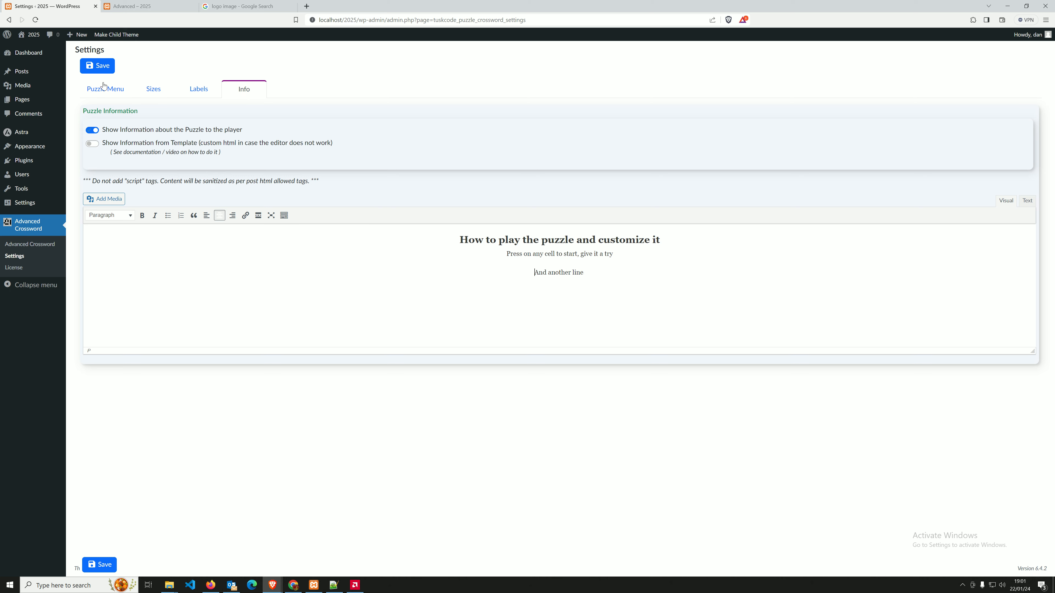
left_click(98, 66)
left_click(571, 103)
Reload the crossword post and confirm the two new lines in the how-to-play dialog.
left_click(184, 3)
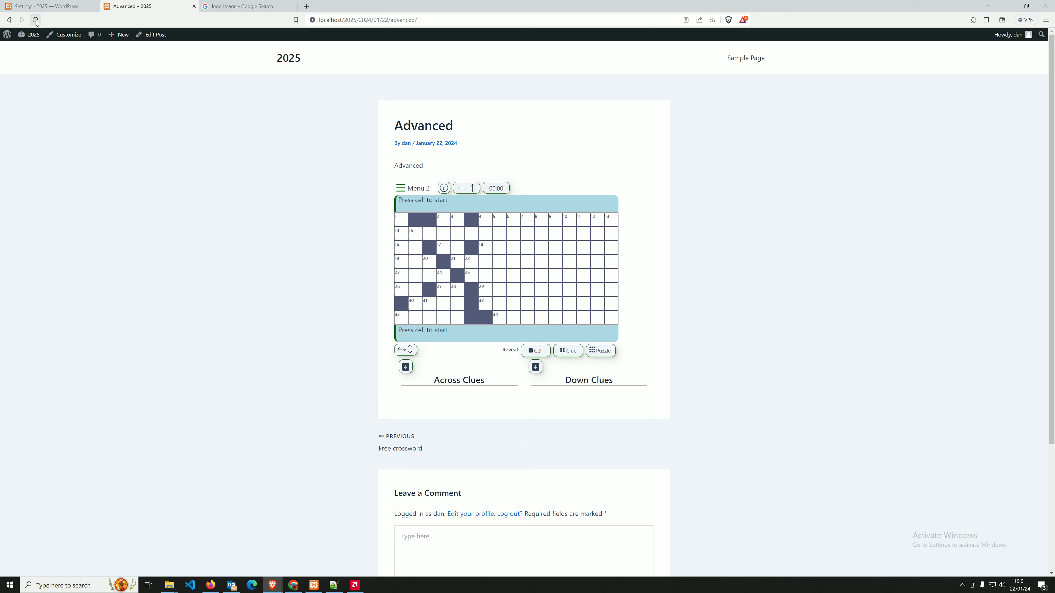
left_click(36, 21)
left_click(445, 188)
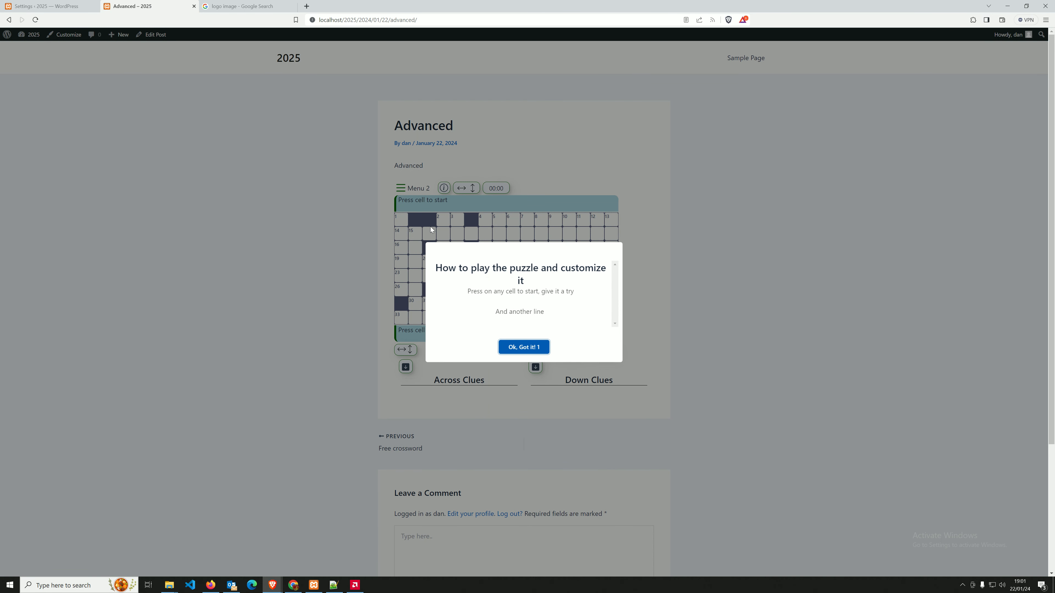
left_click(528, 348)
left_click(42, 6)
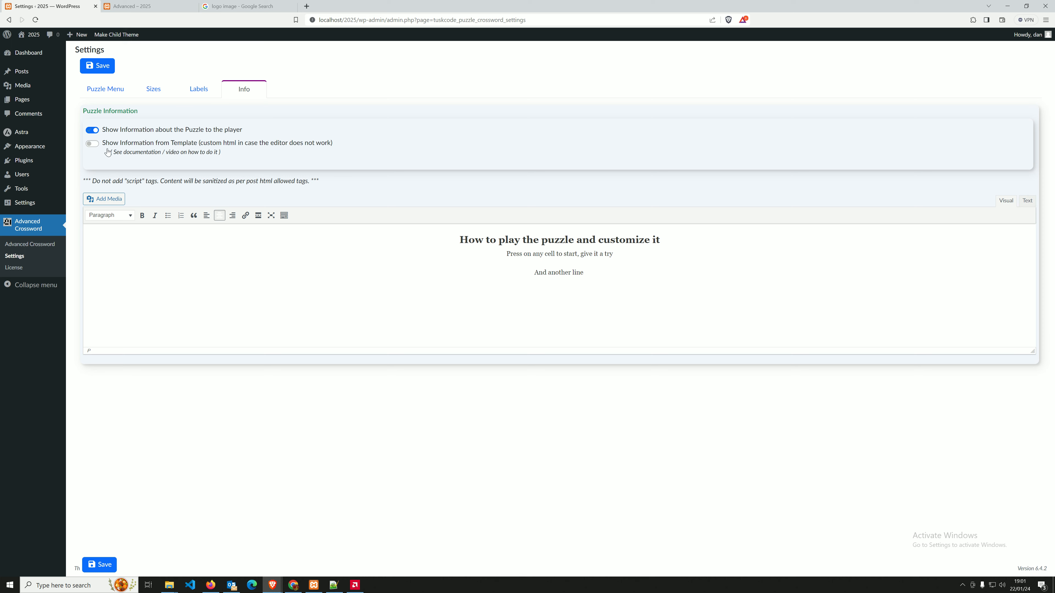
Select the two lines below the how-to-play heading in the Info editor.
mouse_move(456, 240)
left_mouse_down()
mouse_move(602, 293)
mouse_move(489, 264)
mouse_move(457, 242)
left_mouse_up()
left_click(601, 292)
left_click(457, 241)
left_click(429, 263)
left_click_drag(582, 273, 384, 250)
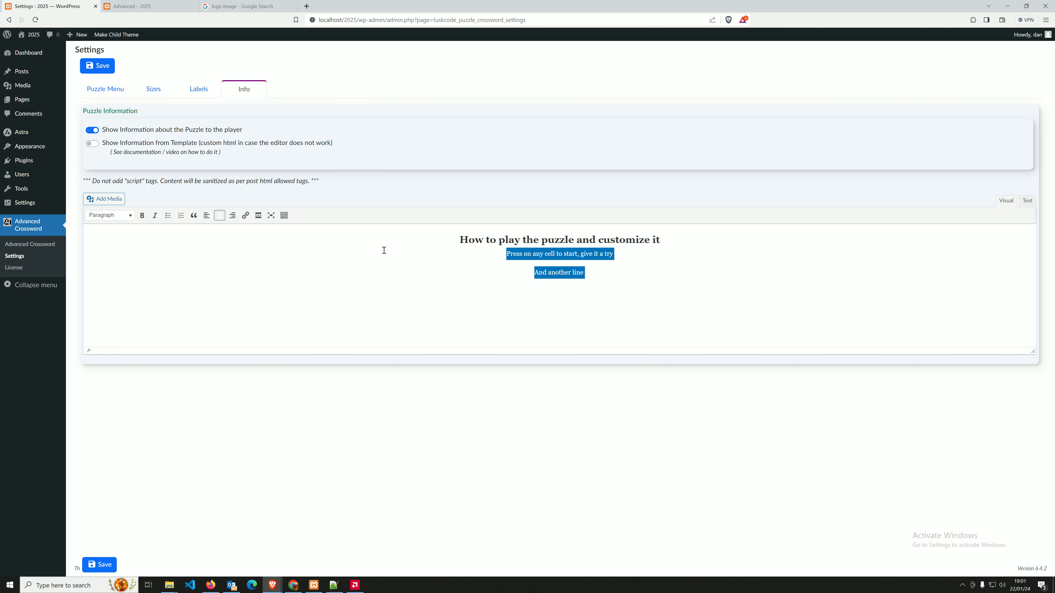
Toggle 'Show Information from Template' on and off, then save with it off.
left_click(93, 144)
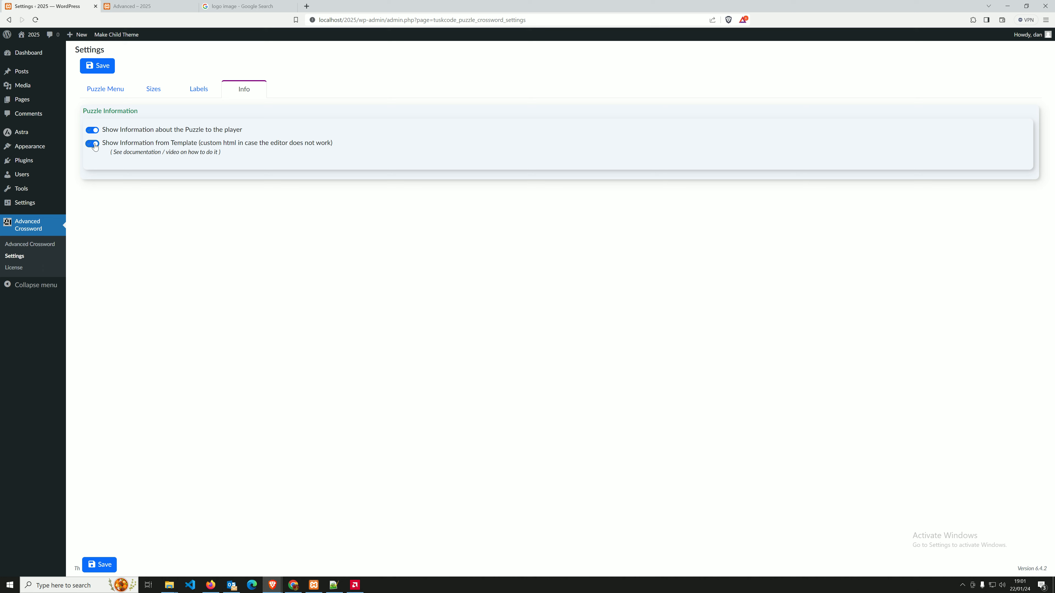
left_click(93, 144)
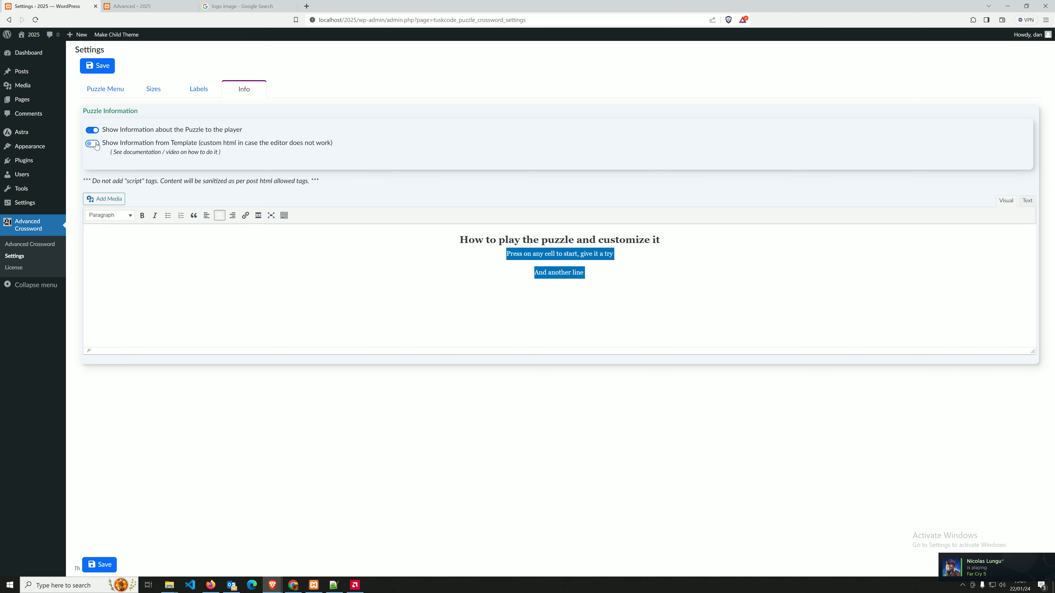
left_click(93, 145)
left_click(92, 144)
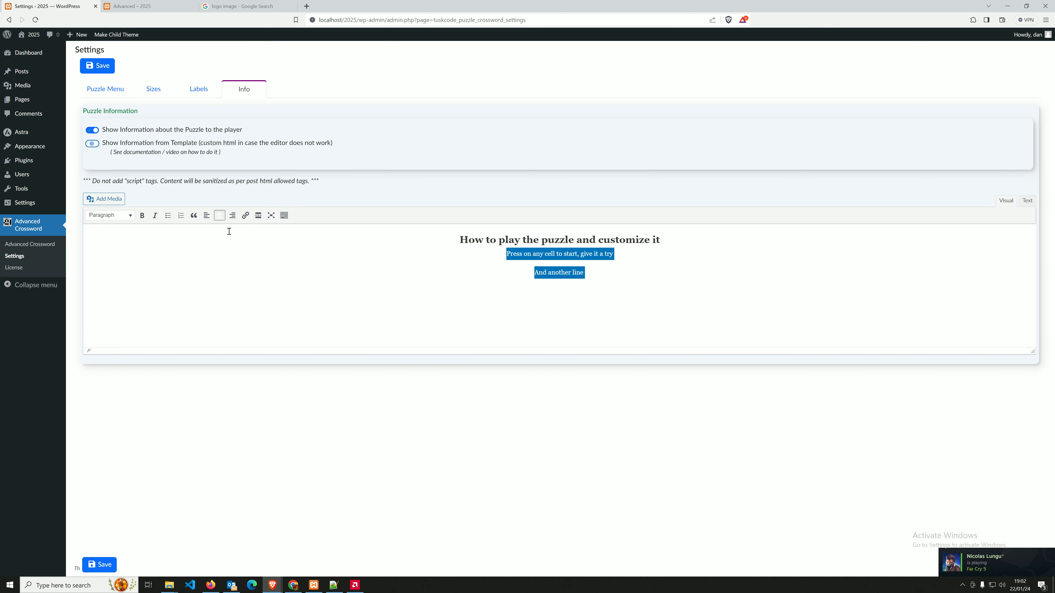
left_click(100, 68)
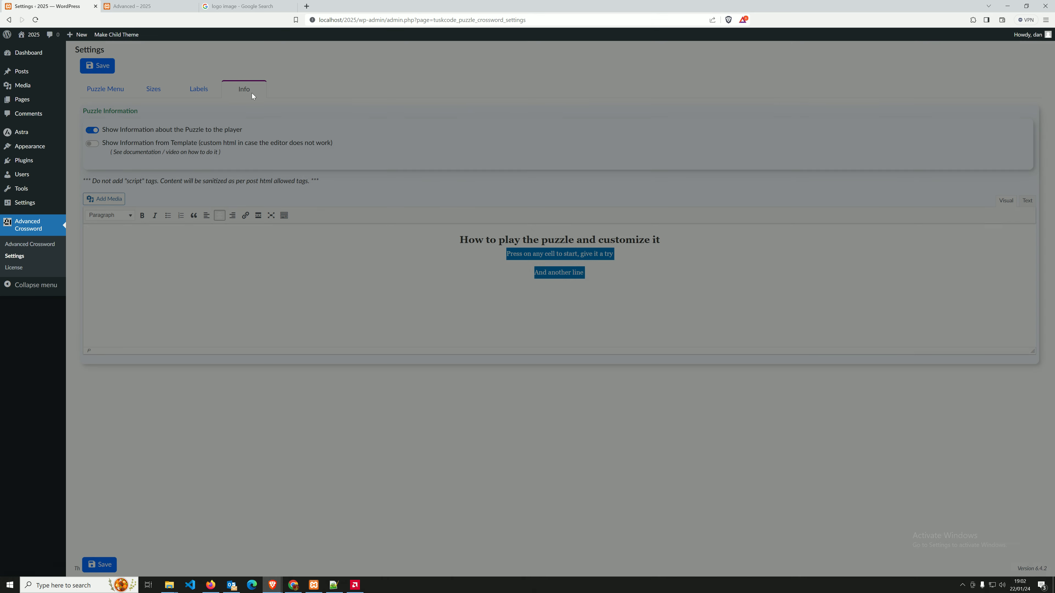
Browse the Labels, Sizes and Puzzle Menu settings tabs.
left_click(189, 94)
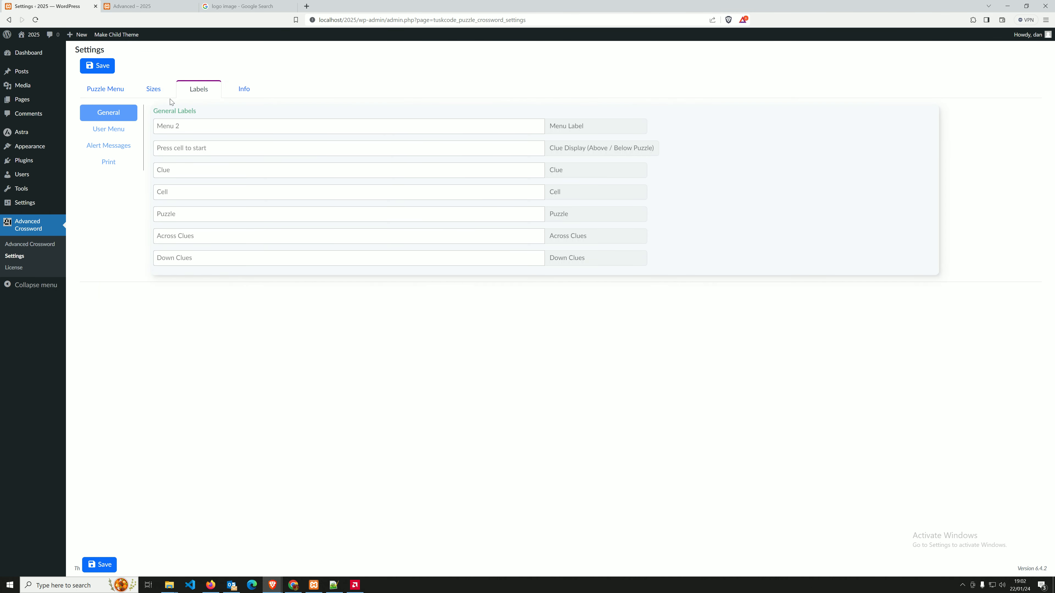
left_click(156, 94)
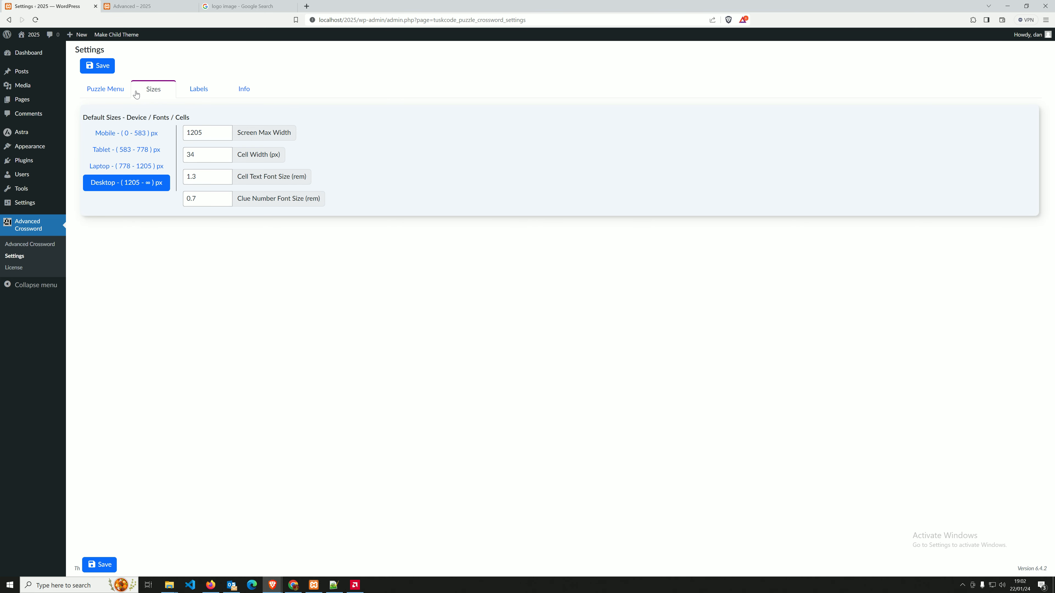
left_click(111, 93)
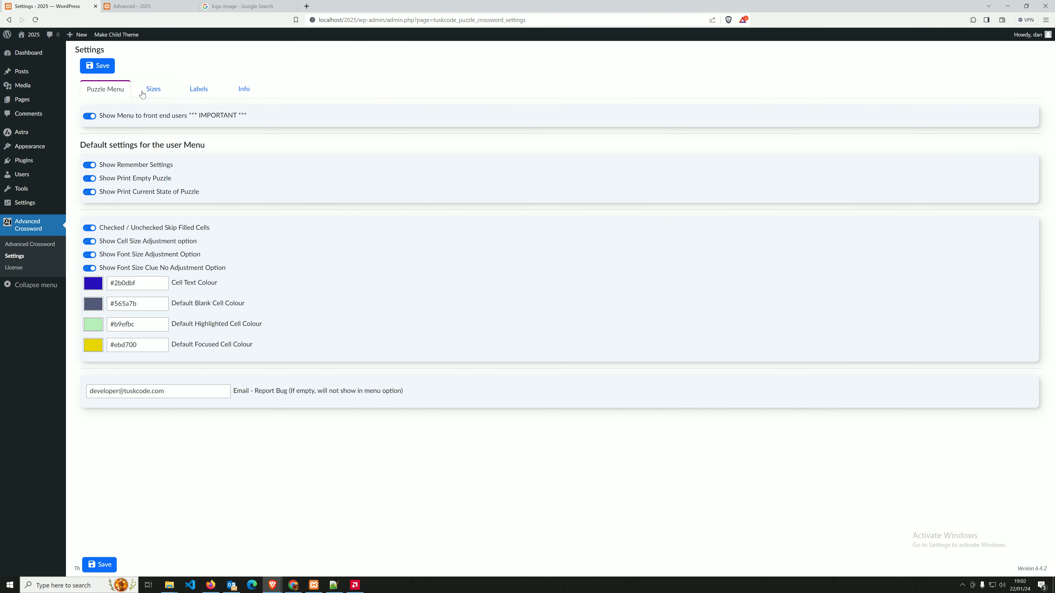
left_click(151, 95)
left_click(198, 89)
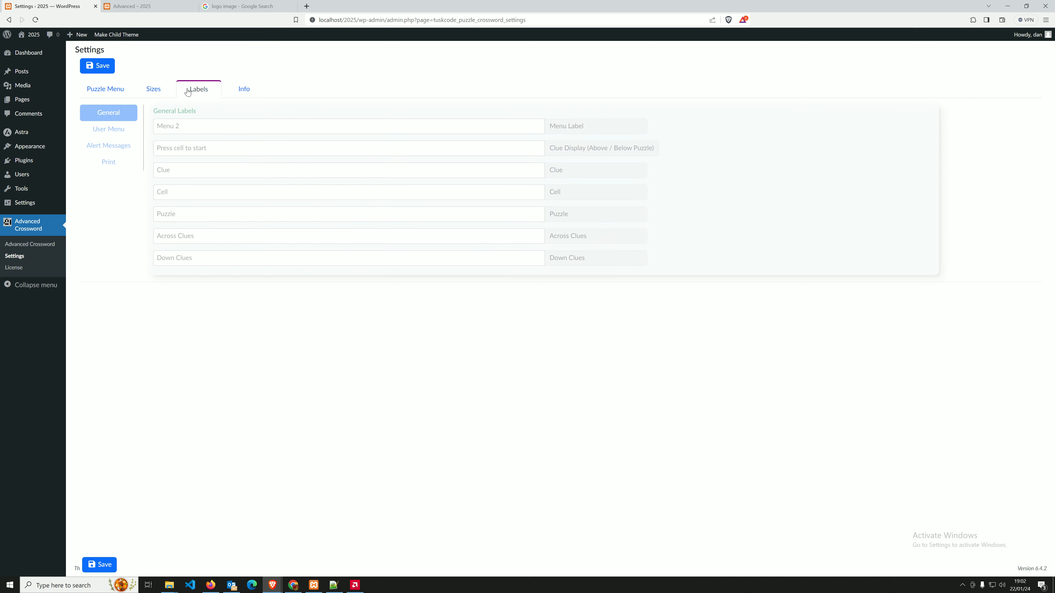
left_click(113, 93)
Show the crossword post with its Across and Down clue lists expanded.
left_click(124, 7)
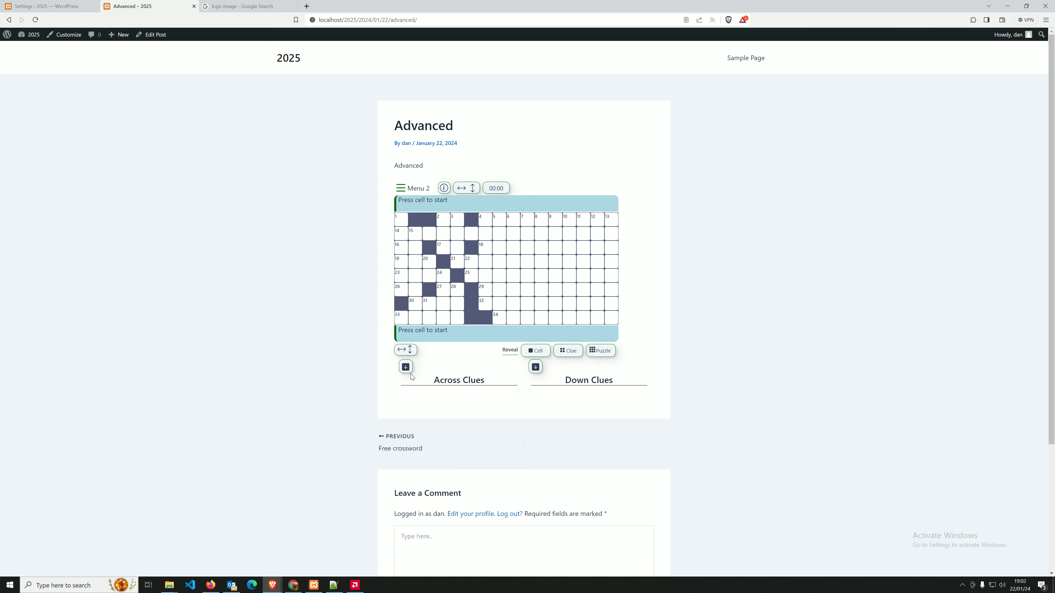
left_click(406, 367)
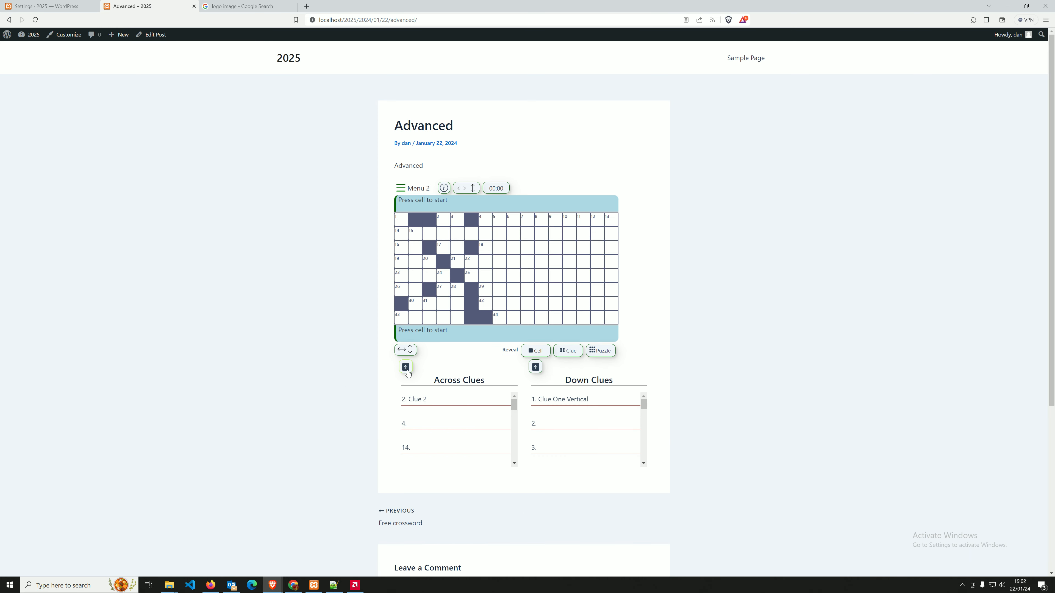
left_click(406, 368)
left_click(405, 367)
left_click(405, 367)
left_click(406, 367)
Inspect the puzzle header's HTML in Brave DevTools, then bring up Visual Studio Code maximised.
right_click(414, 198)
left_click(432, 298)
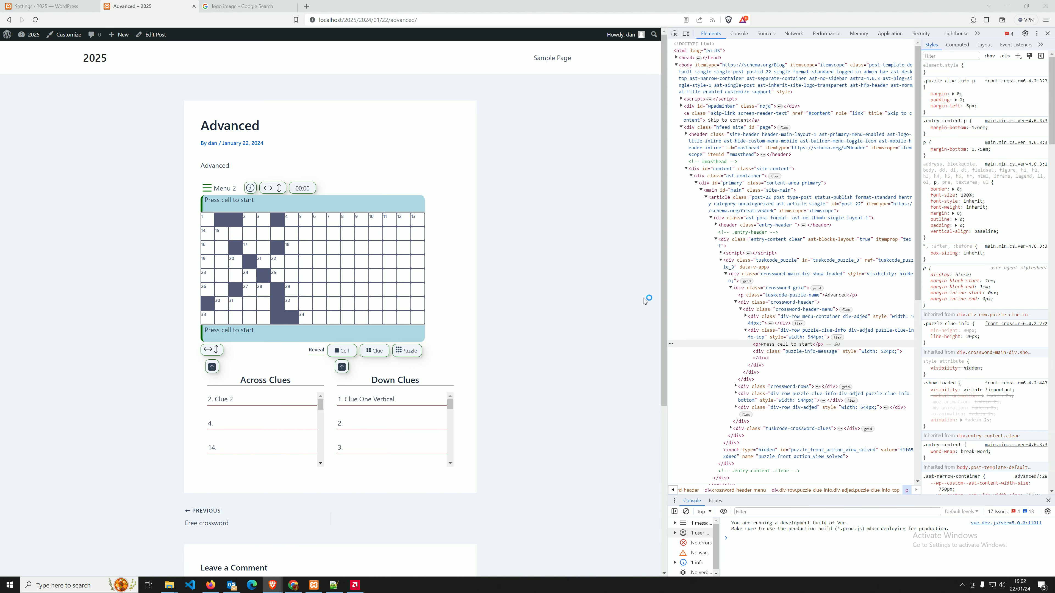
key("alt+Tab")
left_click(624, 148)
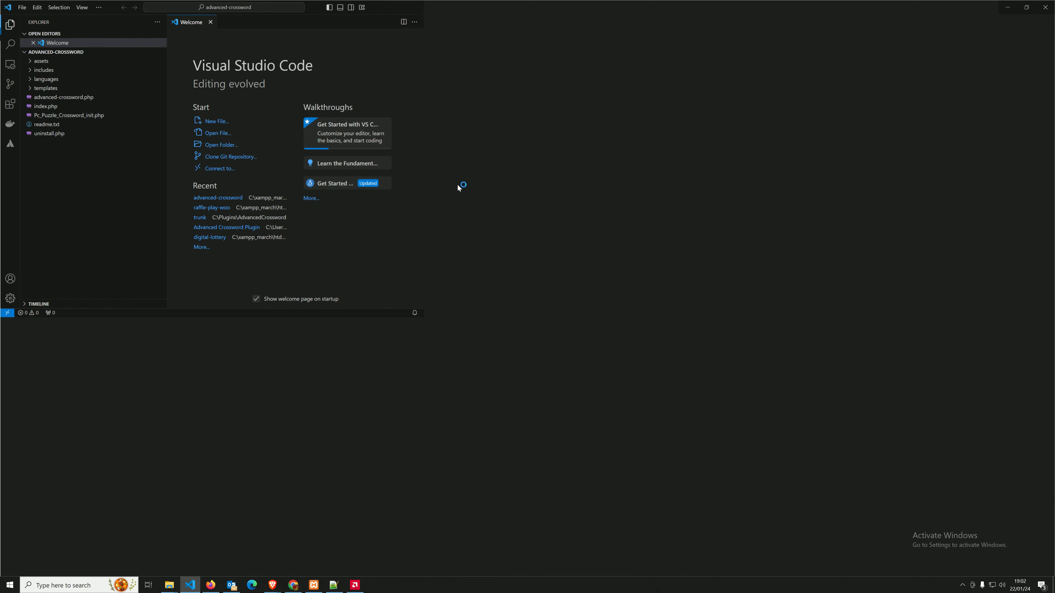
Open the TopSection, BottomSection, Clues, Info, MenuFront and PrintHeader templates from the templates folder.
left_click(62, 88)
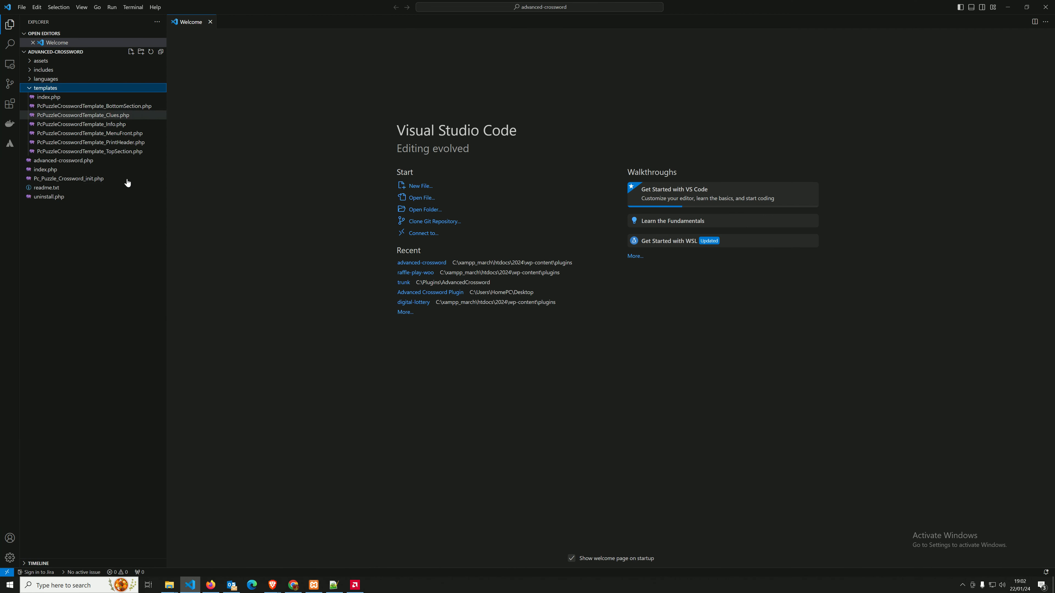
left_click(117, 152)
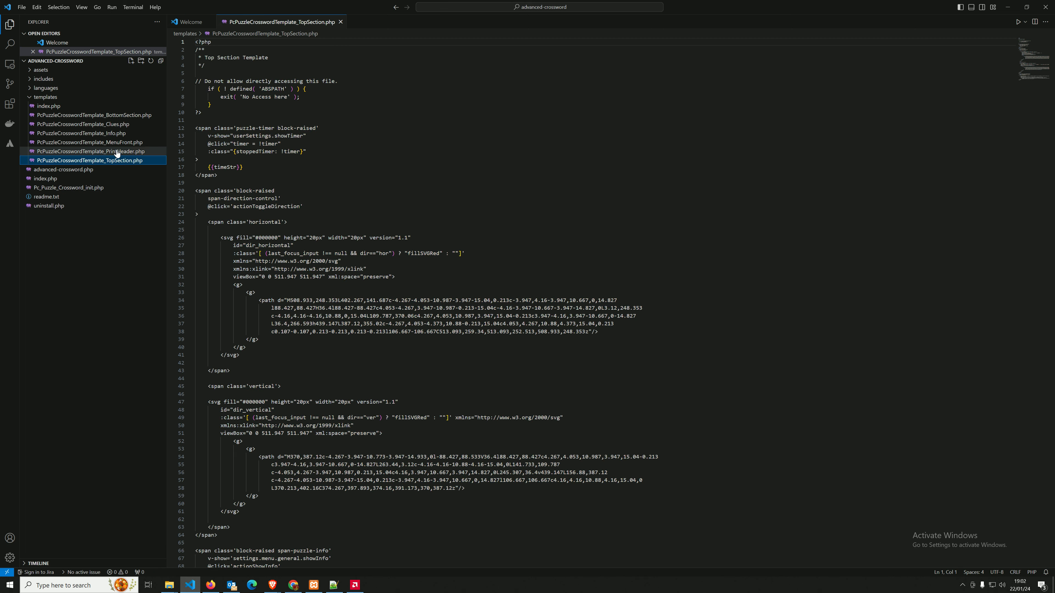
left_click(123, 117)
left_click(121, 133)
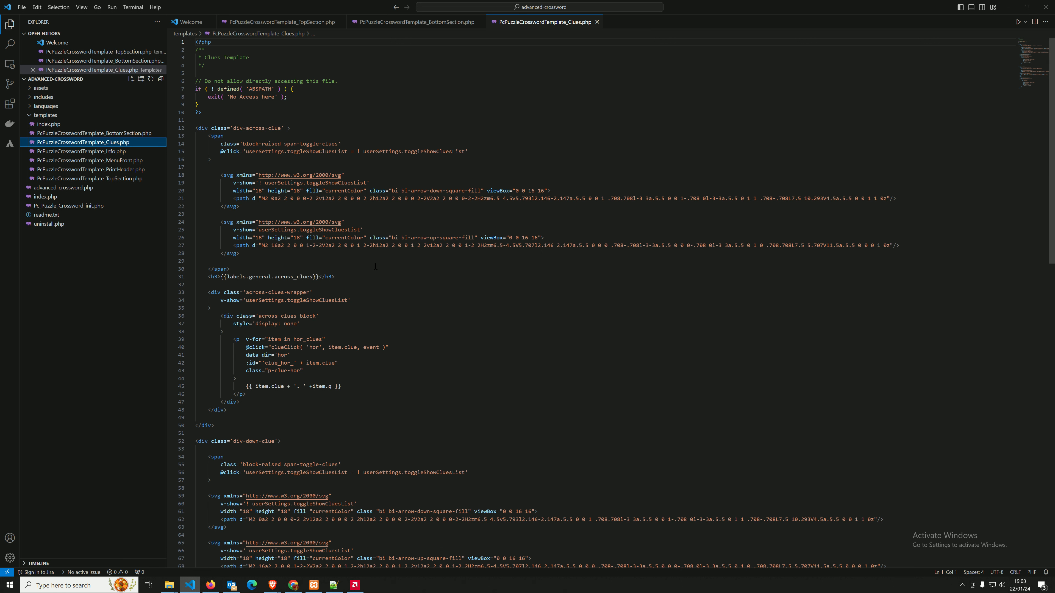
left_click(102, 151)
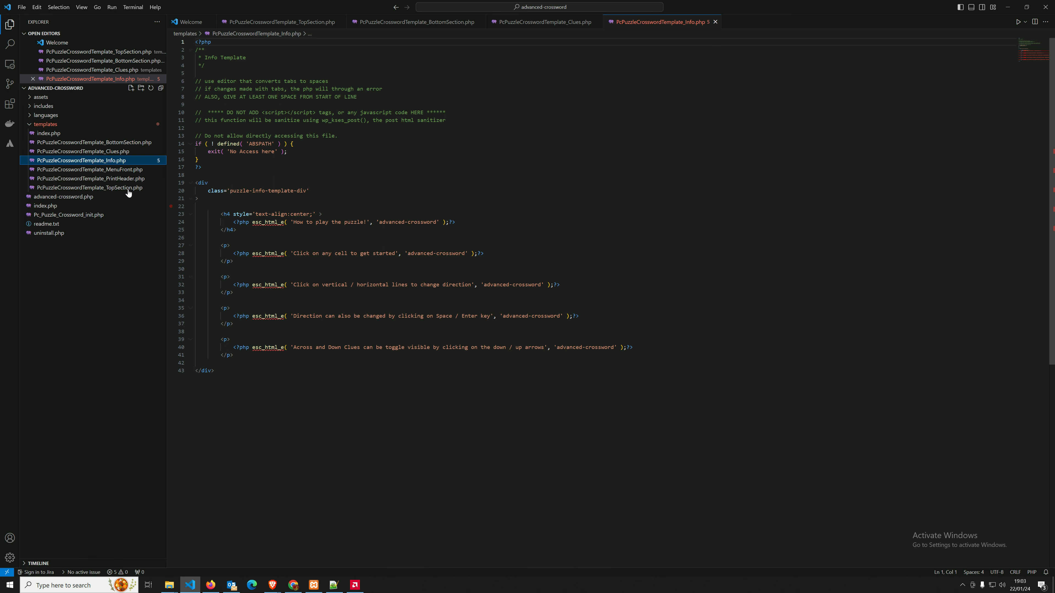
left_click(100, 169)
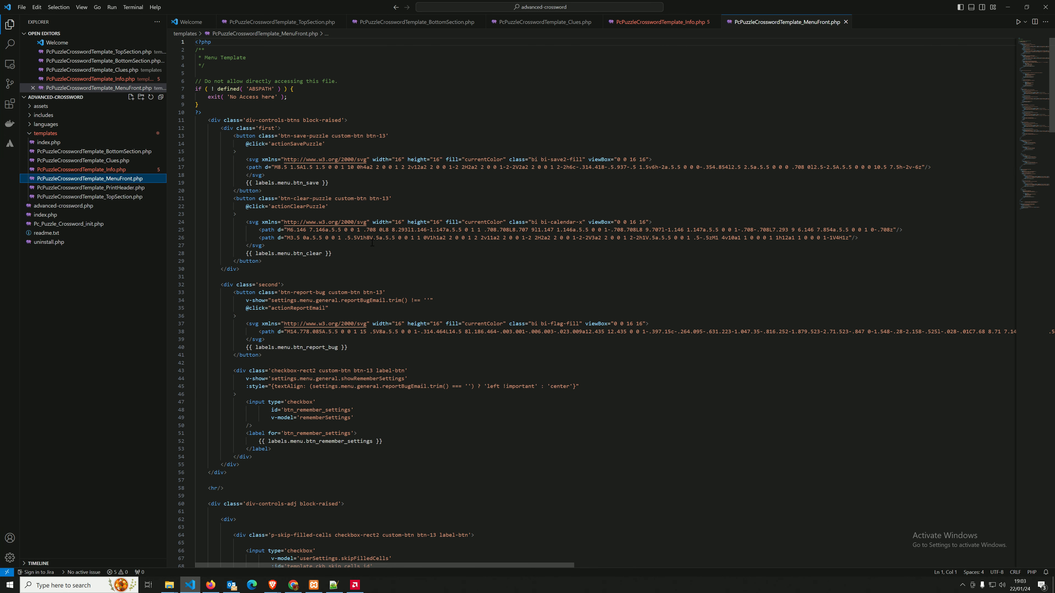
scroll(367, 237, "down", 9)
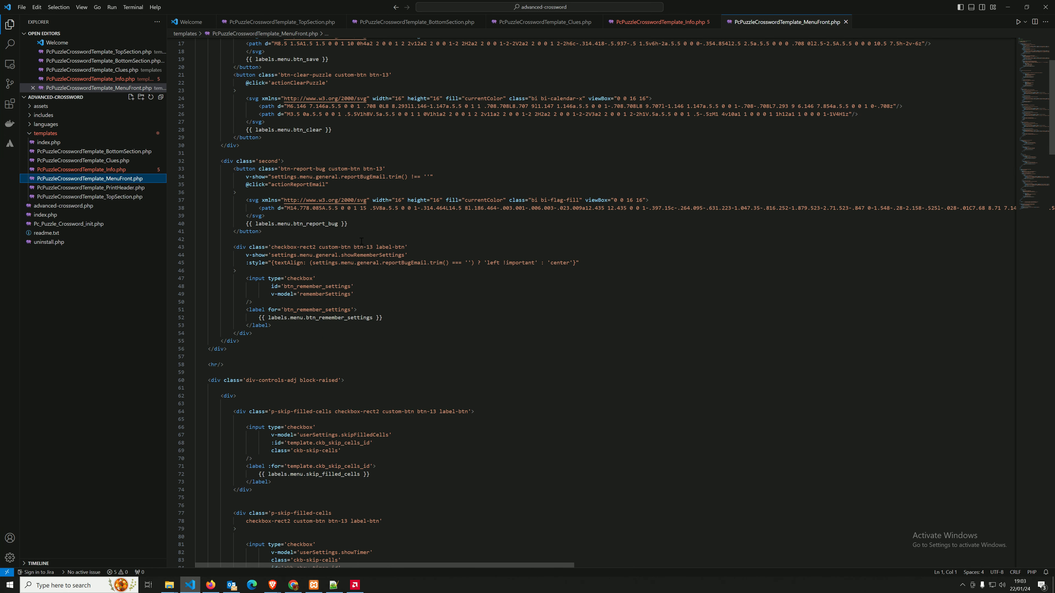
scroll(360, 241, "up", 9)
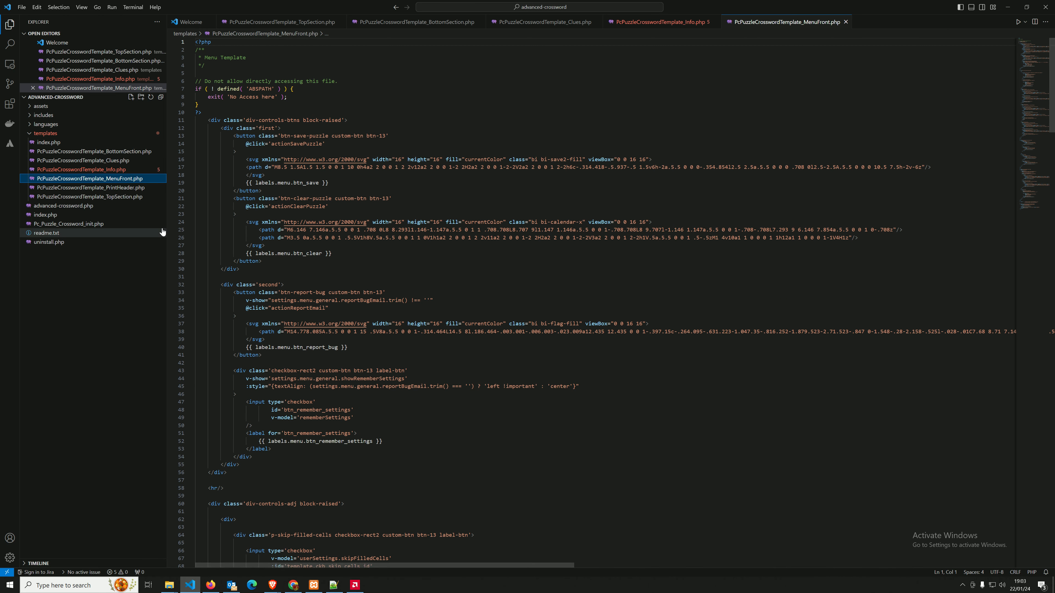
left_click(129, 189)
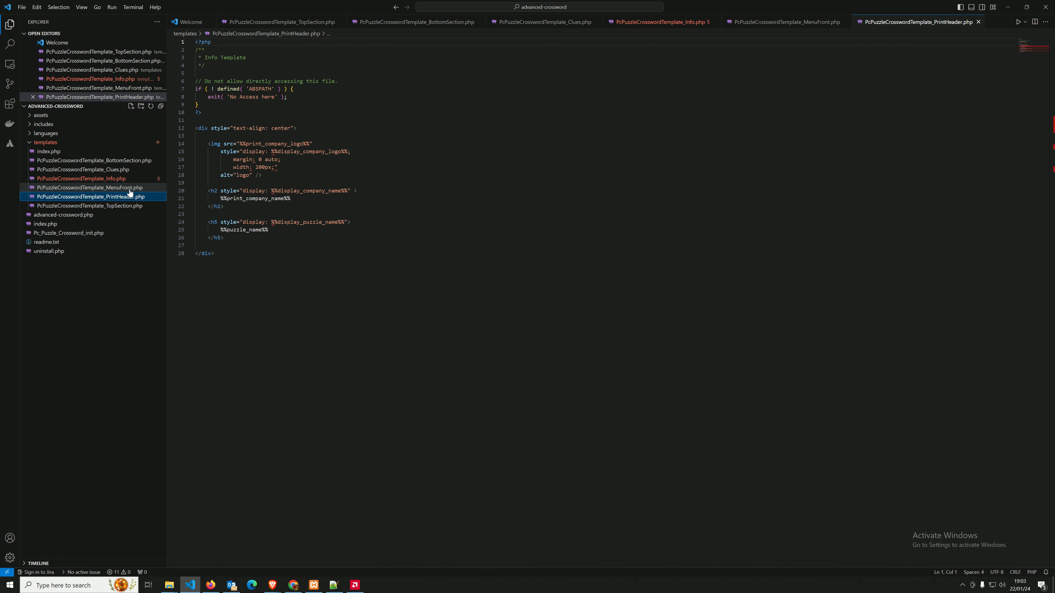
left_click(300, 266)
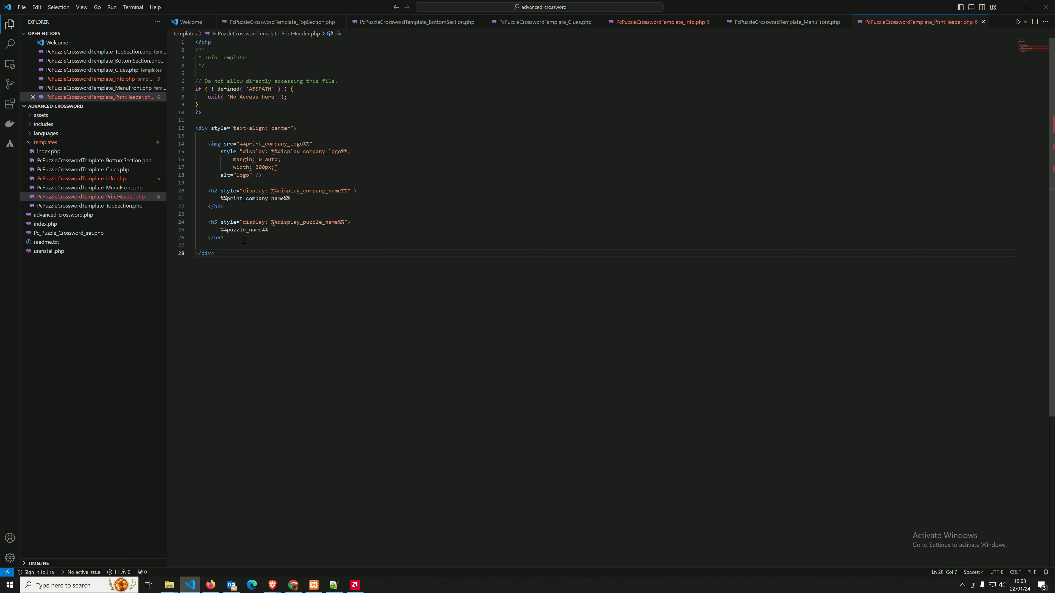
right_click(89, 198)
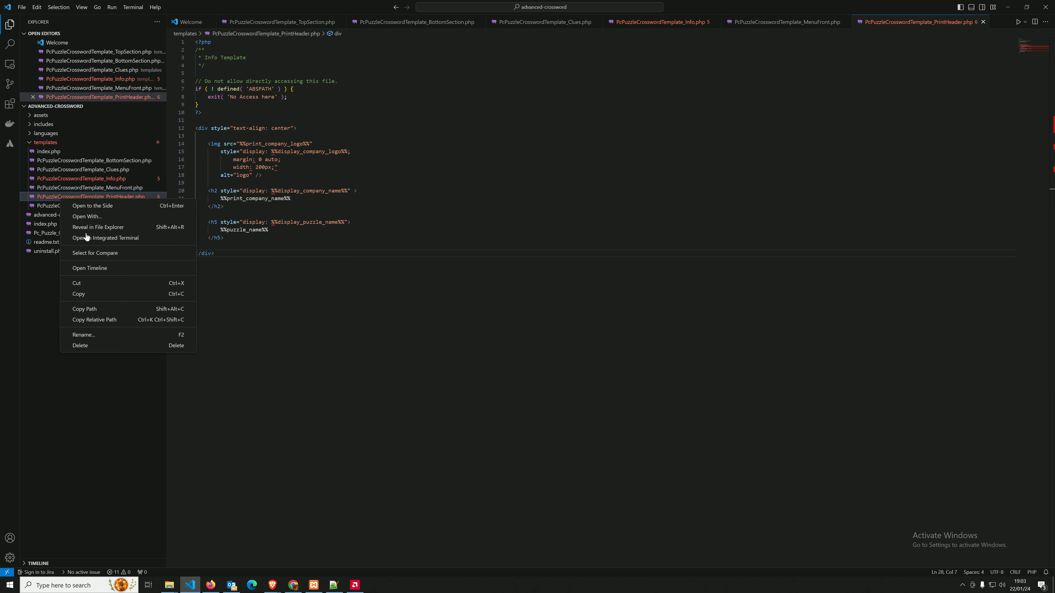
Reveal PrintHeader.php in File Explorer and paste a copy into wp-content > themes > astra-child.
left_click(96, 227)
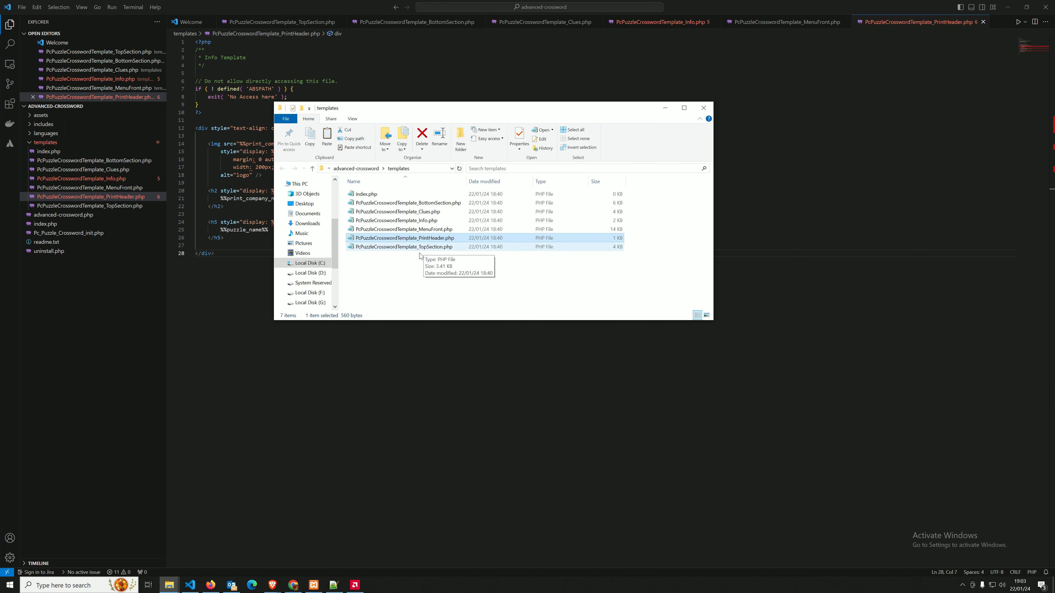
left_click(361, 170)
left_click(340, 170)
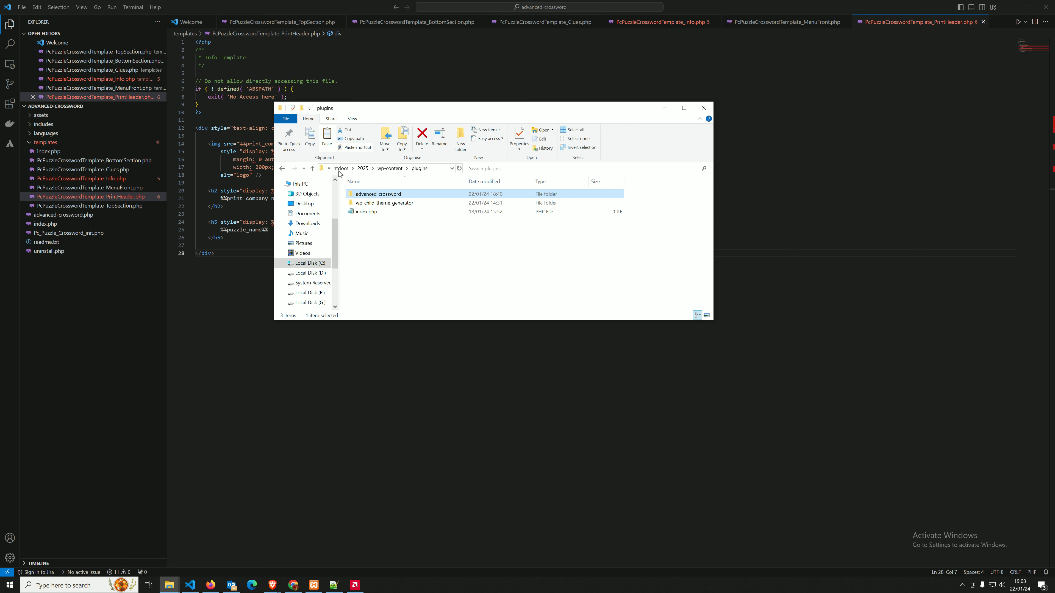
left_click(389, 168)
double_click(364, 213)
double_click(371, 206)
key("ctrl+v")
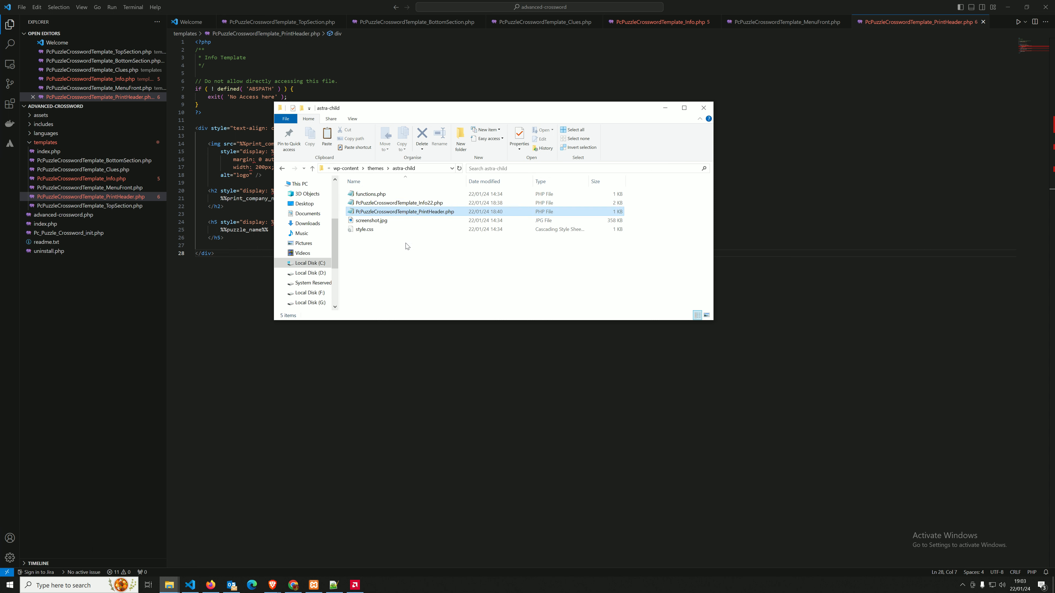
left_click(407, 251)
Open the astra-child copy of PcPuzzleCrosswordTemplate_PrintHeader.php in Notepad++.
left_click(407, 210)
right_click(407, 210)
left_click(440, 243)
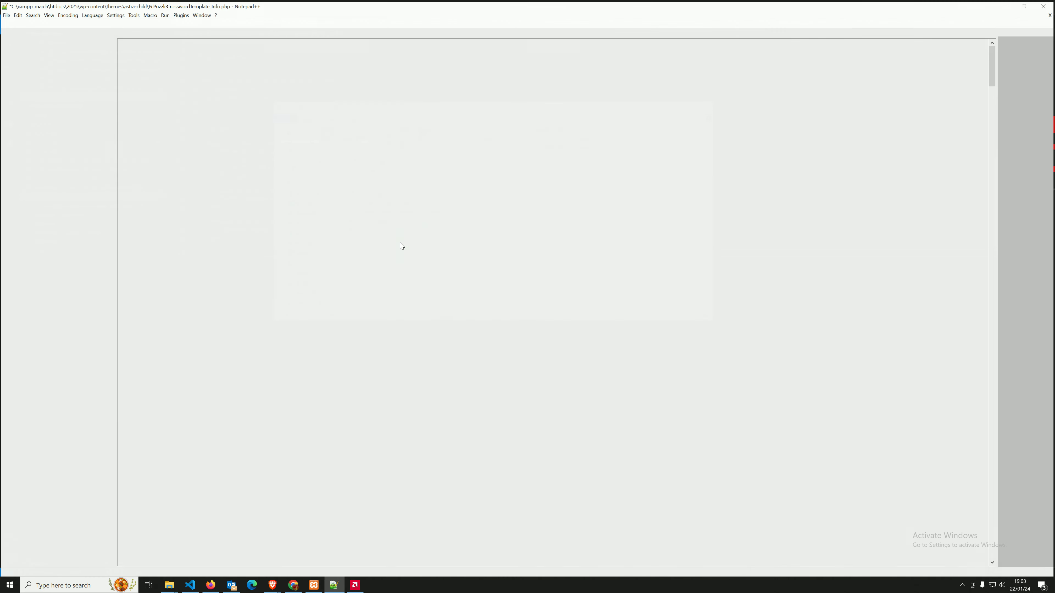
left_click(552, 329)
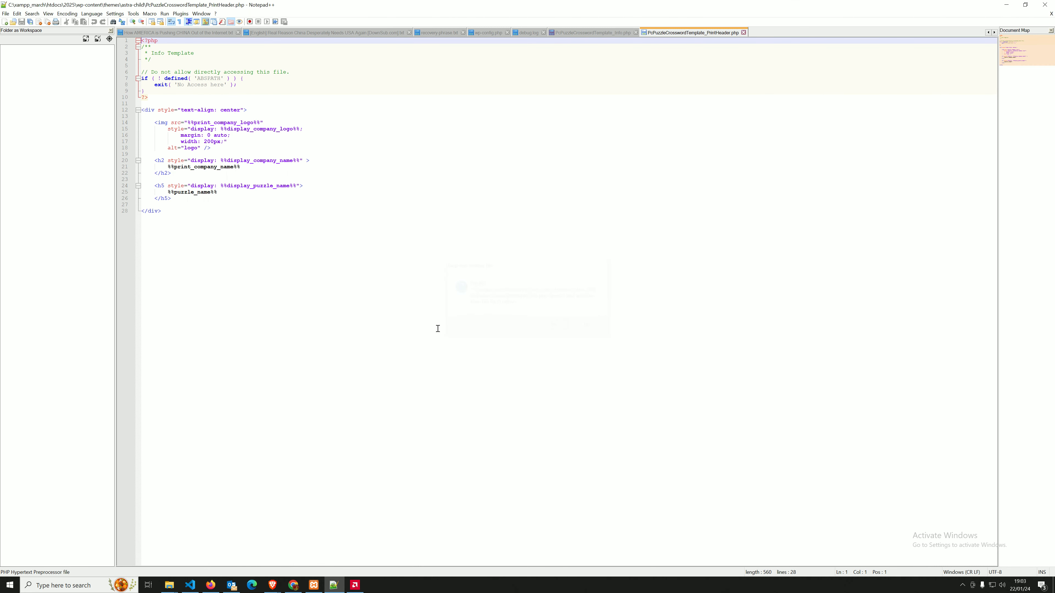
left_click(190, 208)
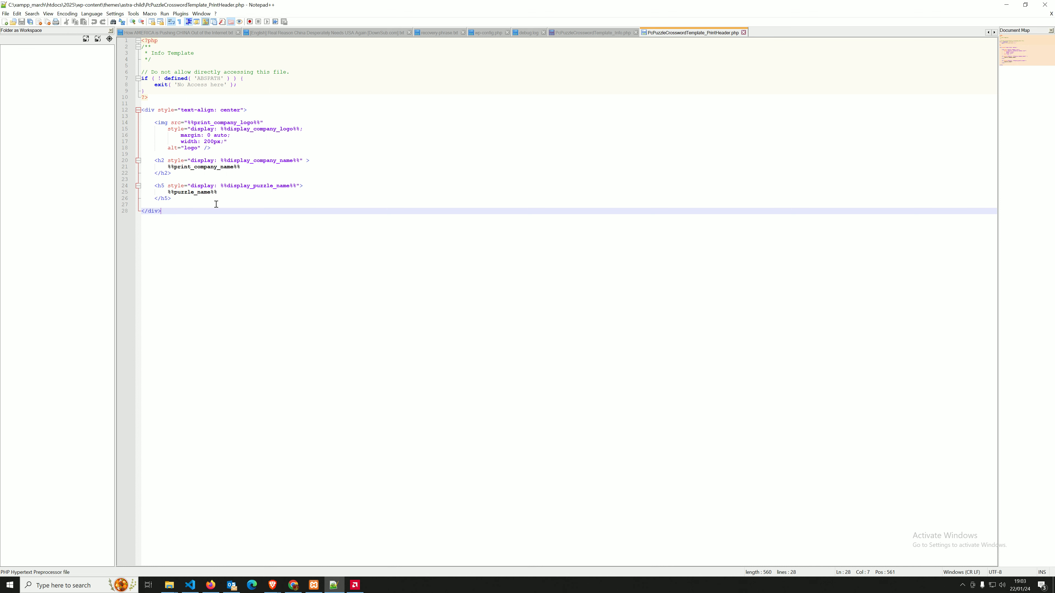
Add '<p> This is a copywrite of Tuskcode.com </p>' below the closing h5 line and save.
left_click(182, 199)
key("Return")
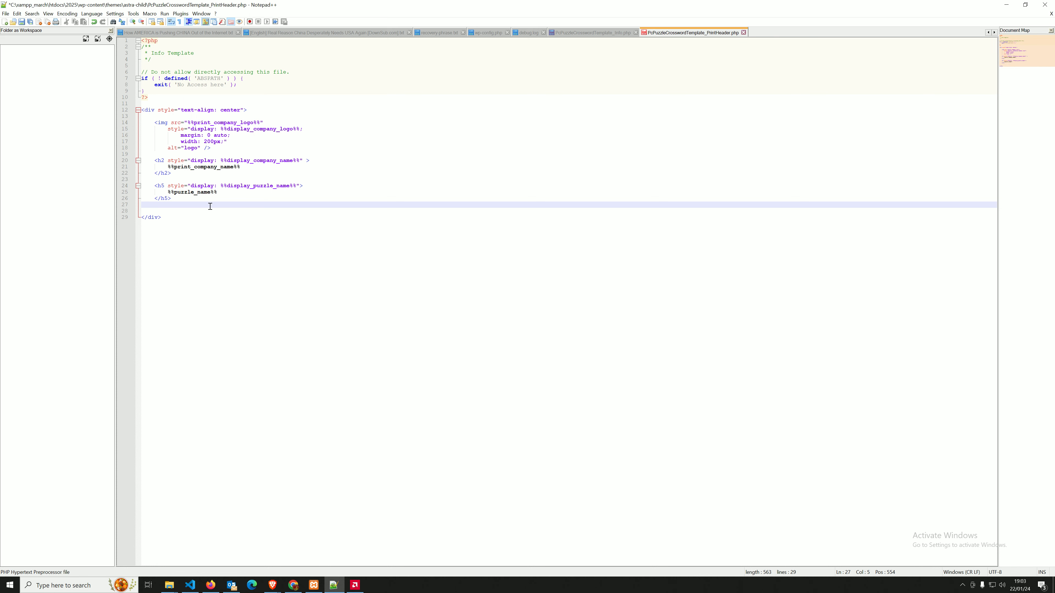
key("Return")
type("T")
key("Escape")
type("his is copy")
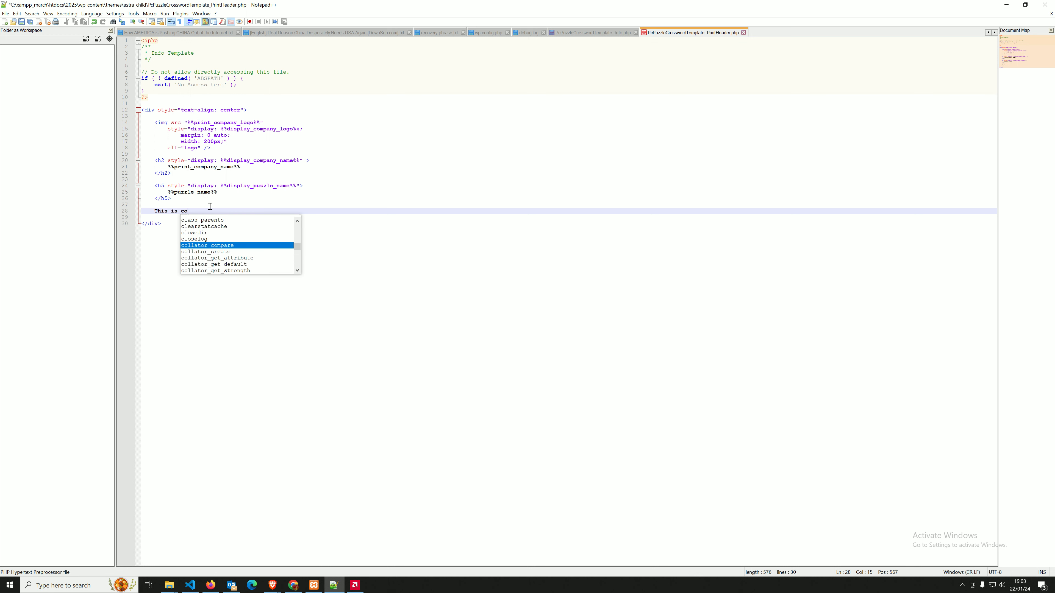
key("BackSpace")
key("BackSpace")
key("BackSpace")
key("BackSpace")
key("BackSpace")
key("BackSpace")
key("BackSpace")
key("BackSpace")
key("BackSpace")
type("p")
key("BackSpace")
type("<p> This is a copy")
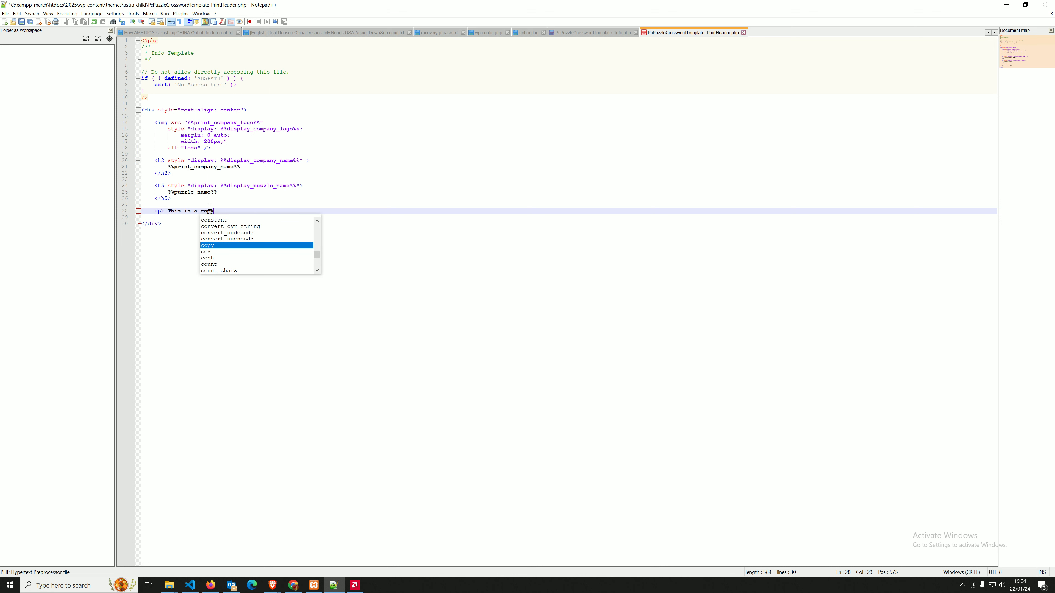
type("wri")
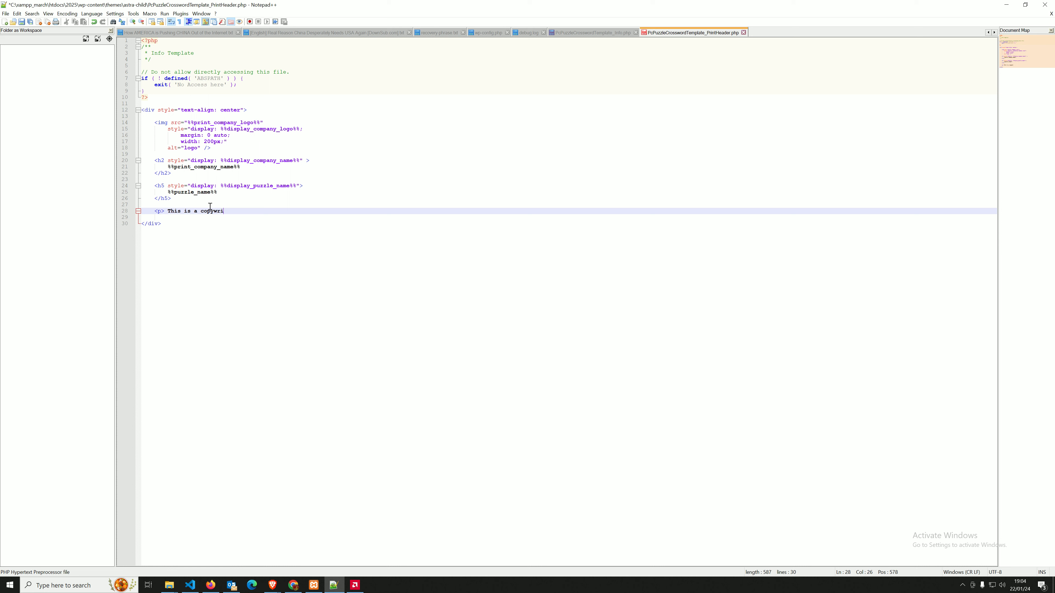
type("te of Tuskcode.co")
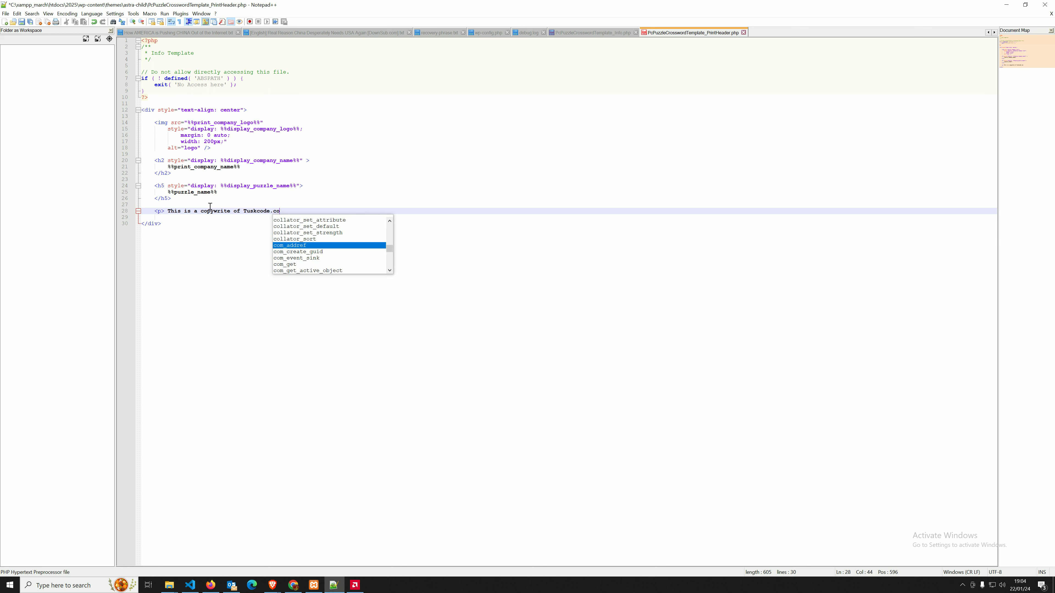
type("m </p>")
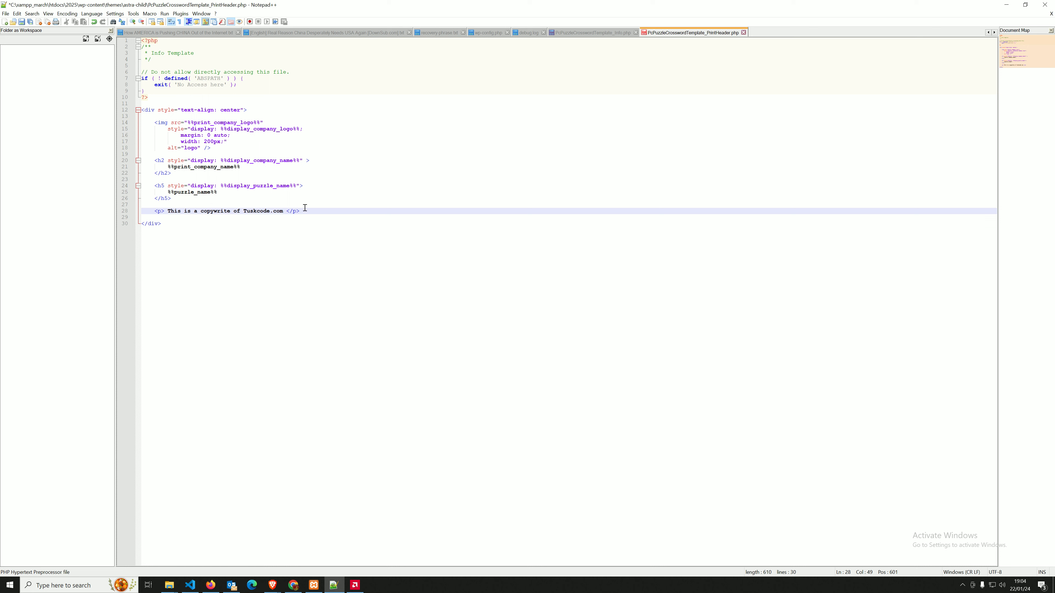
key("ctrl+s")
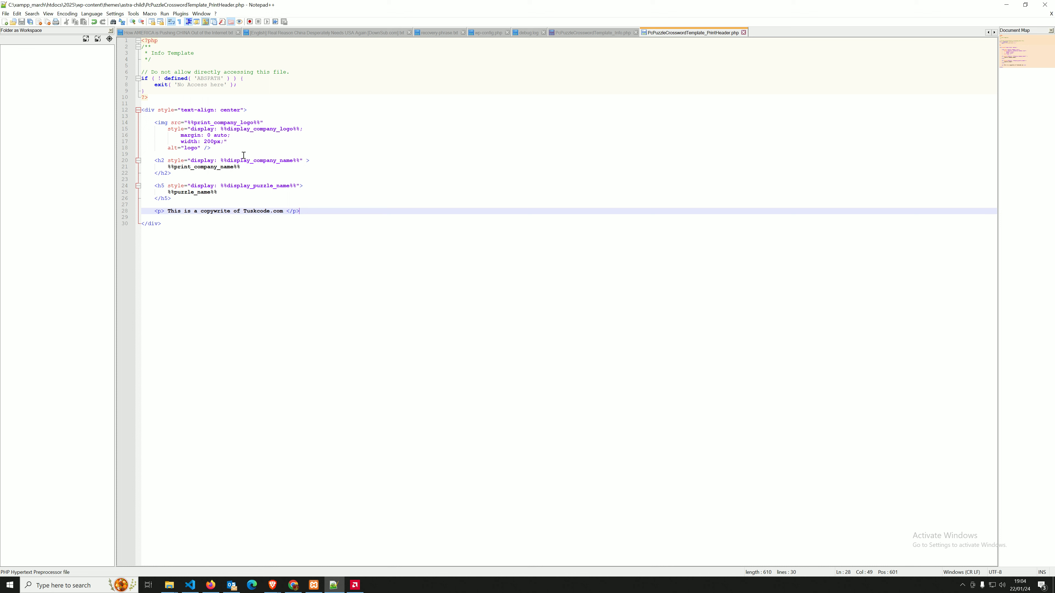
Change the logo width from 200px to 300px and save the file.
left_click(207, 142)
key("BackSpace")
type("3")
key("ctrl+s")
left_click(402, 206)
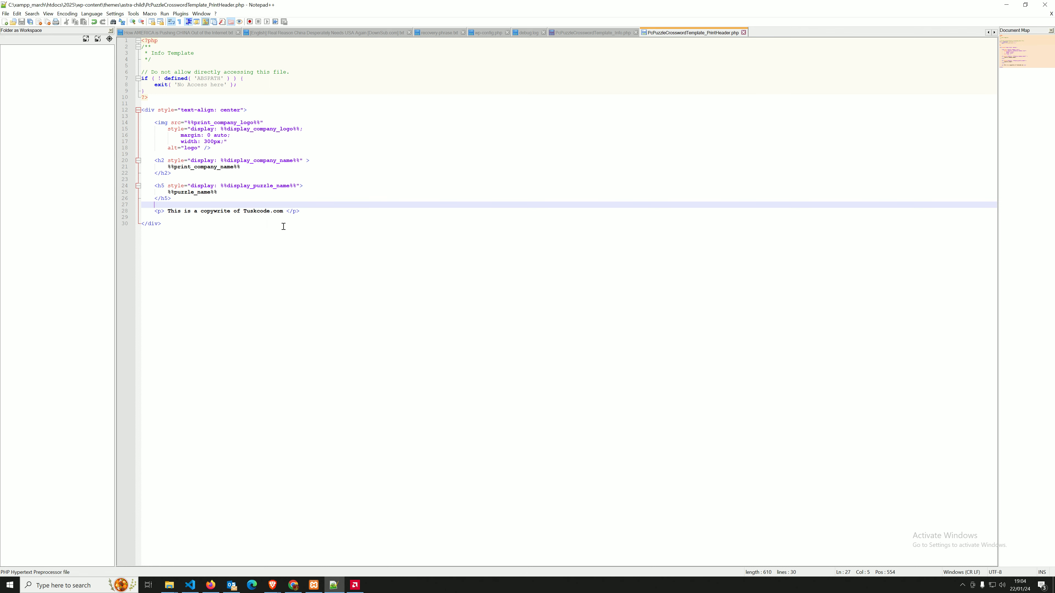
left_click(1006, 4)
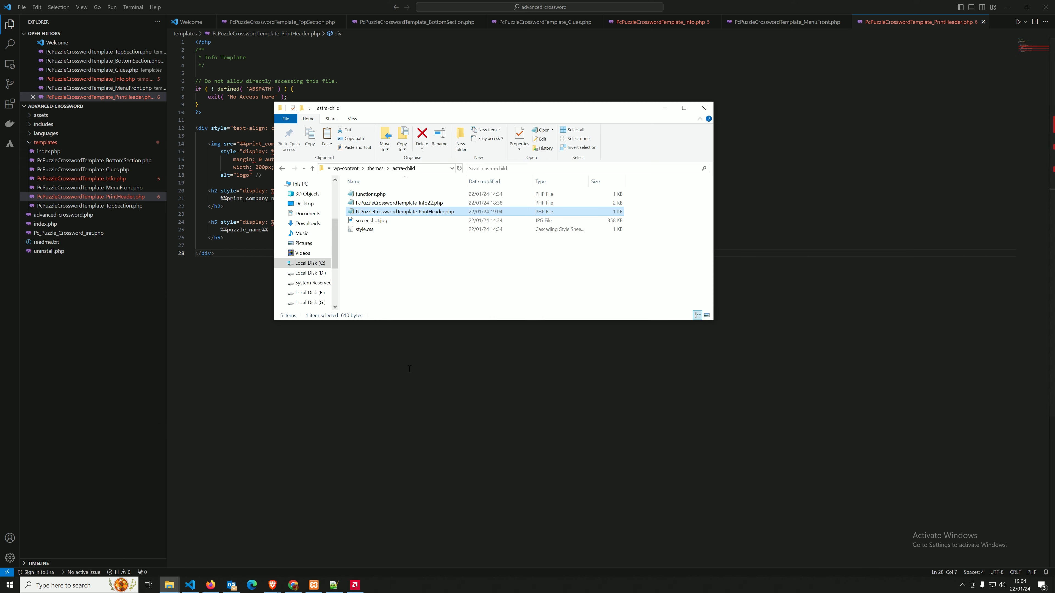
Reload the crossword post and preview Menu 2 > Print - Empty Puzzle to check the logo and copyright header.
mouse_move(273, 585)
left_click(212, 548)
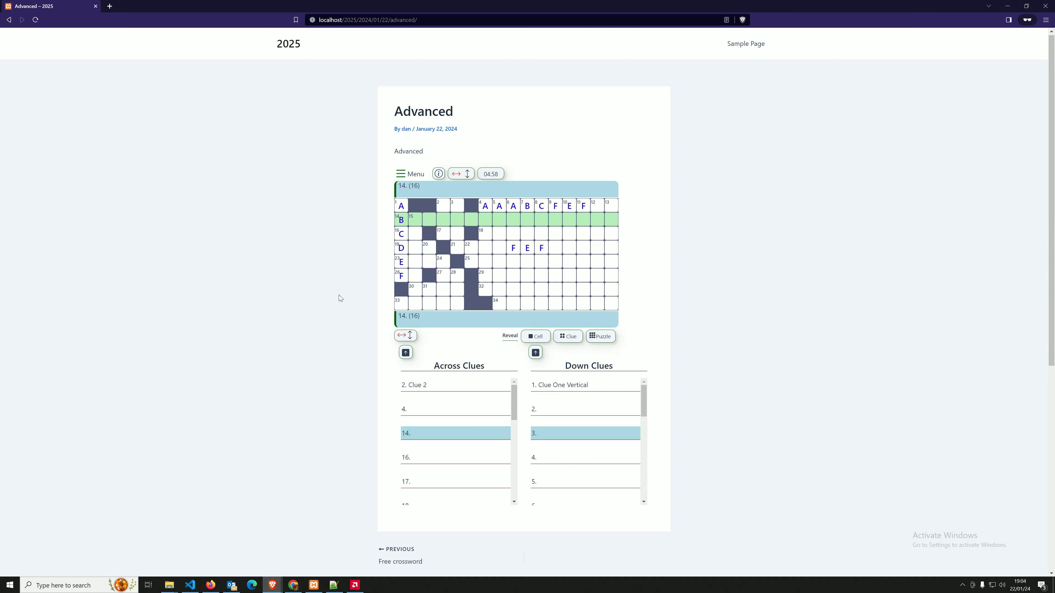
key("F5")
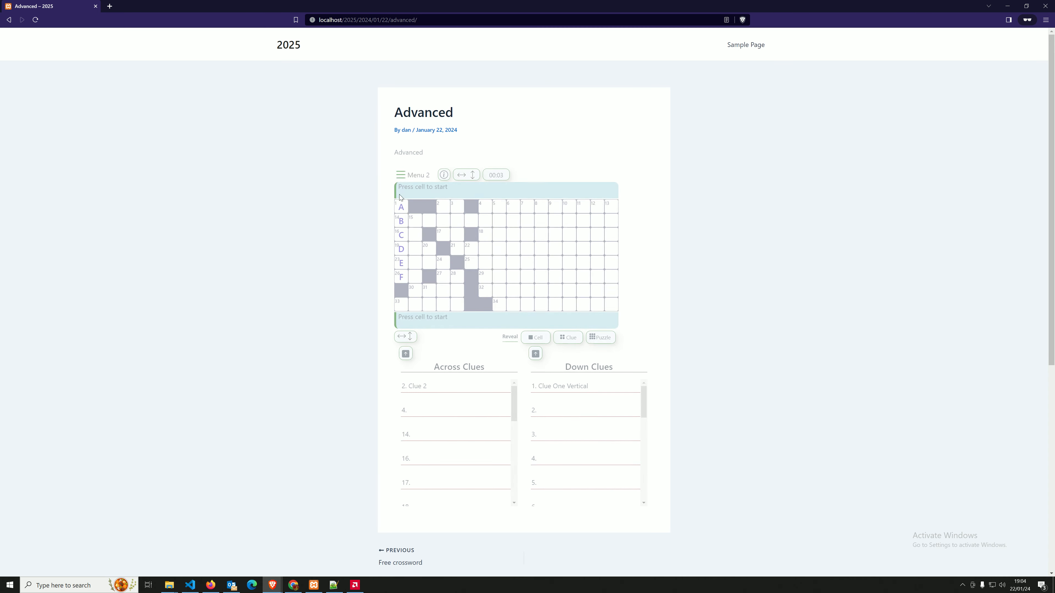
left_click(405, 178)
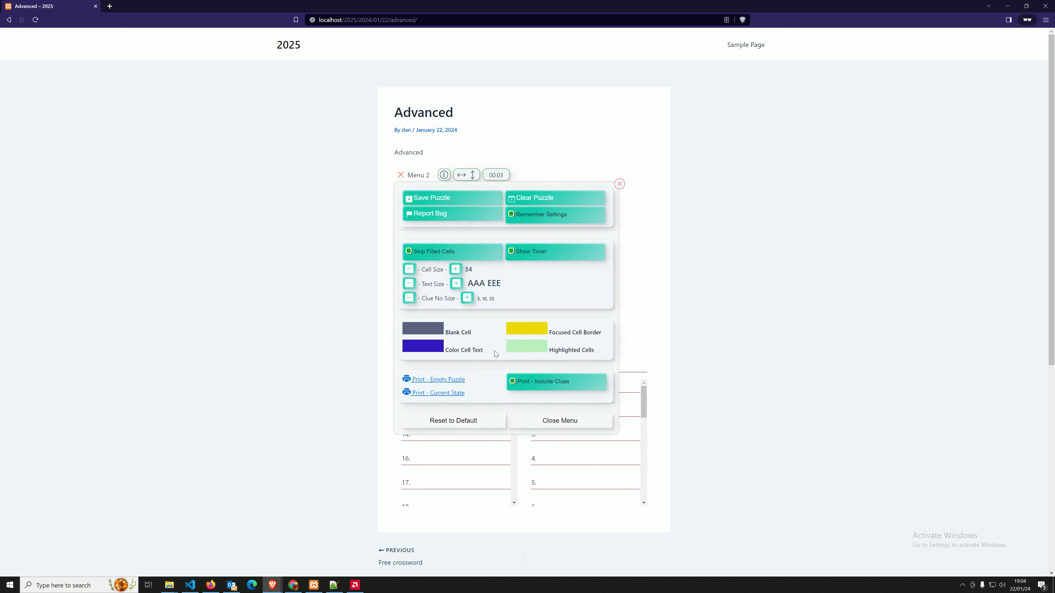
left_click(435, 380)
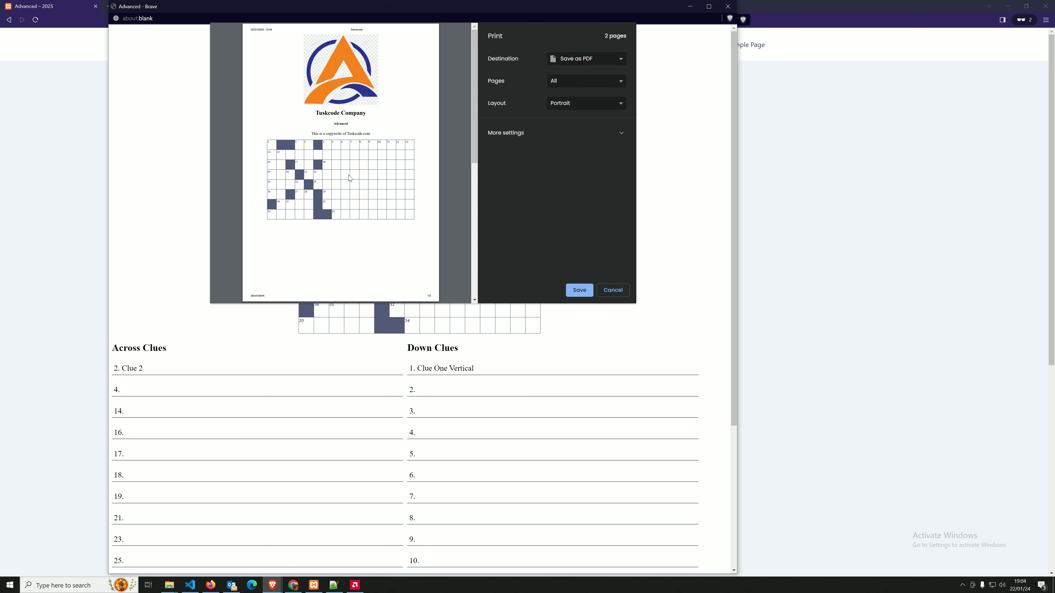
left_click(612, 290)
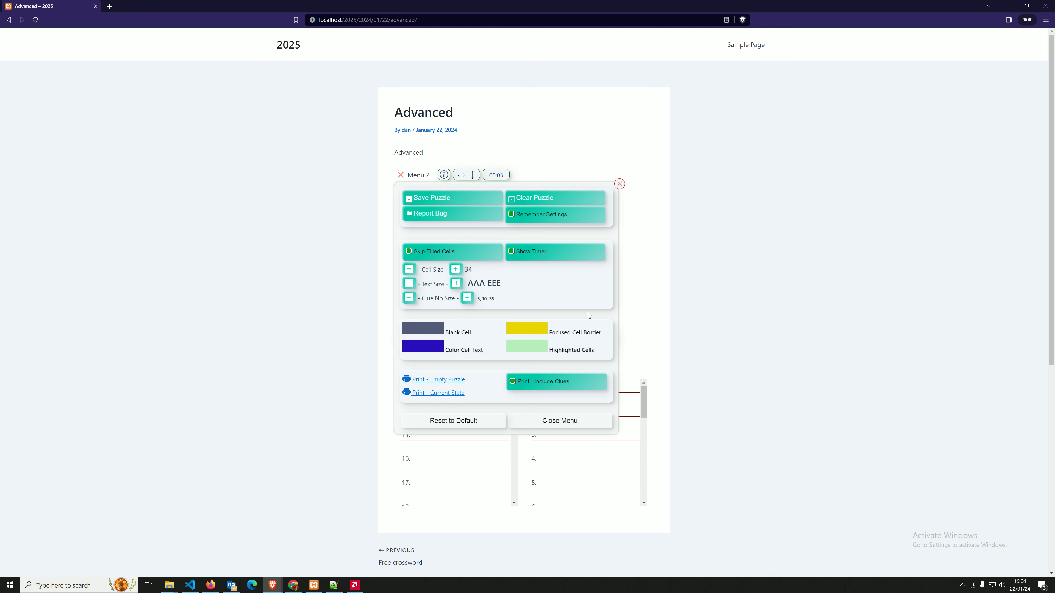
left_click(620, 184)
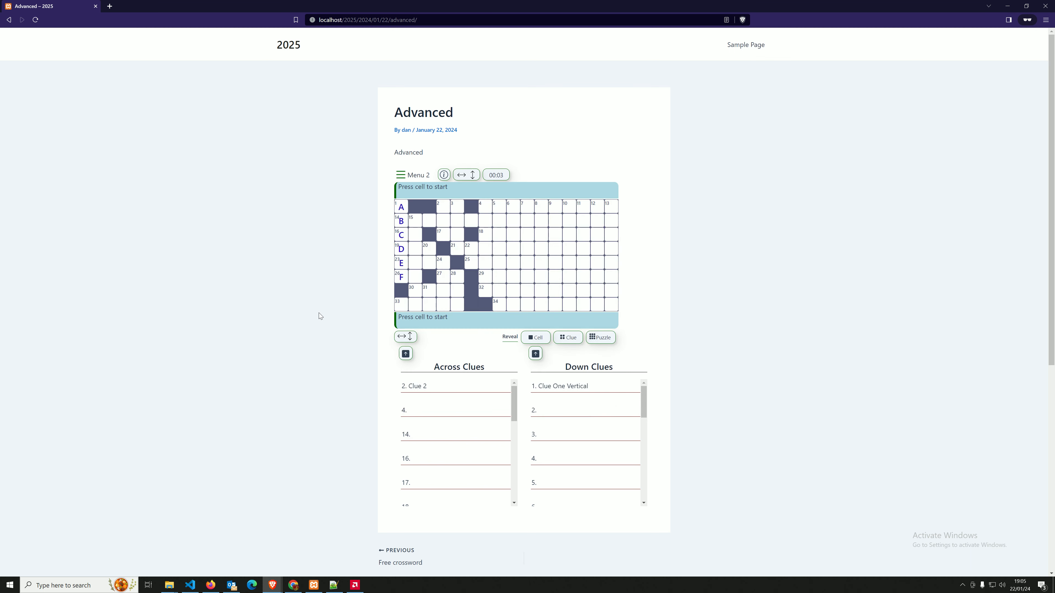
Open PcPuzzleCrosswordTemplate_MenuFront.php and inspect the report bug icon's markup.
left_click(190, 585)
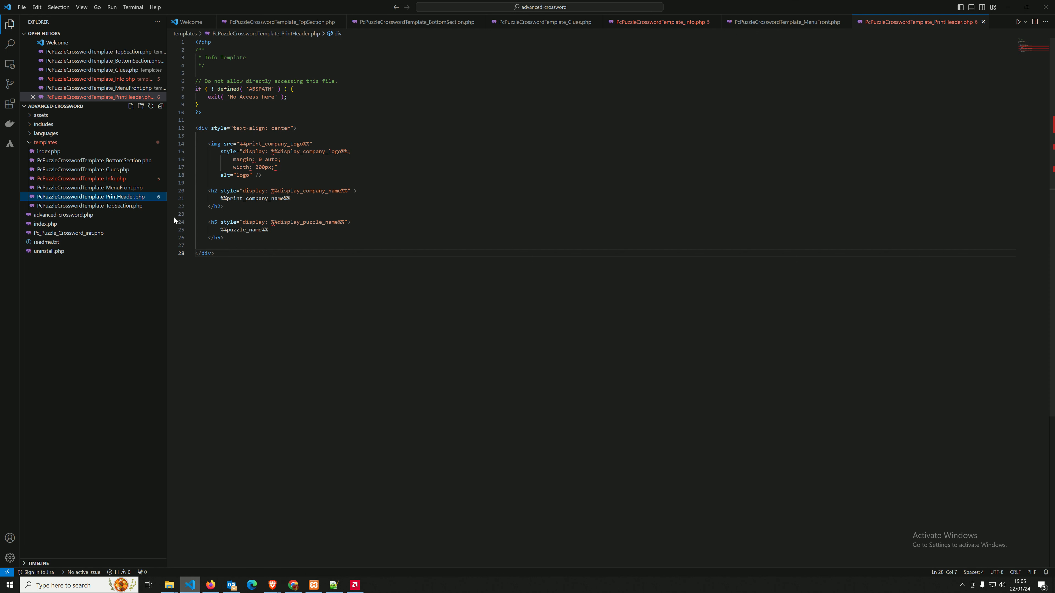
left_click(93, 188)
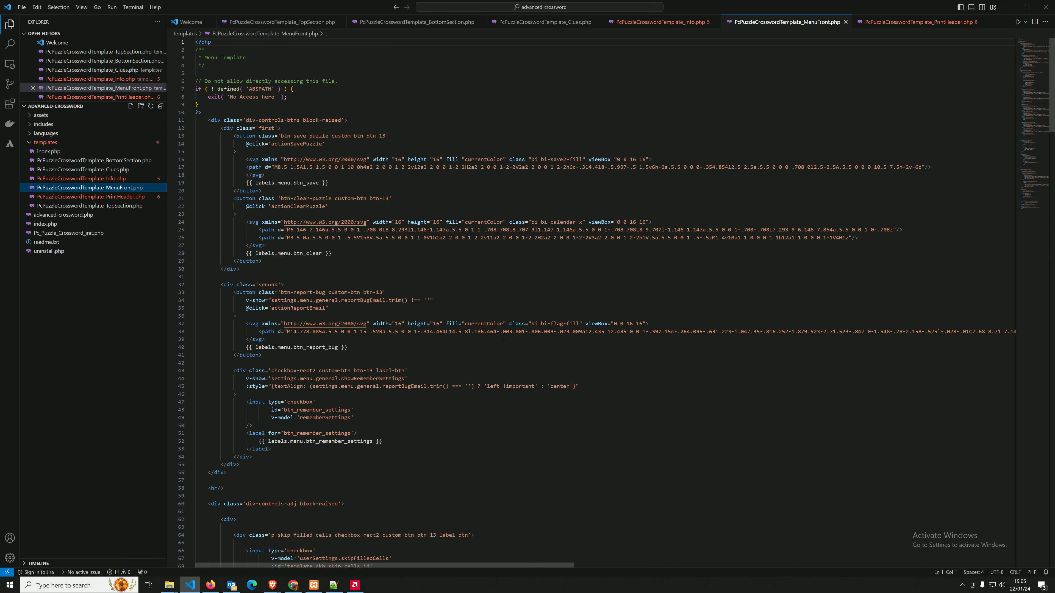
left_click(490, 332)
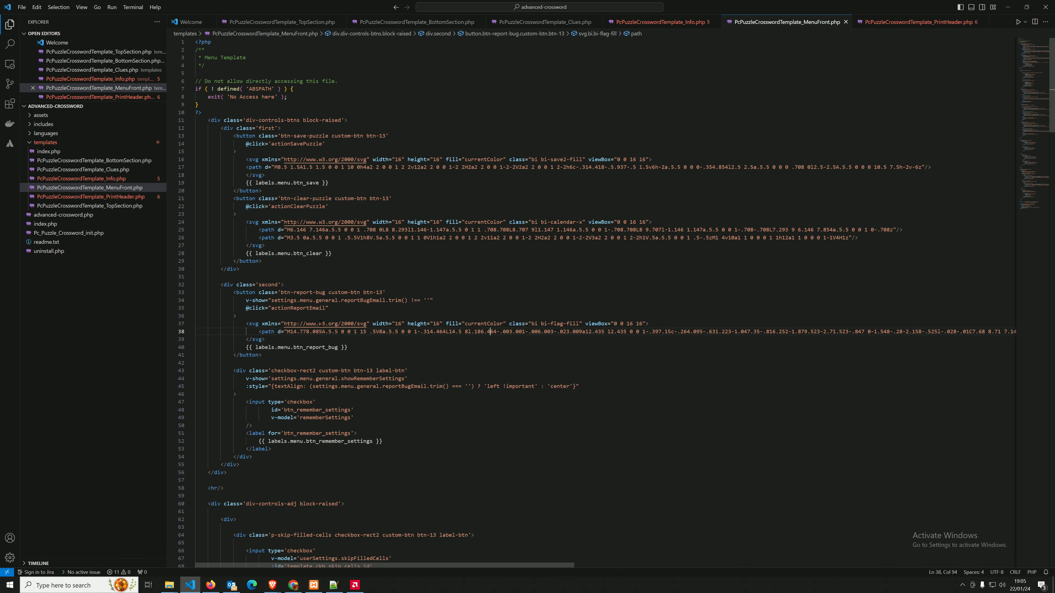
left_click(322, 324)
Review the clear and save buttons' label expressions and the actionSavePuzzle handler, then return to Brave.
left_click_drag(353, 350, 239, 349)
left_click_drag(332, 253, 244, 253)
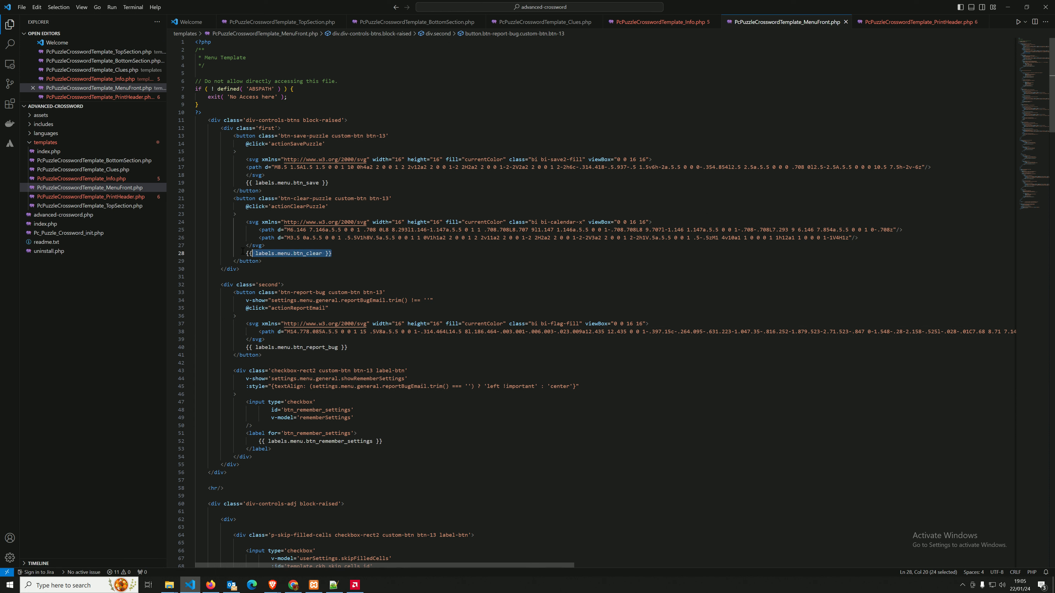
left_click_drag(329, 183, 257, 183)
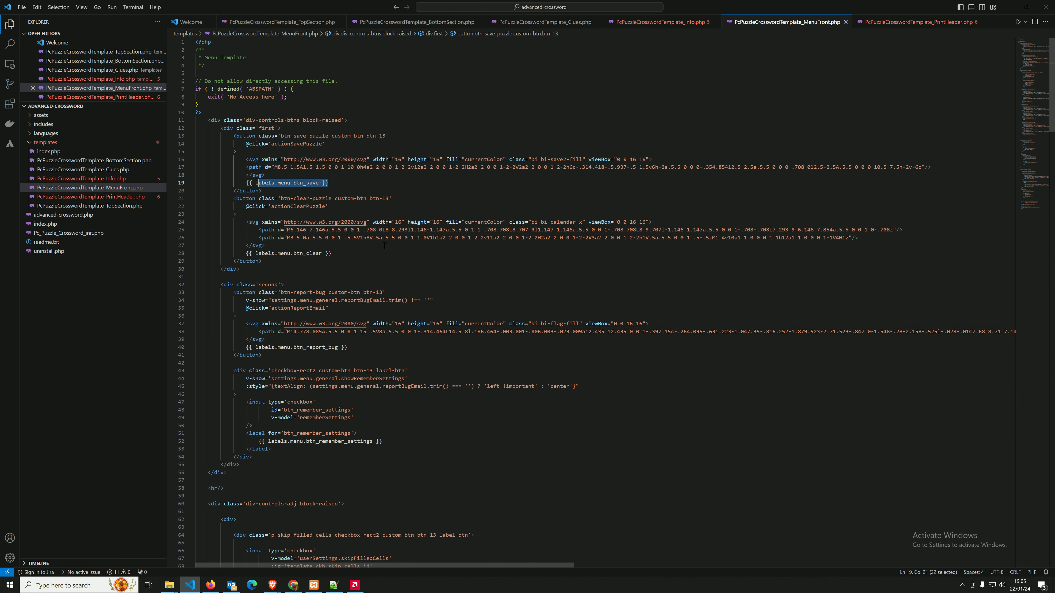
double_click(305, 145)
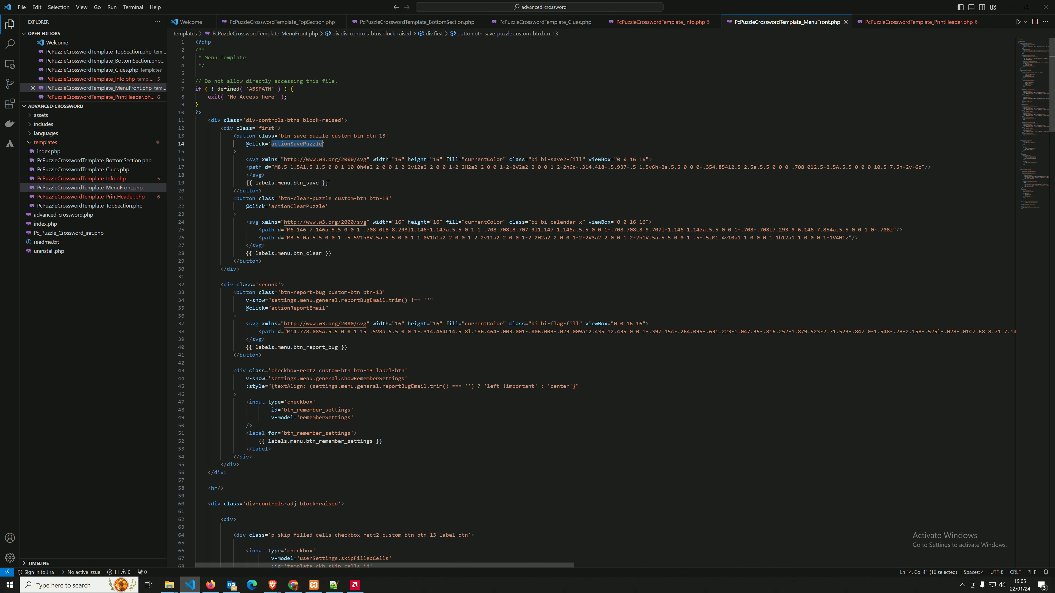
scroll(327, 184, "down", 20)
scroll(326, 184, "down", 20)
scroll(324, 185, "up", 20)
scroll(324, 183, "up", 10)
key("alt+Tab")
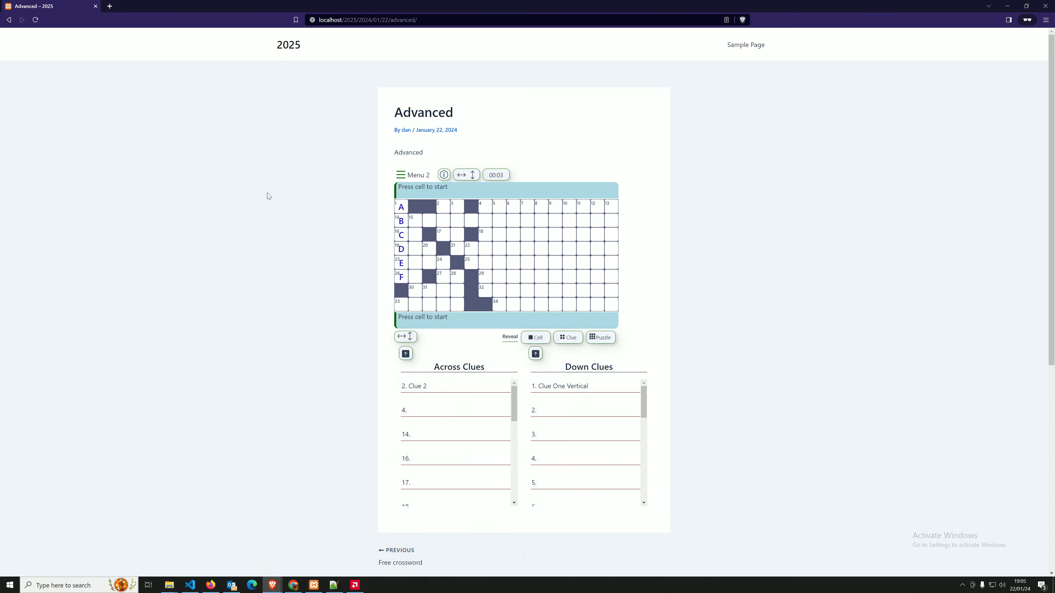
Open the admin dashboard, then select across entry 25 in the crossword grid.
mouse_move(272, 585)
left_click(209, 549)
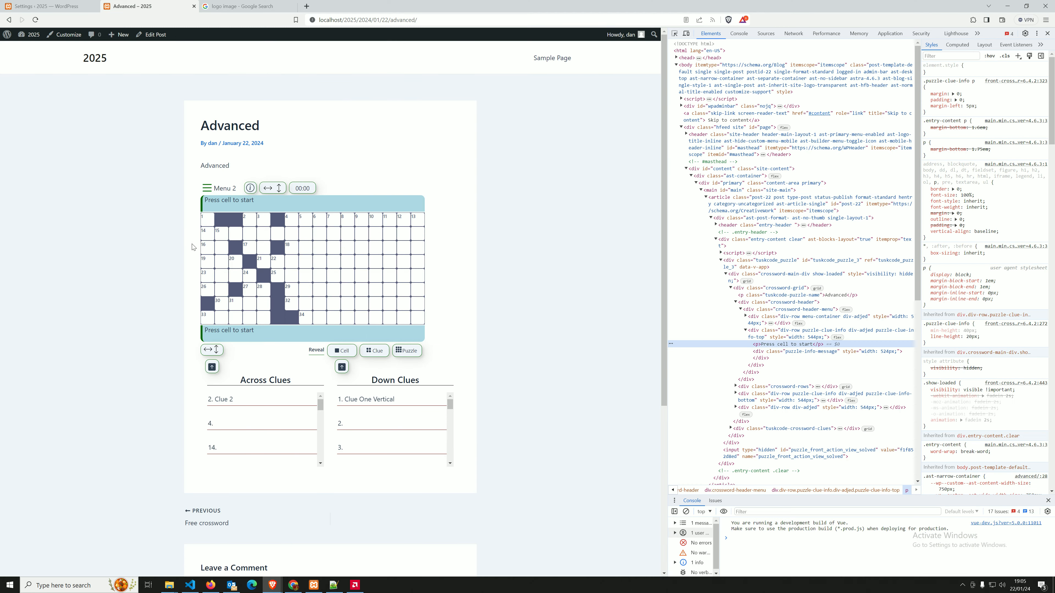
mouse_move(28, 34)
left_click(26, 81)
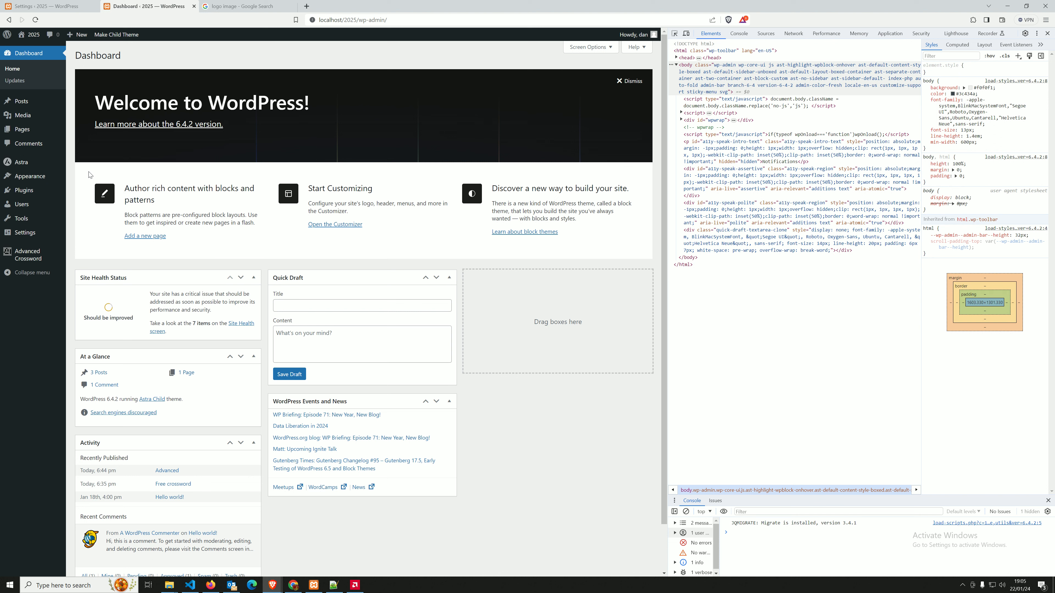
mouse_move(48, 187)
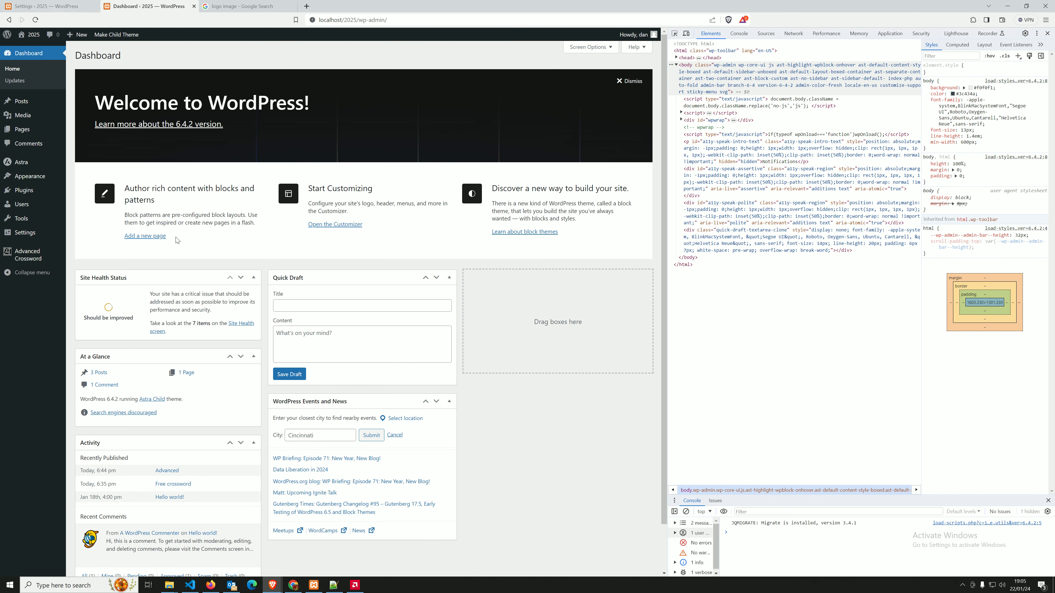
mouse_move(272, 585)
left_click(316, 549)
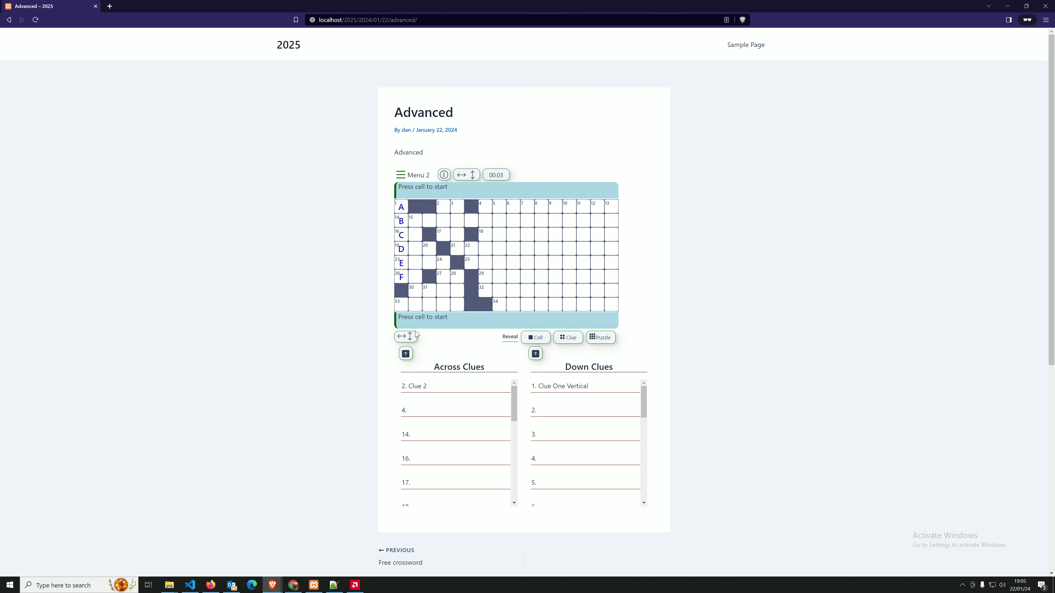
left_click(537, 259)
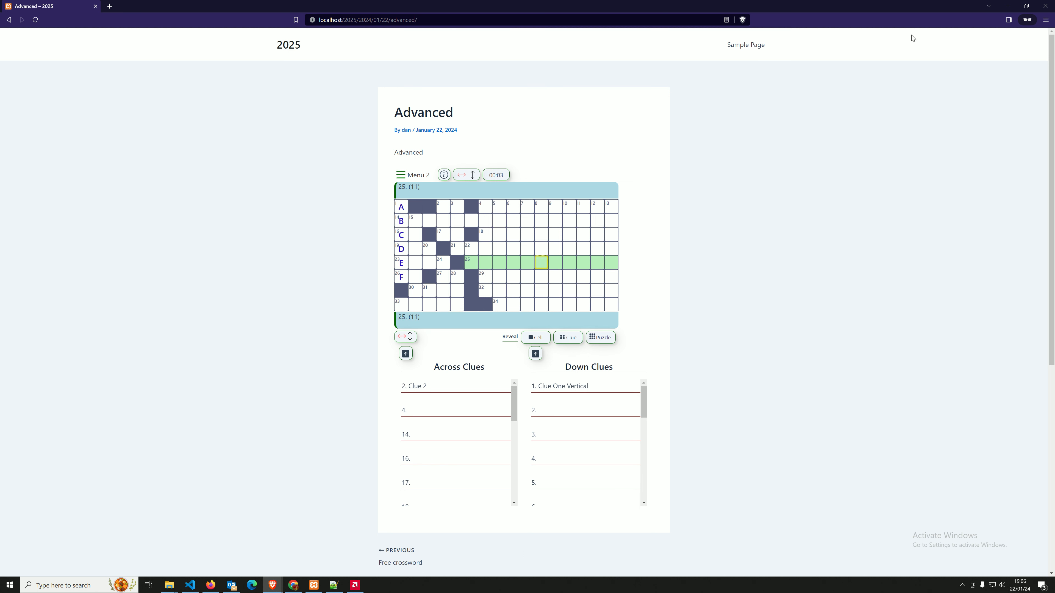
left_click(1007, 6)
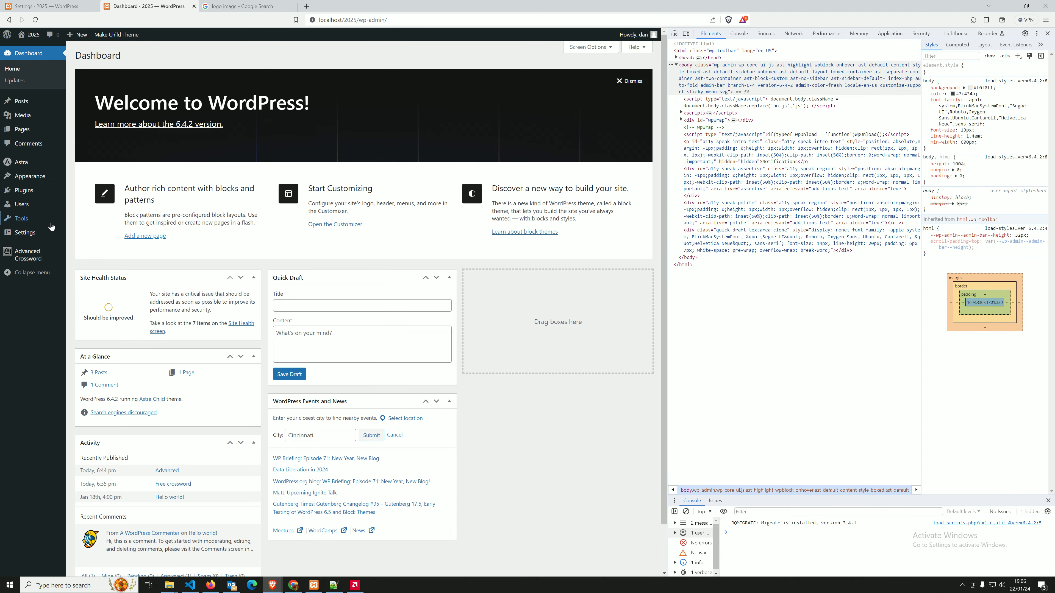
Activate the Divi Child theme under Appearance > Themes and return to the crossword post.
left_click(25, 177)
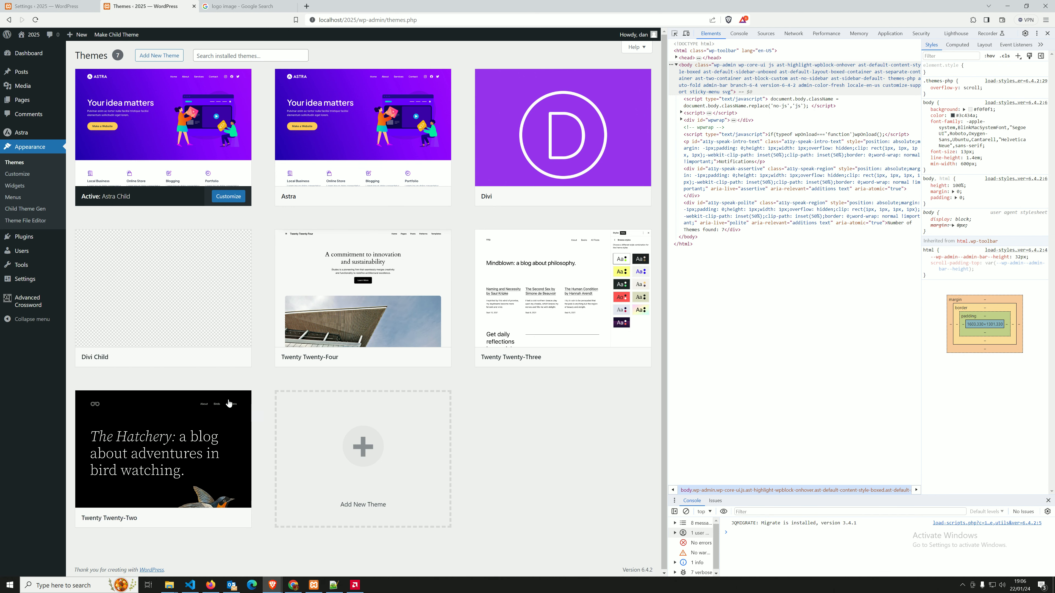
left_click(189, 358)
mouse_move(276, 590)
left_click(320, 549)
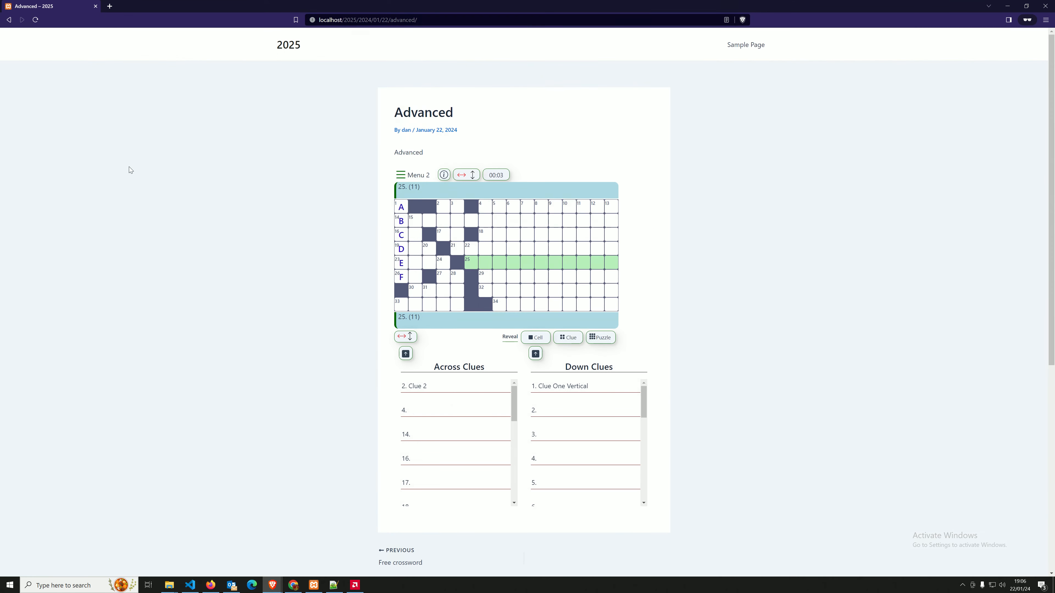
Reload the crossword post under Divi Child and test across entries 21 and 29 and the Menu 2 panel.
left_click(35, 20)
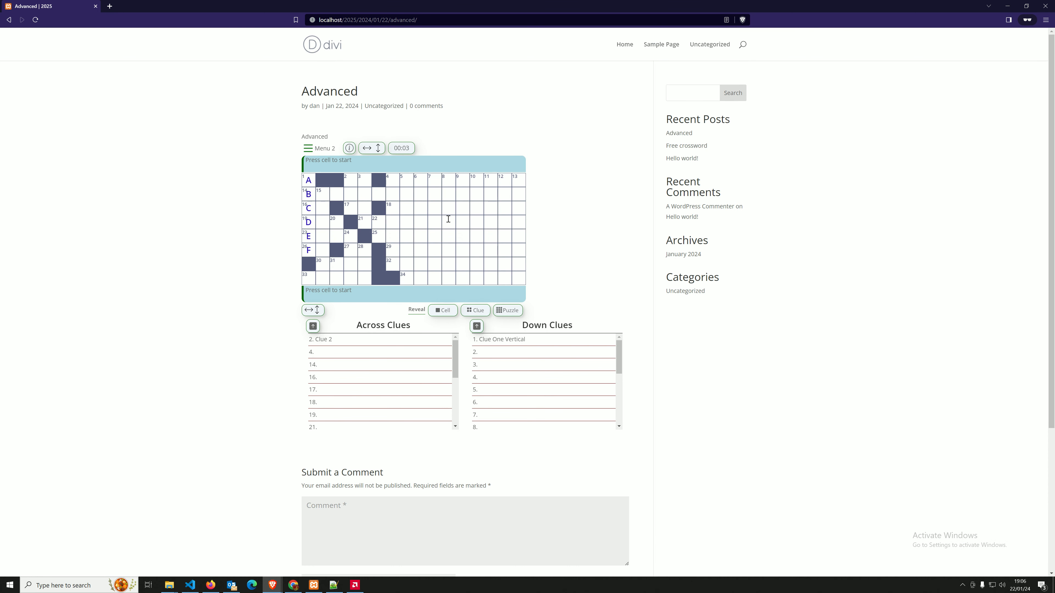
left_click(441, 220)
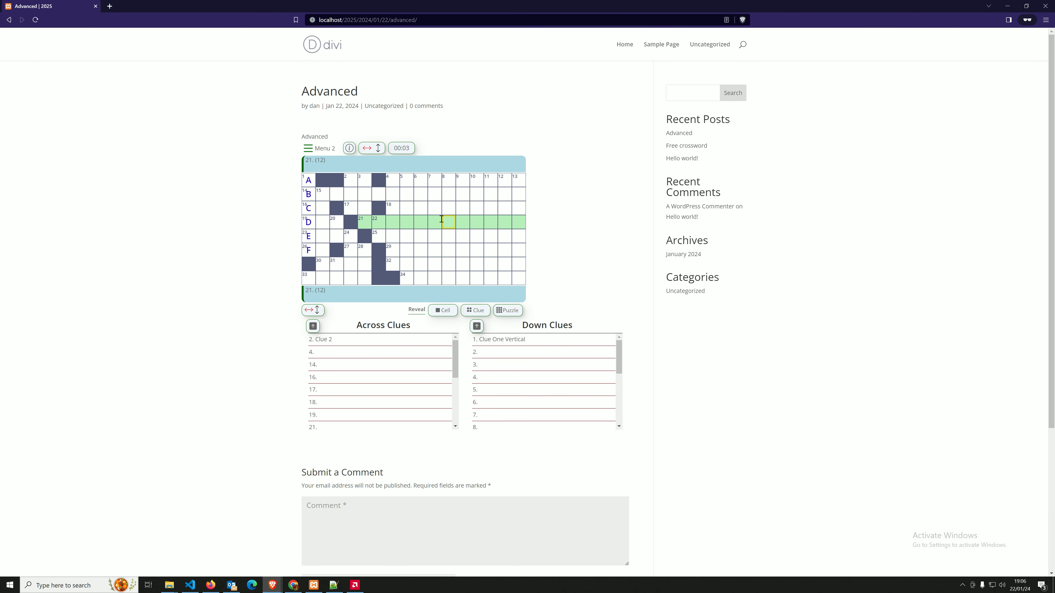
left_click(456, 254)
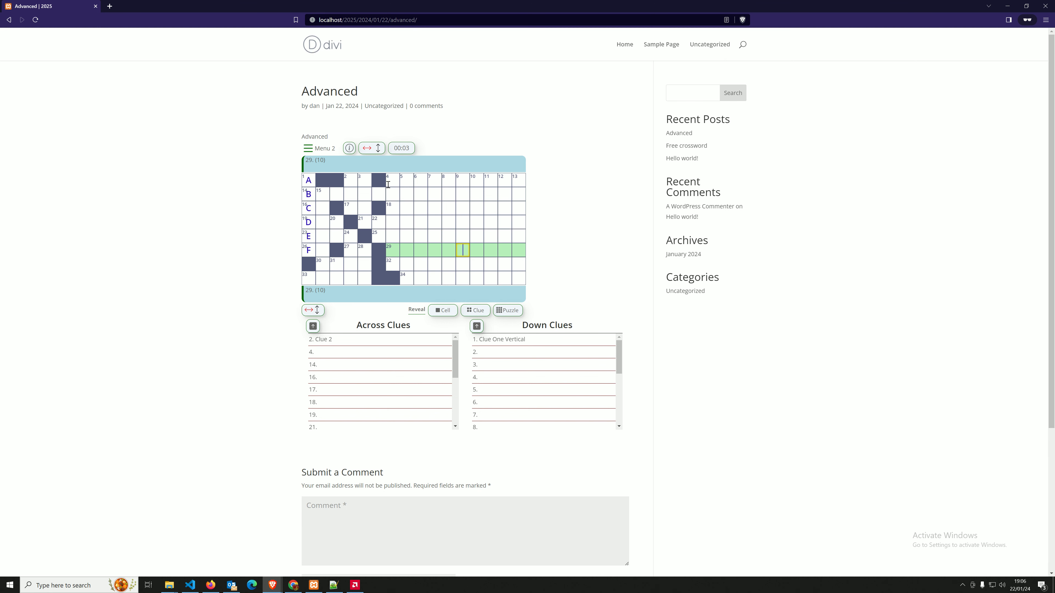
left_click(318, 149)
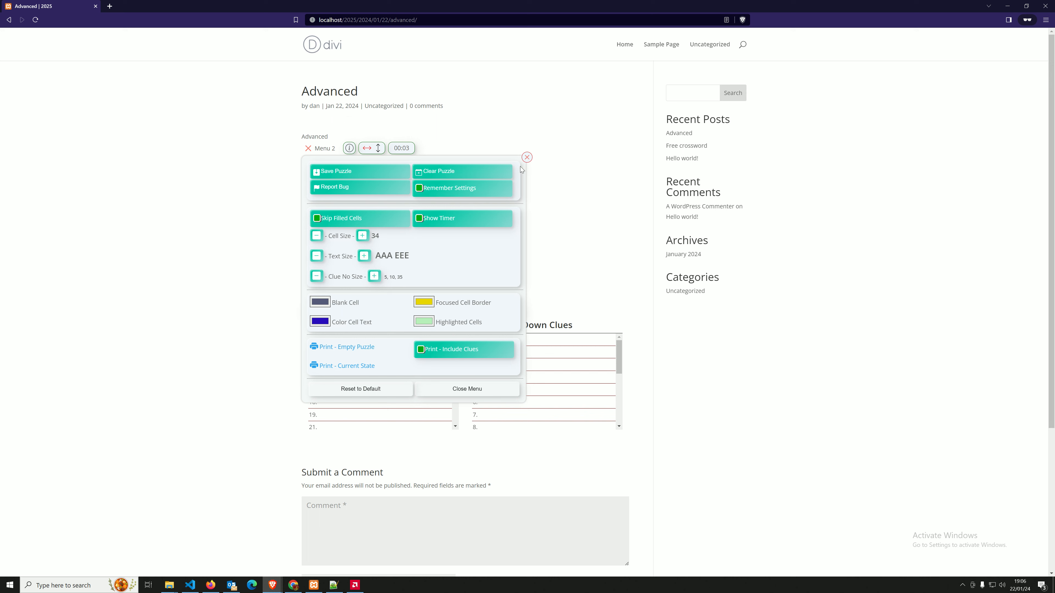
left_click(219, 183)
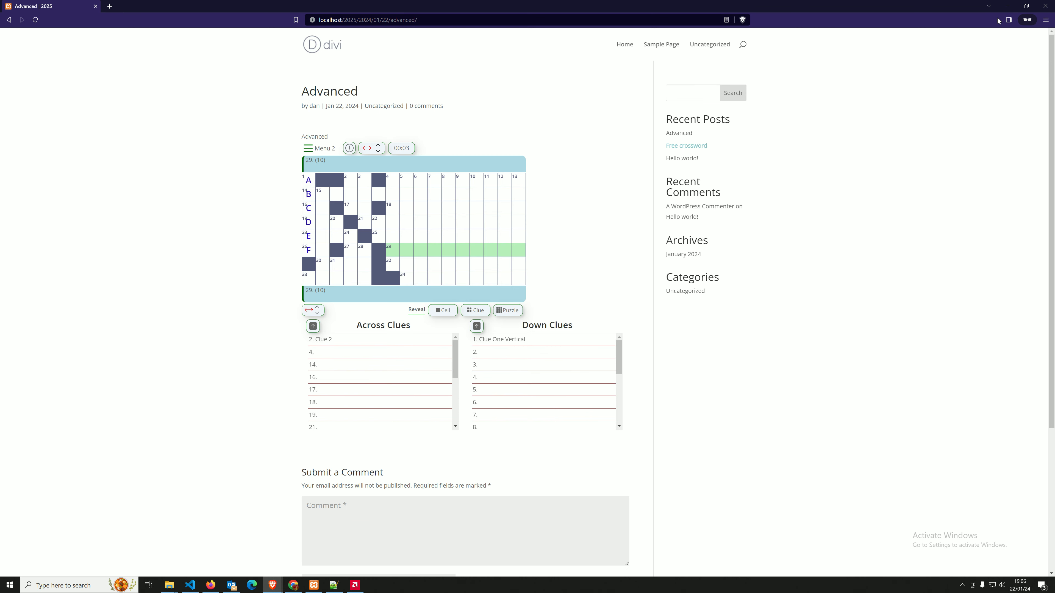
left_click(1007, 6)
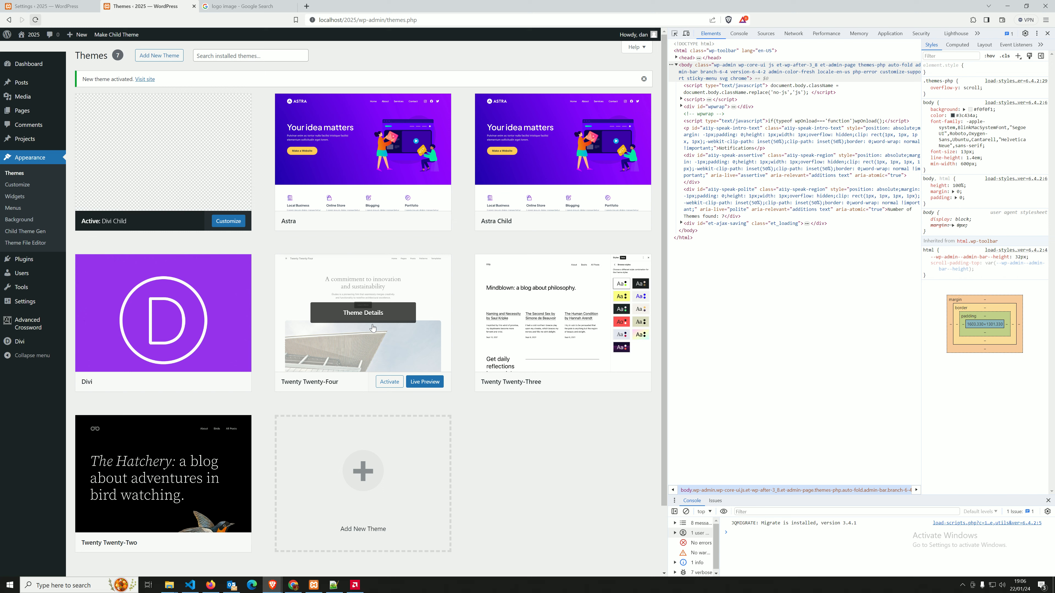
Activate the Twenty Twenty-Four theme.
left_click(387, 382)
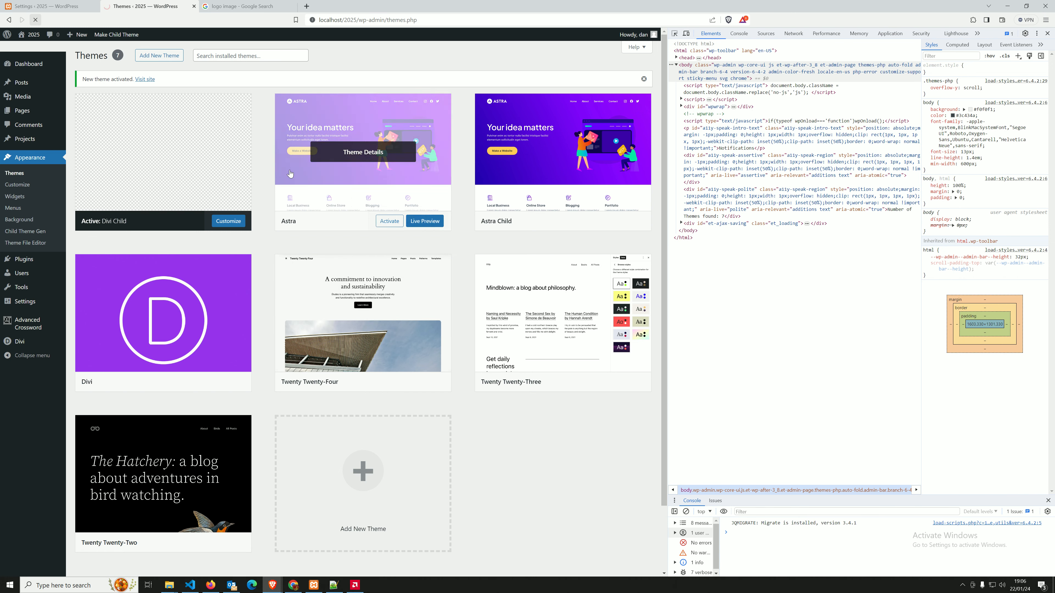
left_click(209, 587)
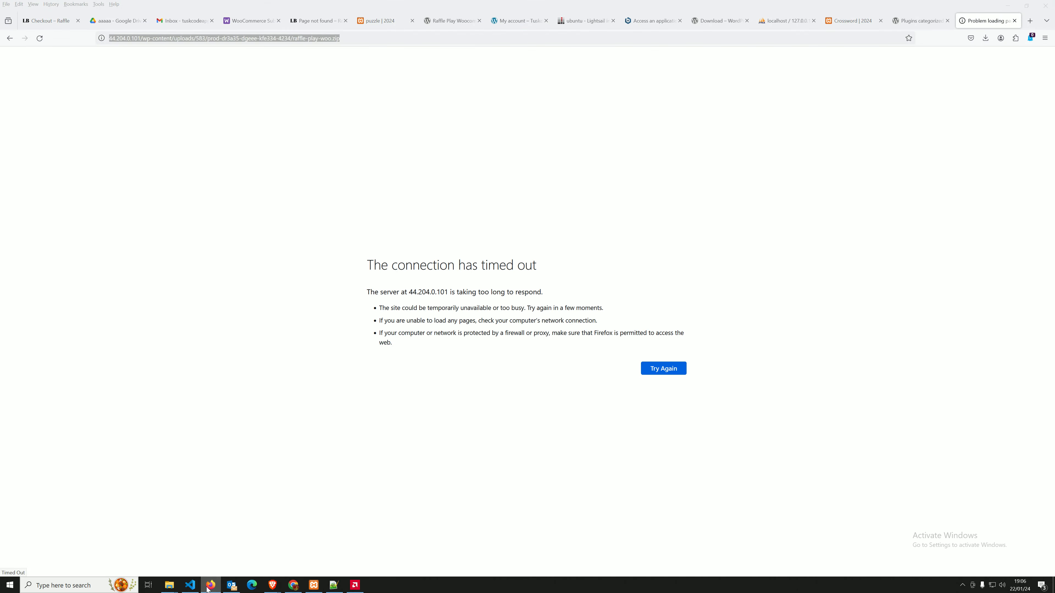
left_click(209, 586)
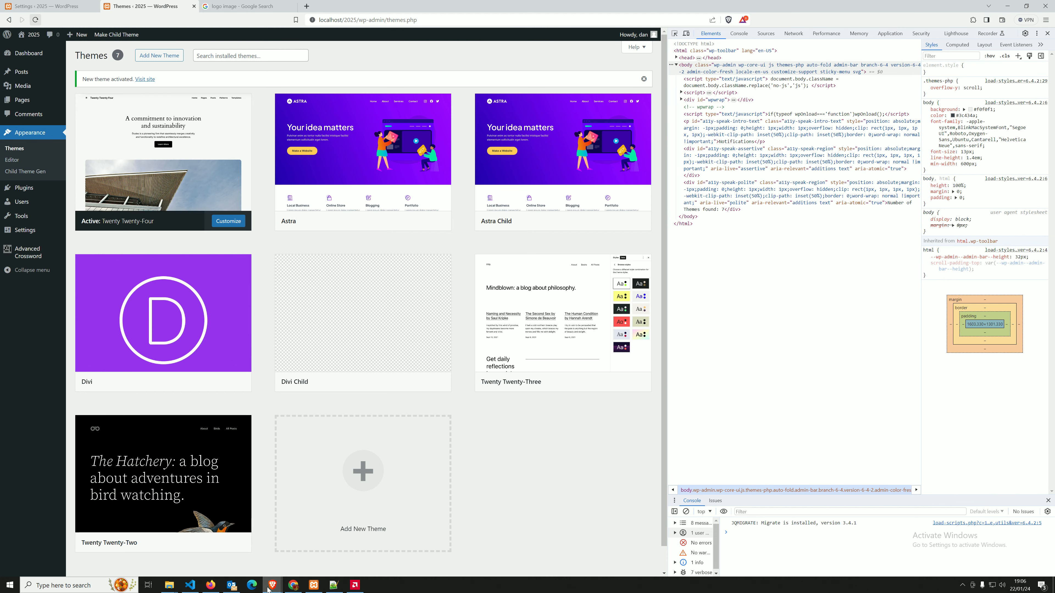
mouse_move(273, 585)
left_click(306, 546)
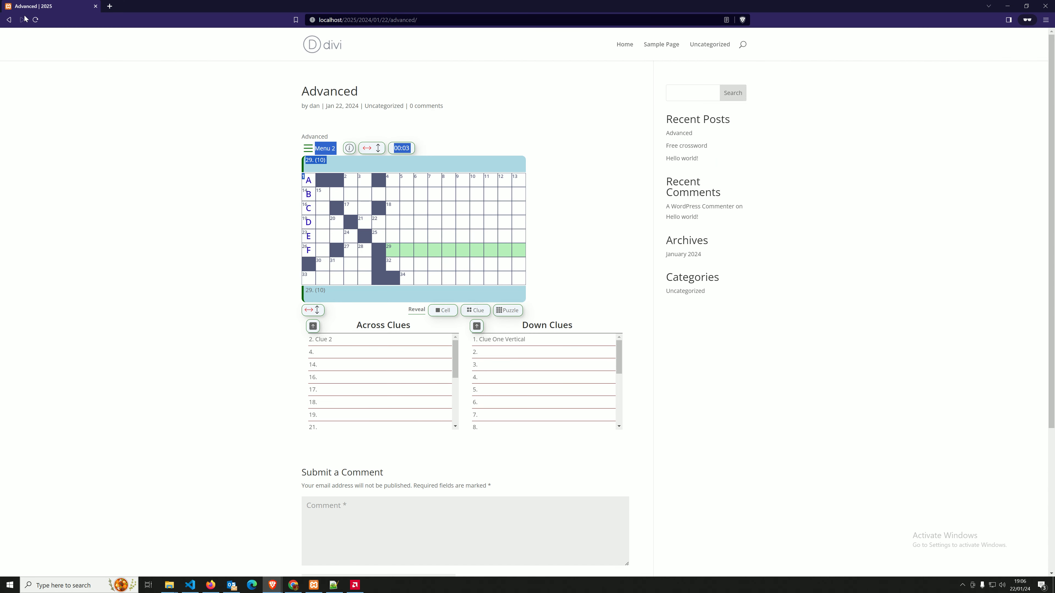
Test the post under Twenty Twenty-Four (entries 21, 18, 29, Menu 2), then list the Advanced Crosswords.
left_click(36, 20)
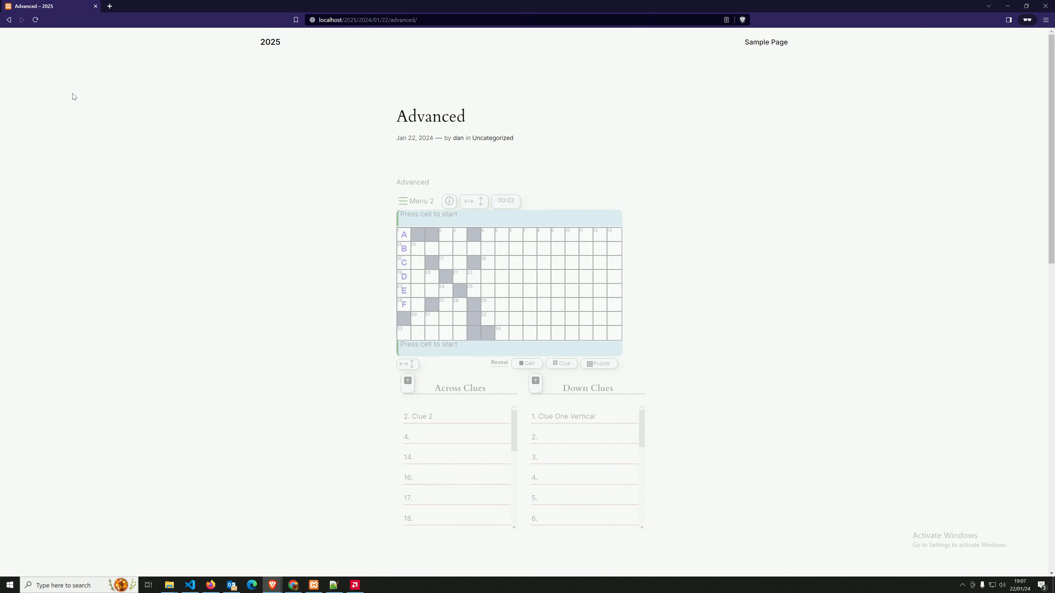
left_click(530, 276)
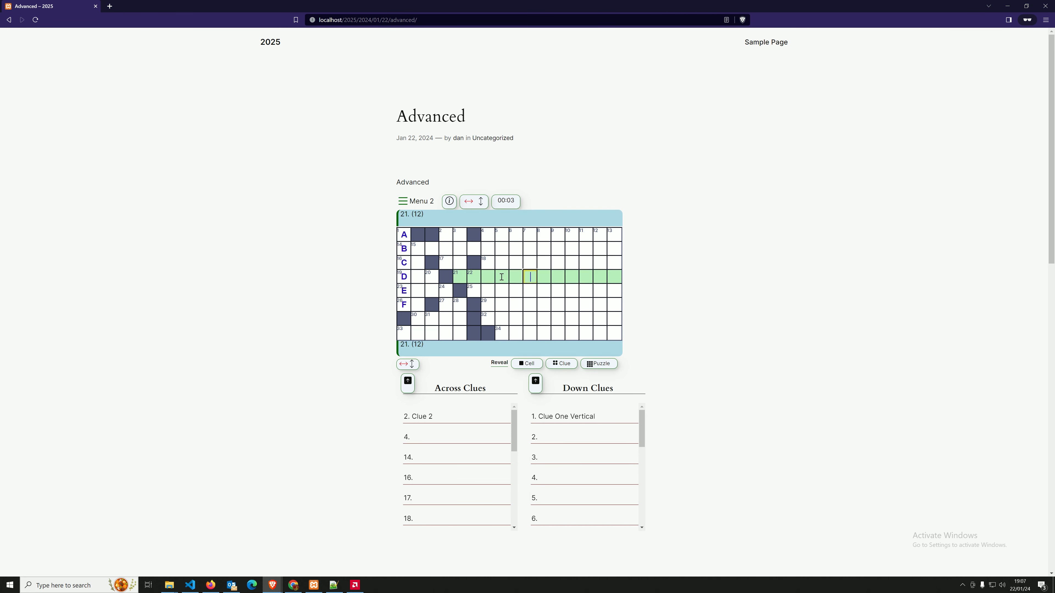
left_click(500, 262)
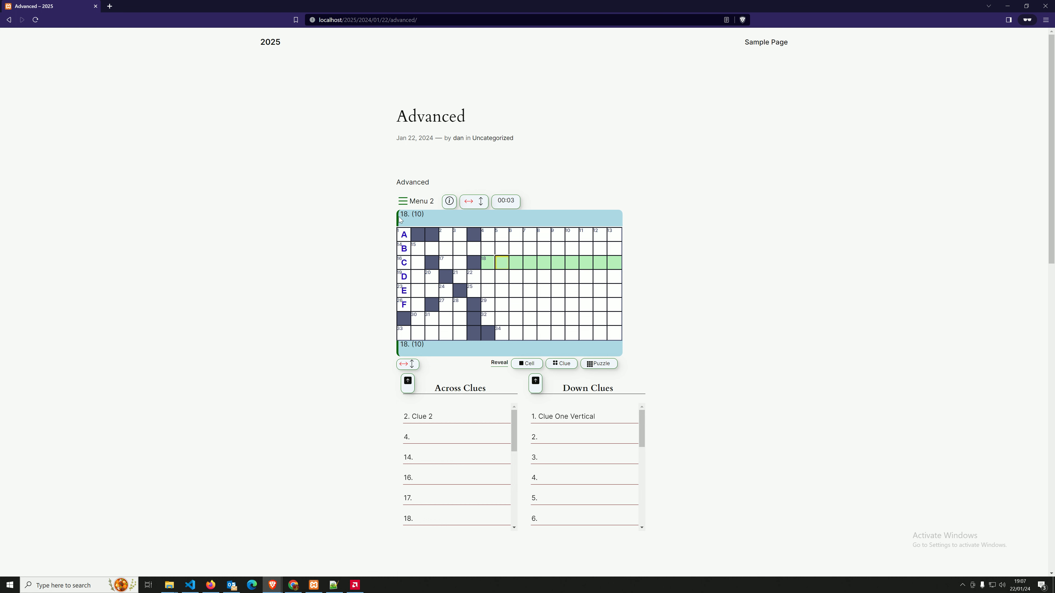
left_click(404, 203)
left_click(531, 304)
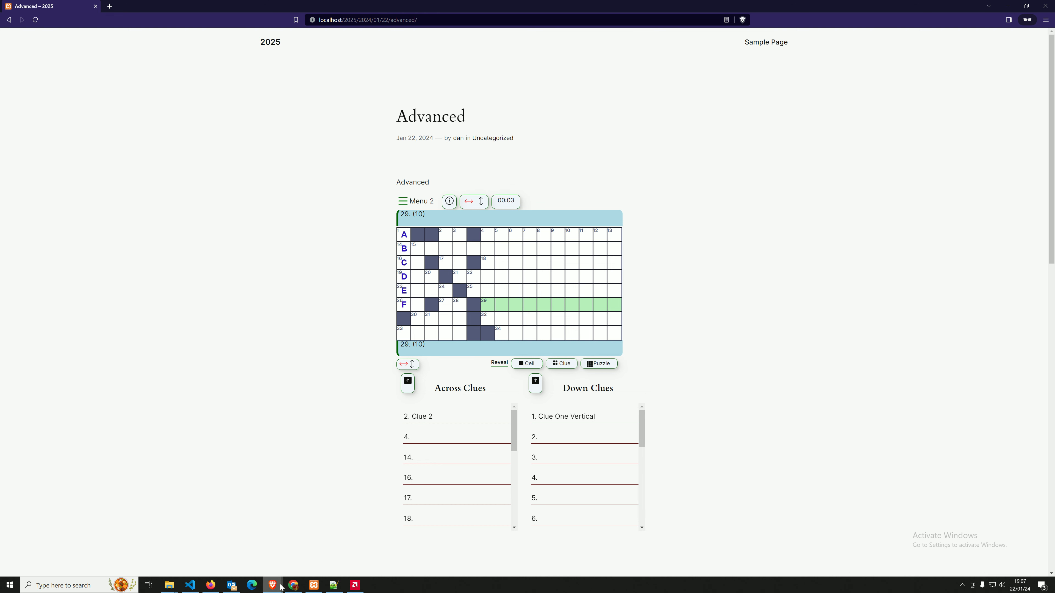
left_click(270, 581)
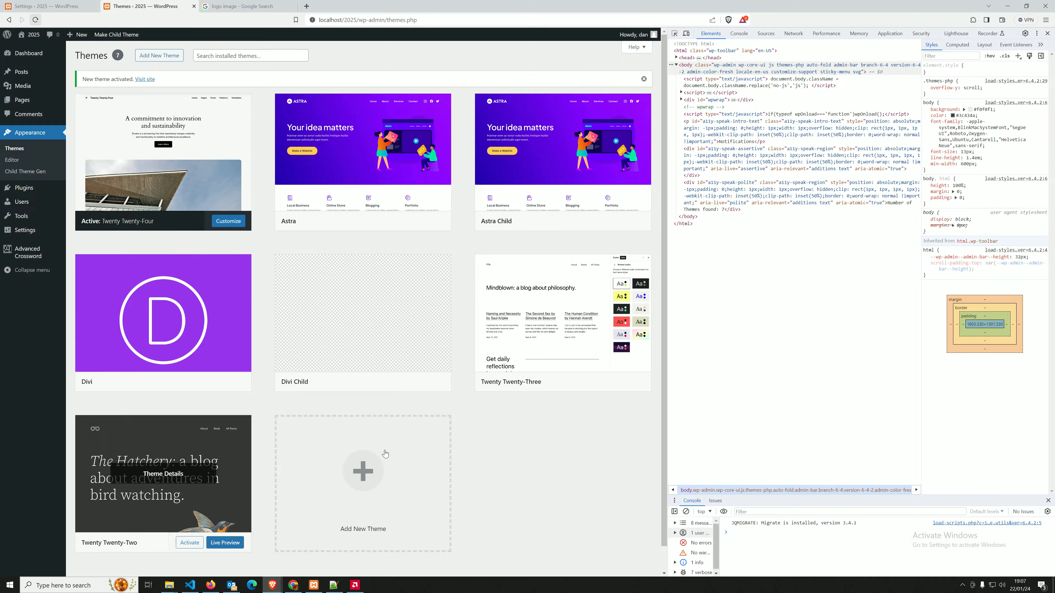
left_click(24, 253)
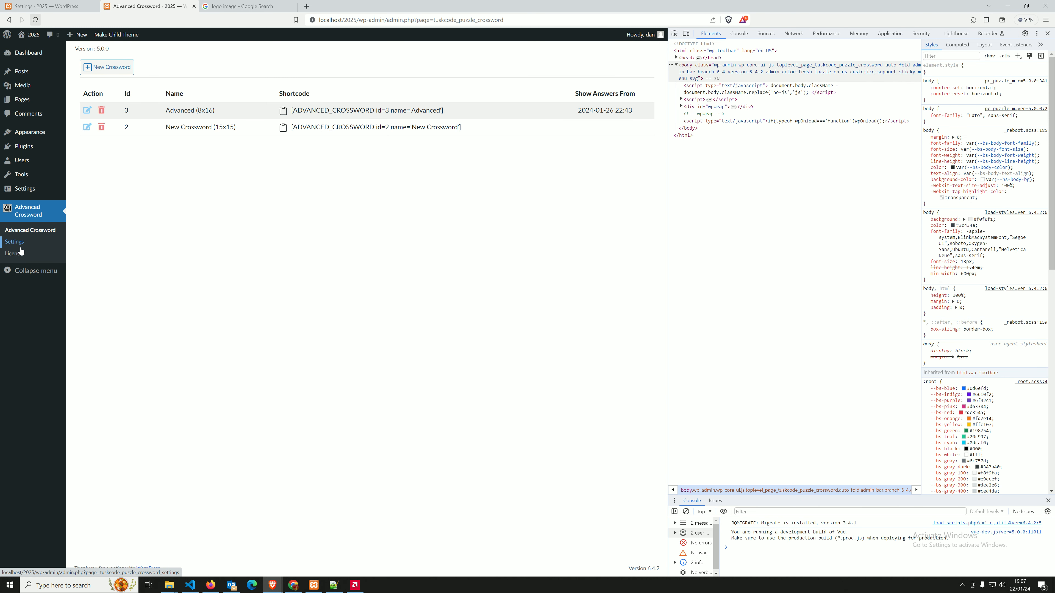